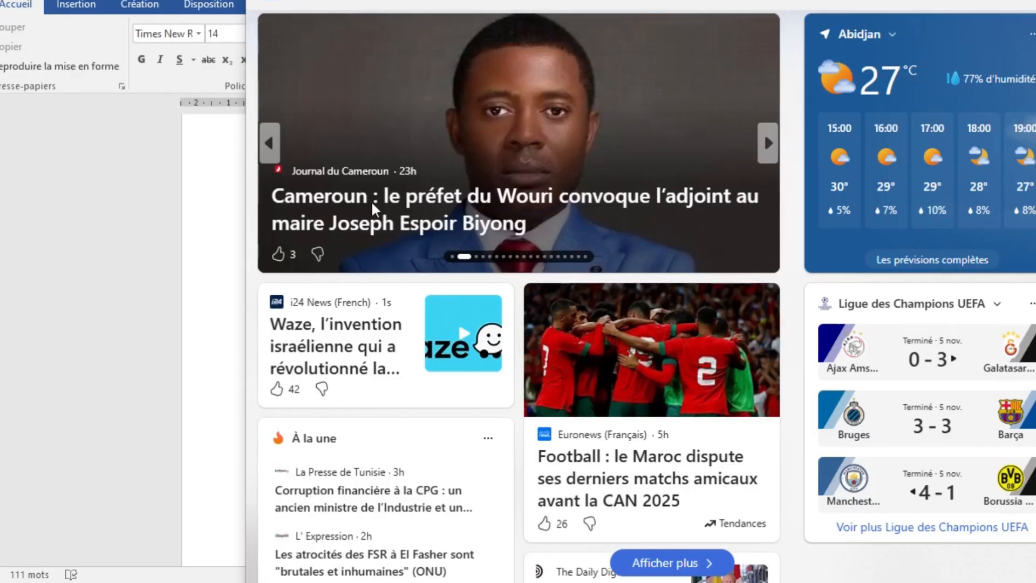
- Dismiss the news widgets and review the wording of Prompt 1 and Prompt 2 in the Word document
click(215, 326)
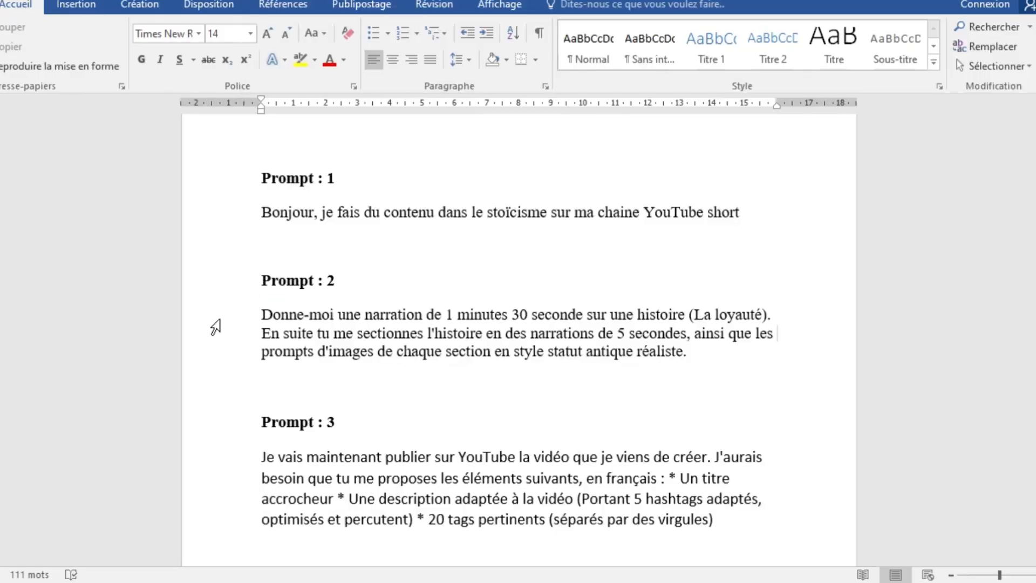
click(212, 324)
click(234, 340)
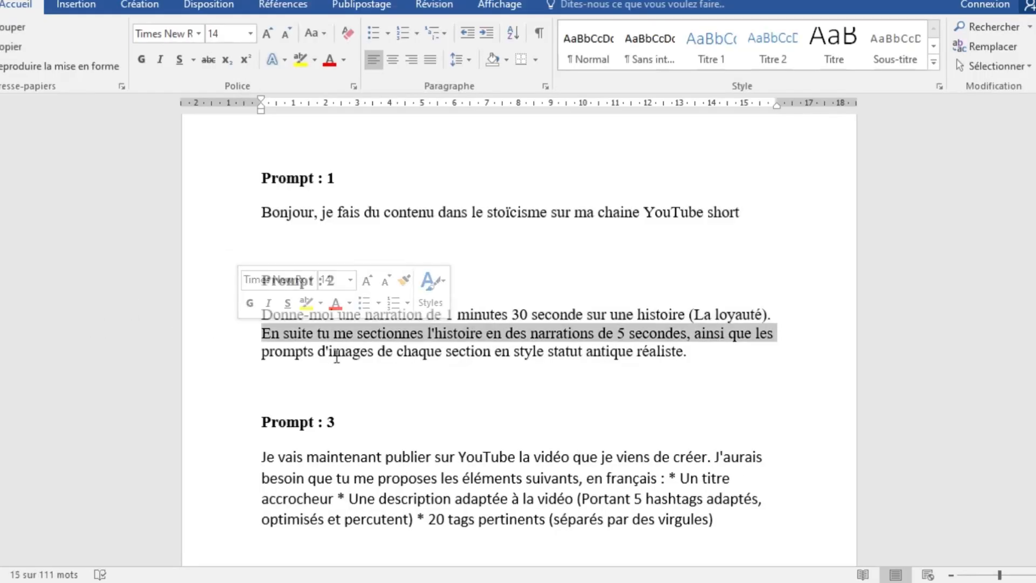
click(394, 357)
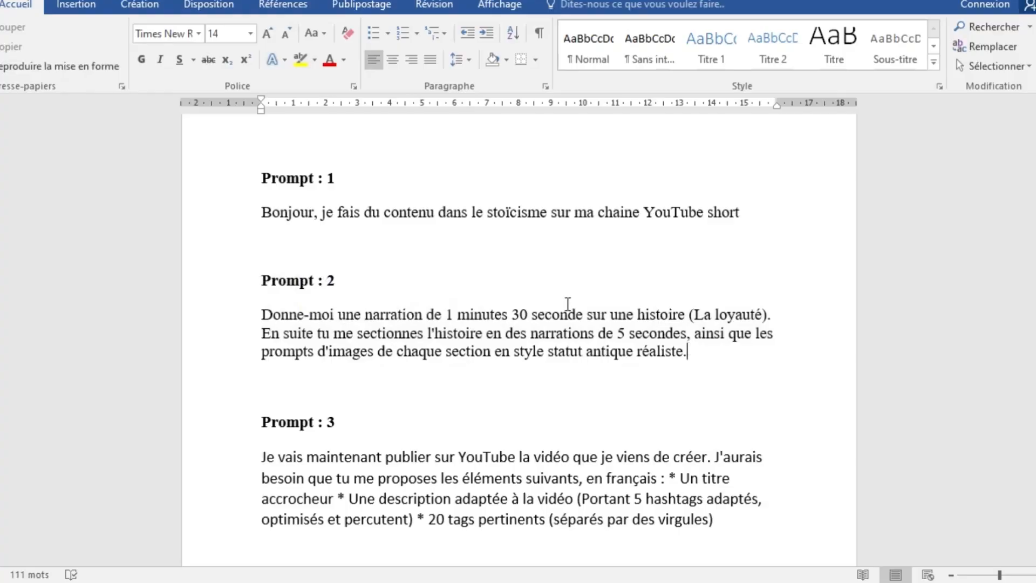
click(761, 207)
click(215, 317)
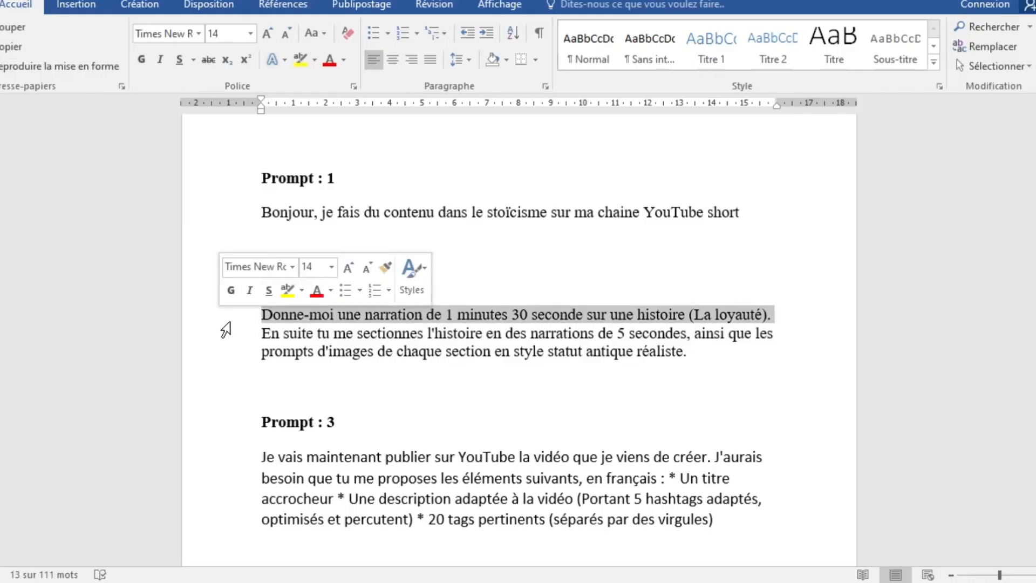
click(236, 335)
click(395, 356)
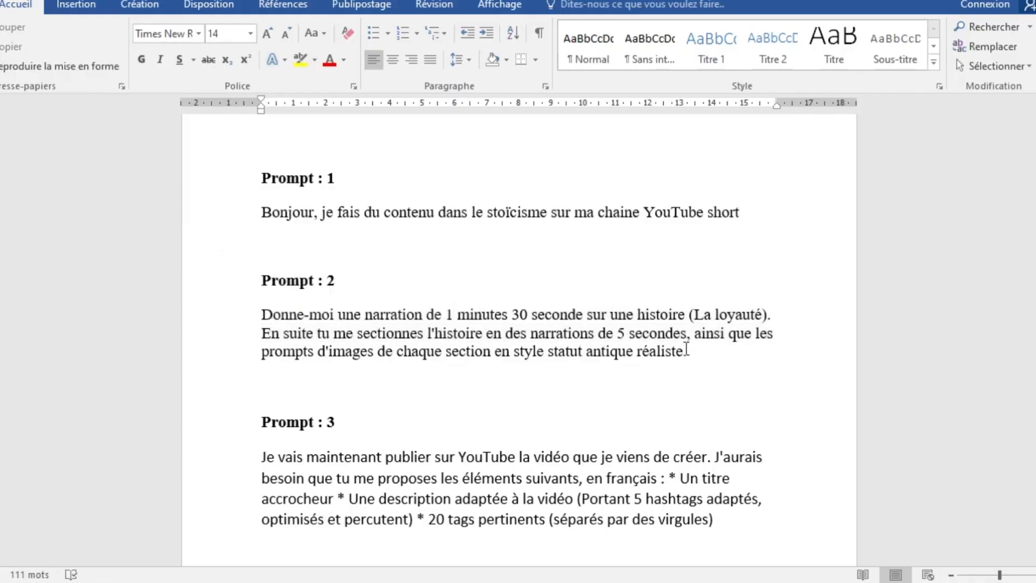
click(690, 349)
click(761, 206)
mouse_move(745, 209)
mouse_down()
mouse_move(268, 224)
mouse_move(690, 227)
mouse_move(739, 213)
mouse_up()
- Copy the full Prompt 2 text, from "Donne-moi une narration" to "statut antique réaliste."
drag(694, 354, 263, 314)
key(ctrl+c)
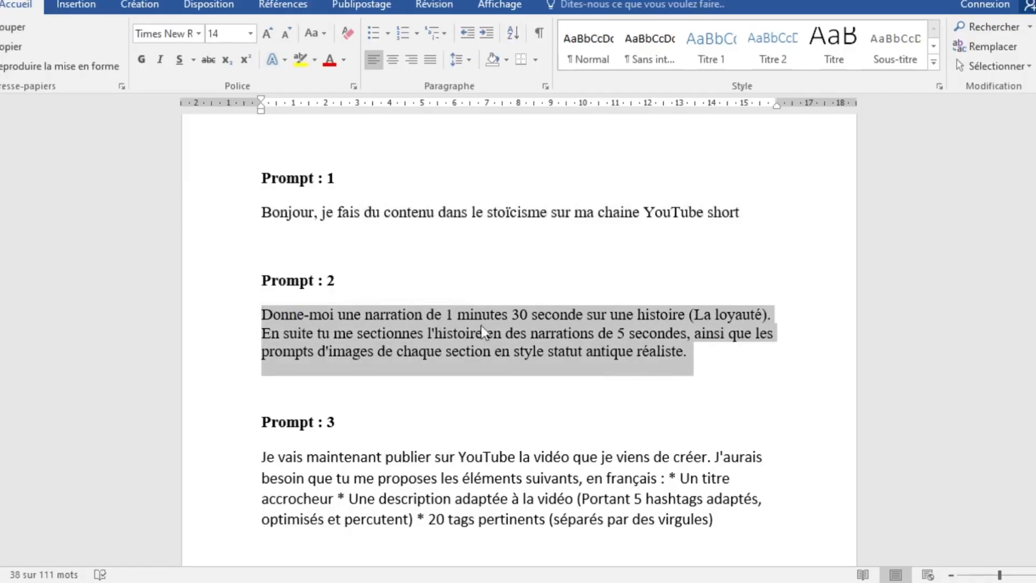
click(724, 335)
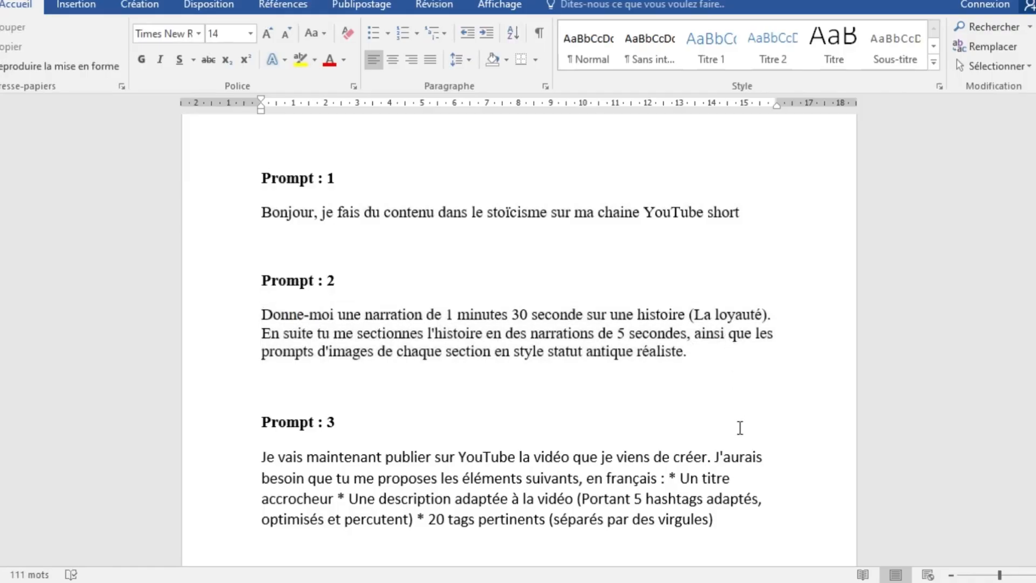
- Switch to ChatGPT in Chrome and send the copied Prompt 2 requesting a 1 minute 30 narration on "La loyauté" with image prompts
mouse_move(577, 582)
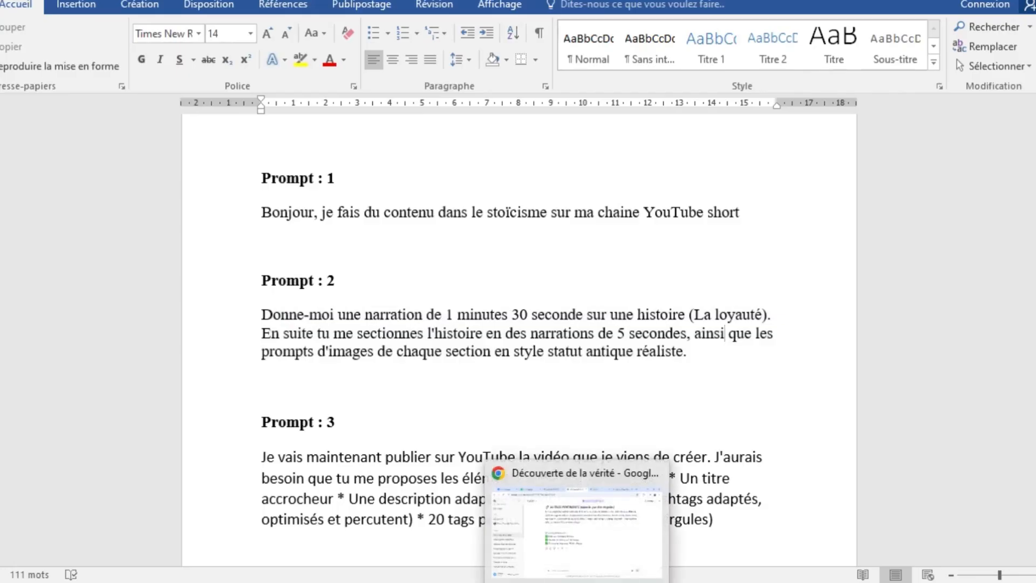
click(574, 530)
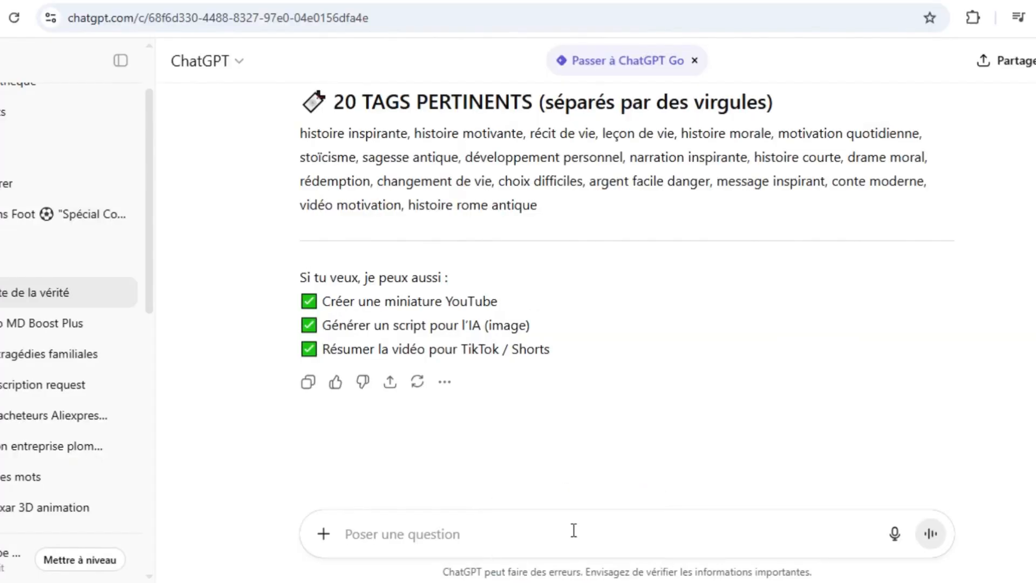
click(512, 533)
key(ctrl+v)
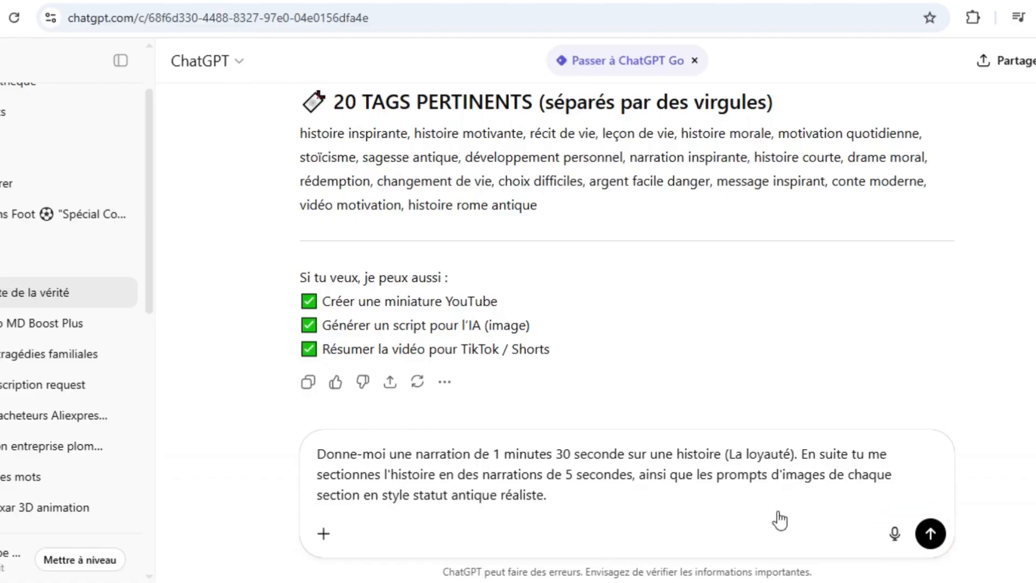
key(Return)
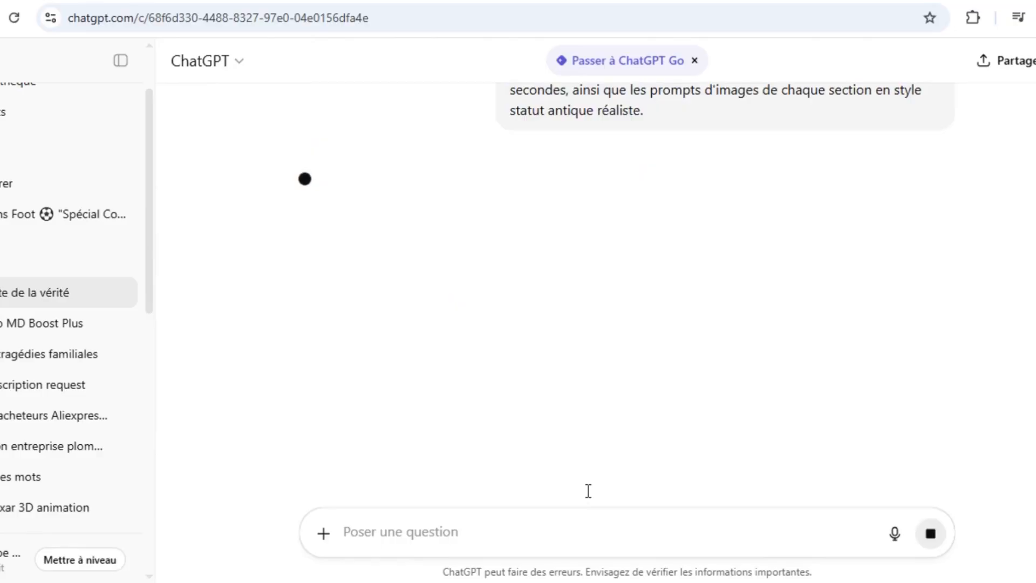
- Read the generated "La Loyauté" story in the reply, down to the start of the 5-second sections
scroll(608, 234, up, 3)
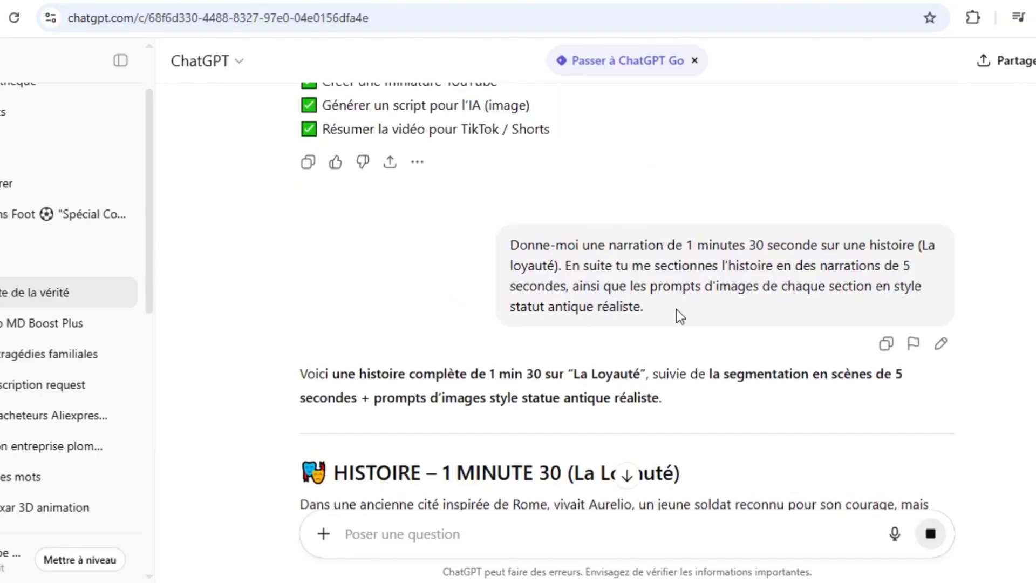
scroll(682, 311, down, 5)
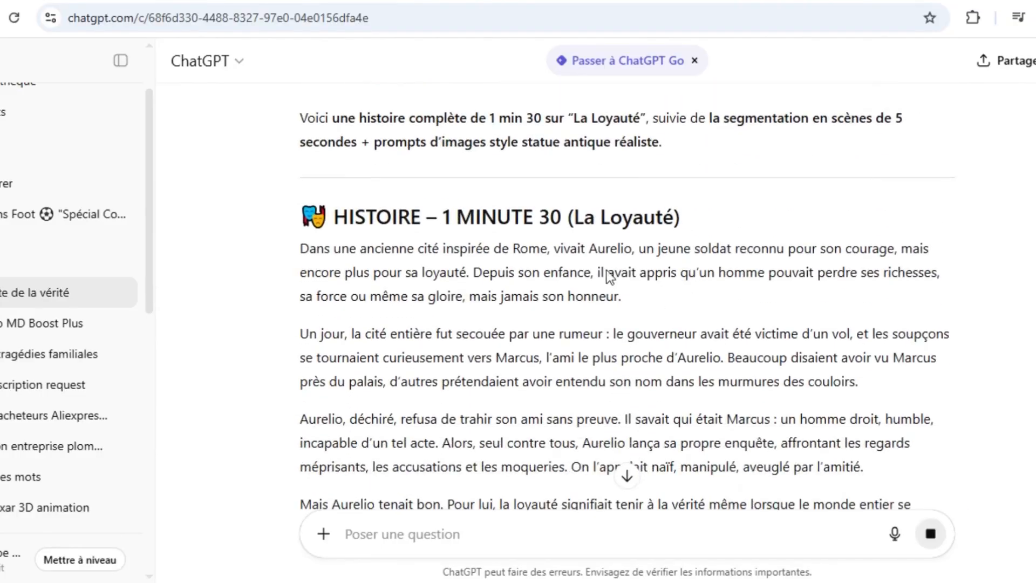
scroll(678, 232, down, 3)
scroll(678, 232, down, 3)
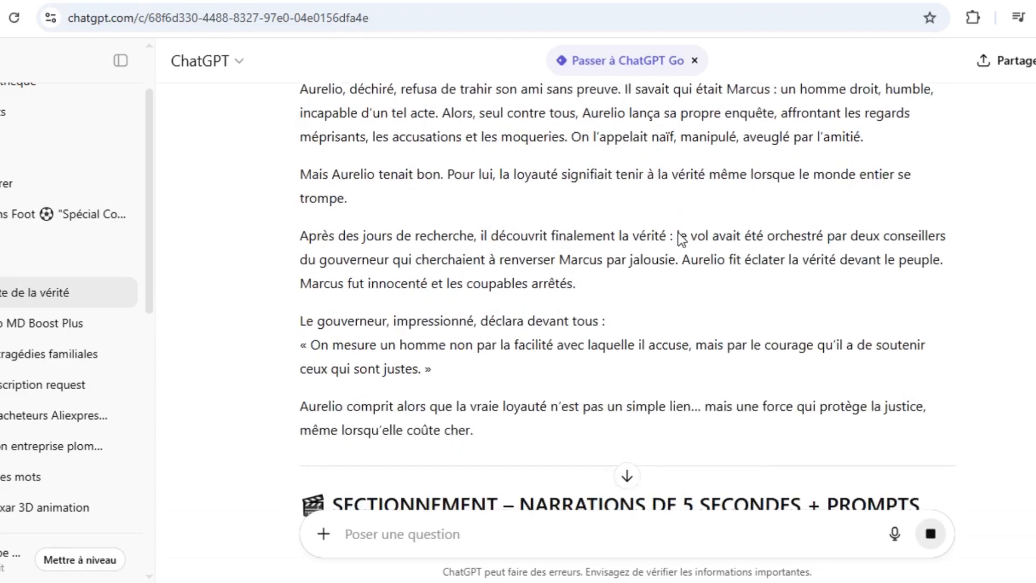
scroll(678, 232, down, 3)
scroll(570, 257, down, 3)
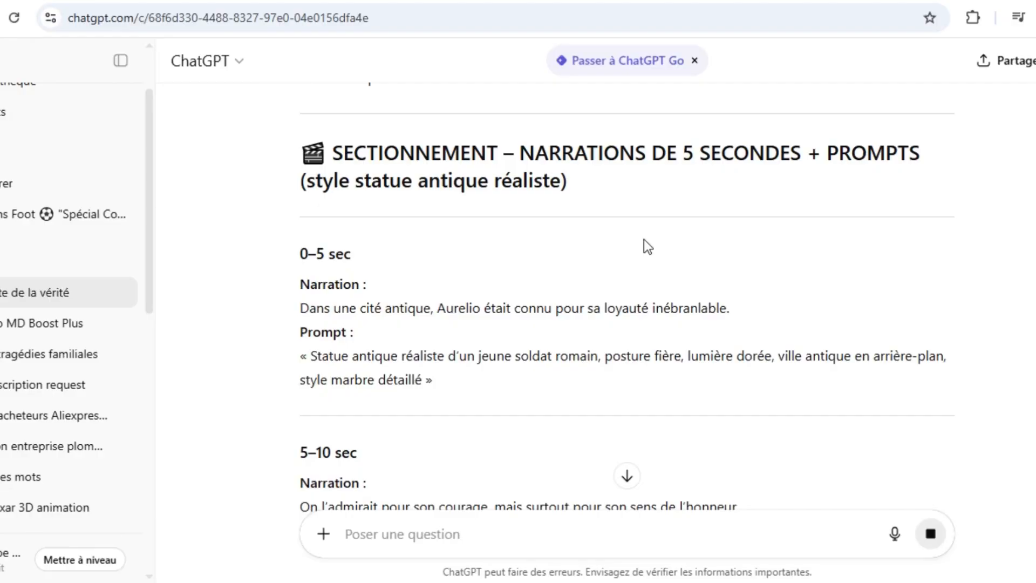
- Examine the narration and image prompt of each 5-second section, from 0–5 sec through 85–90 sec
scroll(623, 234, down, 2)
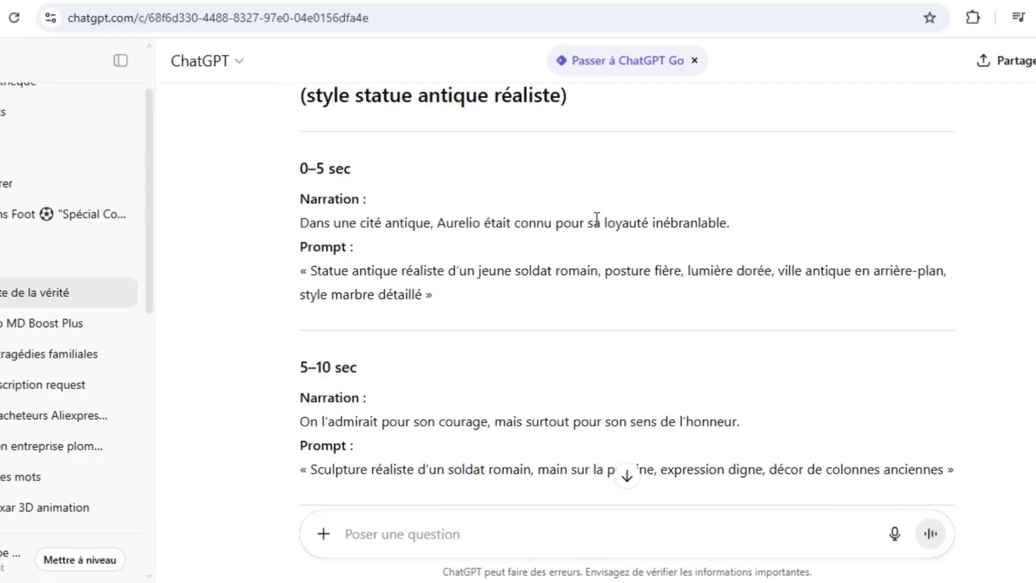
scroll(563, 208, down, 3)
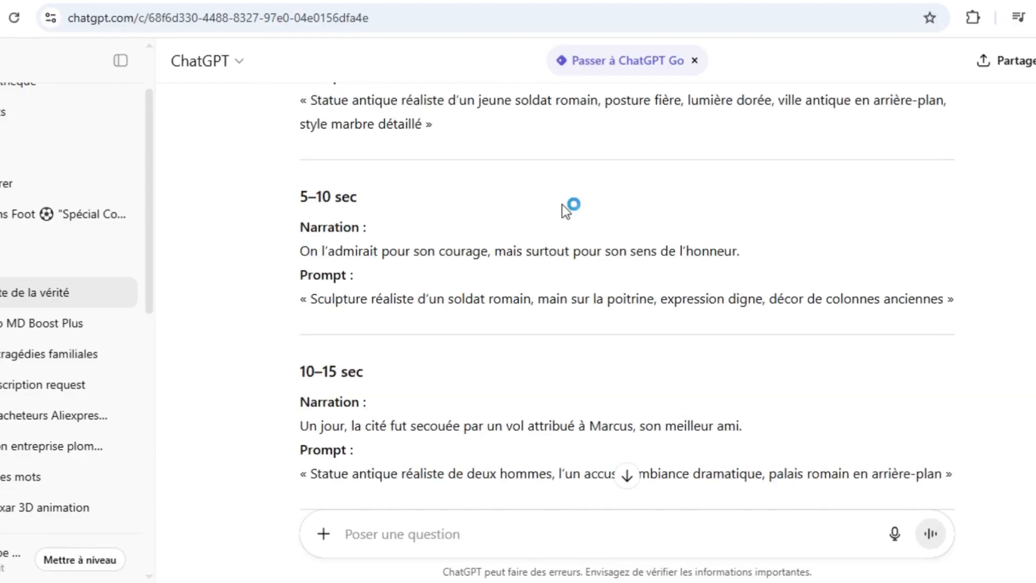
scroll(562, 204, down, 6)
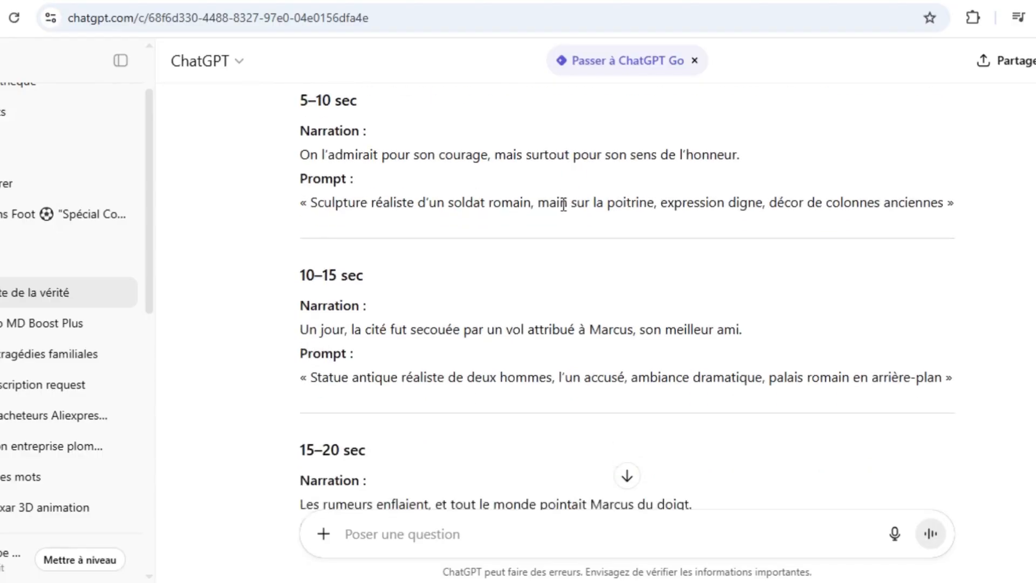
scroll(562, 204, down, 6)
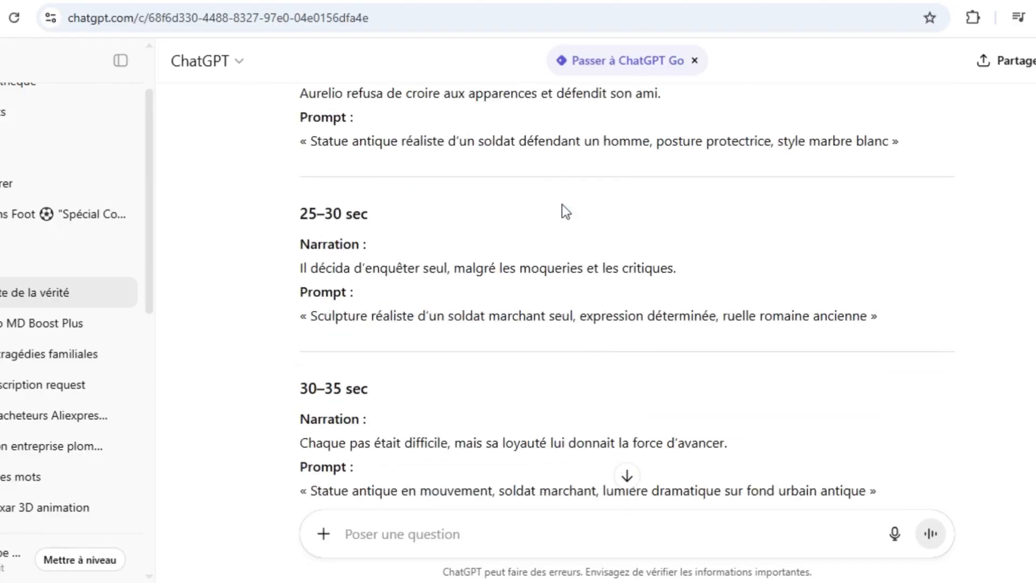
scroll(561, 204, down, 3)
scroll(562, 204, down, 3)
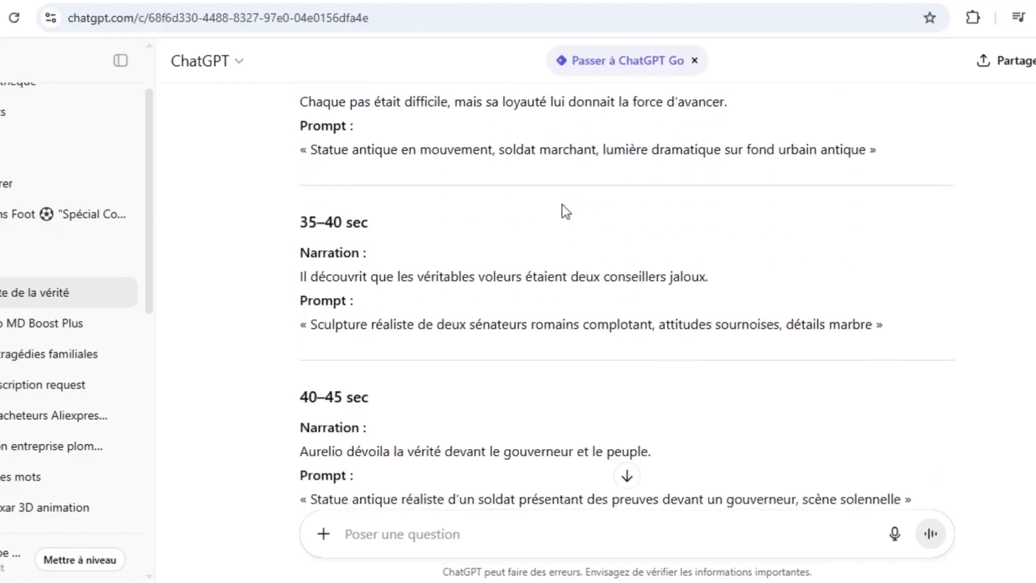
scroll(562, 210, down, 5)
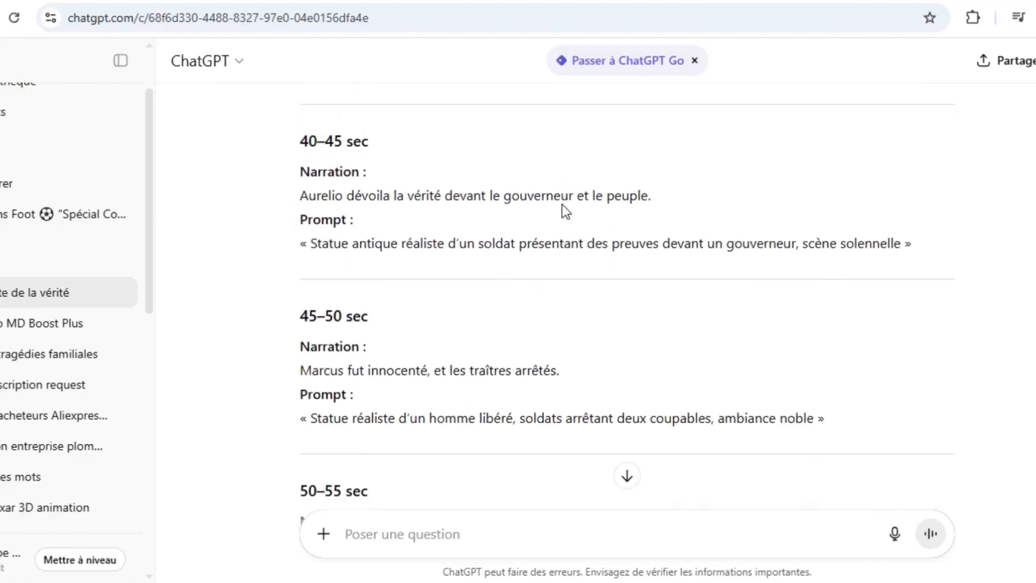
scroll(562, 204, down, 5)
scroll(562, 204, down, 3)
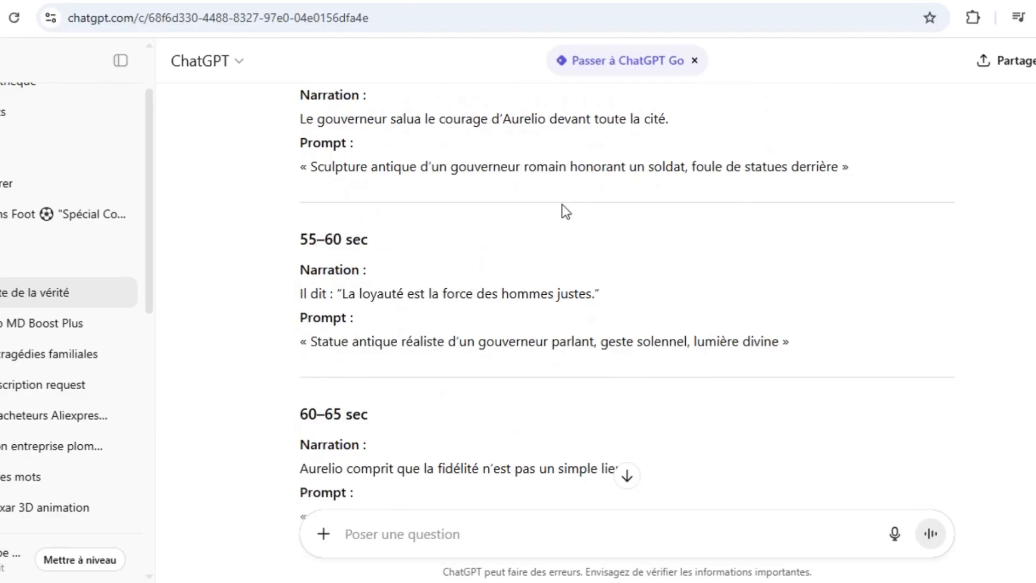
scroll(562, 204, down, 6)
scroll(562, 204, down, 7)
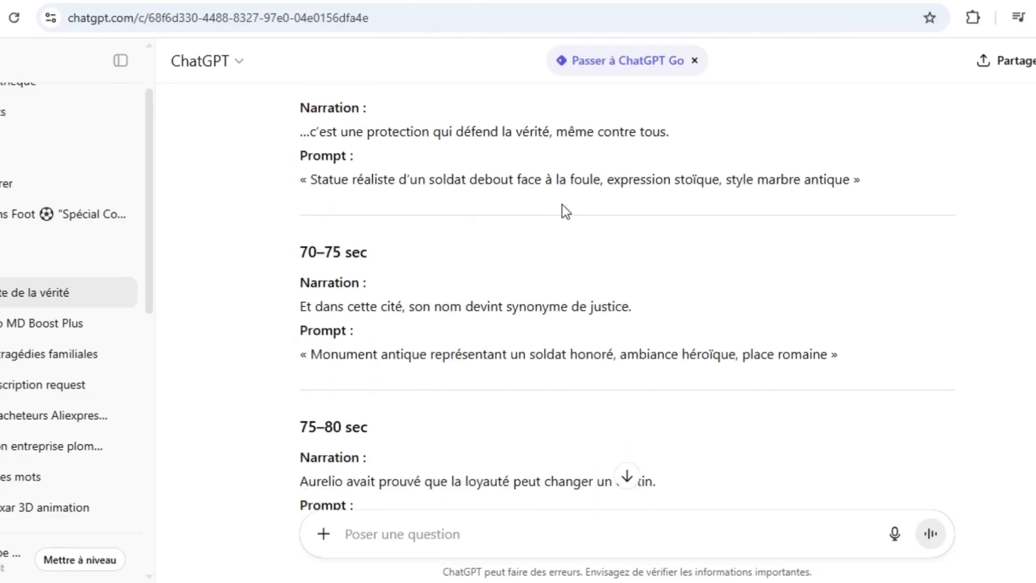
scroll(562, 204, down, 5)
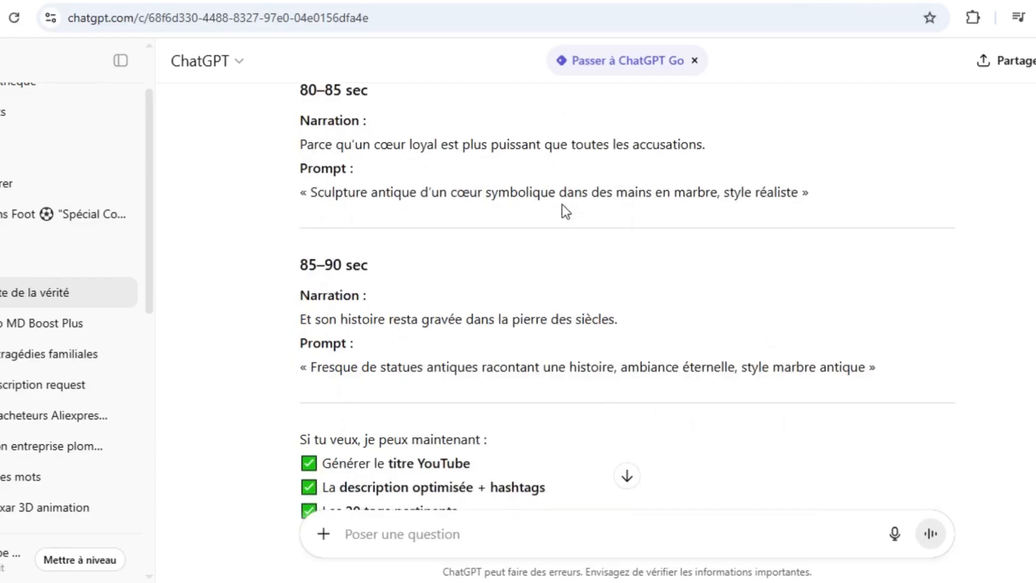
scroll(562, 204, down, 2)
- Return to the 0–5 sec section and select its image prompt, "Statue antique réaliste d'un jeune soldat romain…"
scroll(562, 204, up, 14)
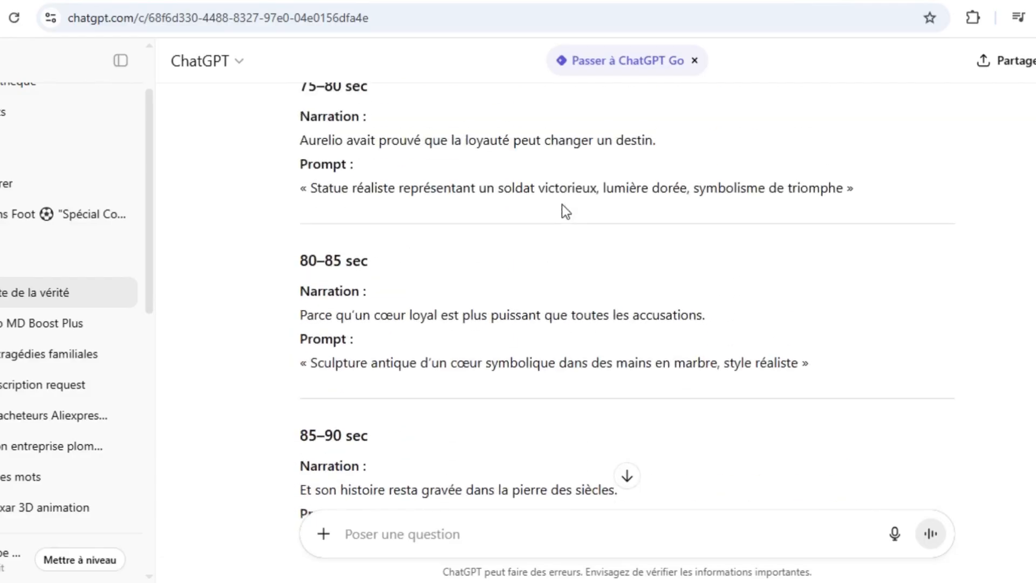
scroll(562, 205, up, 20)
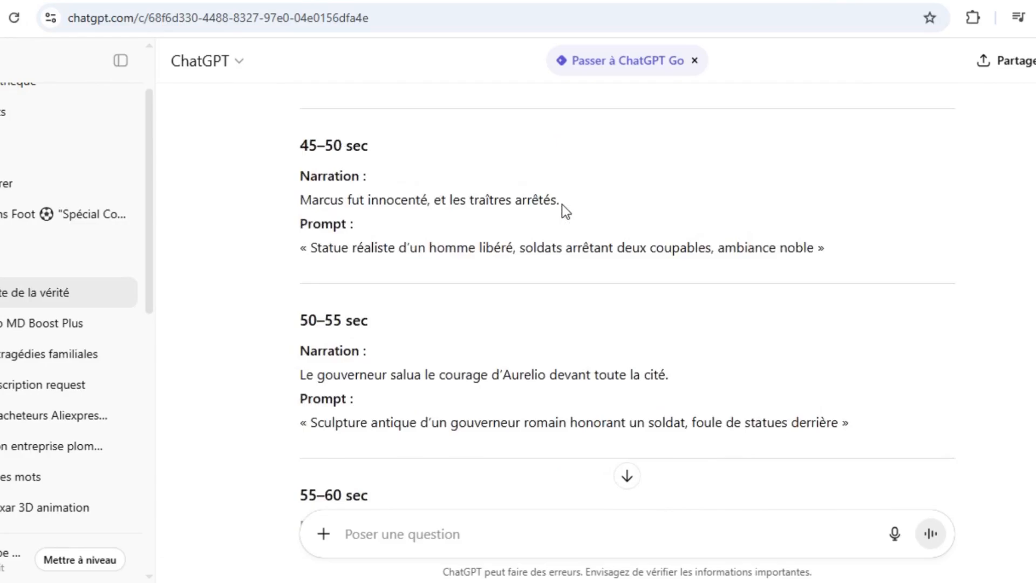
scroll(561, 204, up, 13)
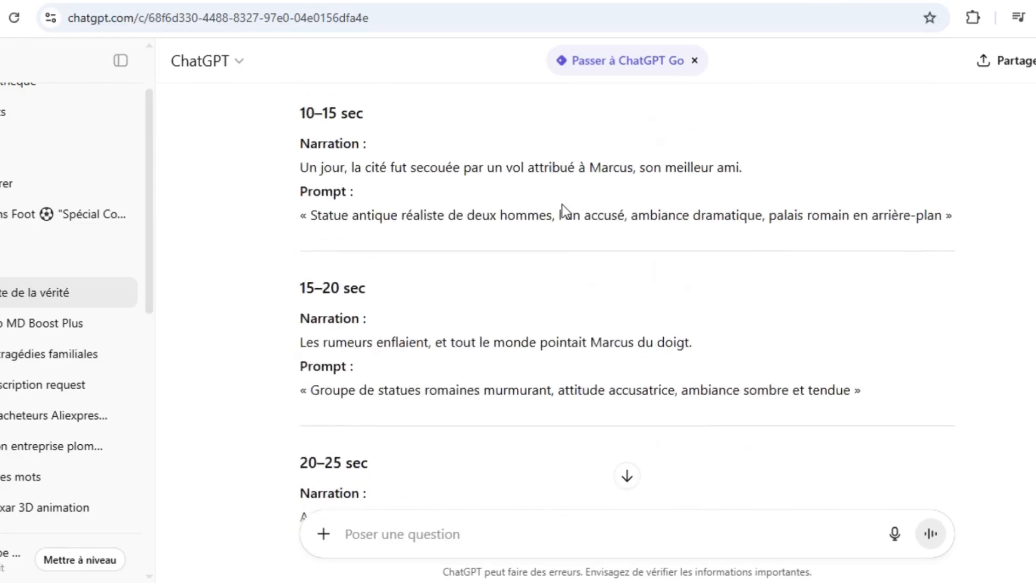
scroll(561, 204, up, 14)
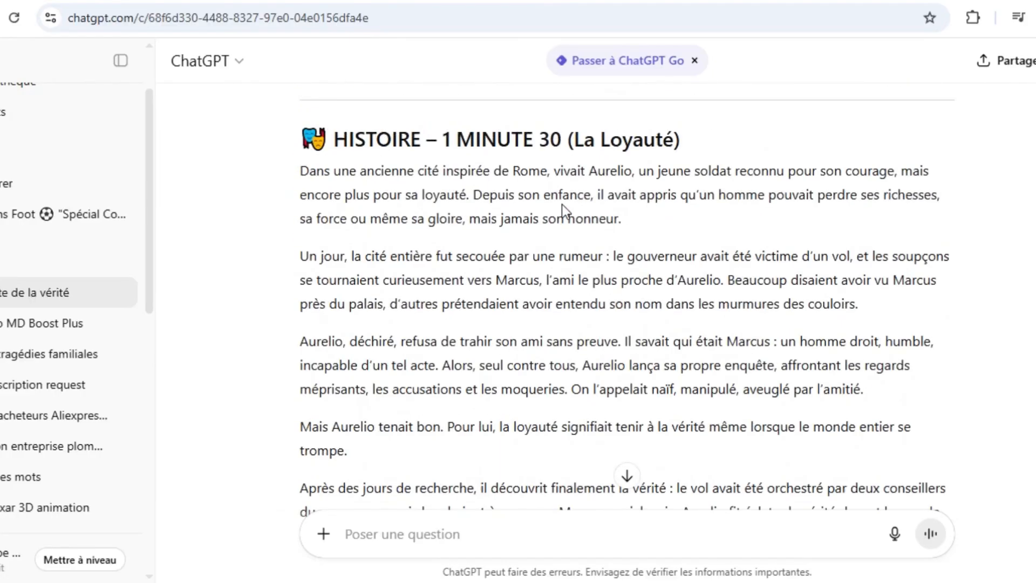
scroll(562, 204, down, 6)
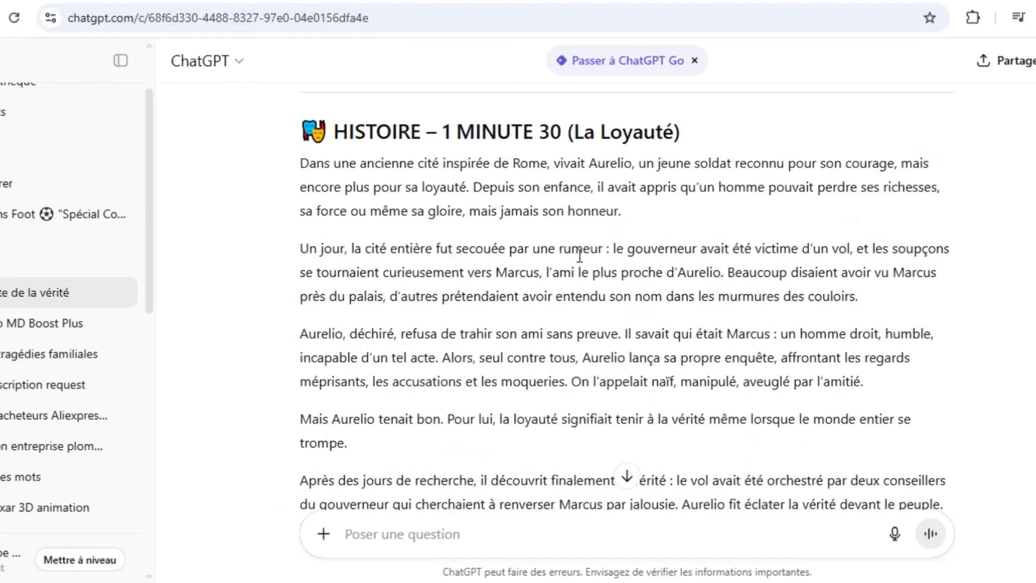
scroll(579, 256, down, 7)
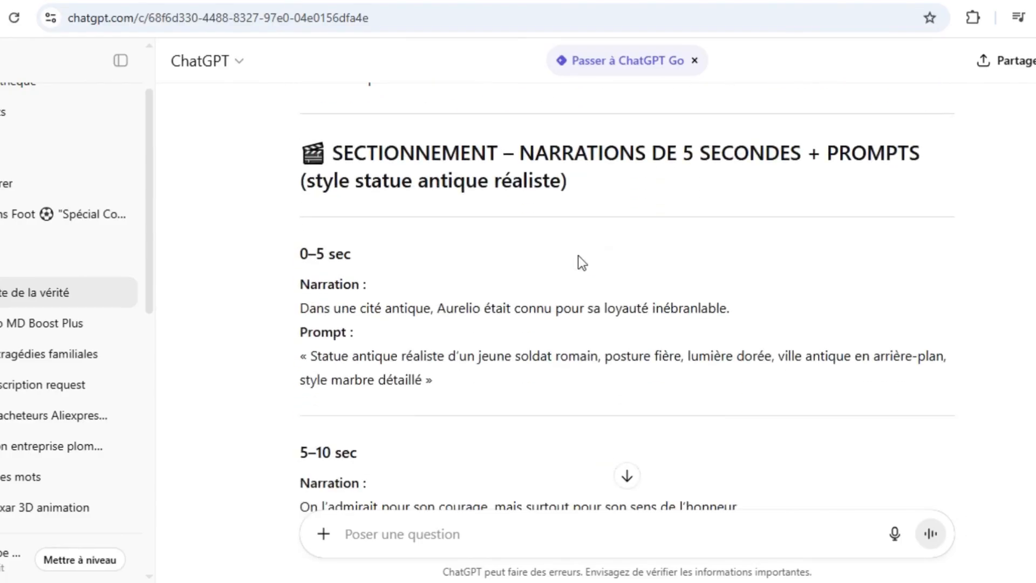
scroll(578, 259, up, 2)
drag(437, 384, 296, 361)
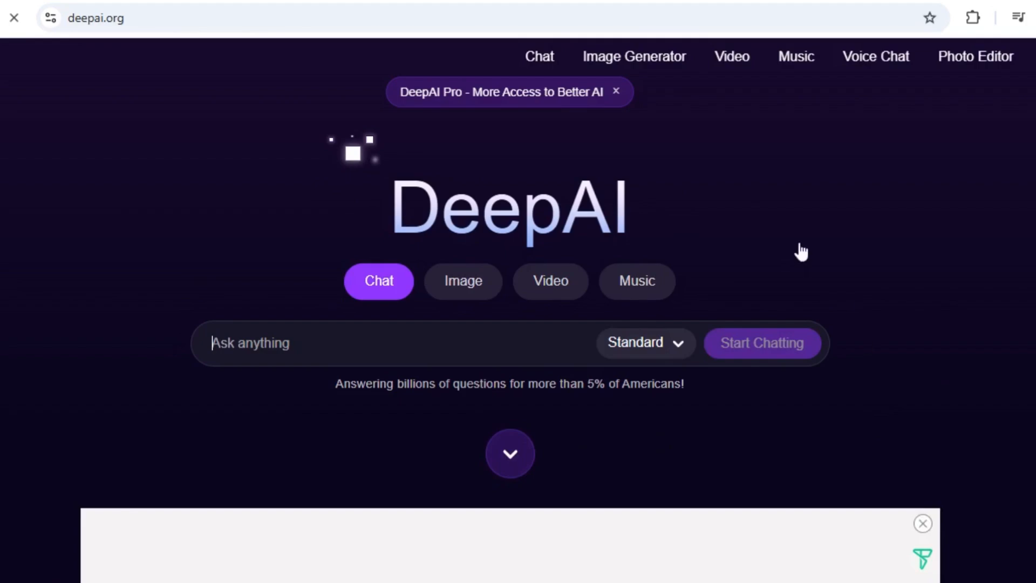
- Switch to the DeepAI website, close its ad banner, and open the Image Generator at the text prompt form
click(922, 523)
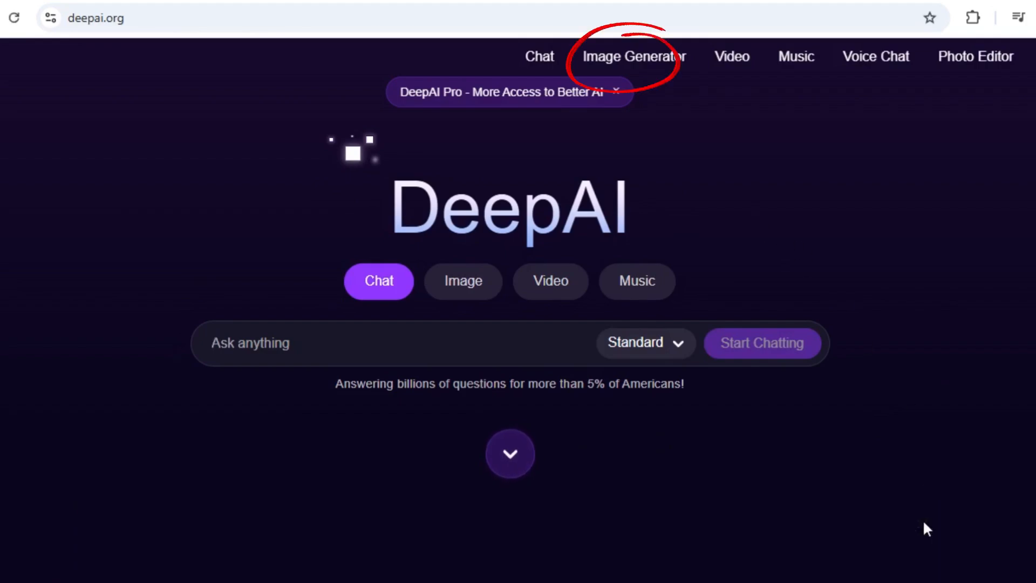
click(648, 60)
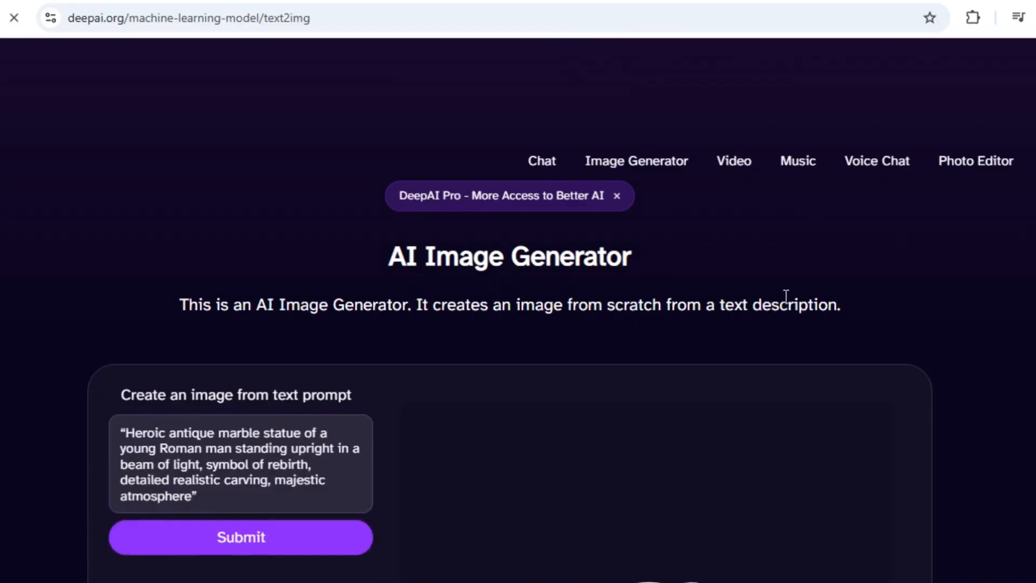
scroll(786, 297, down, 1)
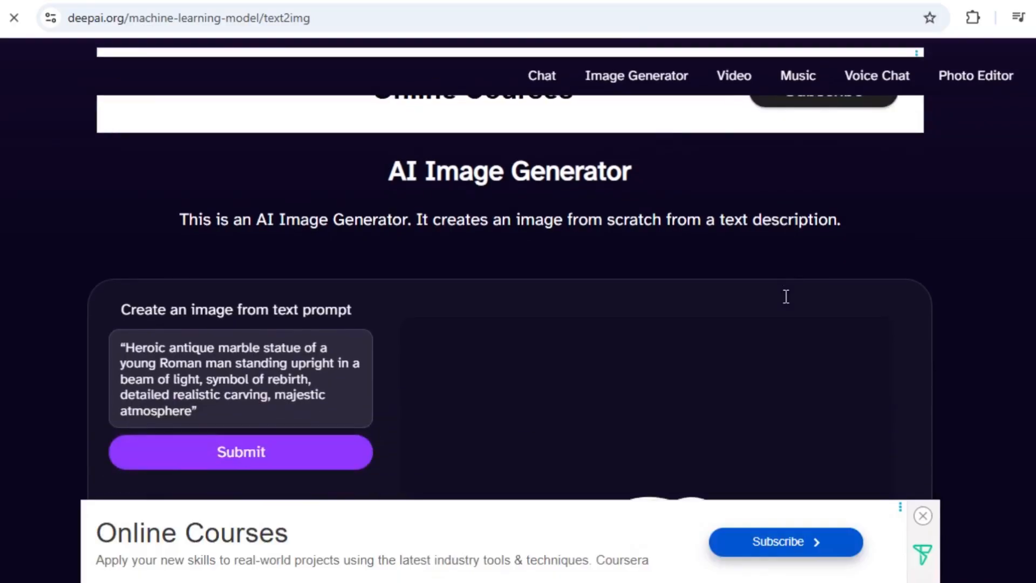
scroll(785, 301, down, 1)
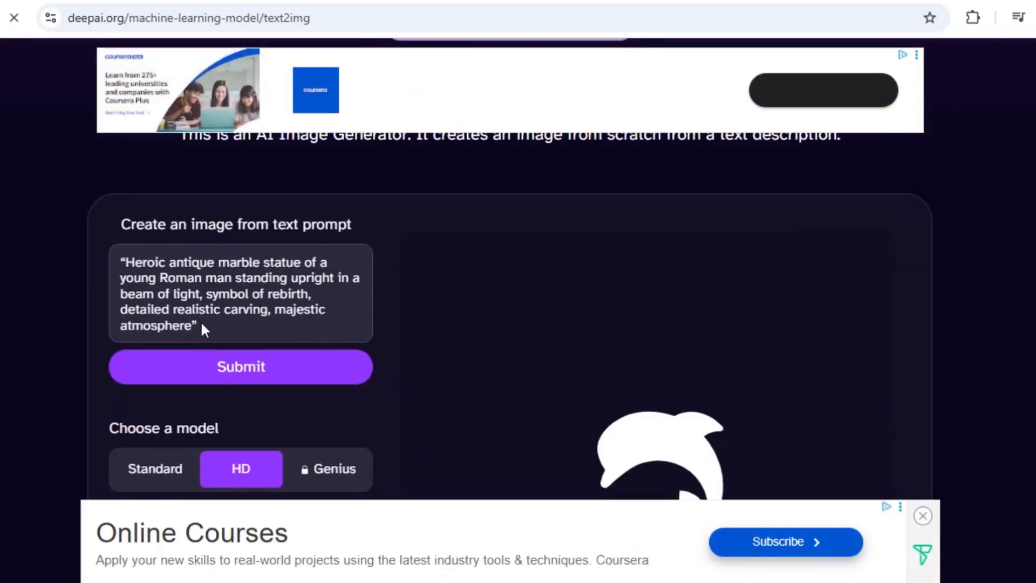
- Replace the prompt with "« Statue antique réaliste d'un jeune soldat romain, posture fière, lumière dorée, ville antique en arrière-plan, style marbre détaillé »", generate the image, and close the ad
scroll(202, 324, down, 1)
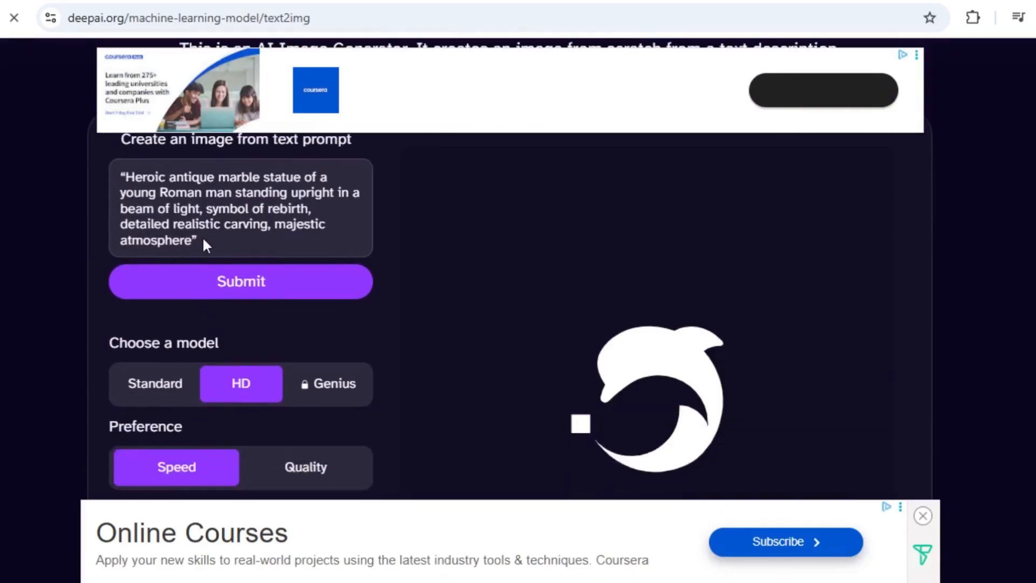
scroll(329, 276, up, 1)
click(208, 327)
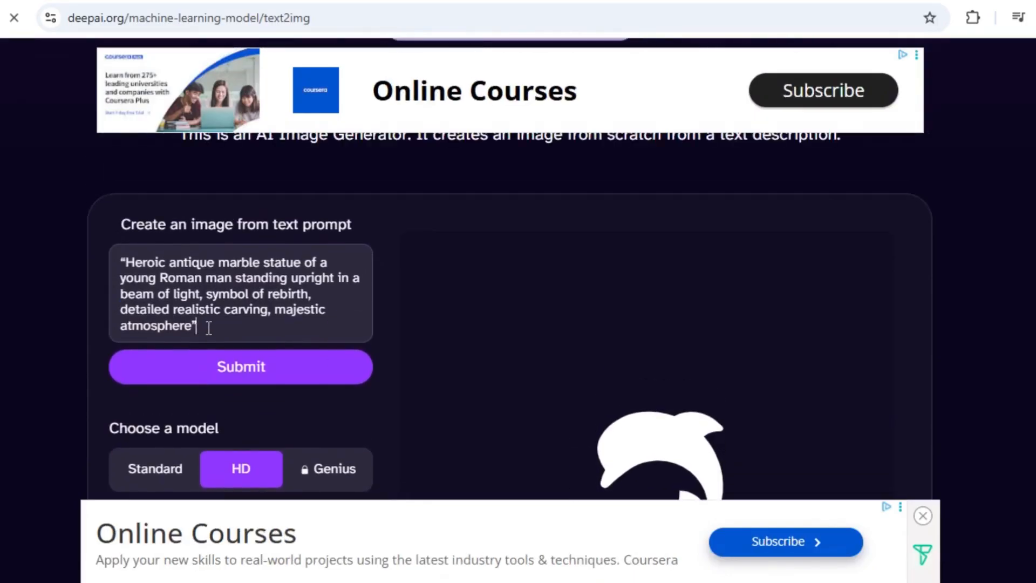
drag(208, 328, 80, 192)
text(« Statue antique réaliste d’un jeune soldat romain, posture fière, lumière dorée, ville antique en arrière-plan, style marbre détaillé »)
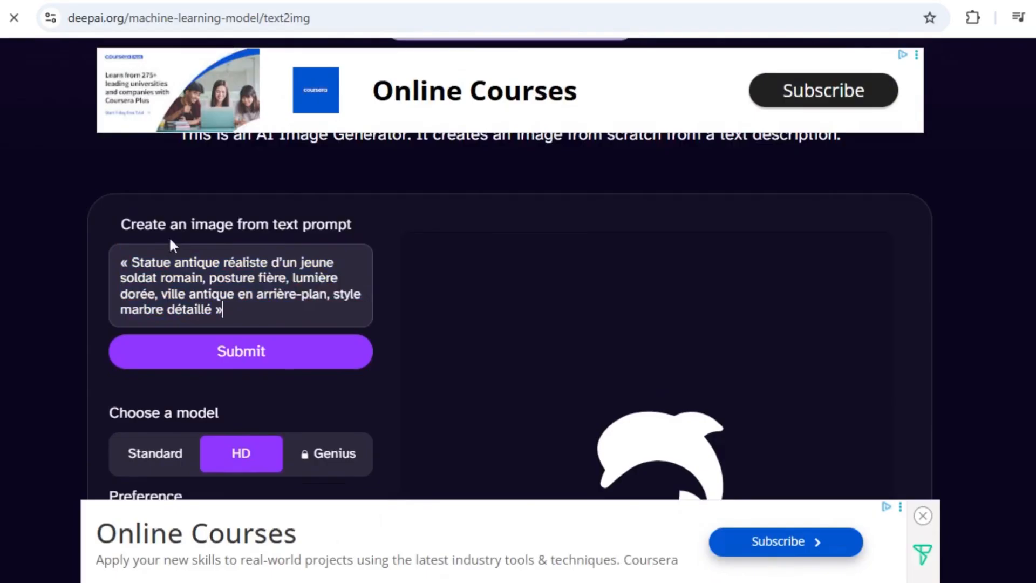
click(247, 363)
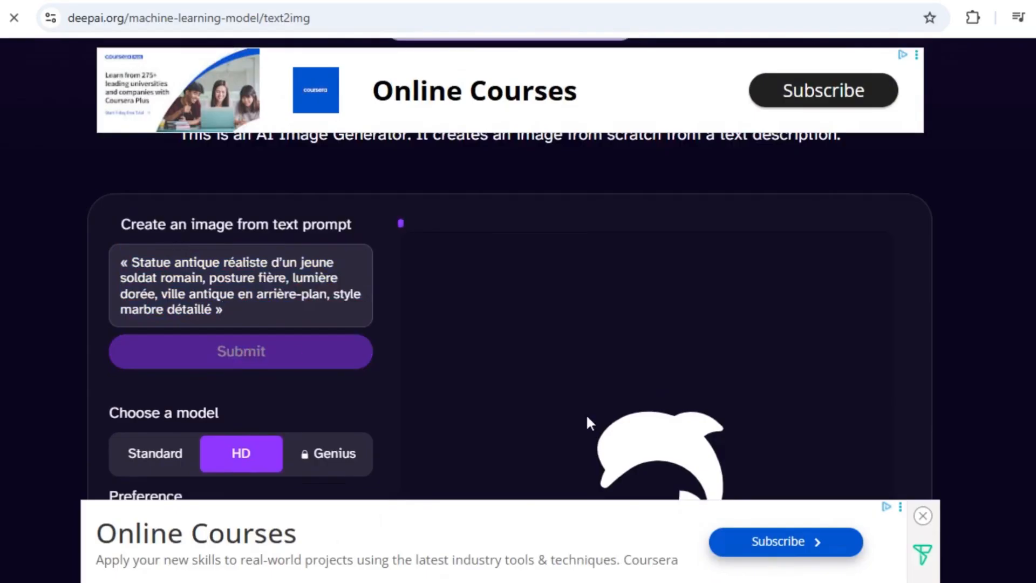
click(923, 515)
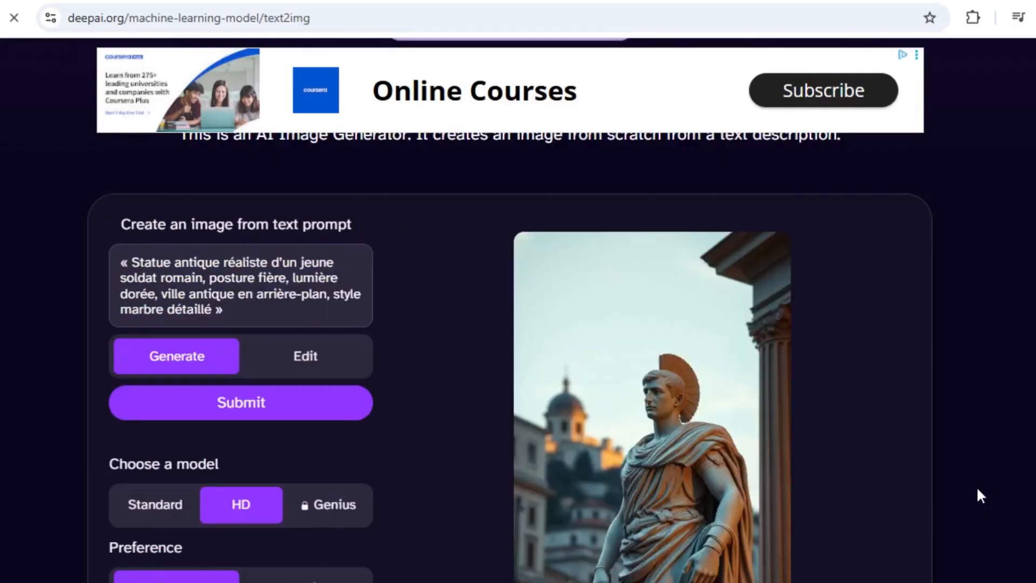
- Review the generated statue, expand the shape options, try the widest landscape shape, and switch back to the tallest portrait shape
scroll(980, 496, down, 2)
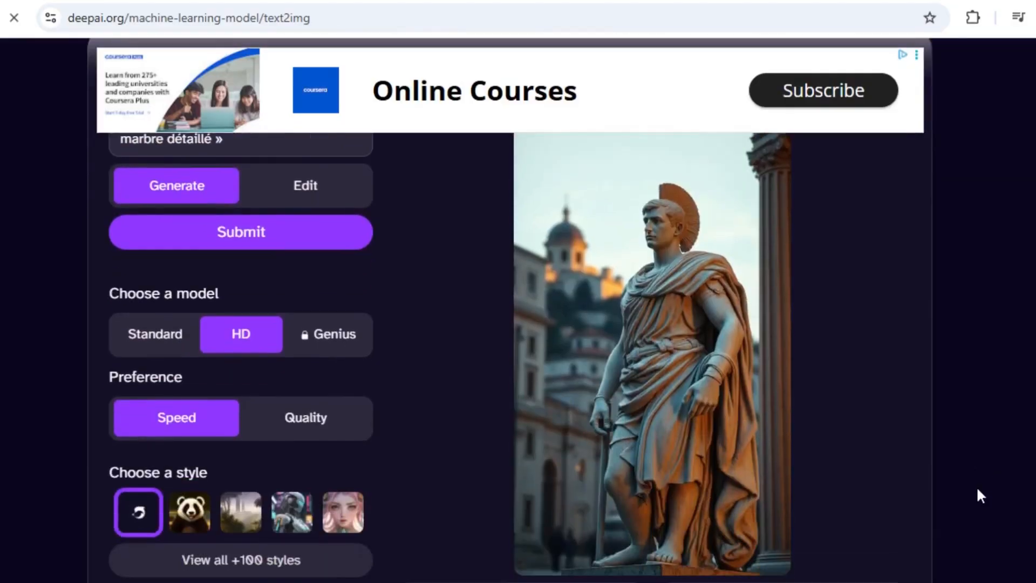
scroll(976, 485, up, 1)
scroll(976, 485, down, 1)
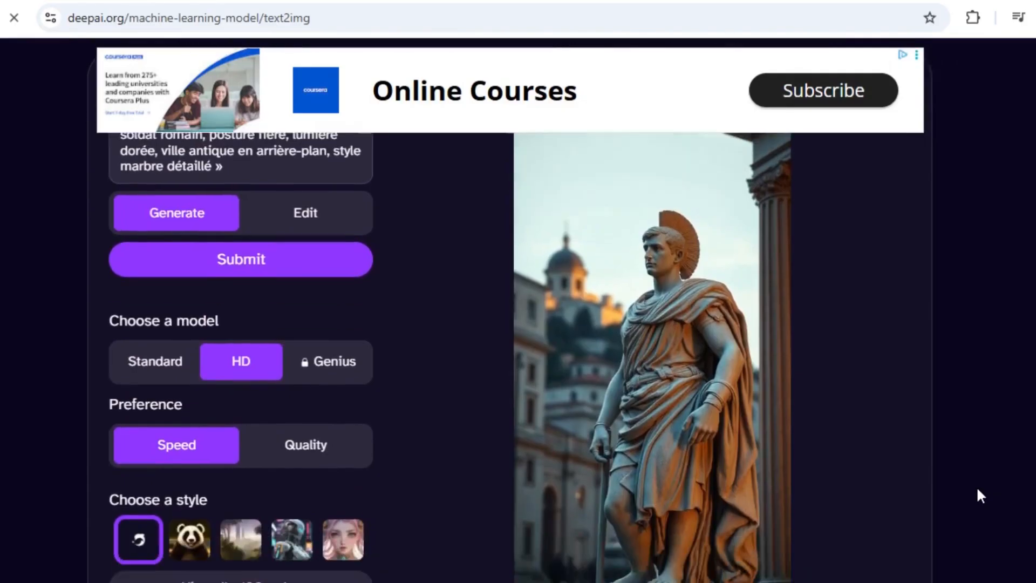
scroll(978, 490, down, 3)
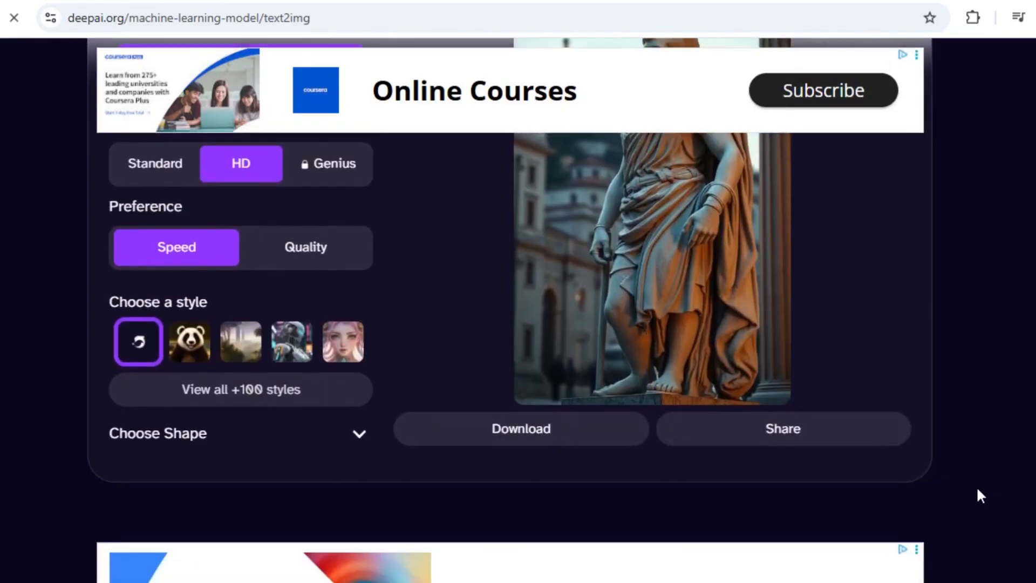
click(359, 435)
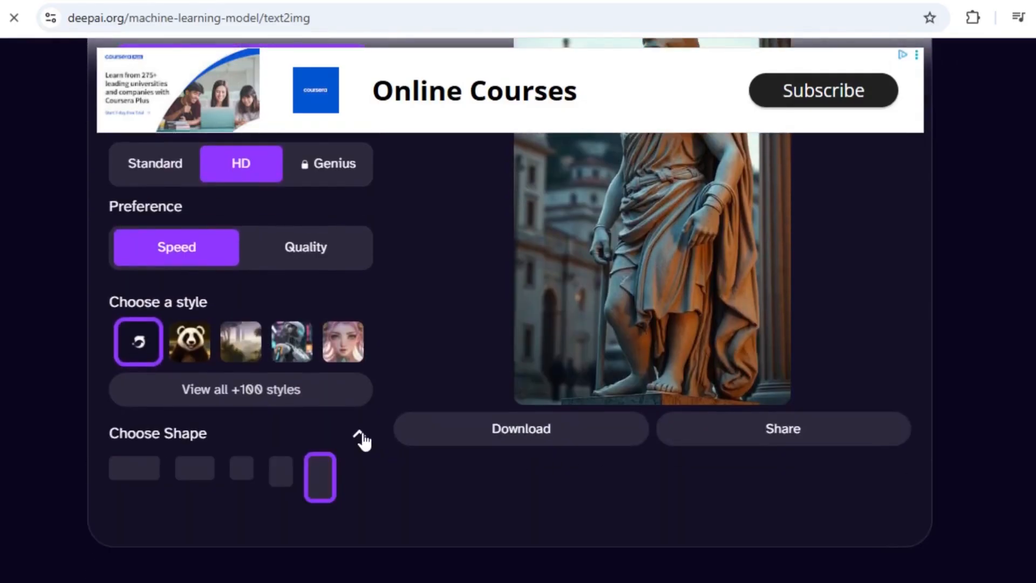
click(138, 469)
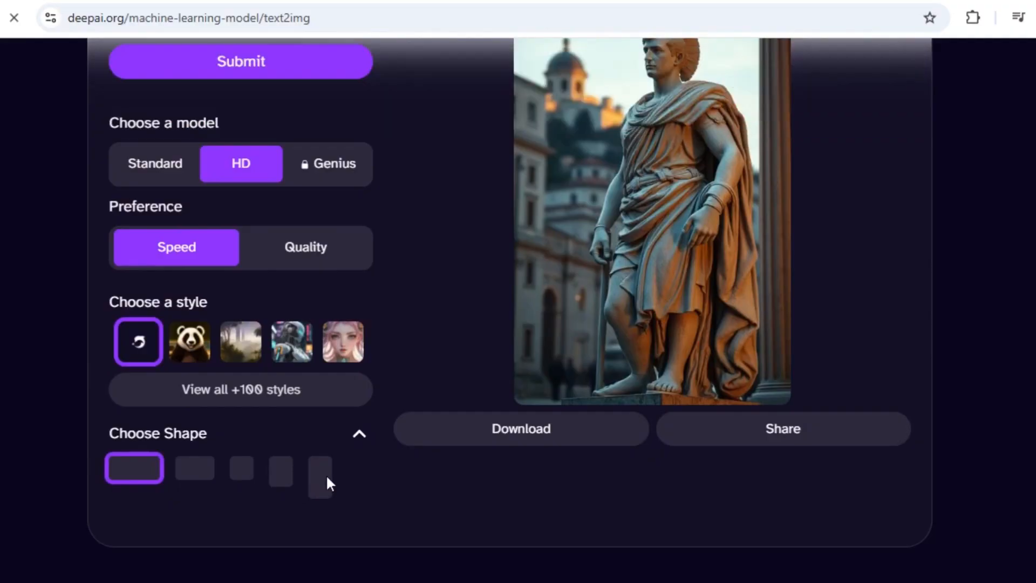
click(327, 478)
- Generate the Roman soldier statue image again with the same text prompt
scroll(384, 480, up, 8)
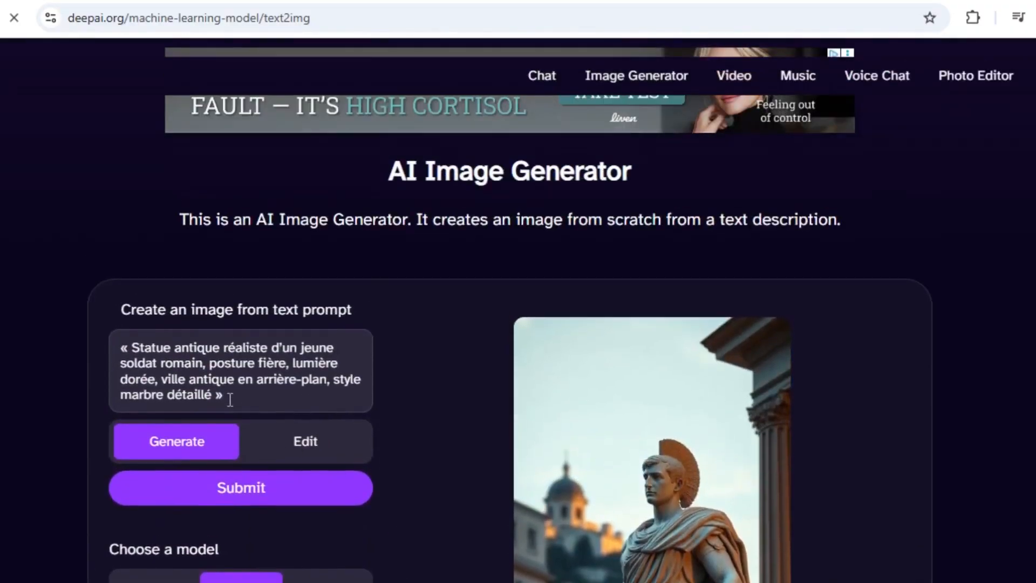
drag(230, 400, 35, 263)
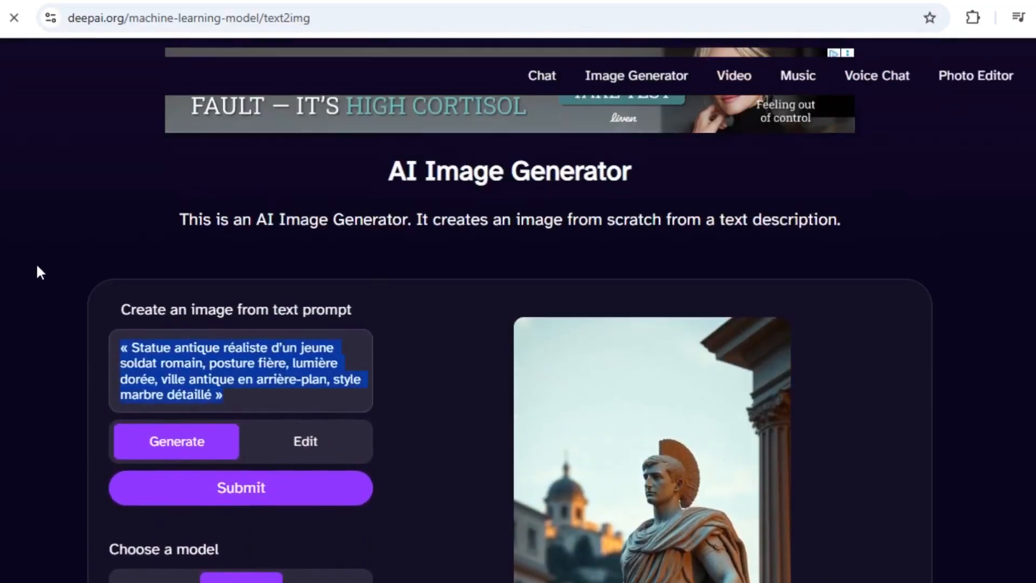
key(Right)
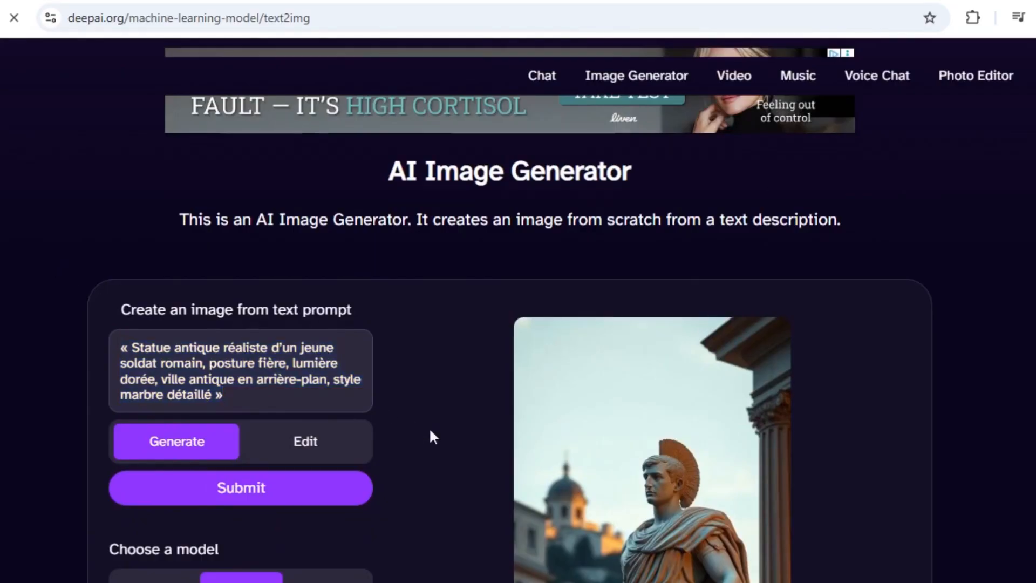
scroll(430, 435, down, 2)
click(331, 408)
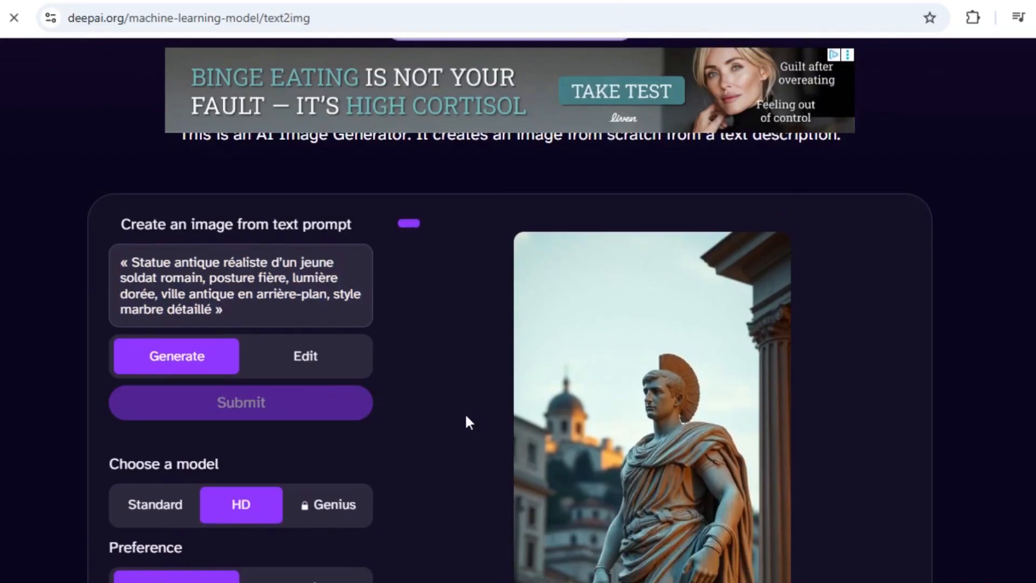
- Review the regenerated soldier statue and download the image
scroll(467, 417, down, 3)
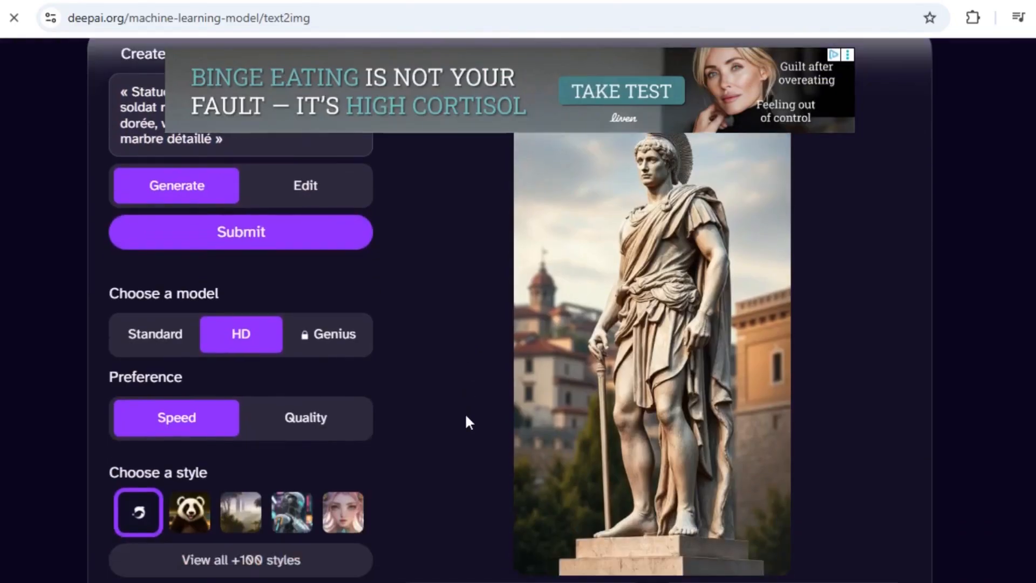
scroll(467, 422, up, 1)
scroll(467, 422, down, 4)
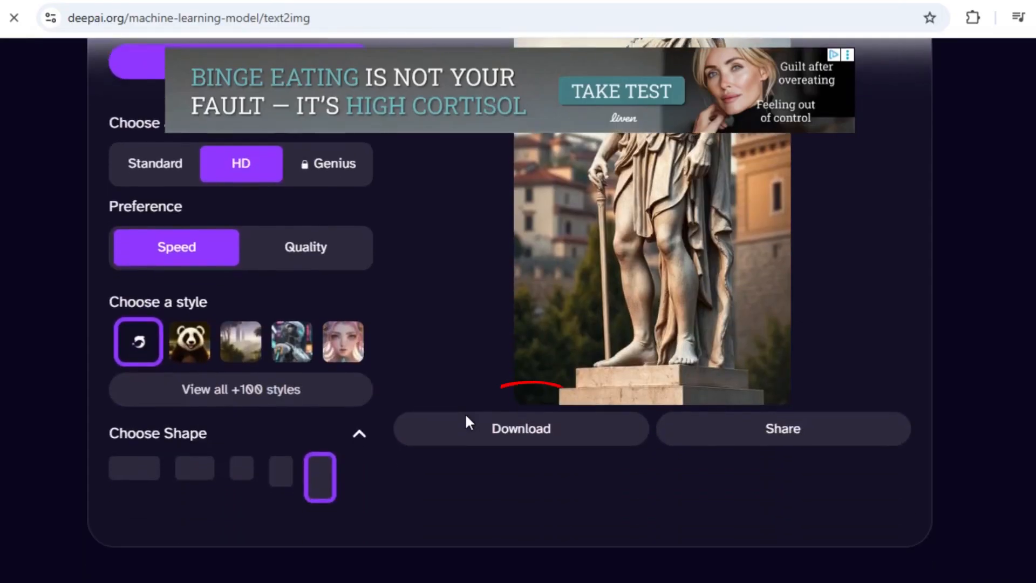
click(511, 429)
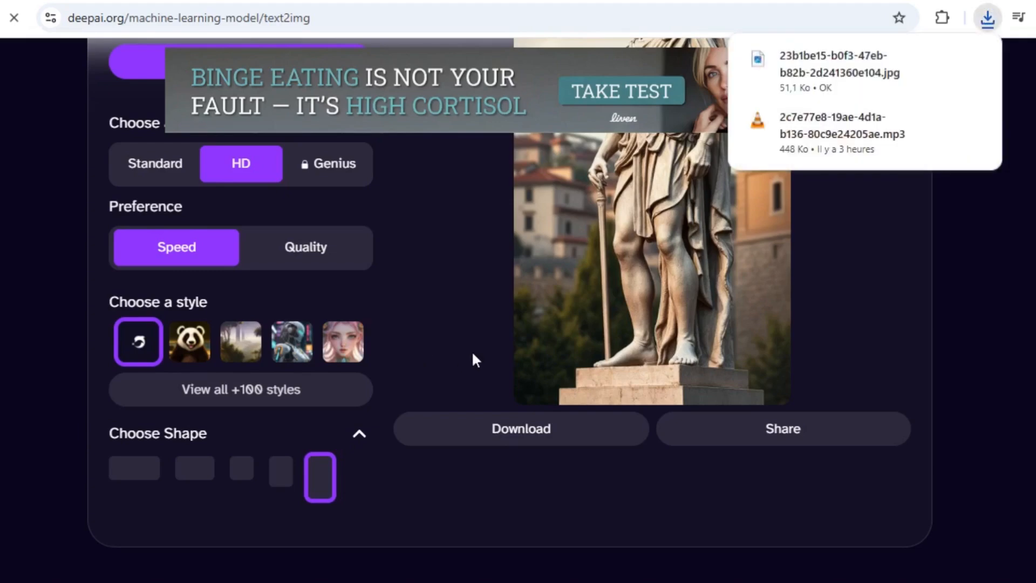
- Switch to the Téléchargements folder in File Explorer and refresh its contents
scroll(437, 342, up, 2)
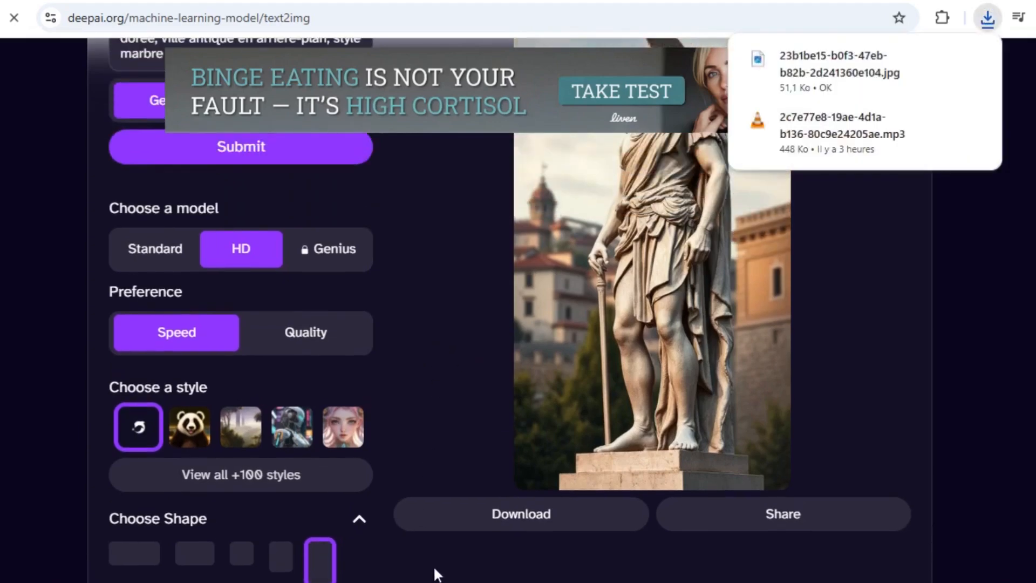
mouse_move(453, 582)
click(447, 541)
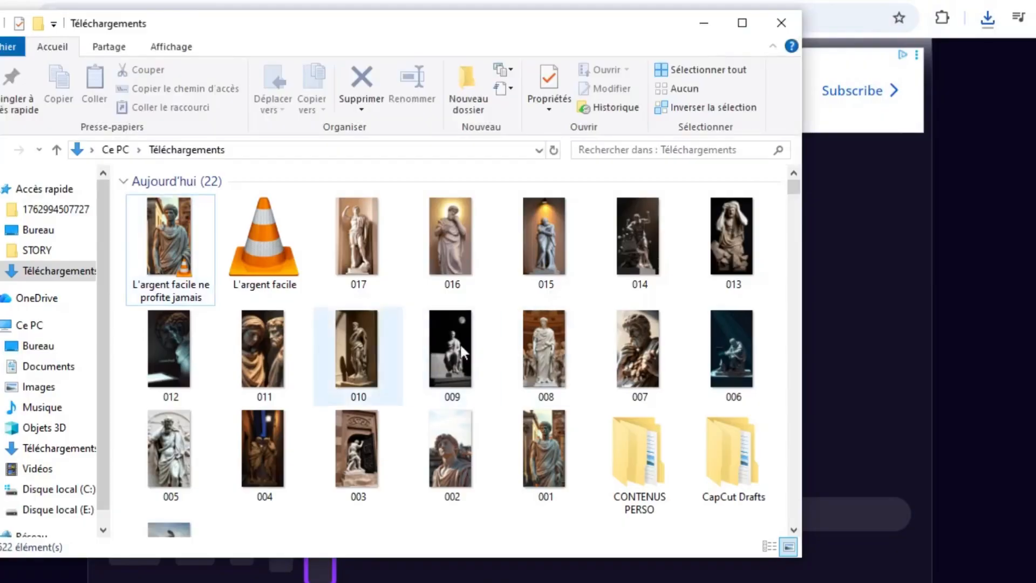
right_click(781, 348)
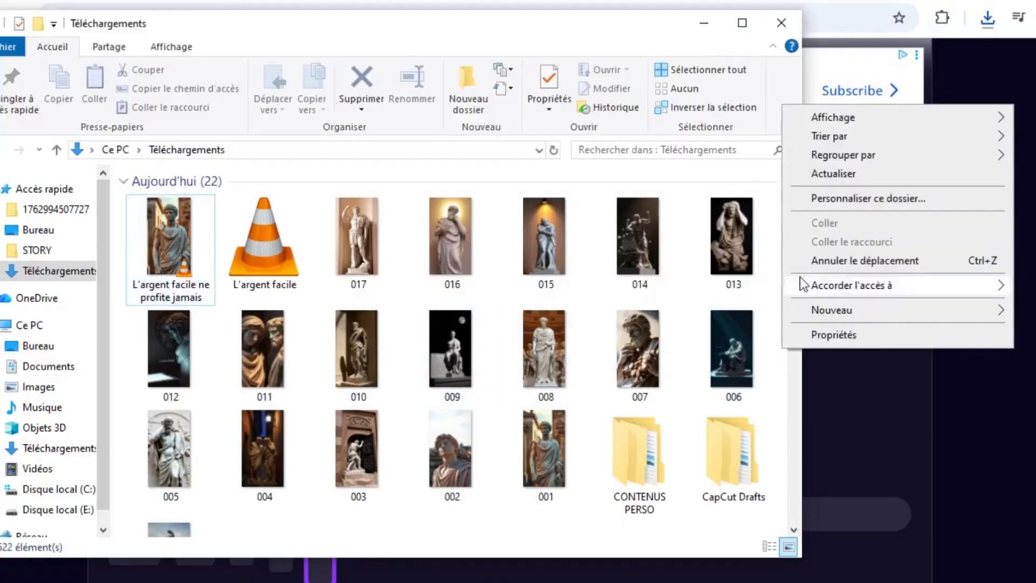
click(827, 174)
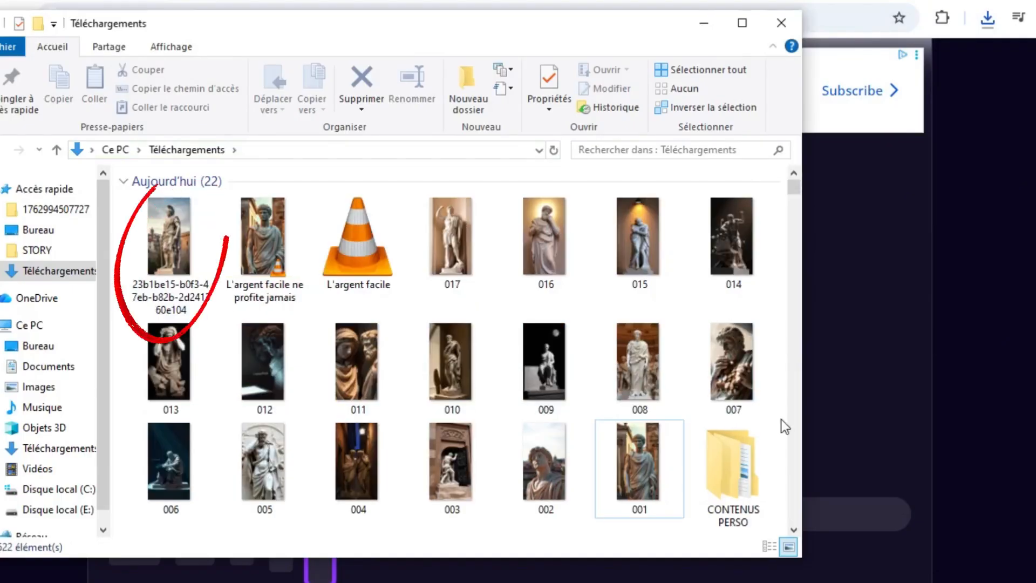
- Rename the newly downloaded soldier statue image as "01+" and minimize the folder window
double_click(177, 253)
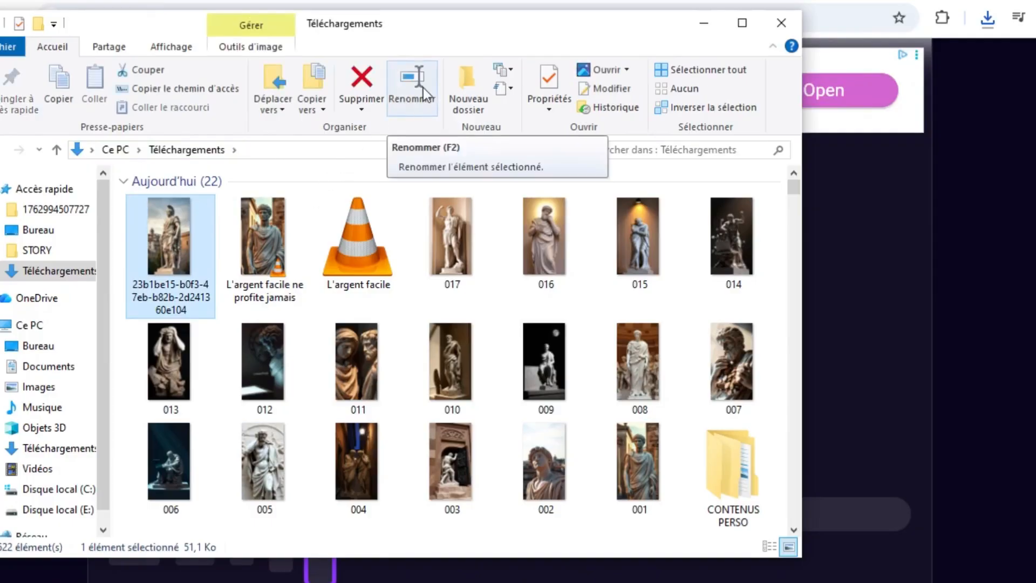
click(423, 88)
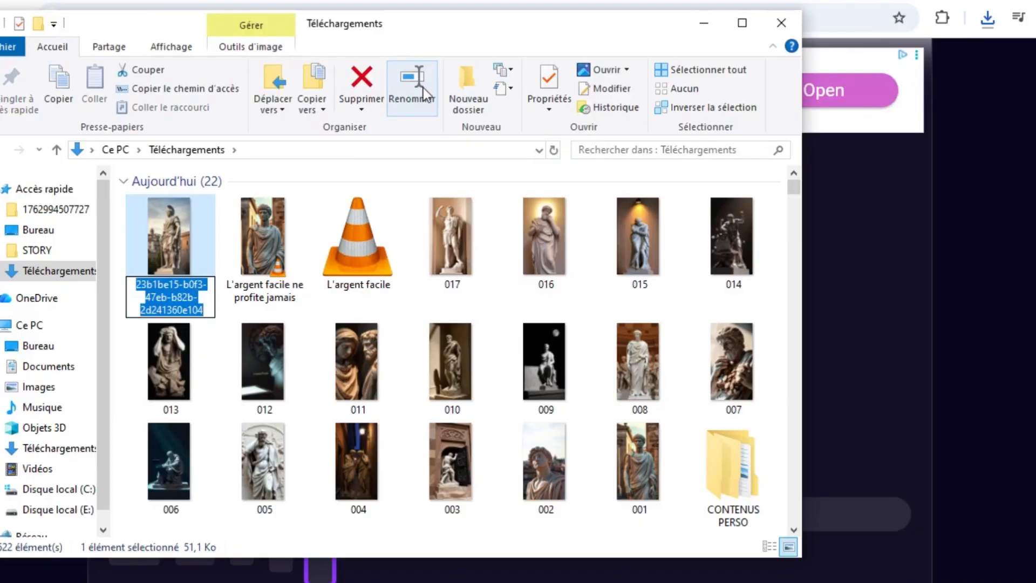
text(01)
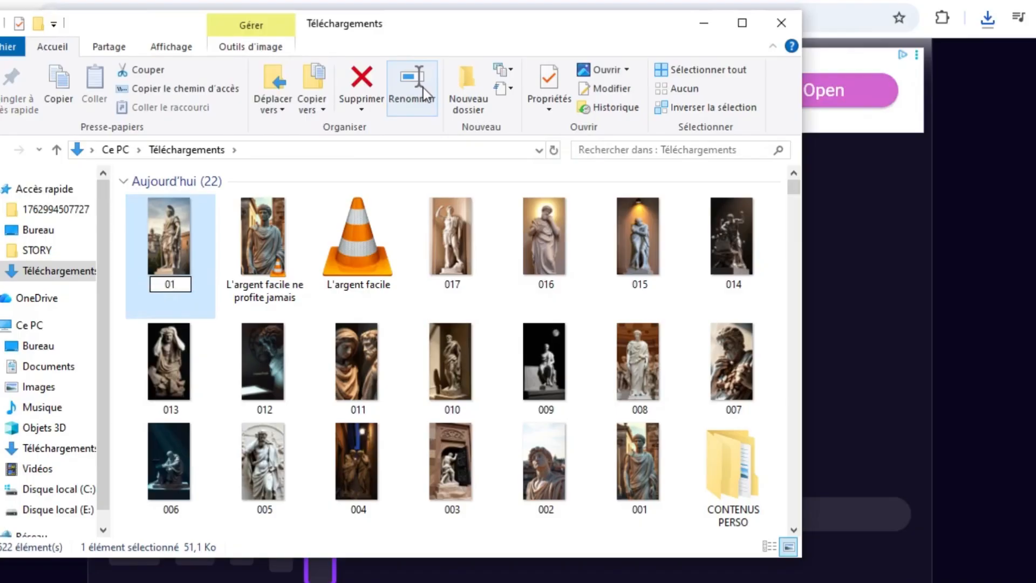
text(+)
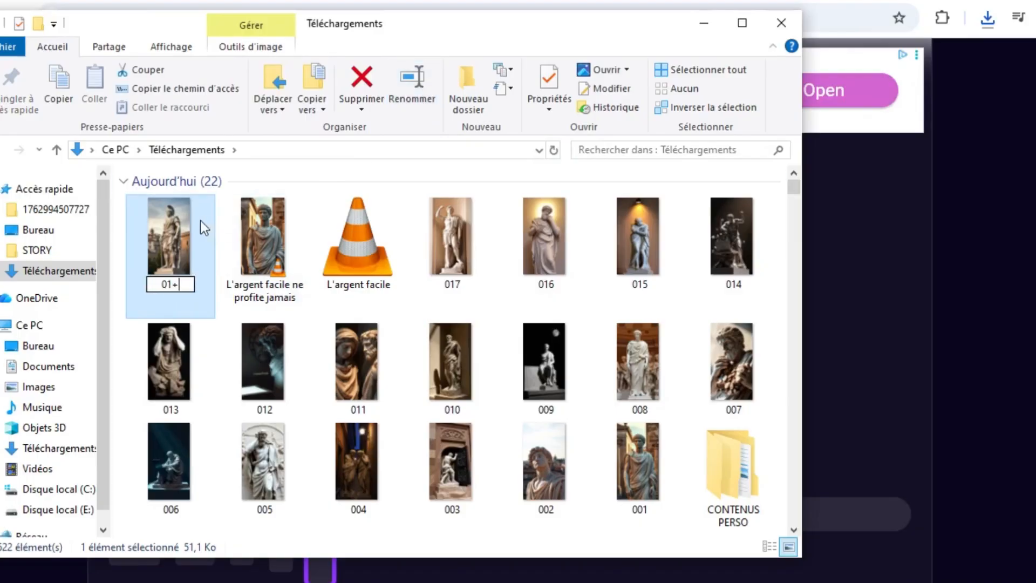
click(703, 30)
- Switch to the ChatGPT conversation and copy the 5–10 sec image prompt, "« Sculpture réaliste d'un soldat romain, main sur la poitrine… »"
click(550, 1)
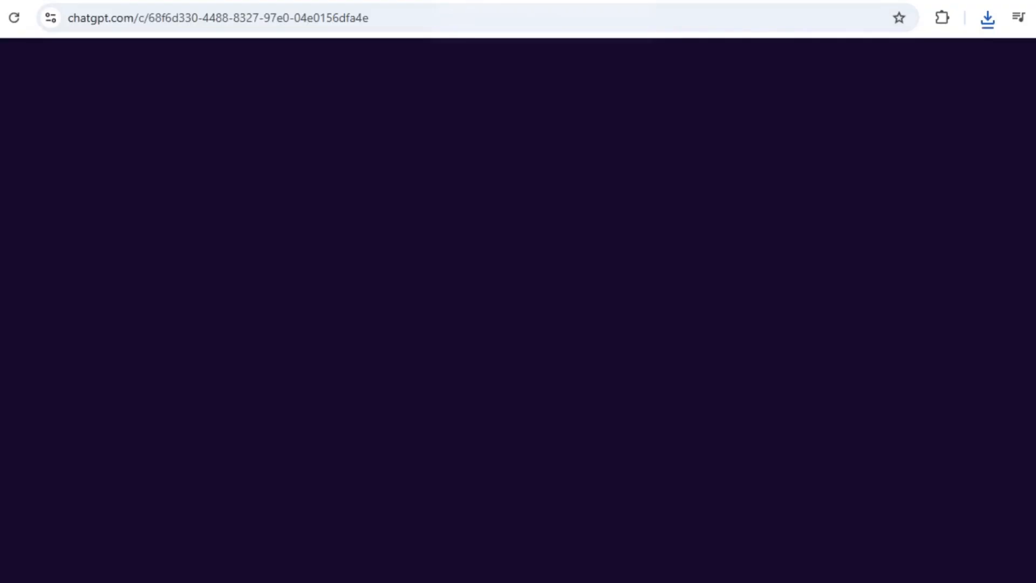
scroll(494, 329, down, 3)
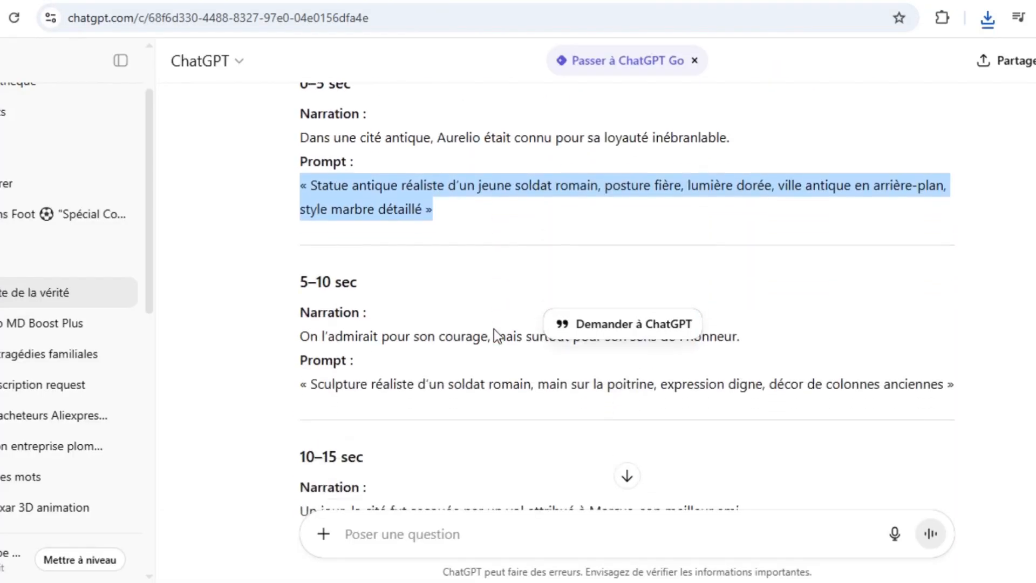
drag(964, 388, 301, 393)
key(ctrl+c)
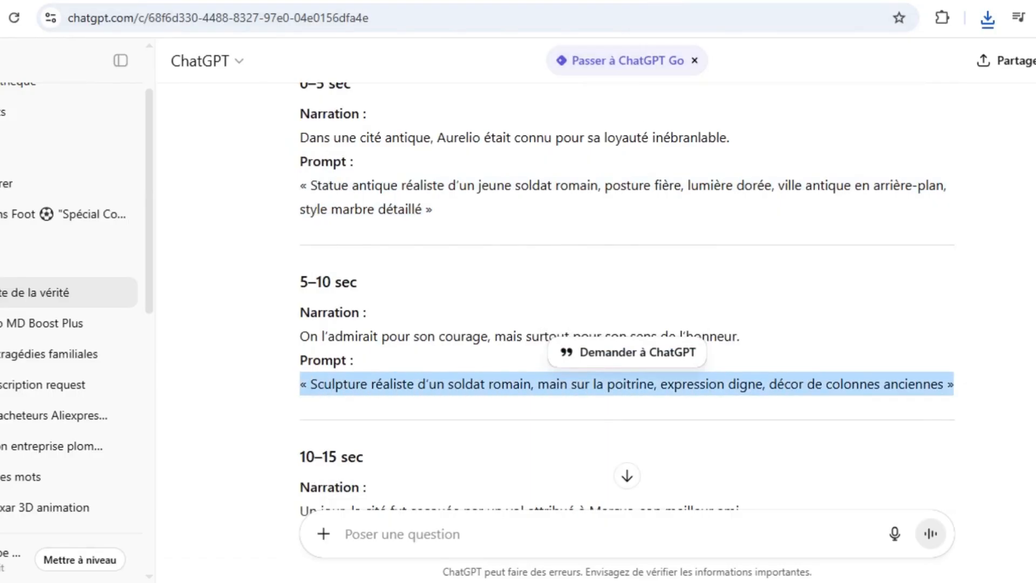
- Return to DeepAI, replace the text prompt with the copied 5–10 sec prompt, and generate the image
click(642, 3)
scroll(375, 314, up, 1)
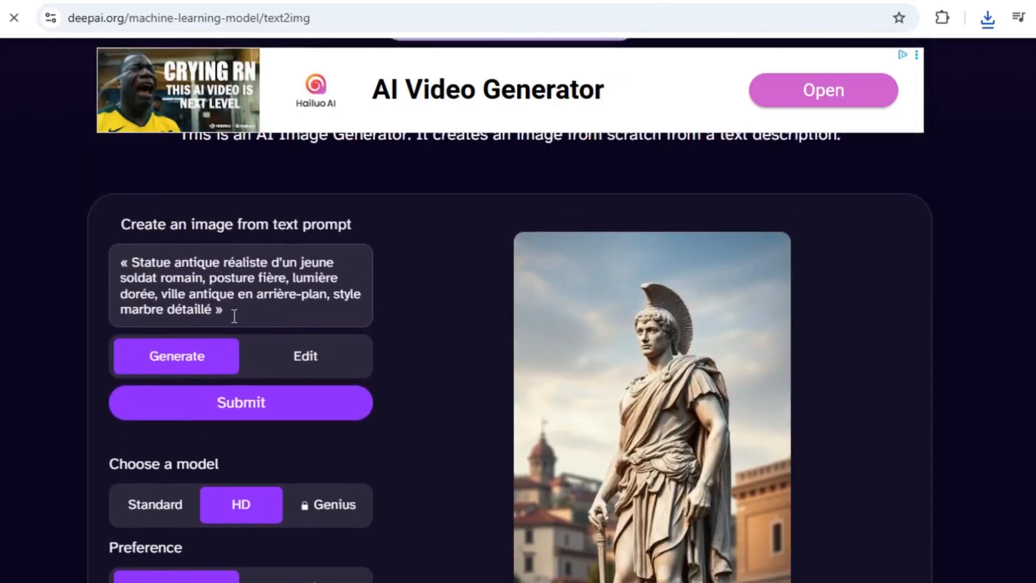
drag(296, 316, 76, 234)
key(ctrl+v)
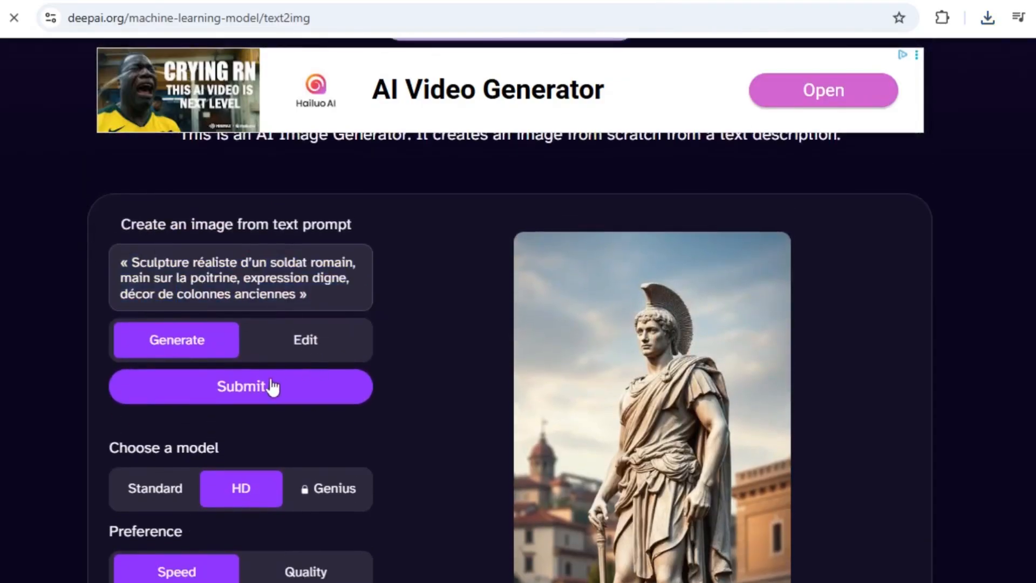
click(281, 387)
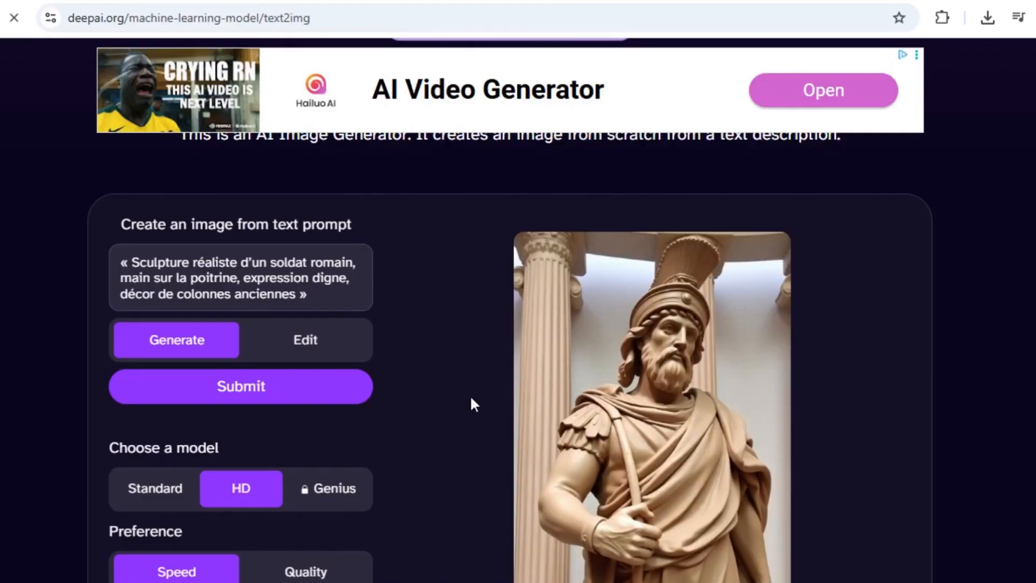
- Download the generated soldier sculpture with ancient columns and switch to the Téléchargements folder
scroll(472, 403, down, 3)
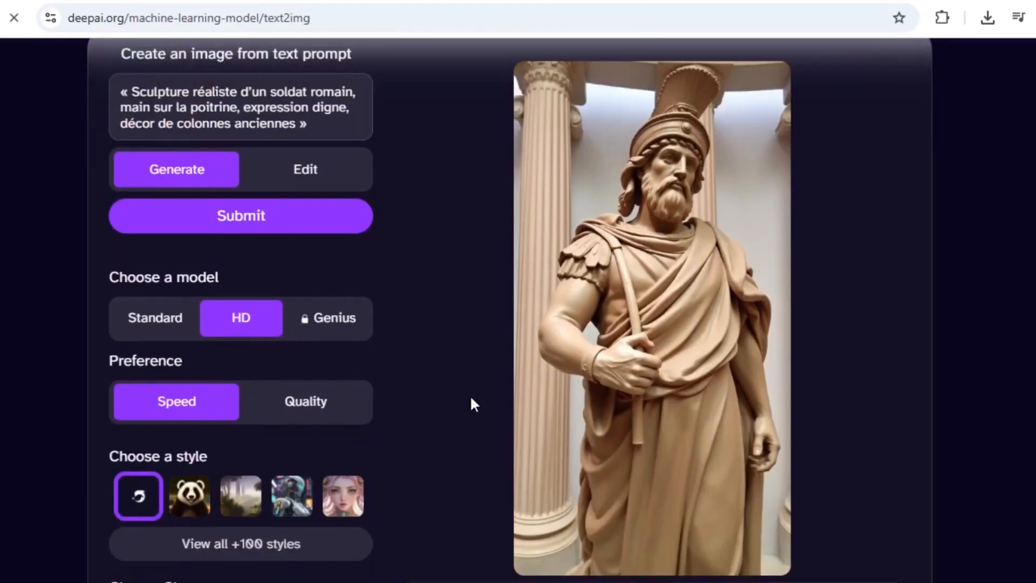
scroll(472, 399, down, 3)
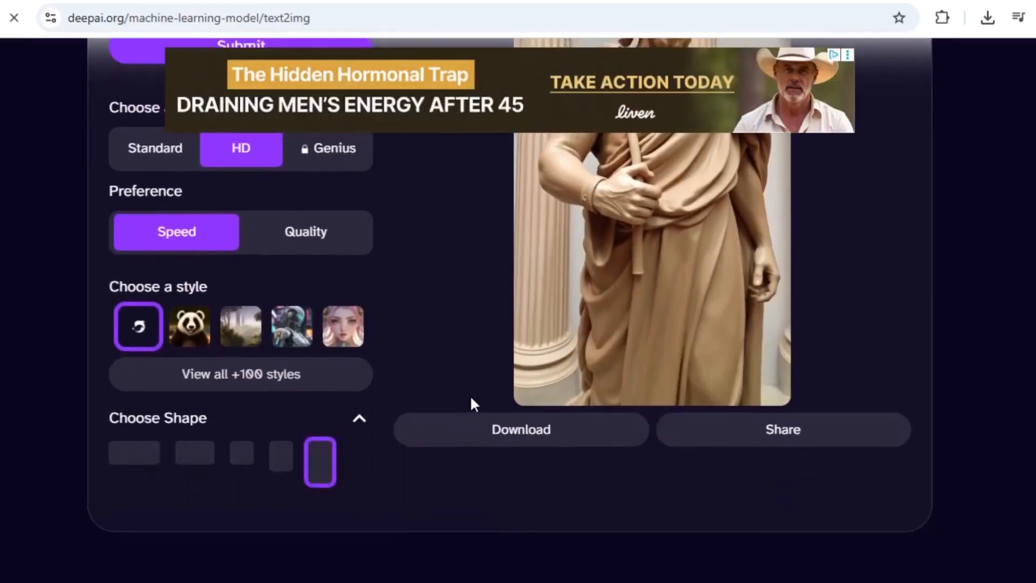
click(502, 434)
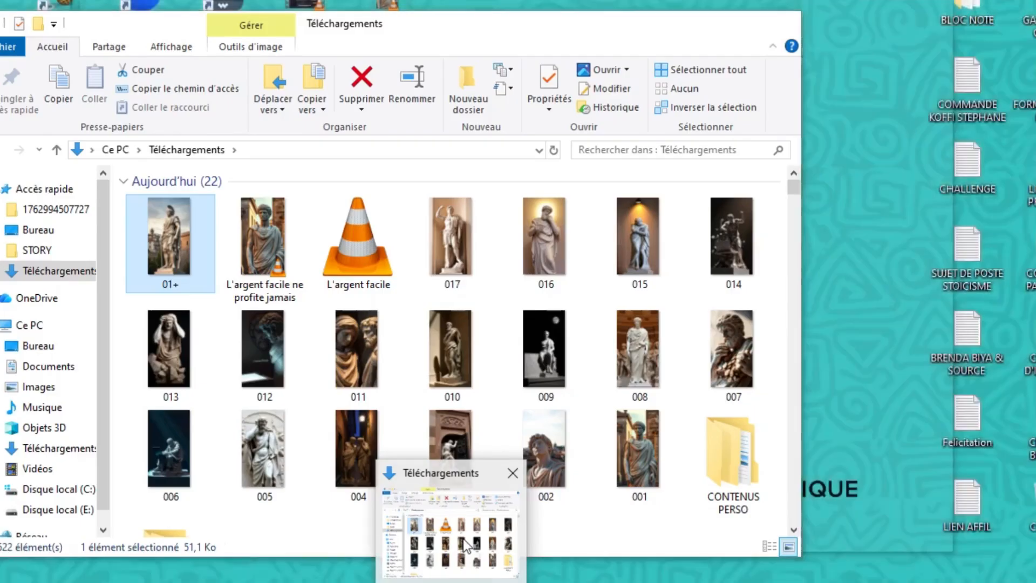
click(463, 539)
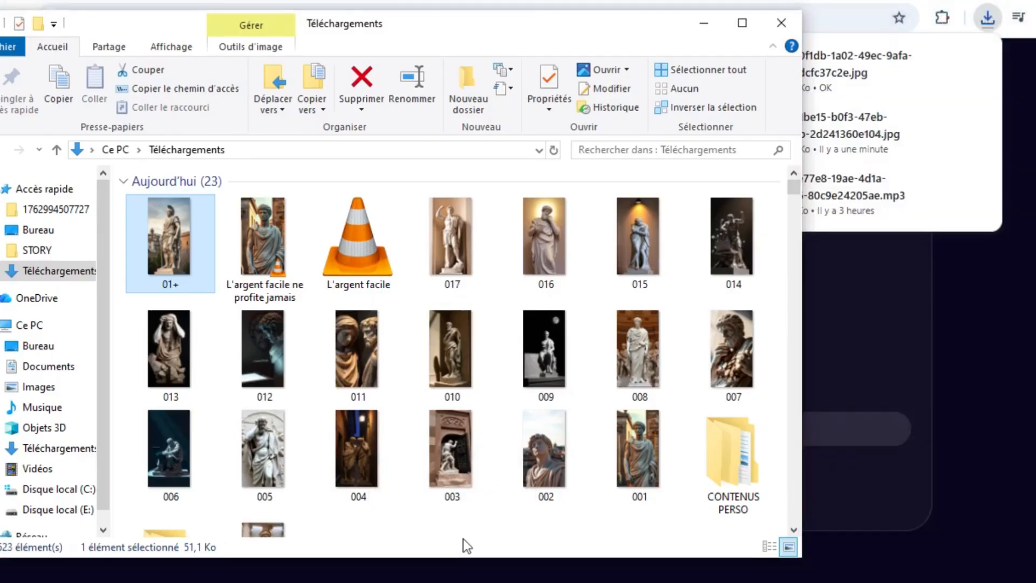
- Refresh the Téléchargements folder, rename the newly downloaded soldier sculpture image as "02+", and minimize the window
click(785, 428)
right_click(784, 425)
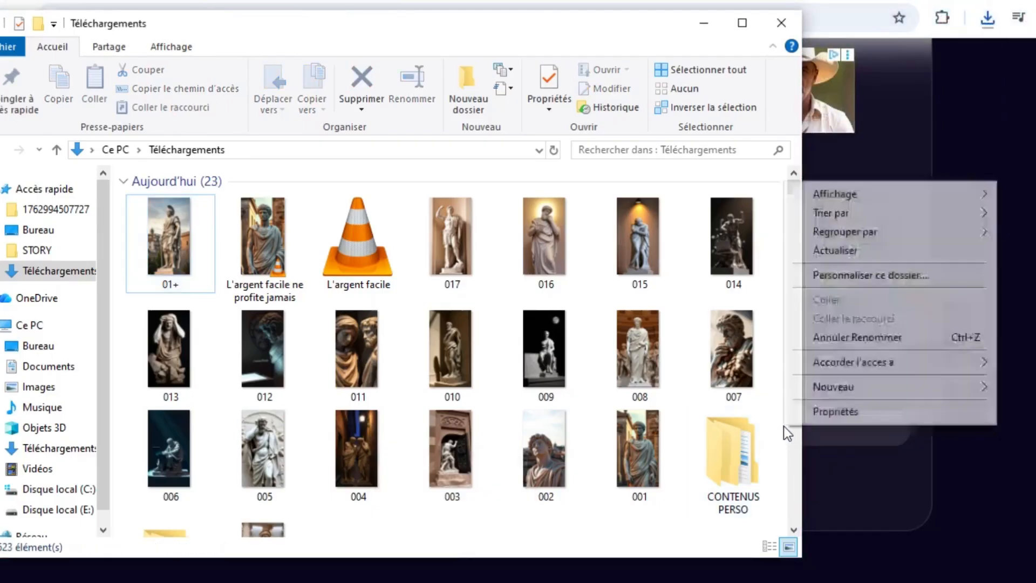
click(819, 252)
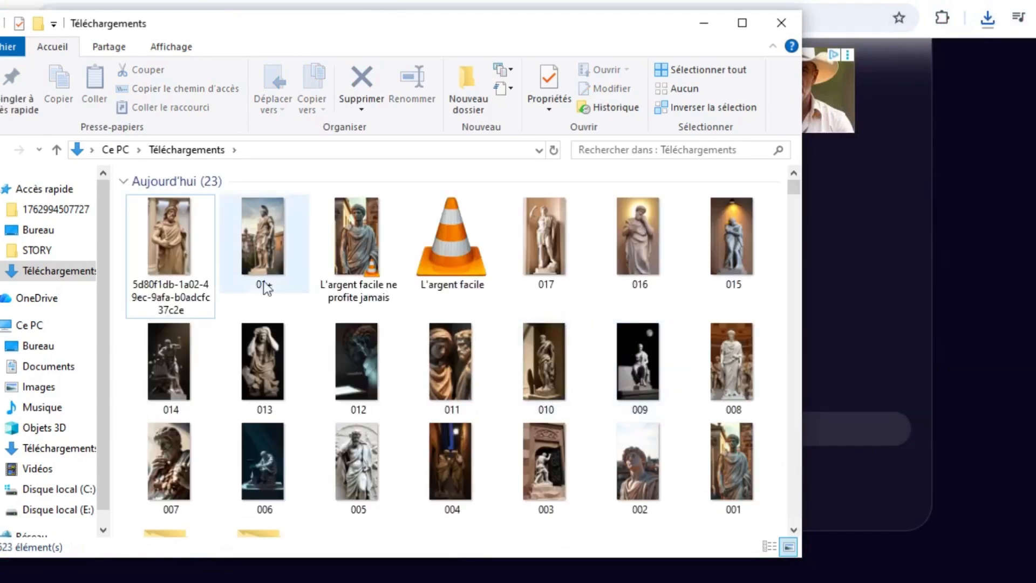
click(159, 244)
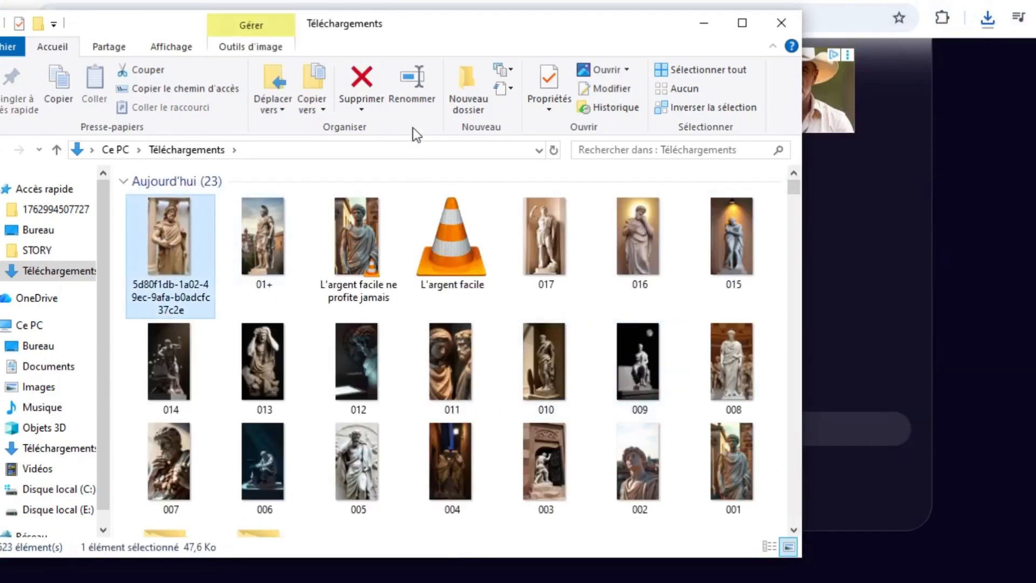
click(415, 86)
text(02+)
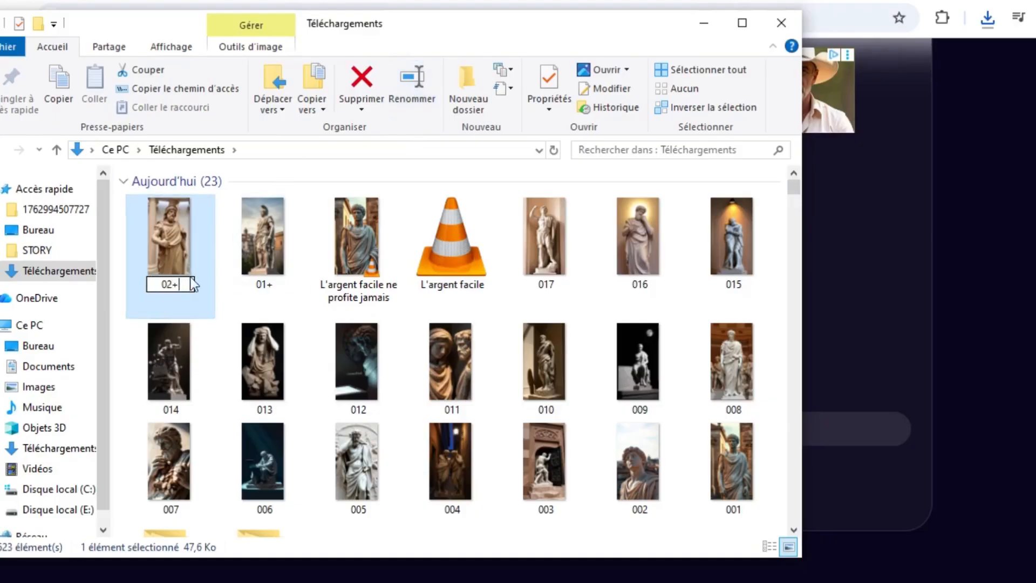
click(180, 240)
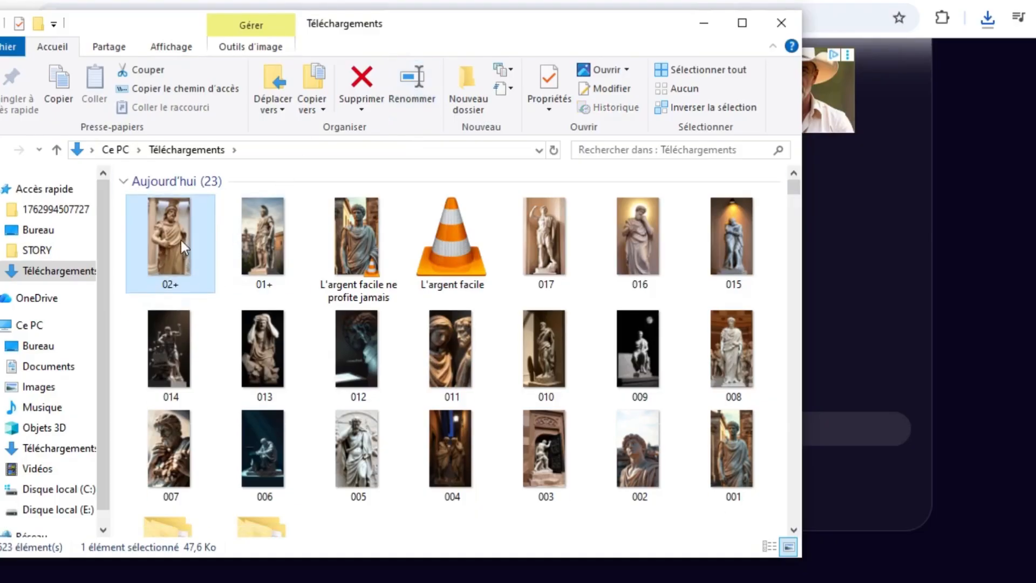
click(704, 23)
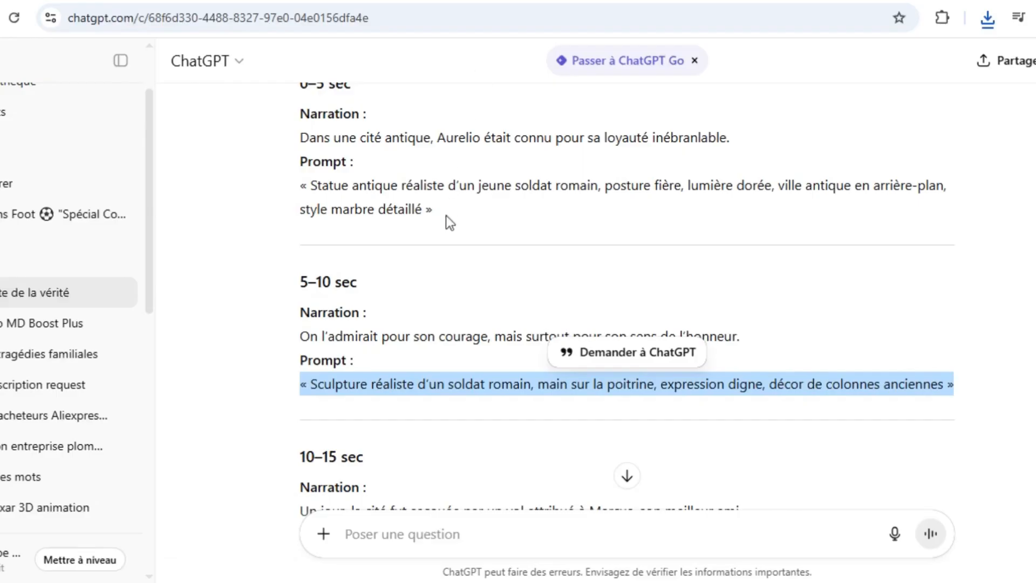
- In the ChatGPT conversation, copy the 10–15 sec image prompt, "« Statue antique réaliste de deux hommes, l'un accusé… »"
scroll(445, 215, down, 5)
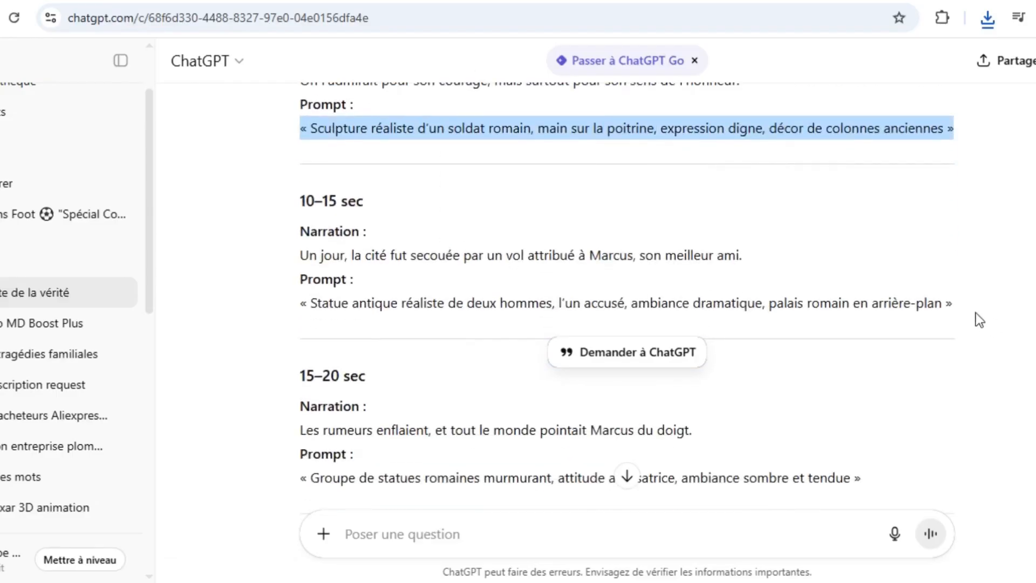
drag(976, 313, 299, 313)
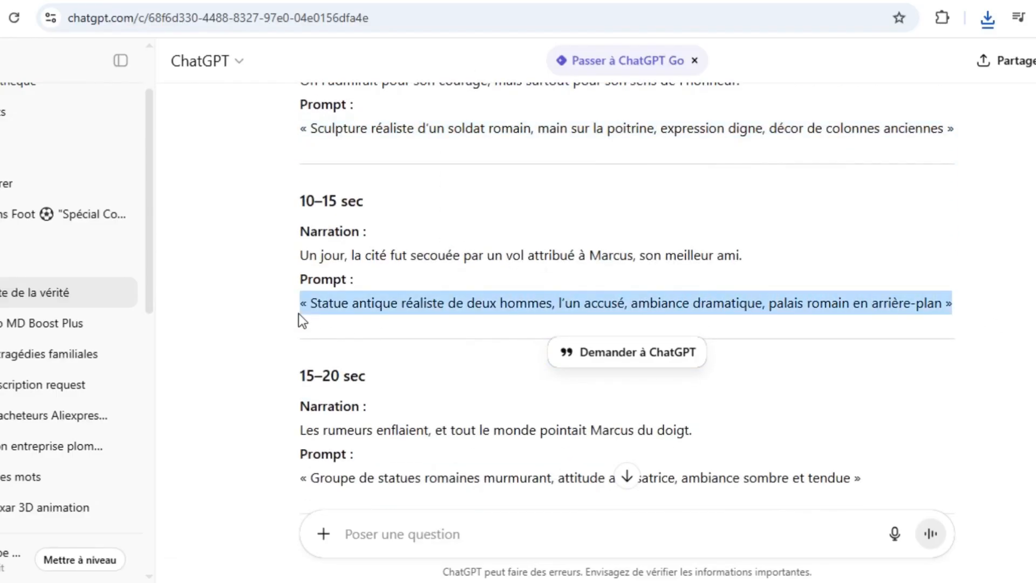
right_click(318, 305)
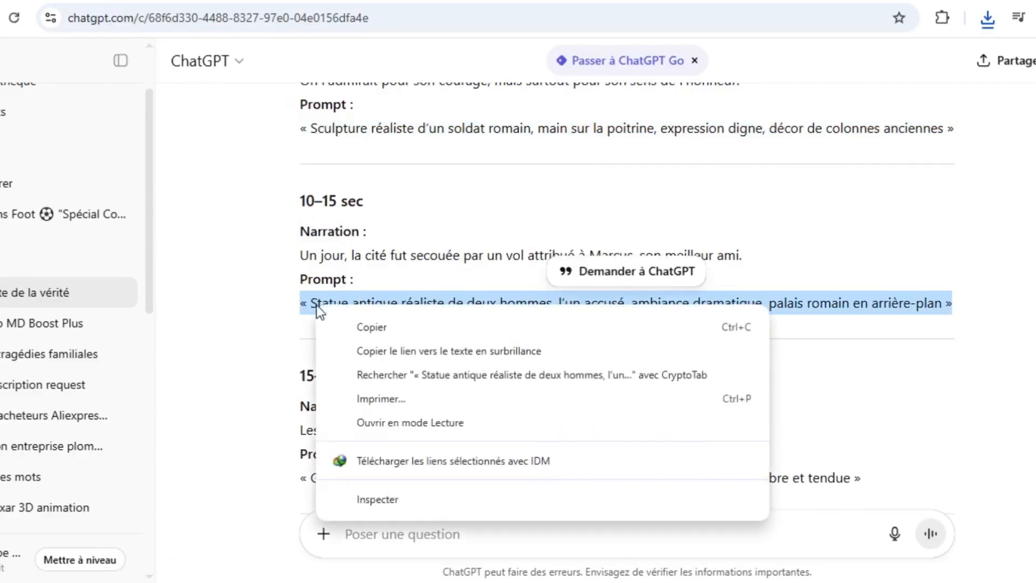
click(380, 327)
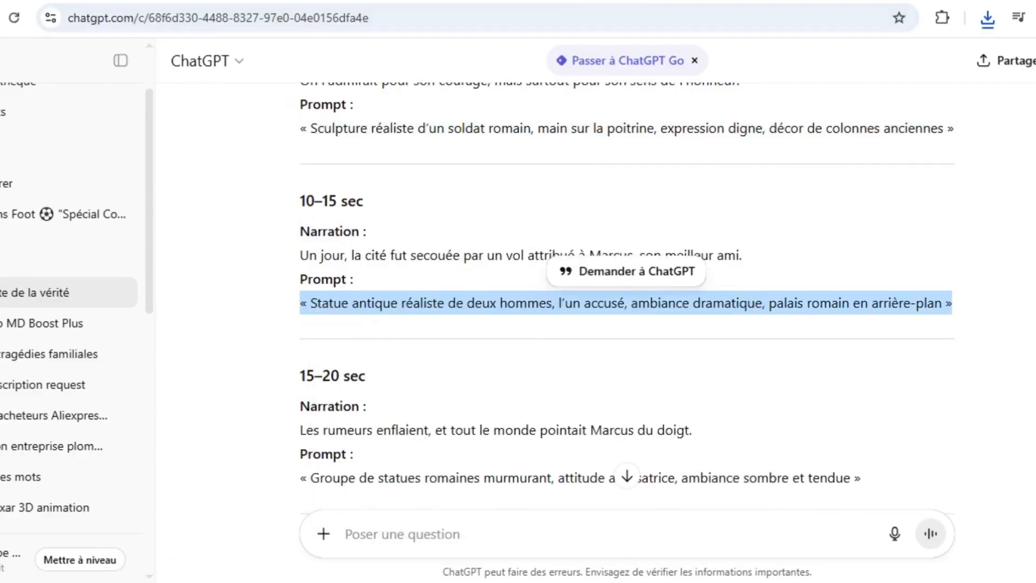
- Return to DeepAI, replace the text prompt with the copied 10–15 sec prompt, and generate the image
click(556, 1)
scroll(434, 386, up, 6)
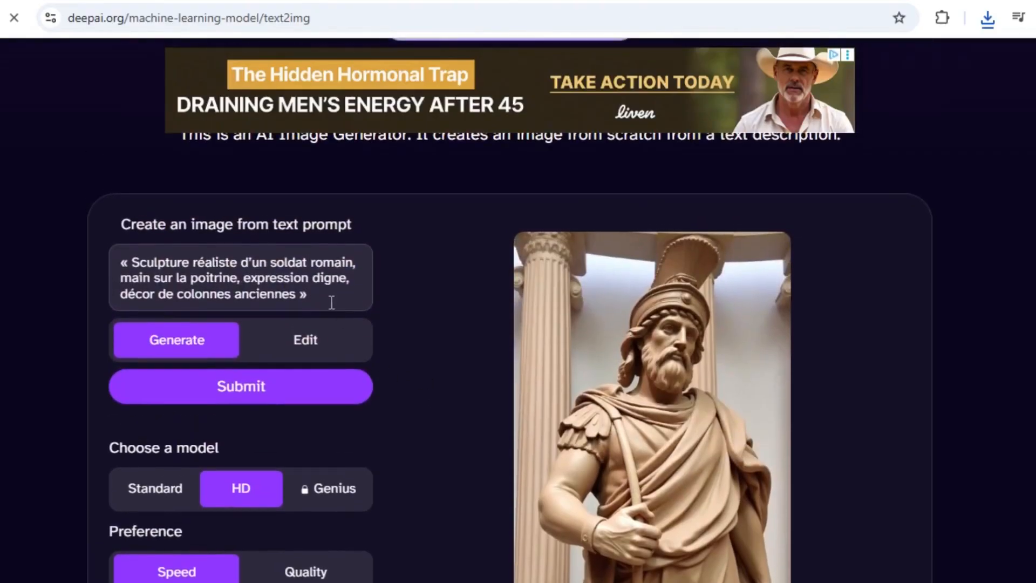
drag(331, 301, 136, 261)
right_click(172, 270)
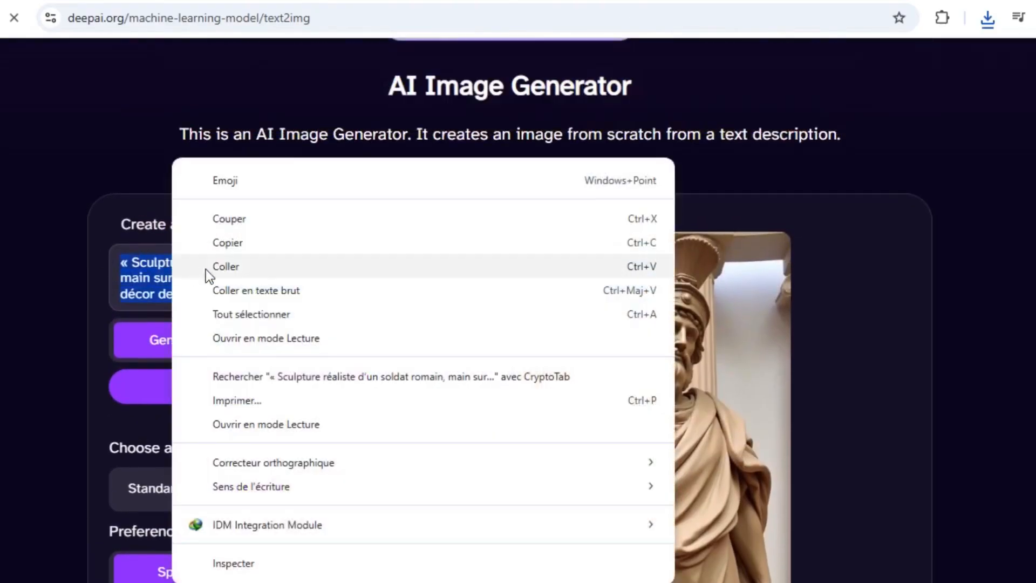
click(206, 266)
click(249, 398)
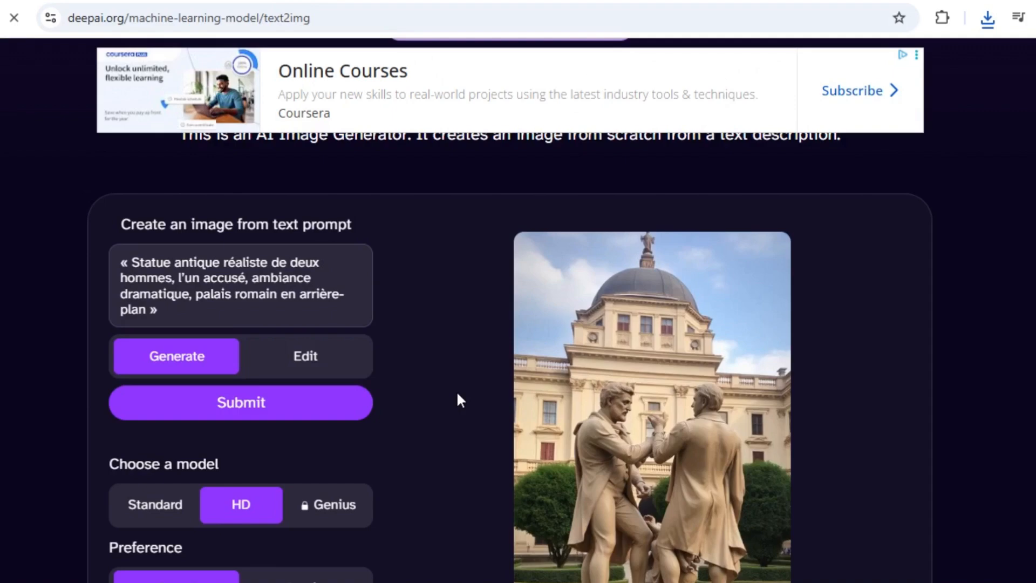
- Download the generated image of two stone statues in front of the domed palace
scroll(458, 394, down, 3)
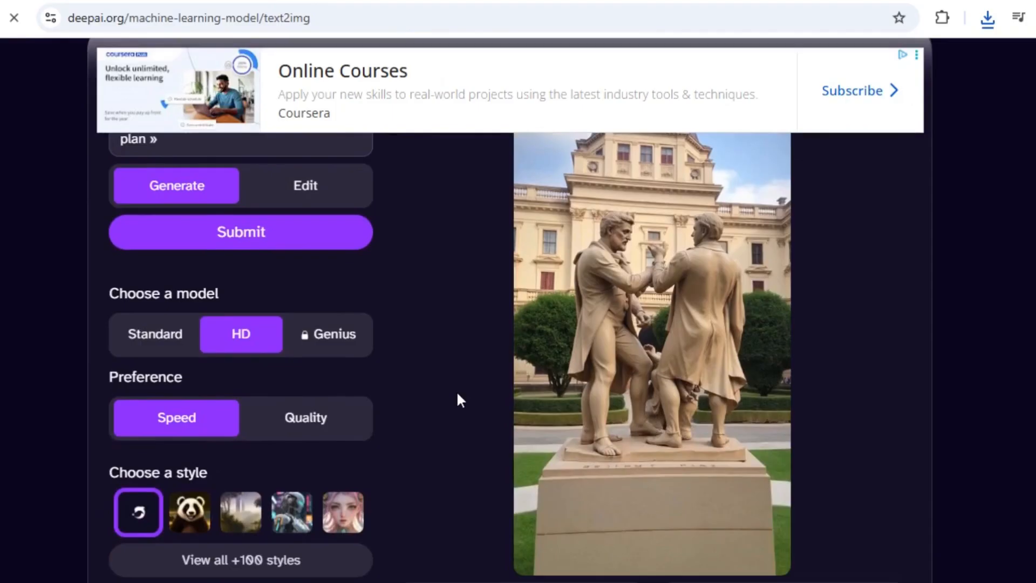
scroll(458, 394, down, 2)
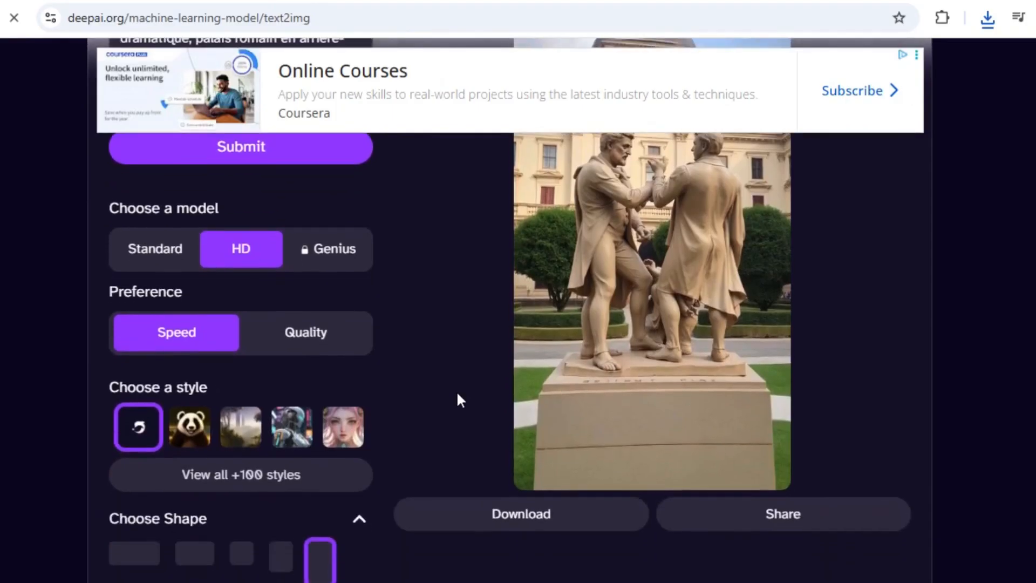
click(489, 518)
- Generate another image from the same 10–15 sec prompt and download the version with two dark bronze statues
scroll(441, 407, up, 2)
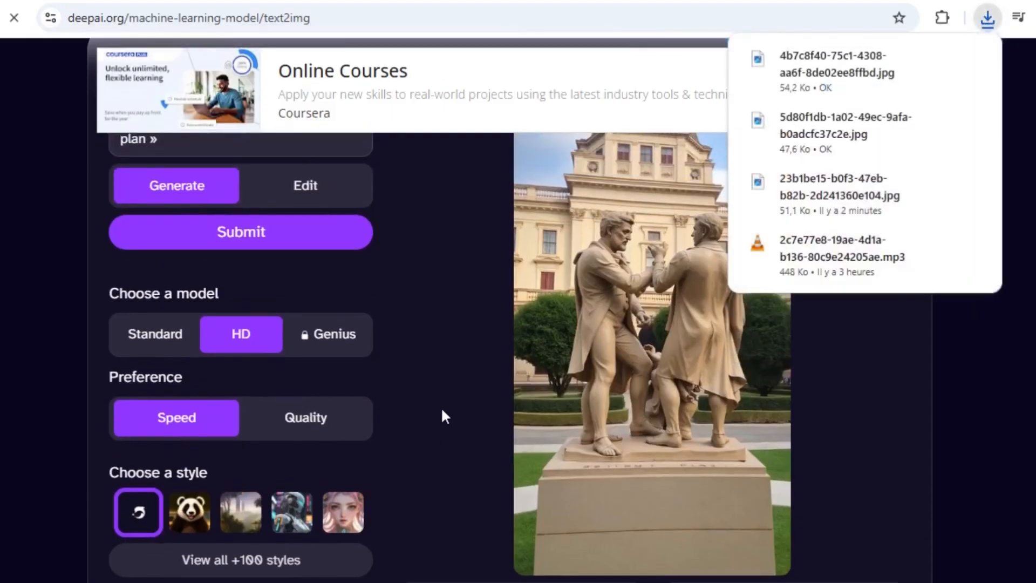
click(243, 238)
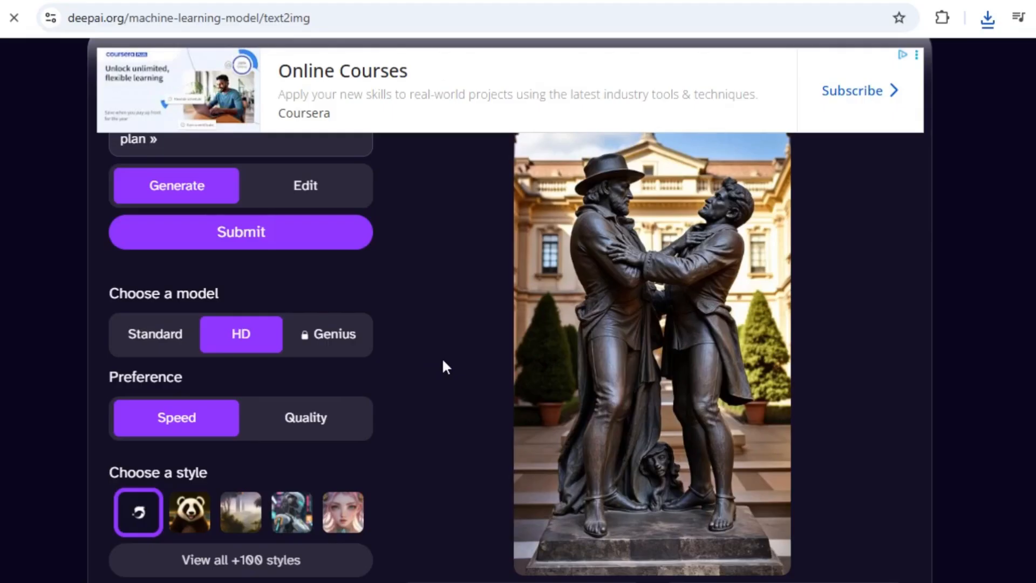
scroll(446, 367, up, 3)
scroll(445, 366, down, 3)
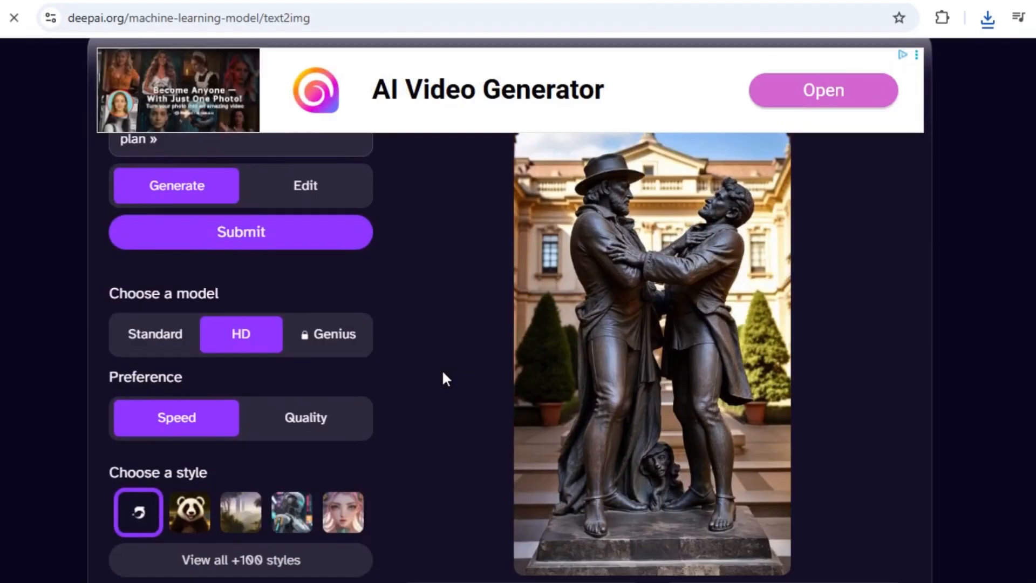
scroll(442, 369, down, 2)
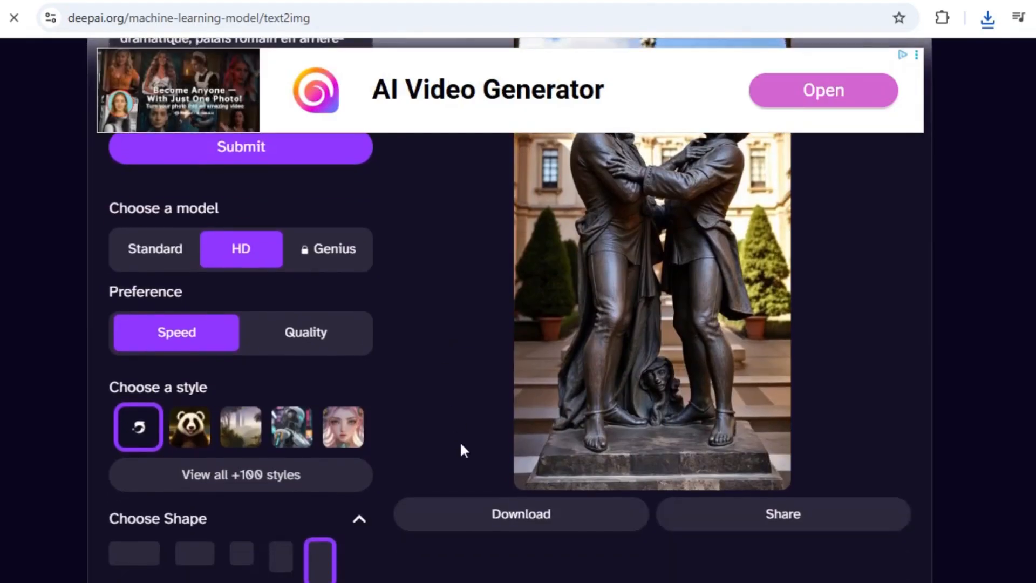
click(471, 529)
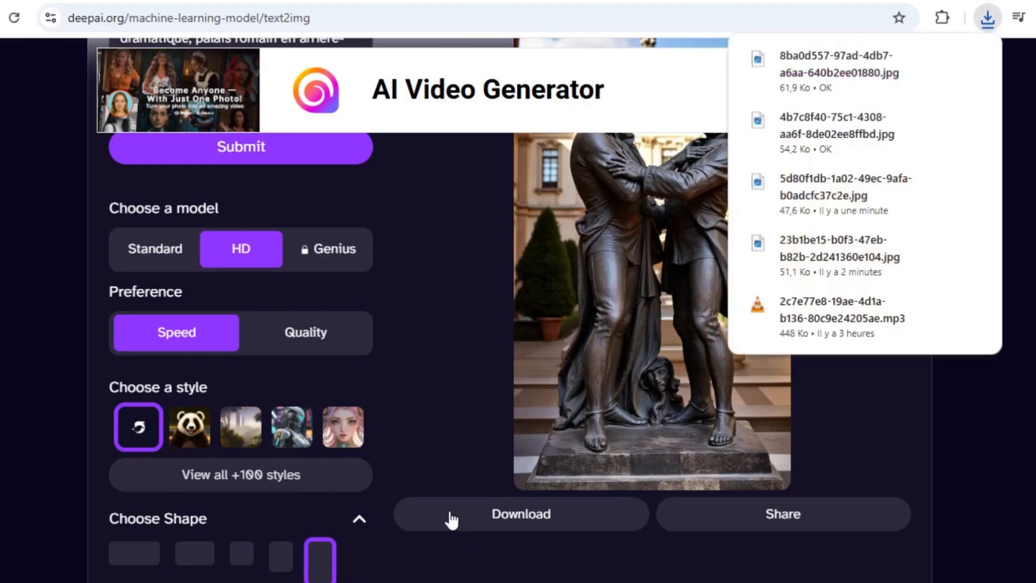
- Switch to the Téléchargements folder, refresh it, and rename the newly downloaded dark bronze statues image as "03+"
click(443, 546)
click(453, 534)
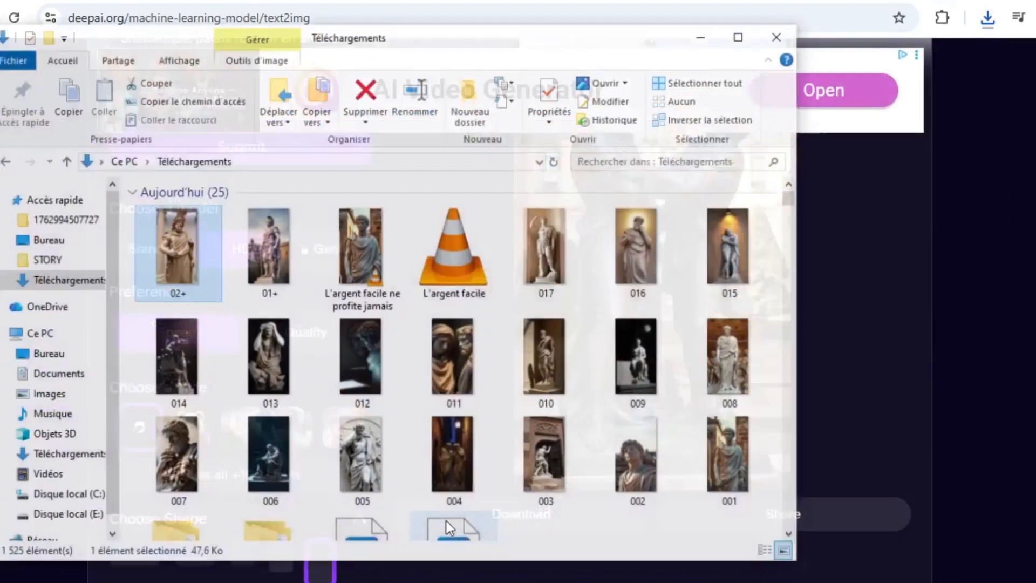
right_click(783, 358)
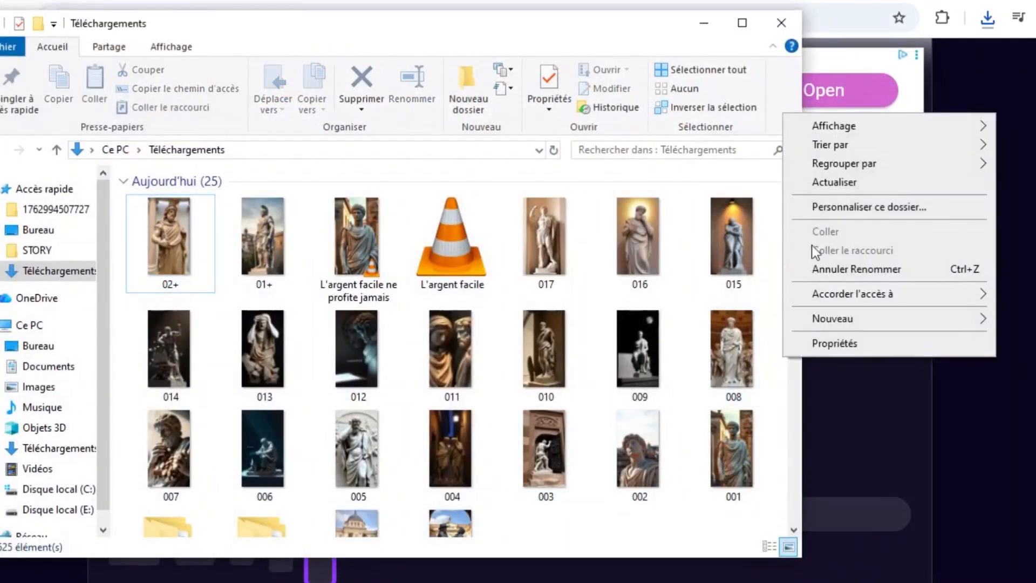
click(823, 183)
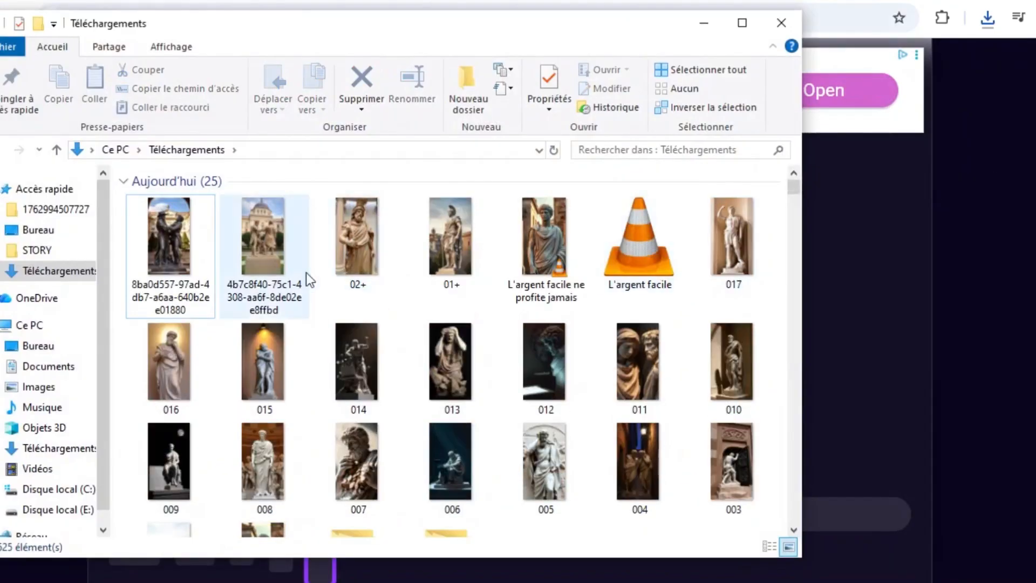
click(177, 270)
click(416, 92)
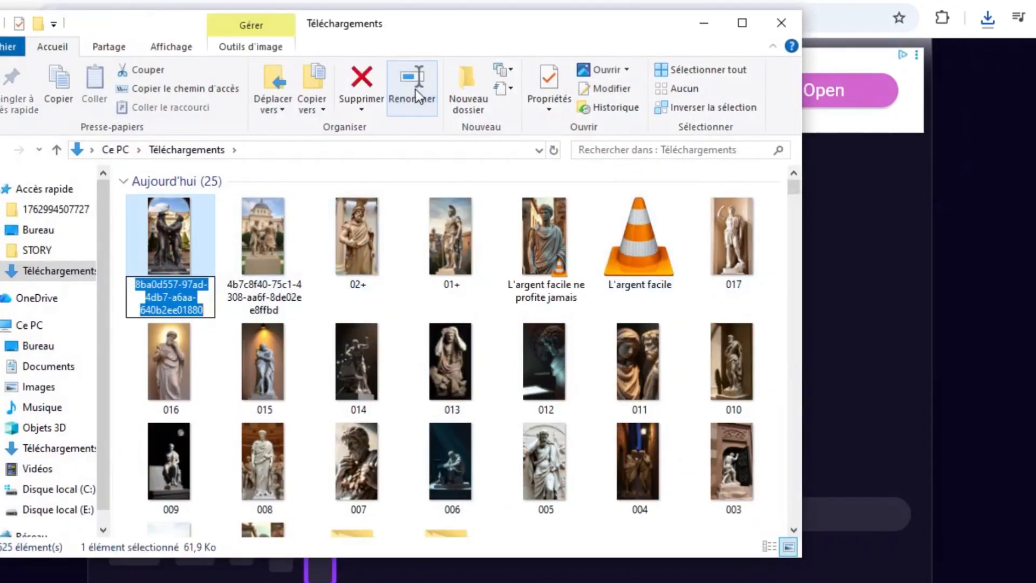
text(03+)
key(Return)
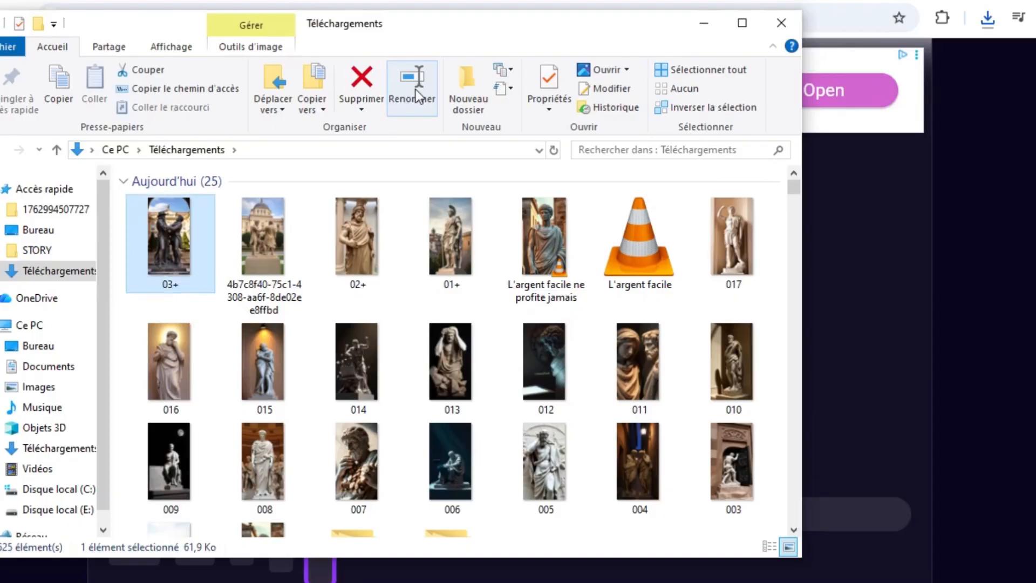
- Delete the rejected download showing two stone statues before the domed palace and minimize the folder window
click(260, 219)
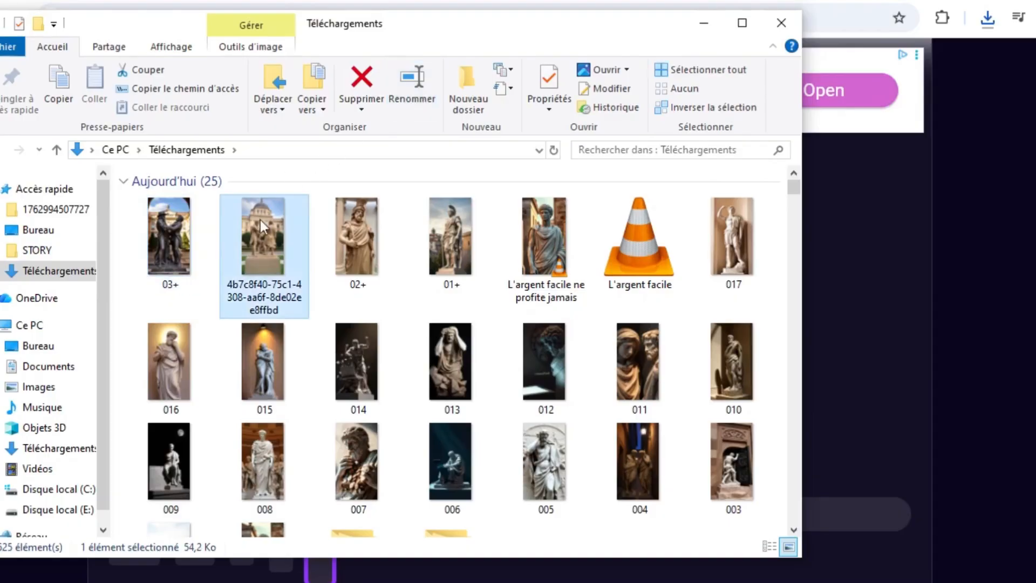
click(359, 83)
click(704, 22)
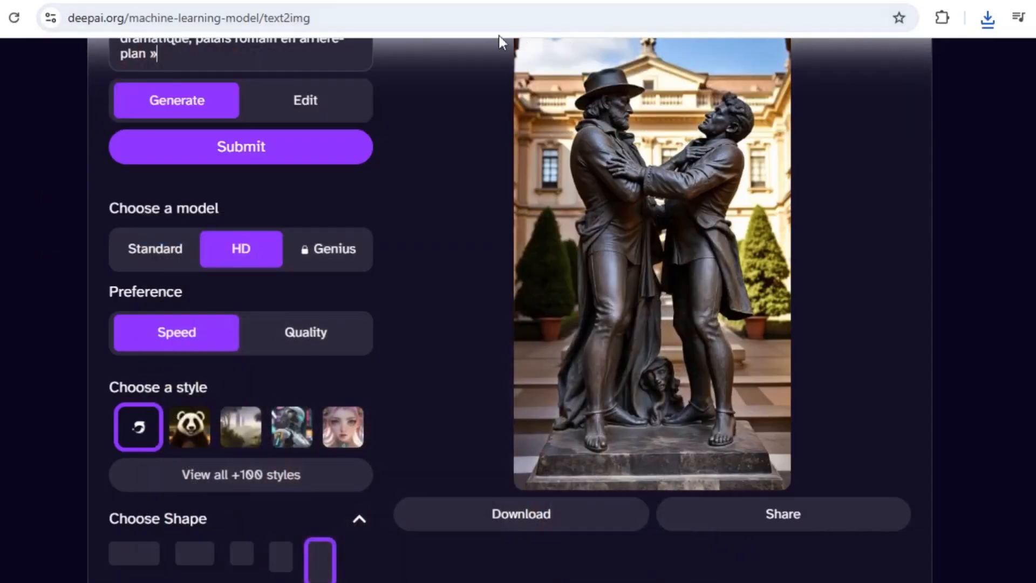
- Switch to the ChatGPT conversation and copy the 15–20 sec image prompt, "« Groupe de statues romaines murmurant, attitude accusatrice… »"
click(405, 5)
scroll(513, 333, down, 1)
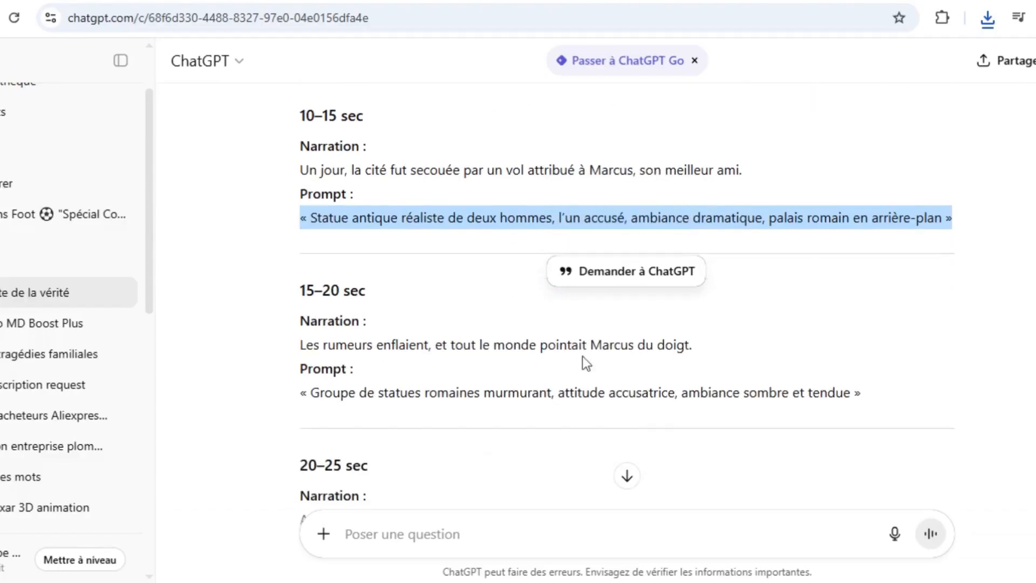
drag(867, 400, 298, 394)
right_click(321, 389)
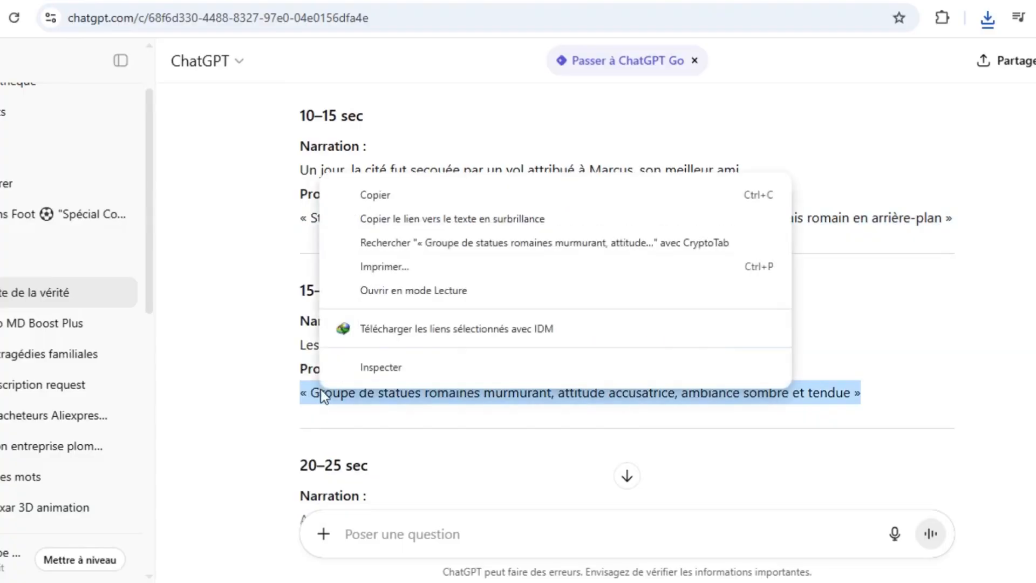
click(385, 200)
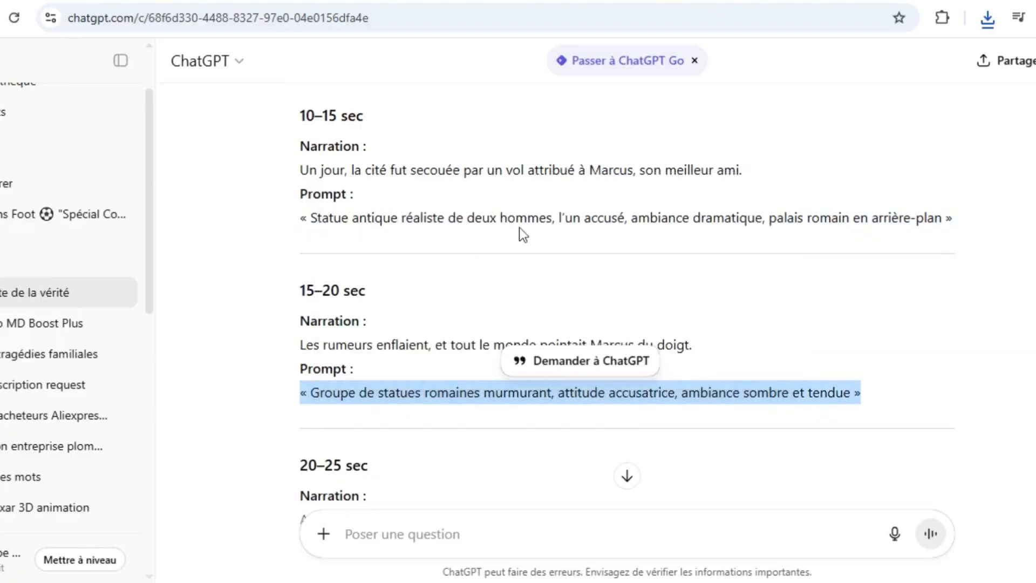
- Return to DeepAI, replace the text prompt with the copied 15–20 sec prompt, generate the image, and check the whole result
key(ctrl+Tab)
scroll(385, 284, up, 2)
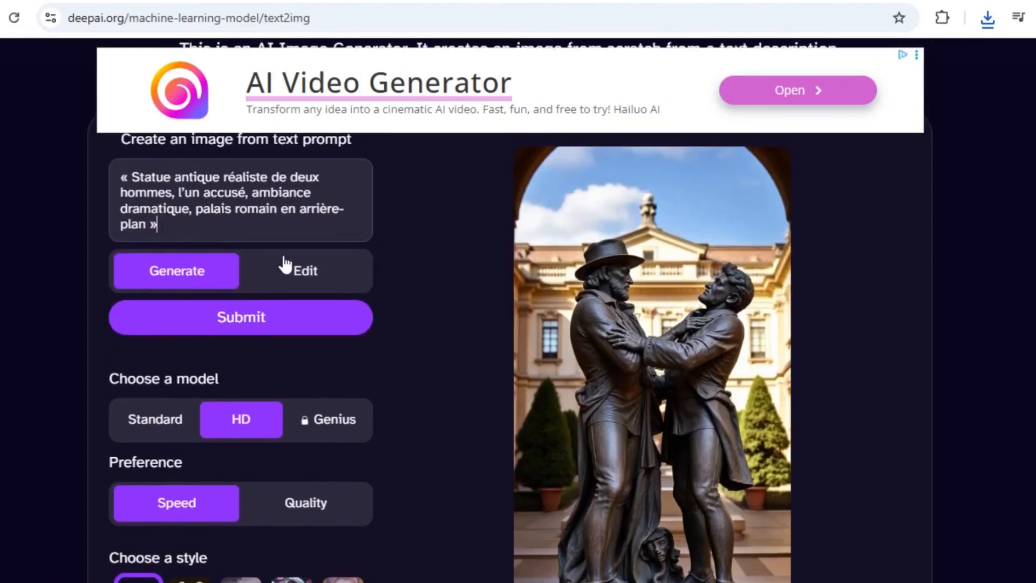
drag(181, 226, 116, 154)
right_click(189, 211)
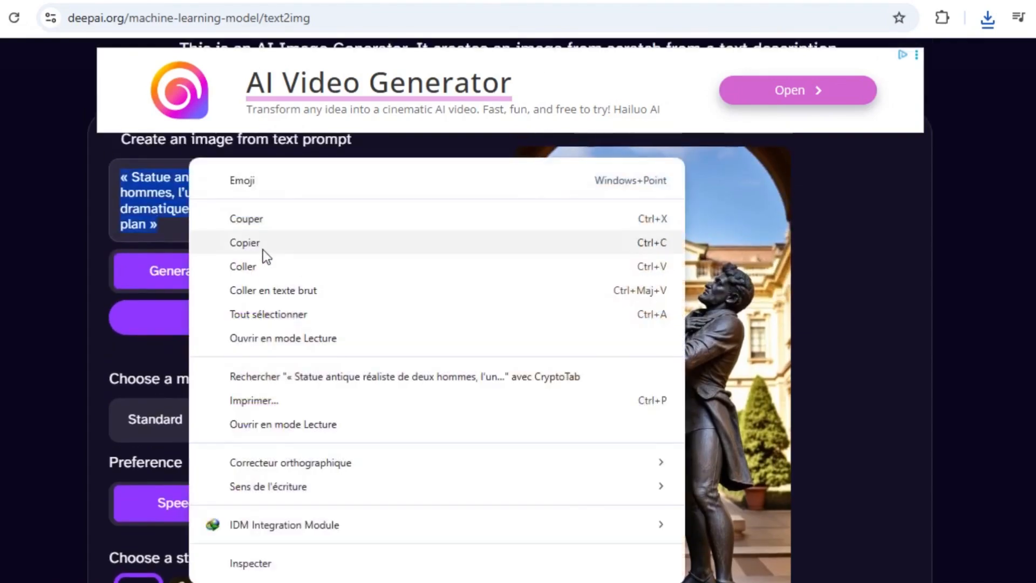
click(260, 266)
click(225, 314)
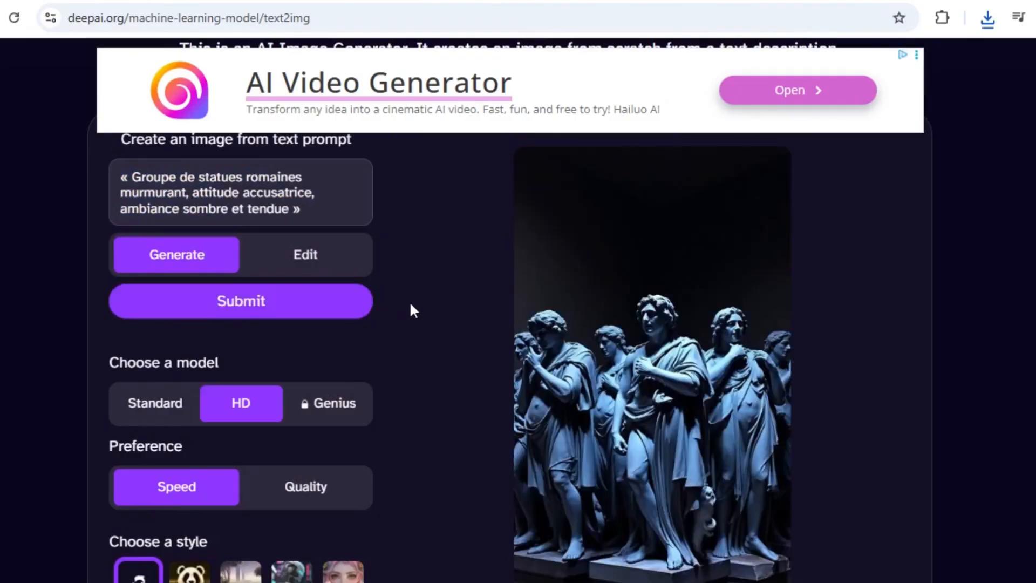
scroll(411, 305, down, 2)
scroll(411, 305, down, 2)
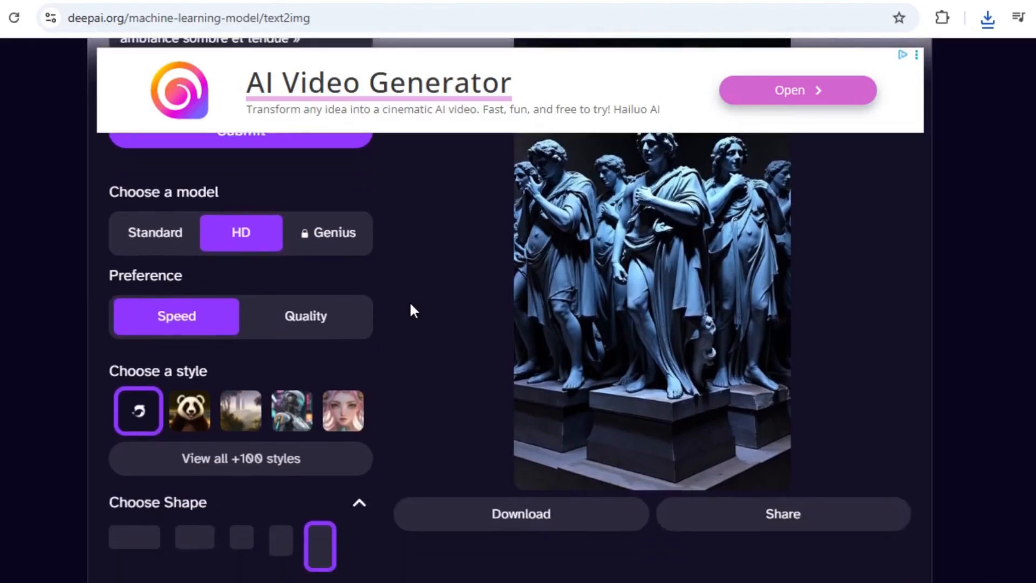
scroll(413, 311, up, 2)
scroll(411, 305, up, 2)
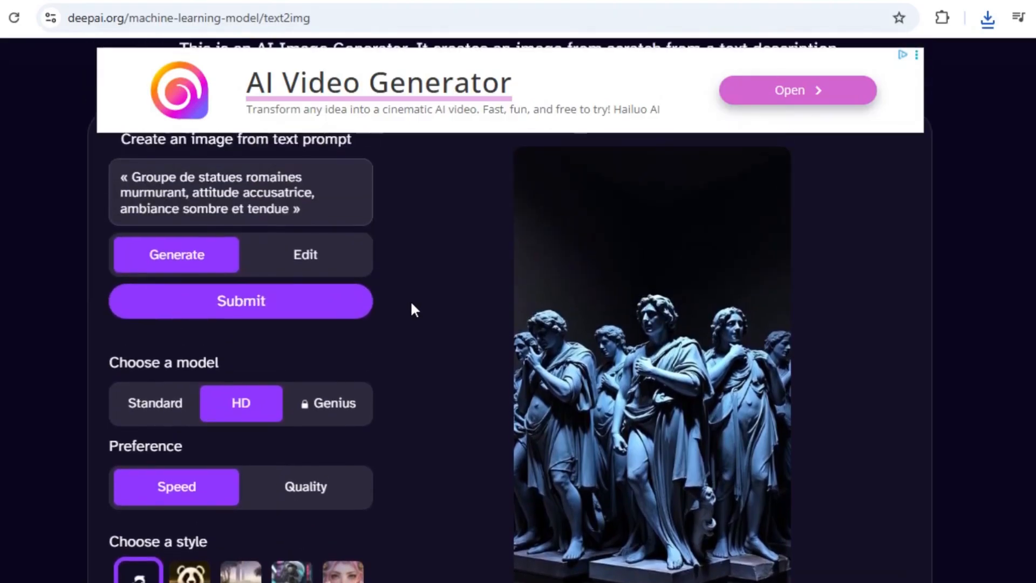
- Download the generated image of the dark statue group, then switch to the Téléchargements folder and refresh it
scroll(413, 310, down, 4)
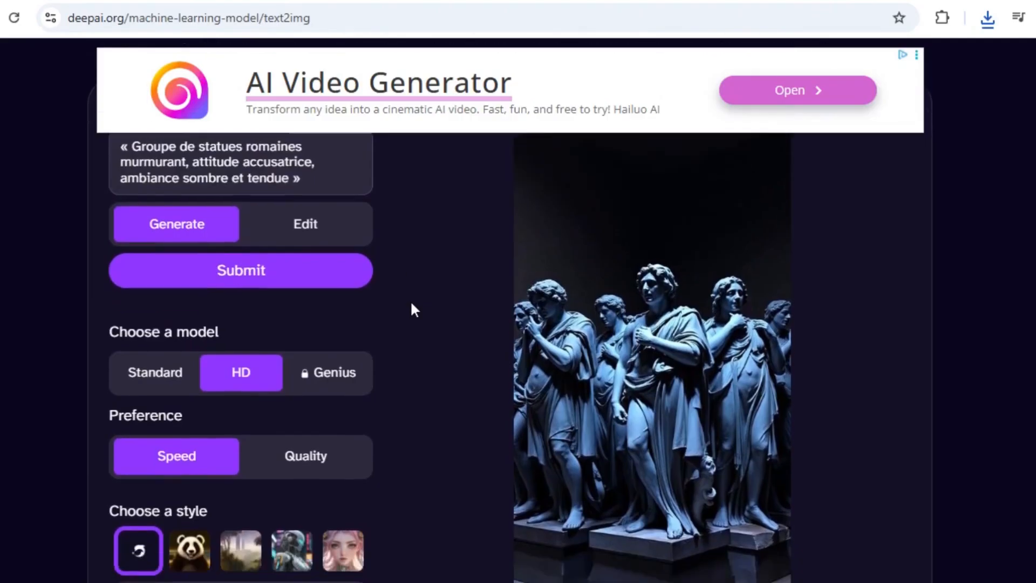
click(507, 518)
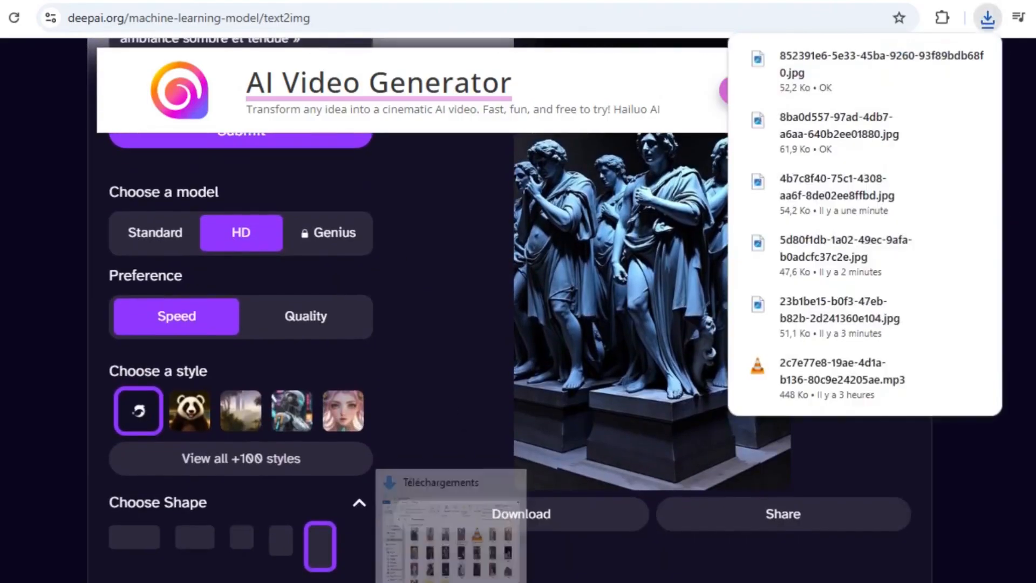
click(456, 556)
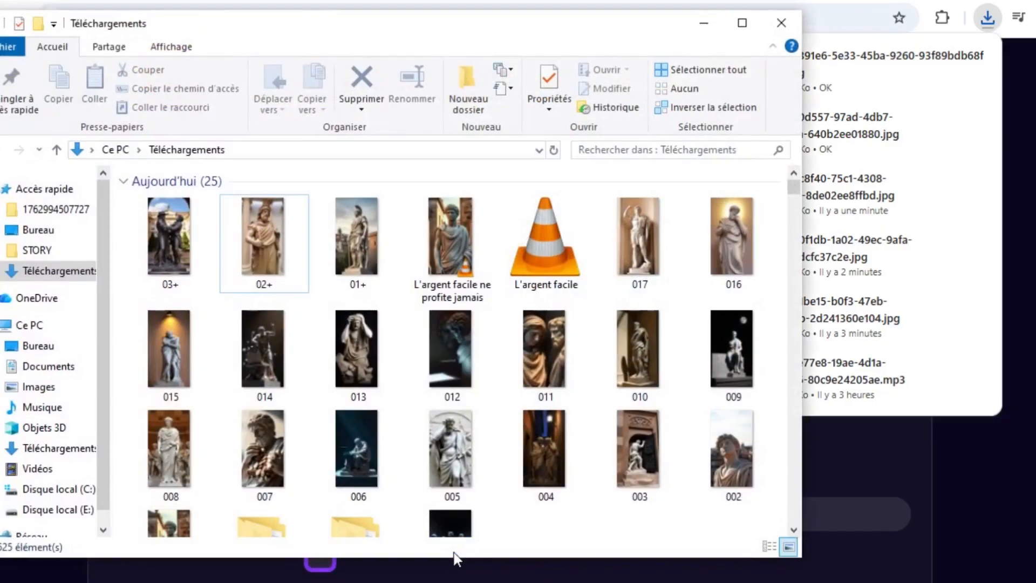
right_click(785, 481)
click(826, 305)
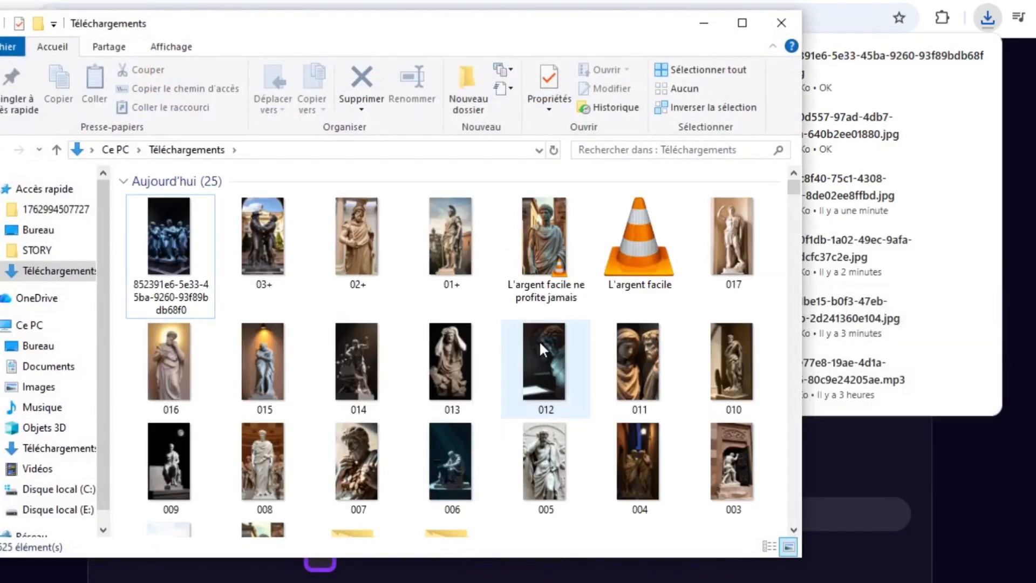
- Rename the newly downloaded image of the dark statue group as "04+" and minimize the folder window
click(183, 237)
click(406, 107)
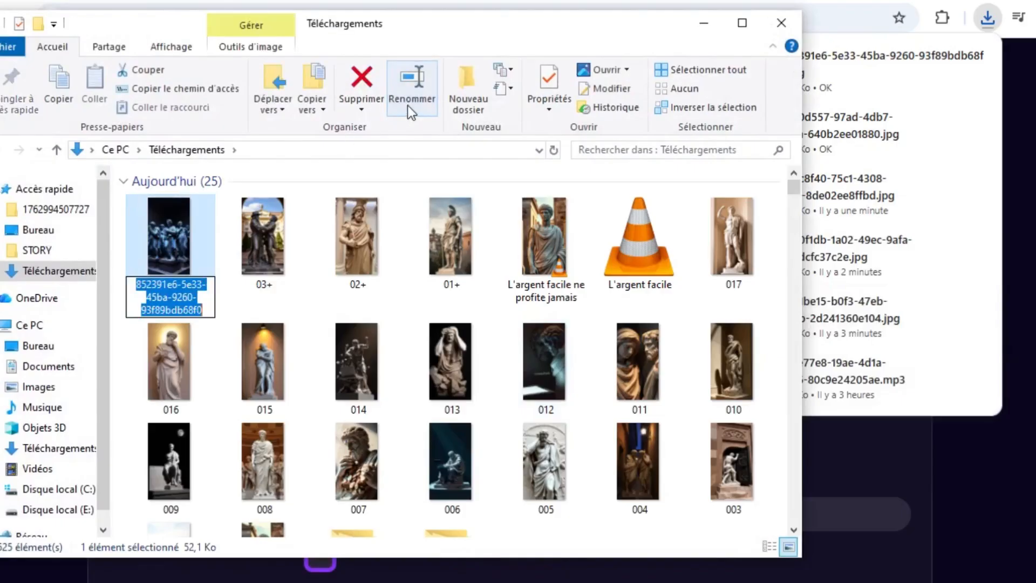
text(04+)
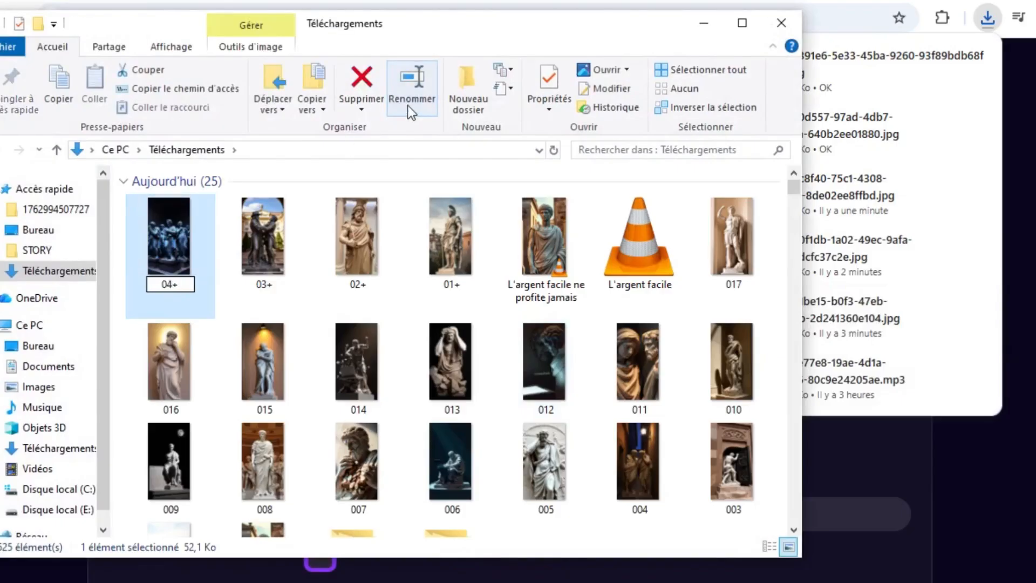
key(Return)
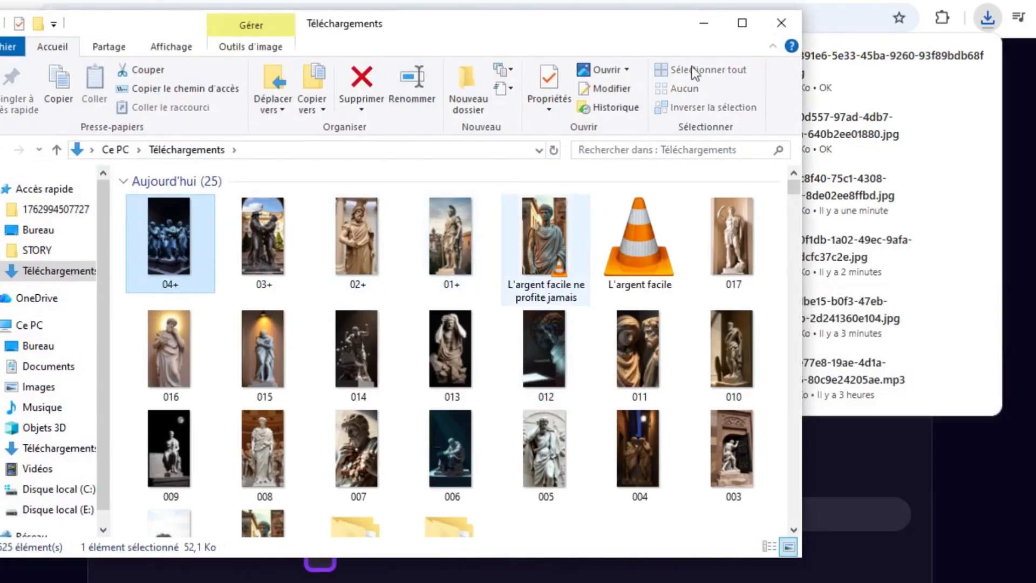
click(703, 27)
- Switch to the ChatGPT conversation and copy the 20–25 sec image prompt, "« Statue antique réaliste d'un soldat défendant un homme… »"
click(483, 1)
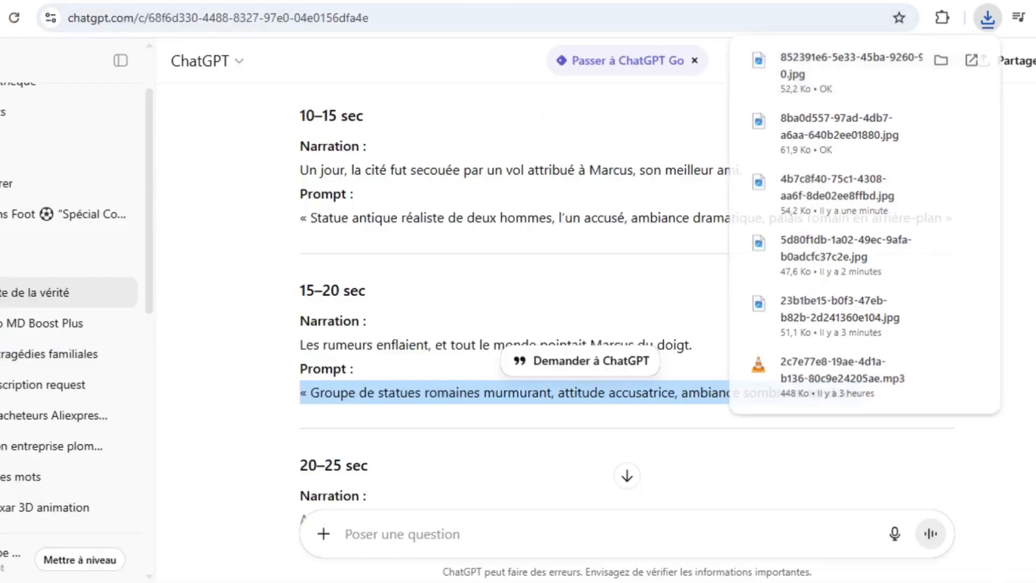
scroll(440, 288, down, 4)
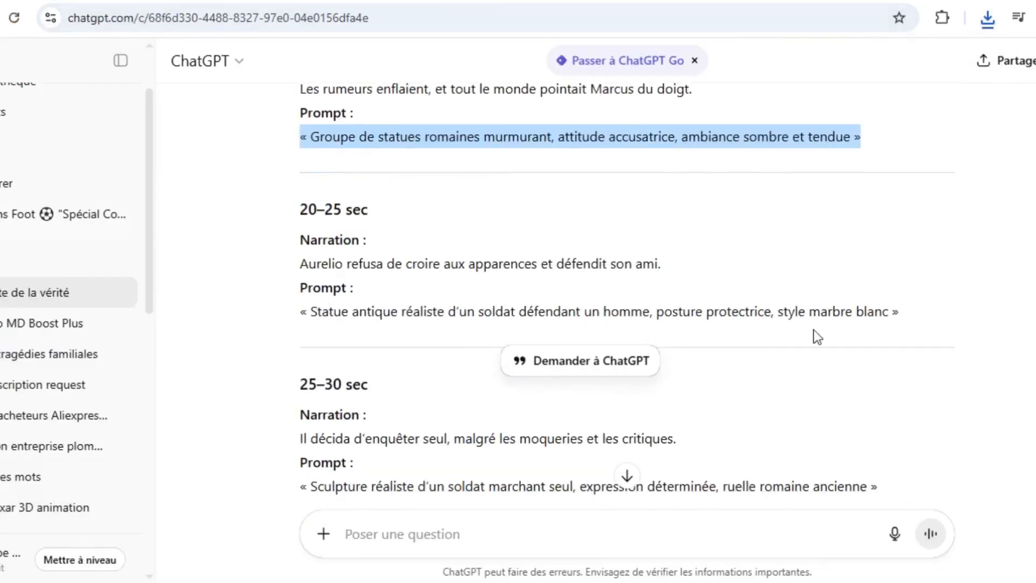
drag(924, 314, 382, 311)
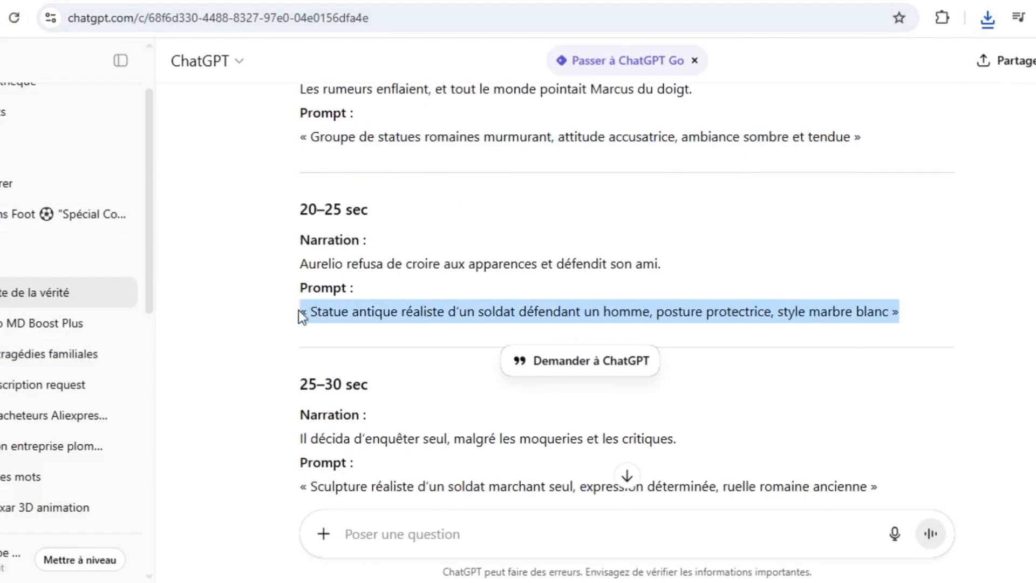
drag(299, 309, 300, 310)
right_click(321, 310)
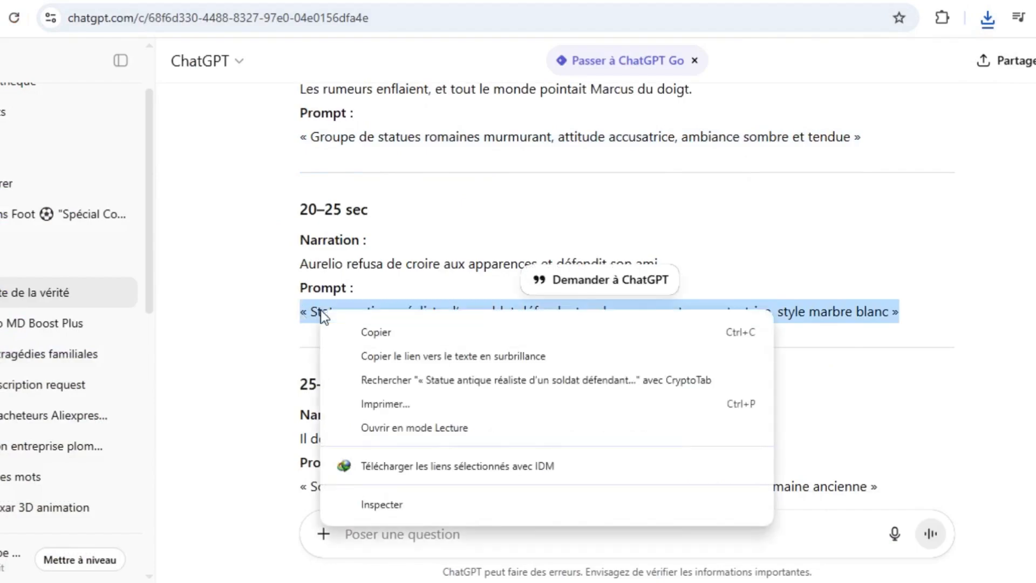
click(391, 331)
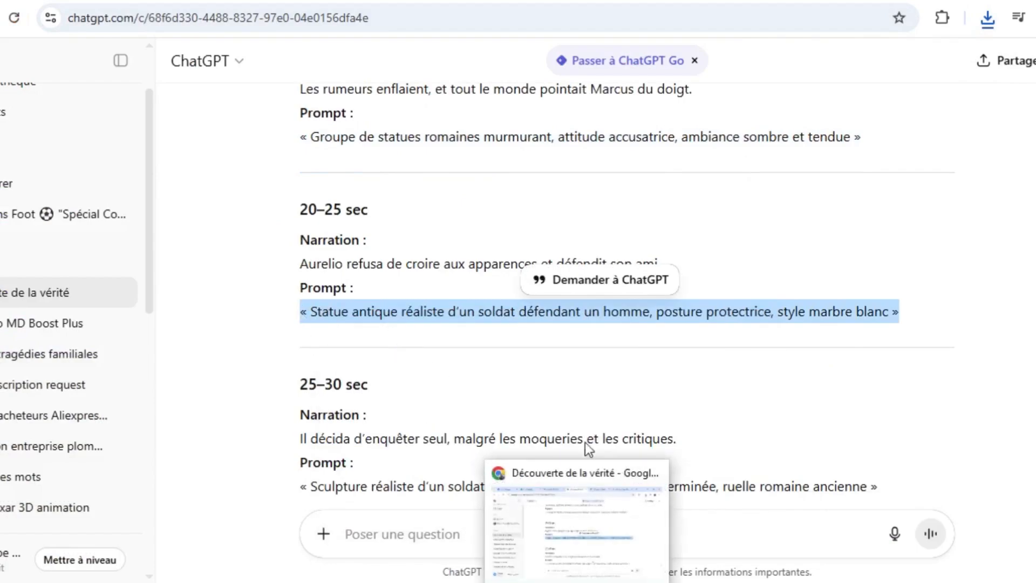
- Return to DeepAI, replace the text prompt with the copied 20–25 sec prompt, and generate the image
click(518, 1)
scroll(377, 253, up, 5)
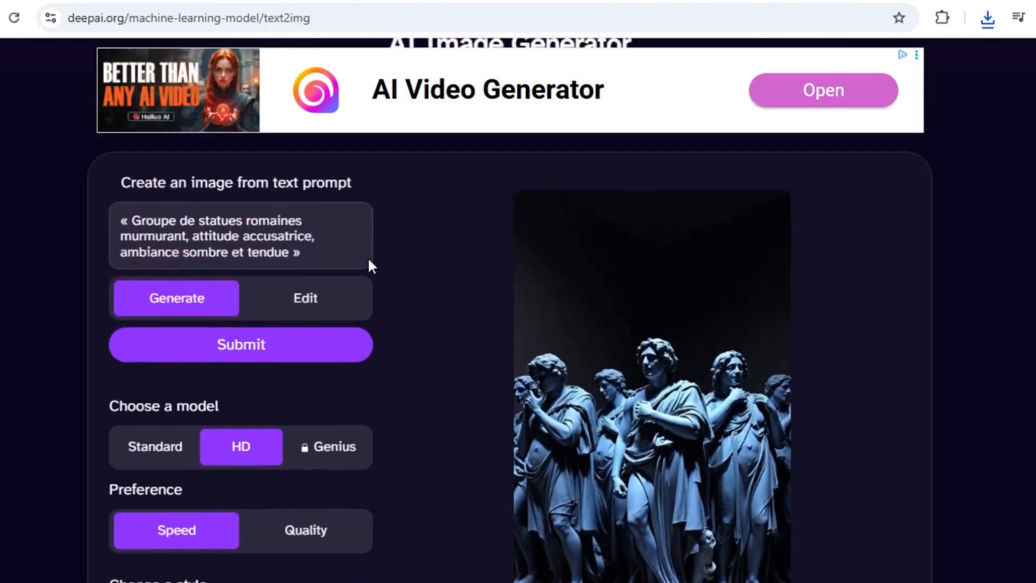
drag(306, 296, 94, 258)
right_click(167, 254)
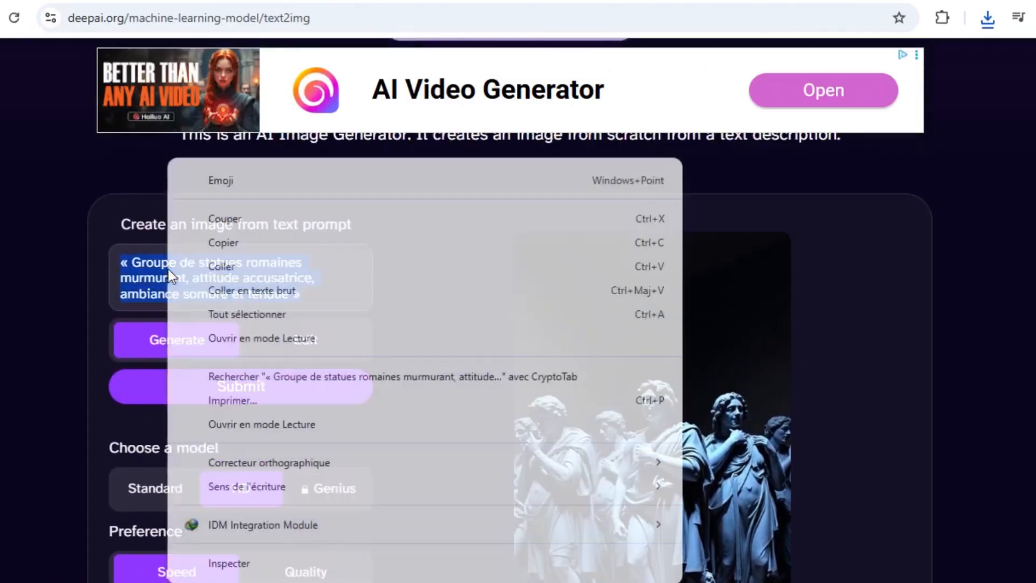
click(233, 268)
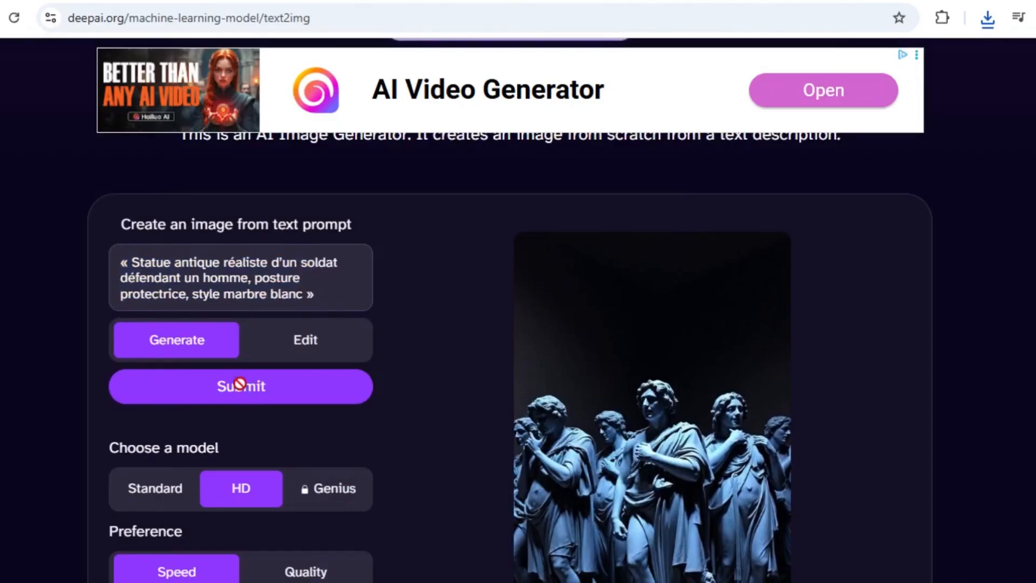
click(240, 384)
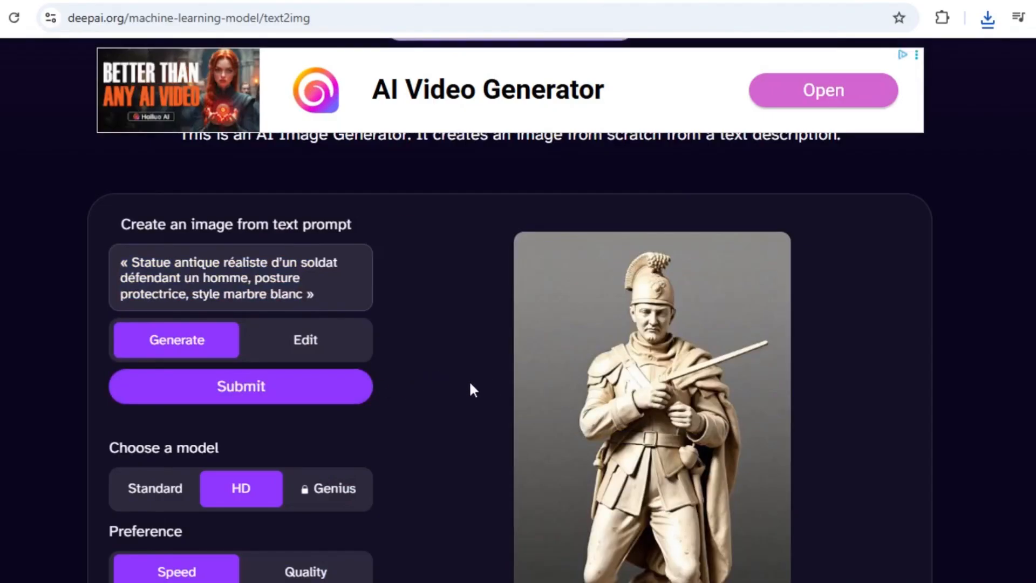
- Check the whole generated image of the soldier statue holding a sword and download it
scroll(470, 384, down, 3)
scroll(470, 386, up, 2)
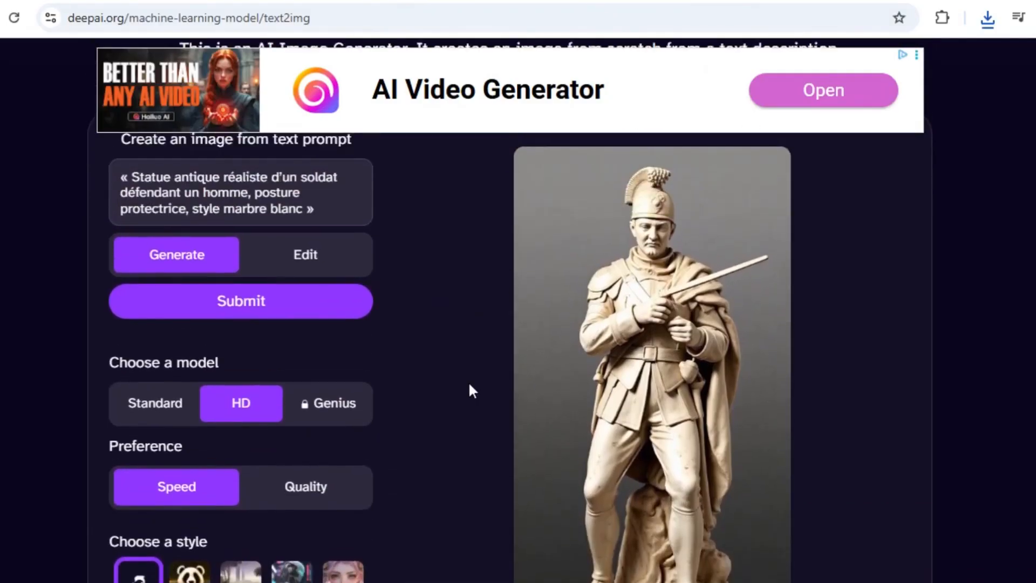
scroll(469, 385, down, 3)
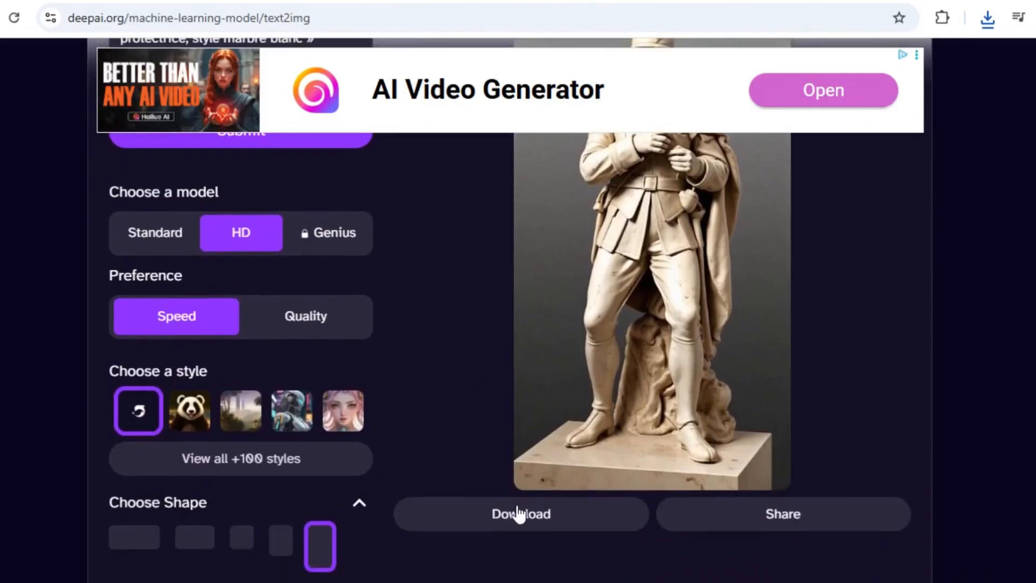
- Generate another image from the same 20–25 sec prompt, check the whole result, and download it
scroll(464, 356, up, 5)
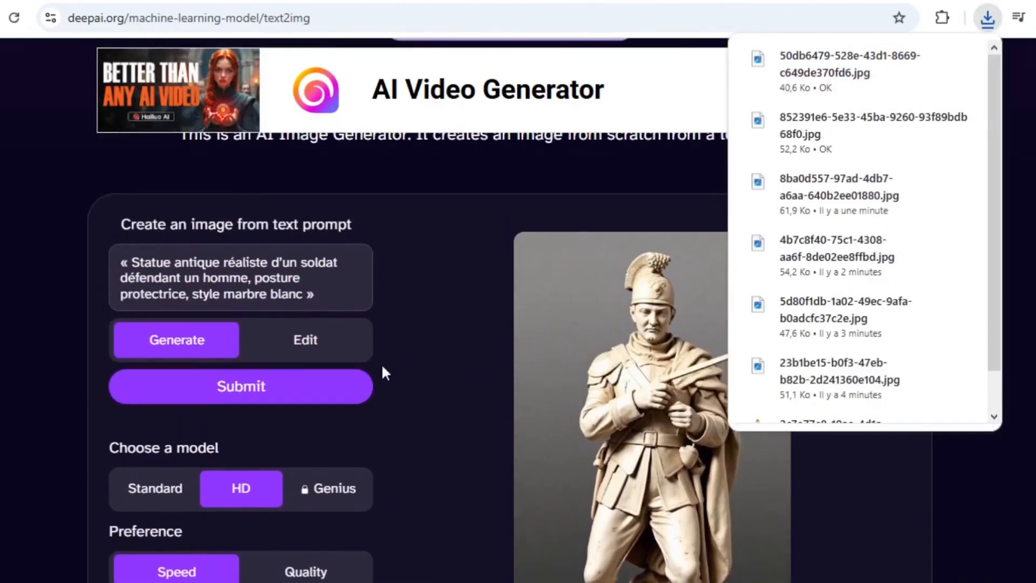
click(257, 398)
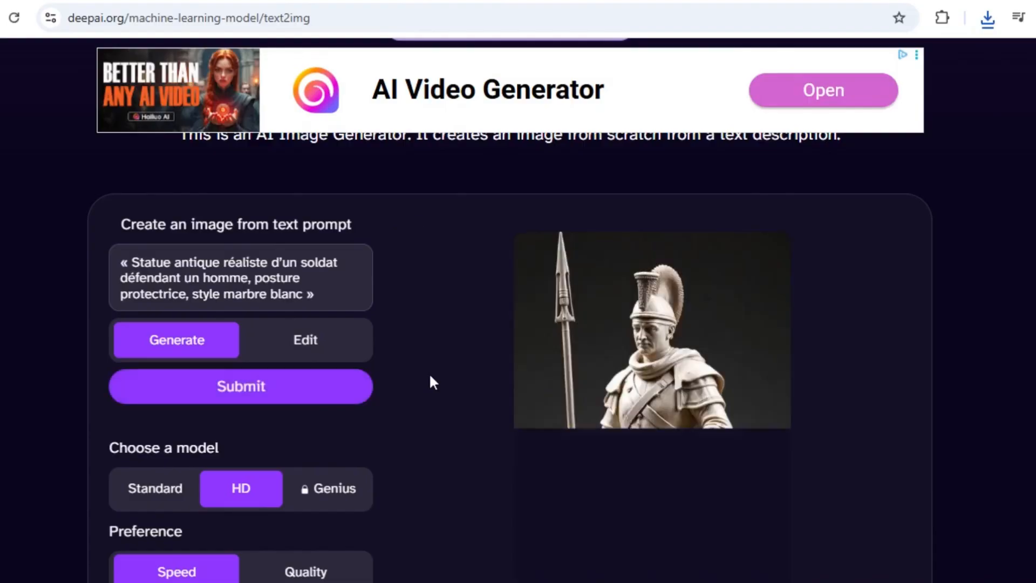
scroll(430, 376, down, 2)
scroll(430, 376, down, 2)
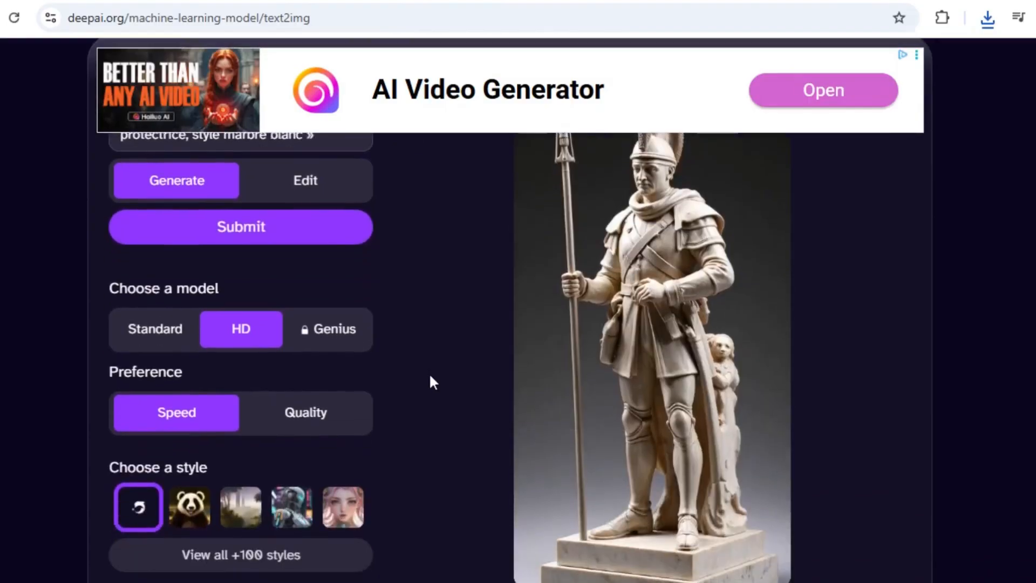
scroll(430, 376, up, 2)
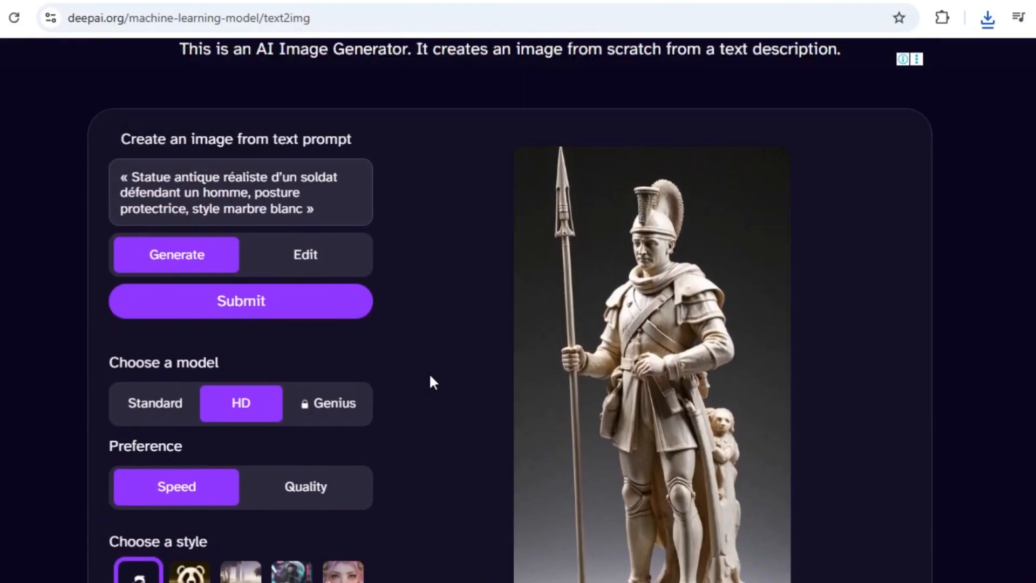
scroll(430, 382, down, 2)
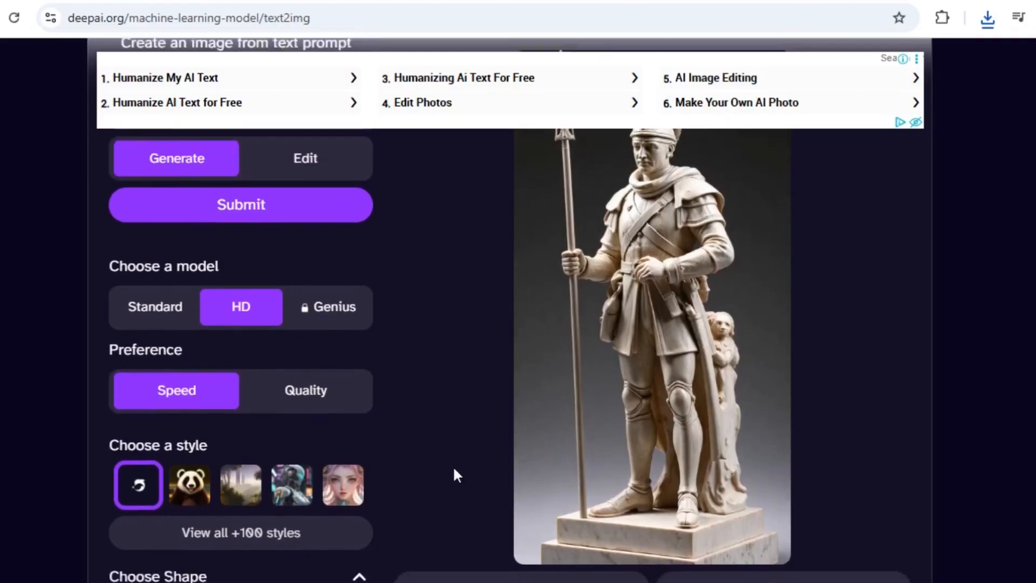
scroll(452, 470, down, 2)
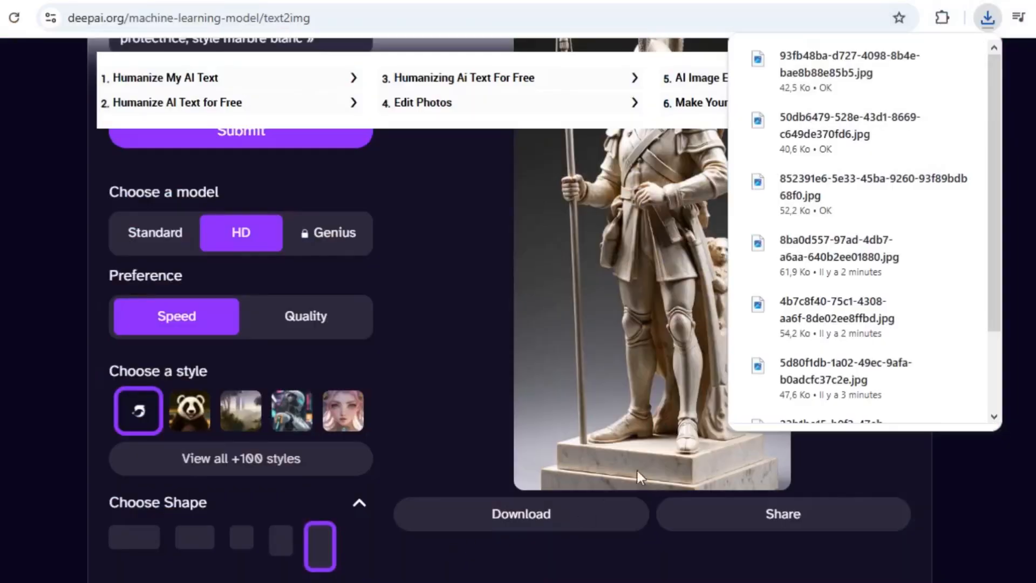
- Switch to the Téléchargements folder, refresh it, and rename the newly downloaded statue of the soldier with a spear as "05+"
click(463, 540)
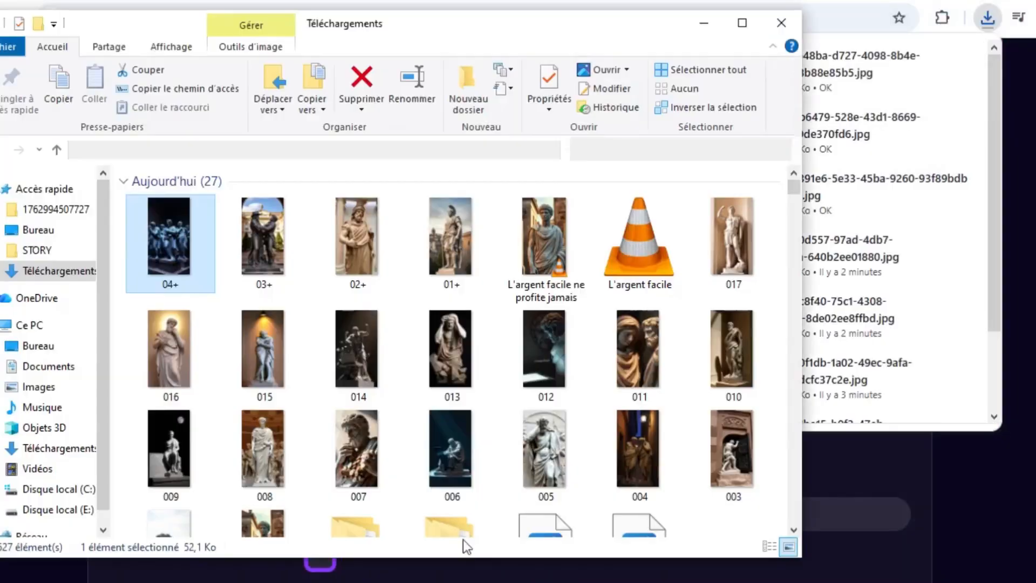
click(785, 452)
right_click(785, 452)
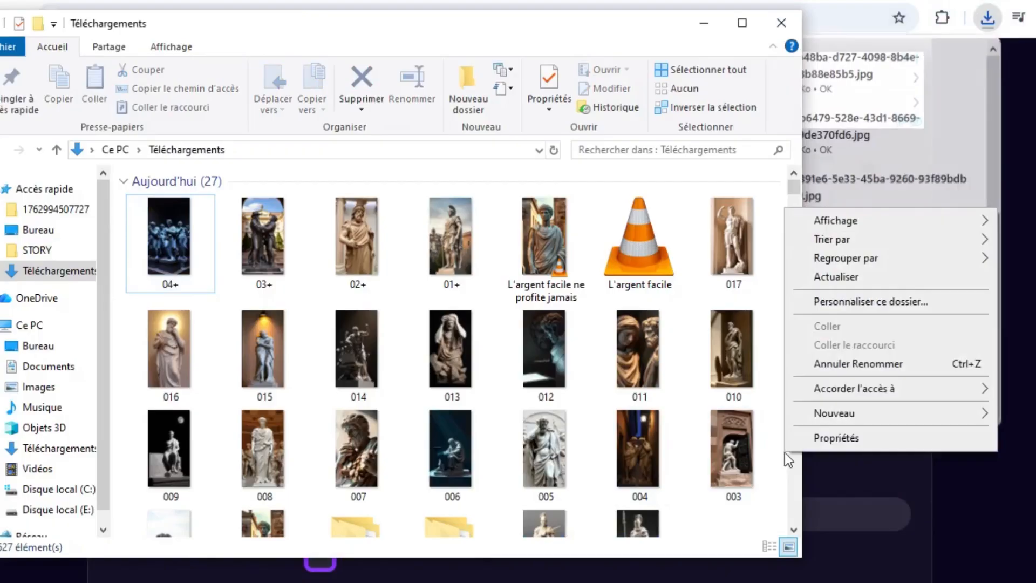
click(815, 279)
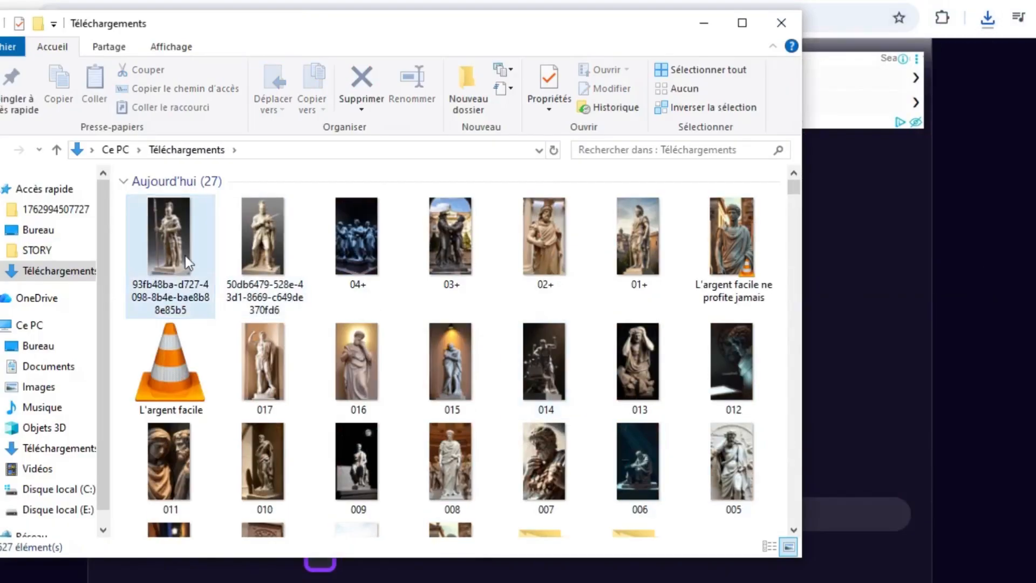
click(166, 248)
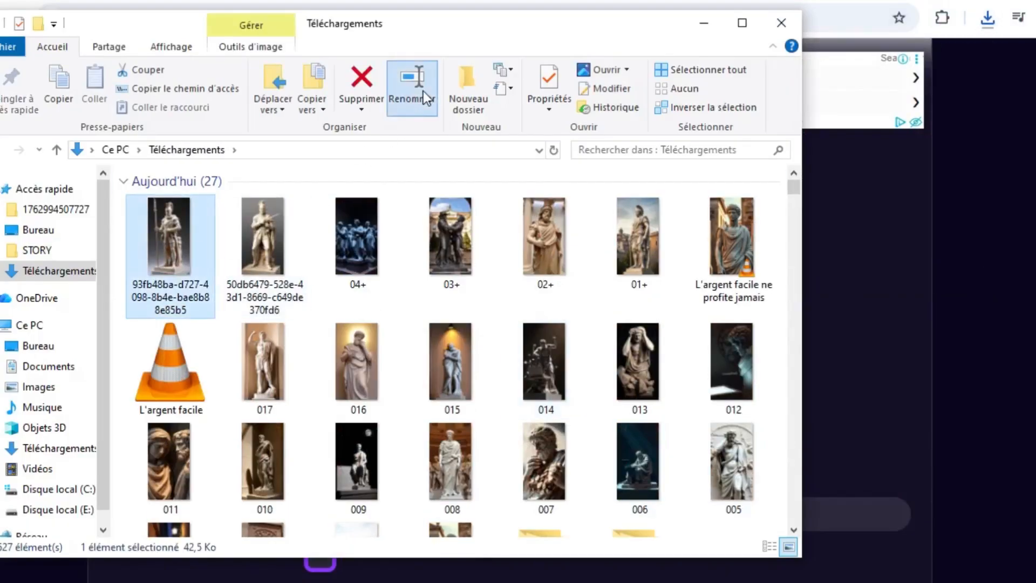
click(423, 92)
text(0)
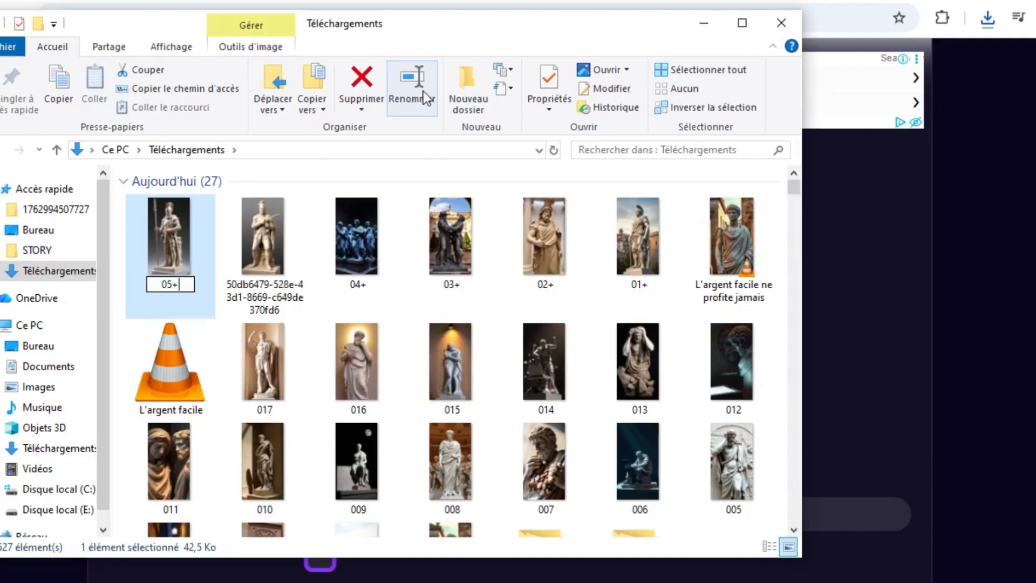
text(5+)
key(Return)
- Delete the rejected download showing the soldier statue holding a sword
click(258, 248)
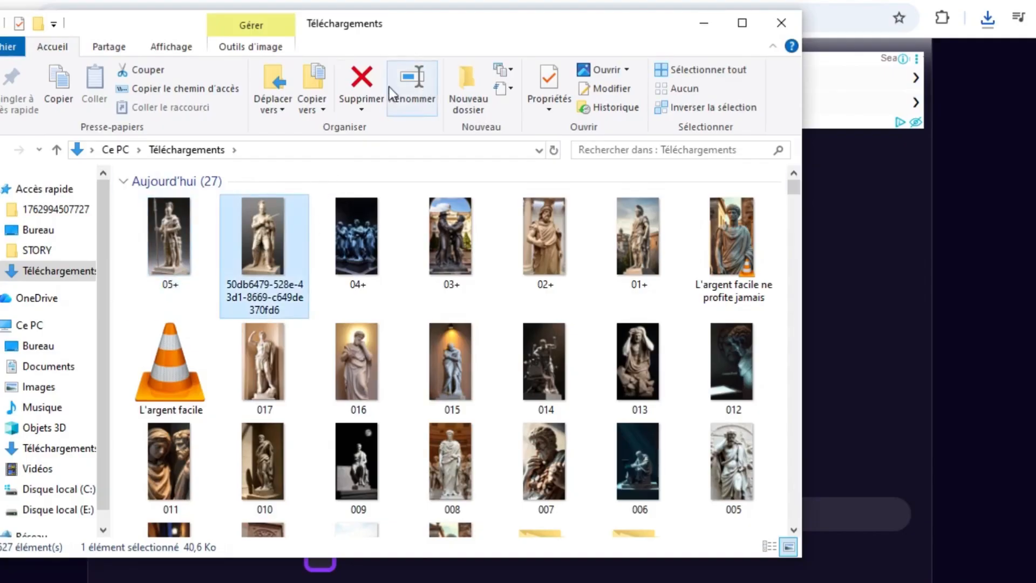
click(365, 85)
- Minimize the folder window and copy the 25–30 sec image prompt, "« Sculpture réaliste d'un soldat marchant seul… »", from the ChatGPT conversation
click(701, 25)
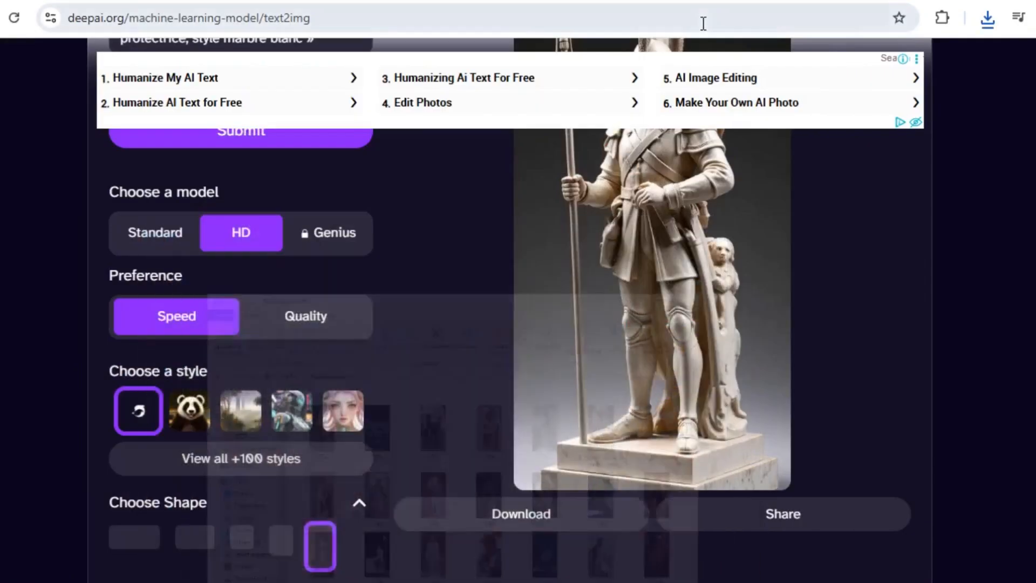
key(ctrl+shift+Tab)
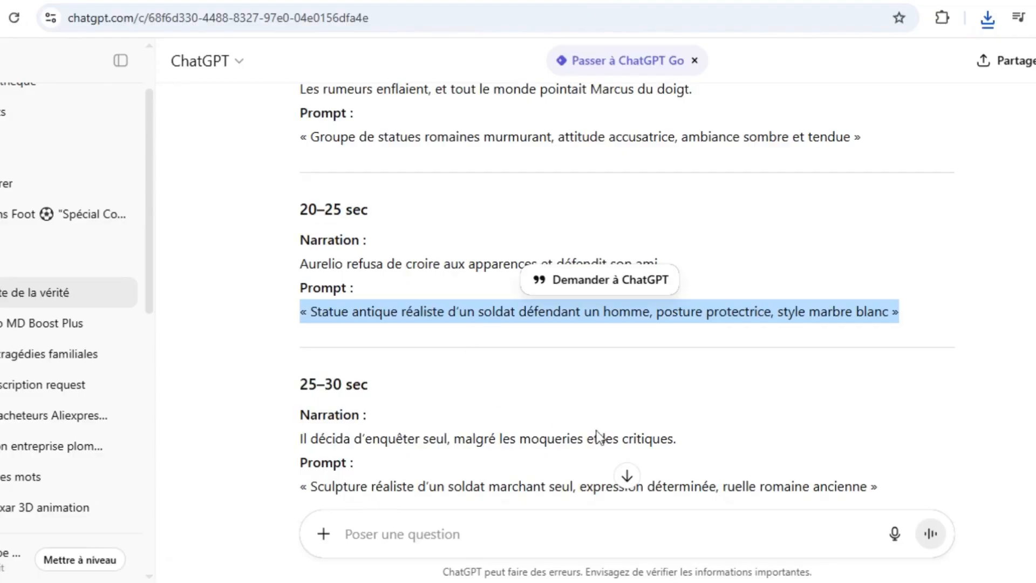
scroll(879, 470, down, 2)
drag(881, 405, 319, 410)
right_click(323, 399)
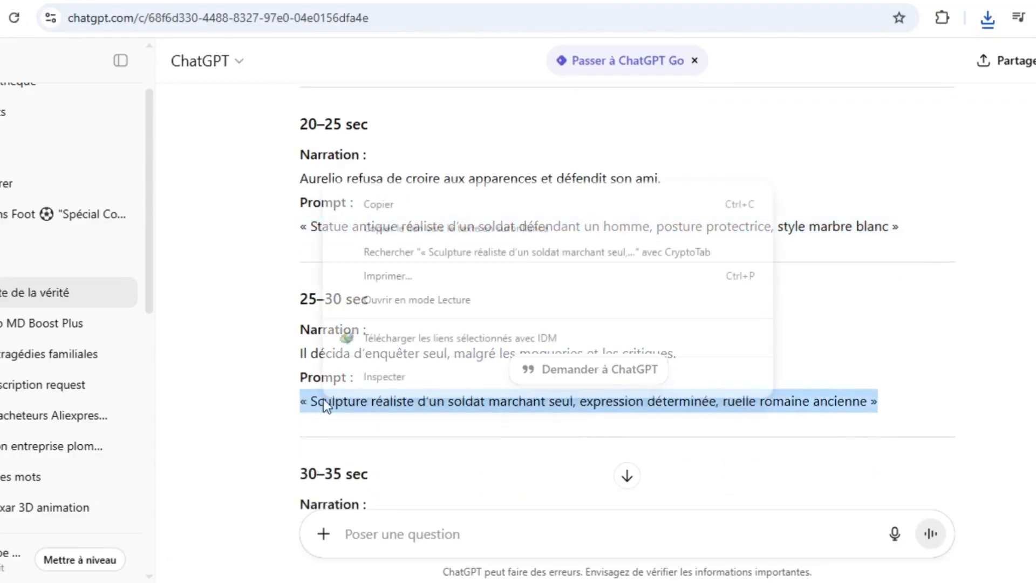
click(394, 205)
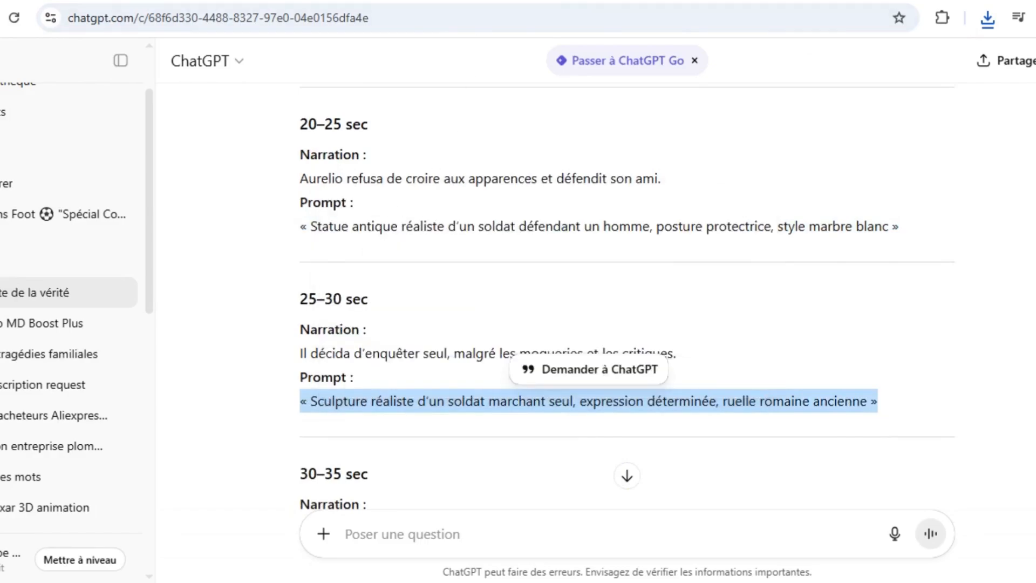
- Switch to DeepAI, replace the prompt with the copied « Sculpture réaliste d'un soldat marchant seul… » text, generate the image, and check the whole result
key(ctrl+Tab)
scroll(462, 259, up, 5)
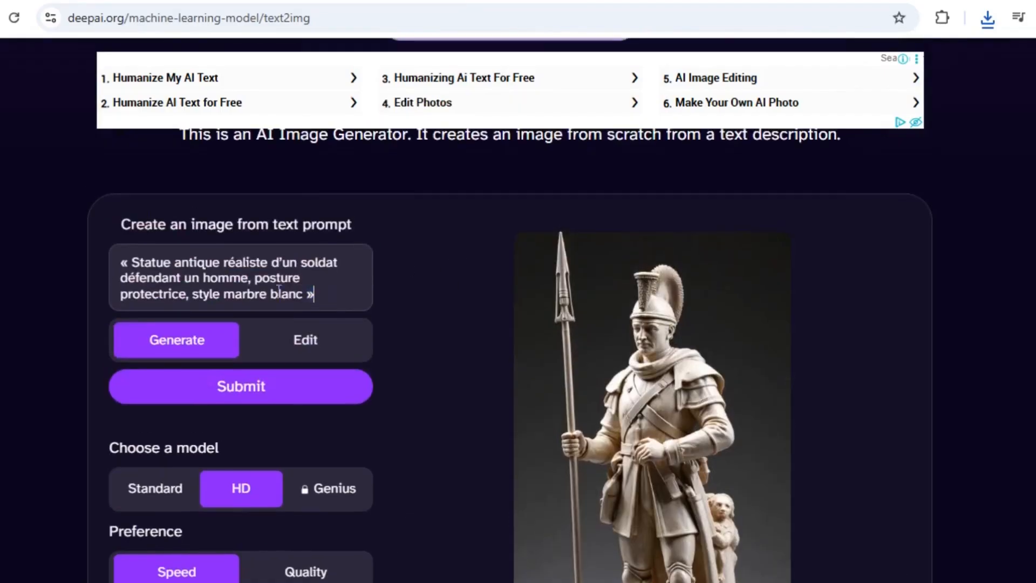
drag(315, 295, 105, 244)
right_click(220, 277)
click(232, 266)
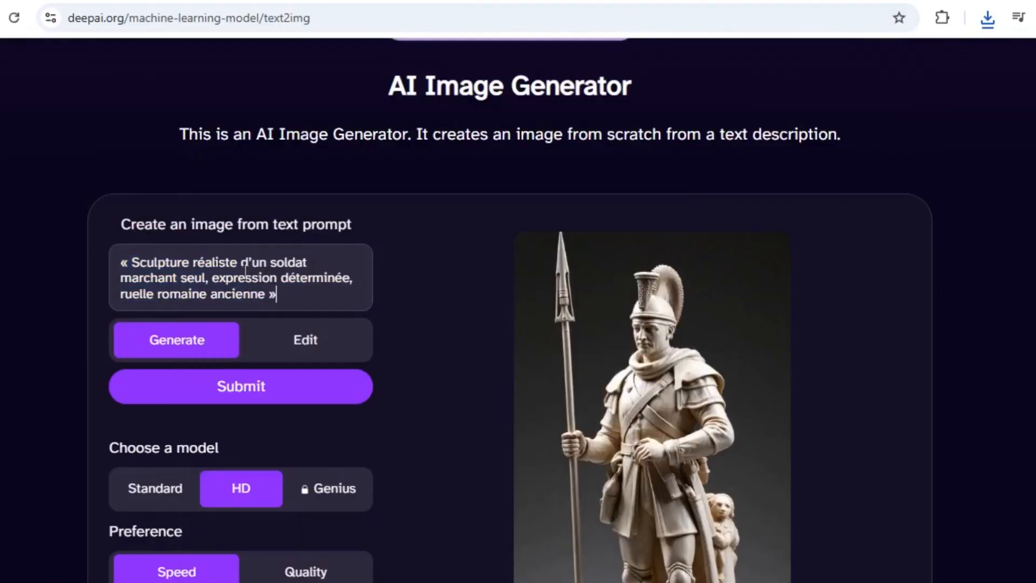
click(247, 385)
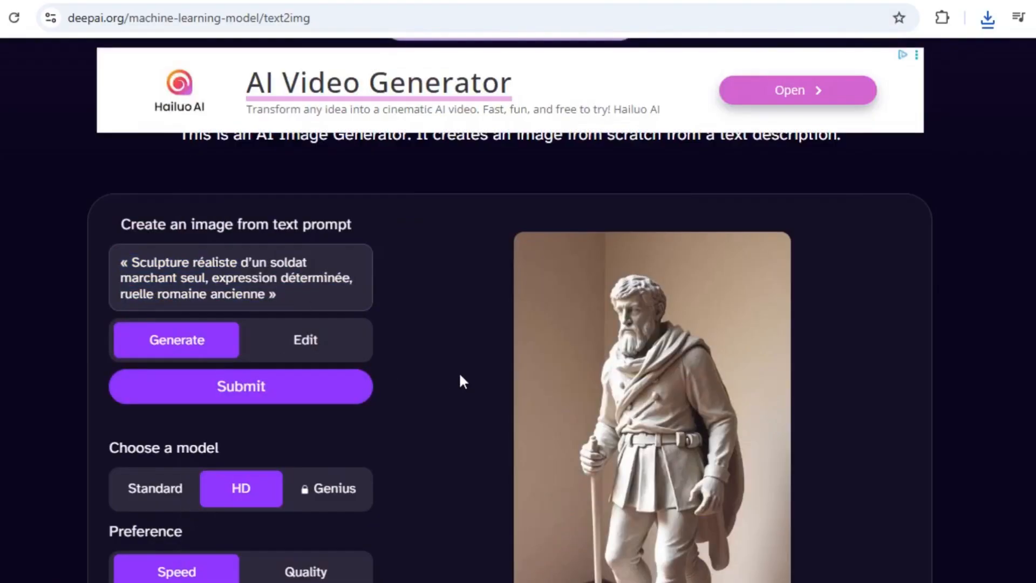
scroll(463, 381, down, 3)
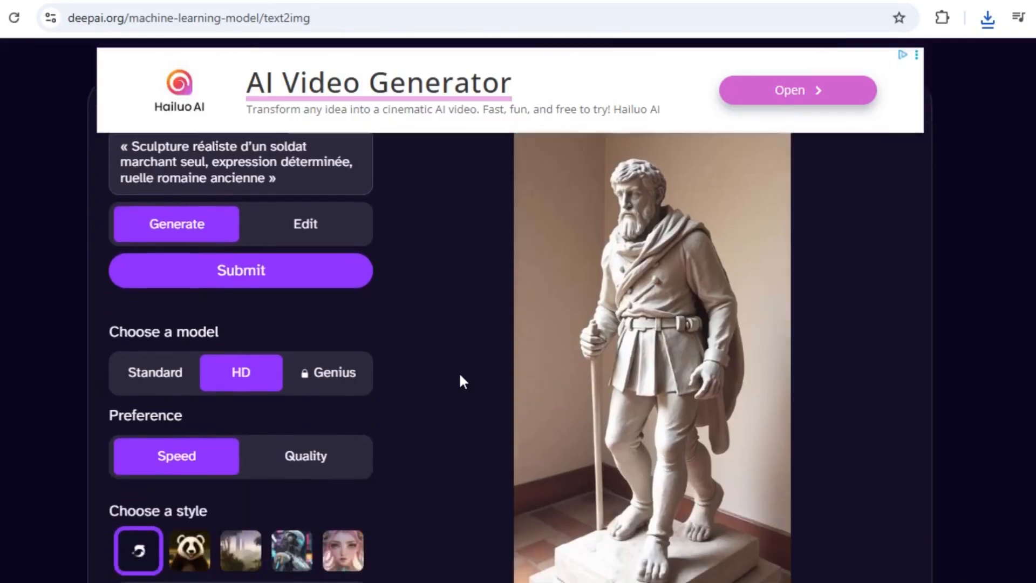
scroll(463, 381, up, 1)
scroll(460, 375, up, 2)
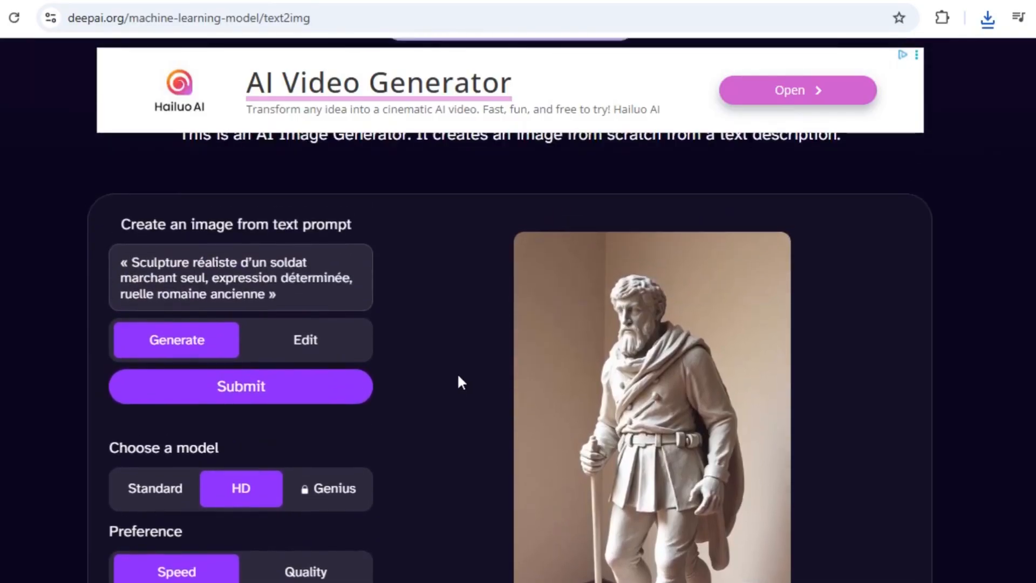
- Generate another image from the same walking-soldier prompt, check it from head to base, and download it
click(282, 390)
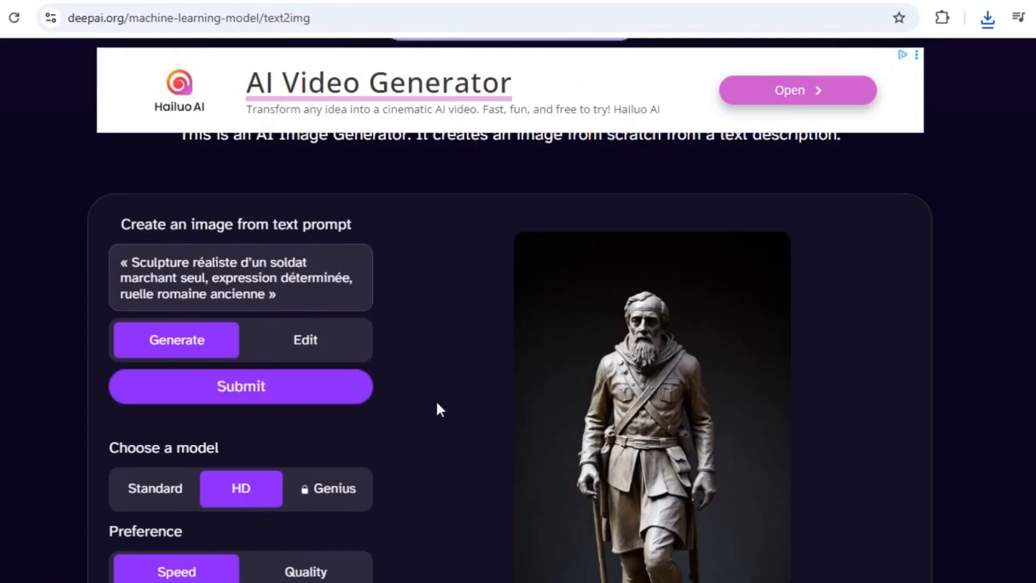
scroll(437, 403, down, 3)
scroll(437, 403, up, 4)
scroll(437, 403, down, 5)
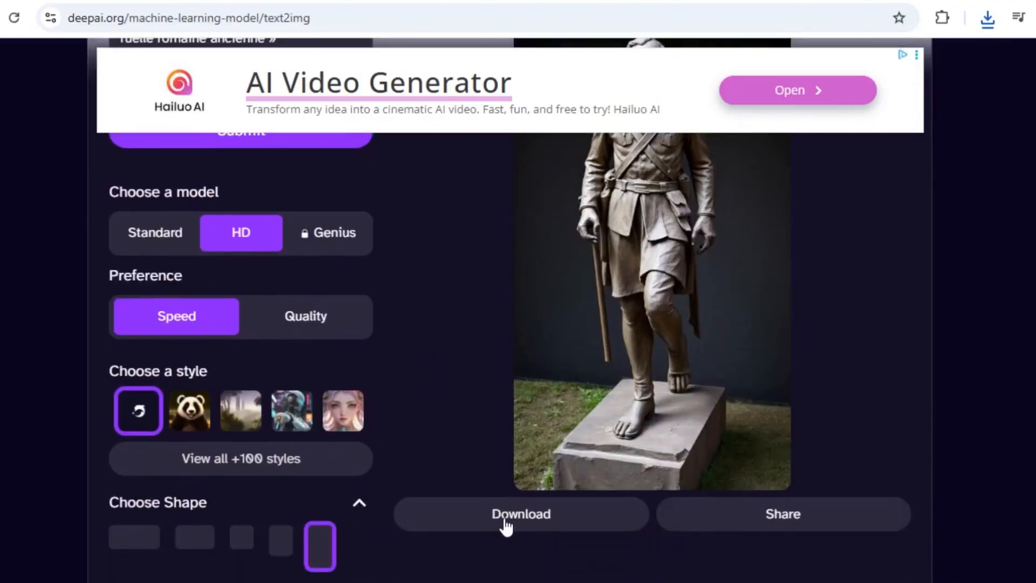
click(505, 526)
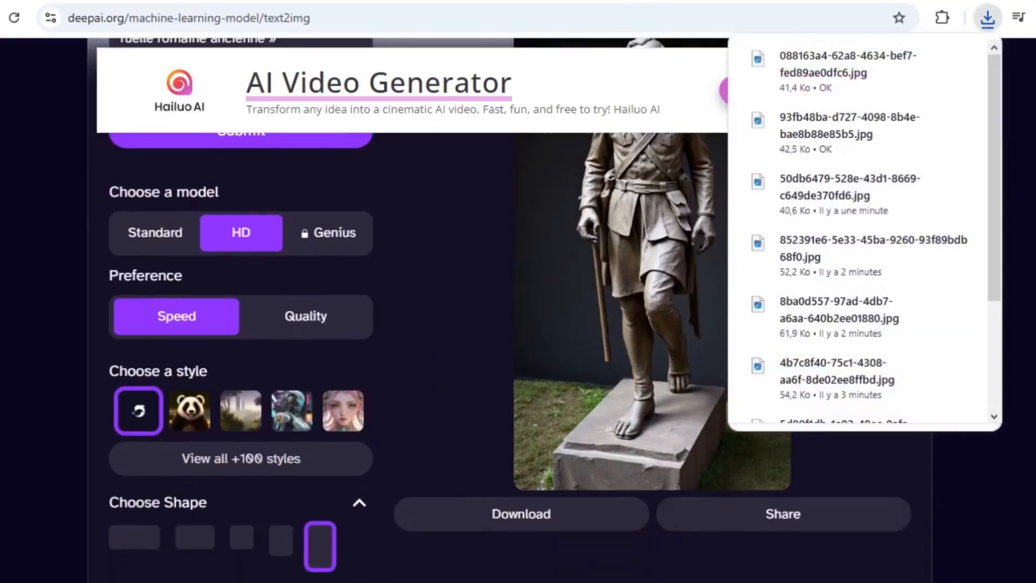
- Switch to the Téléchargements folder, refresh it, rename the newly downloaded walking-soldier statue as "06+", and minimize the folder window
click(454, 539)
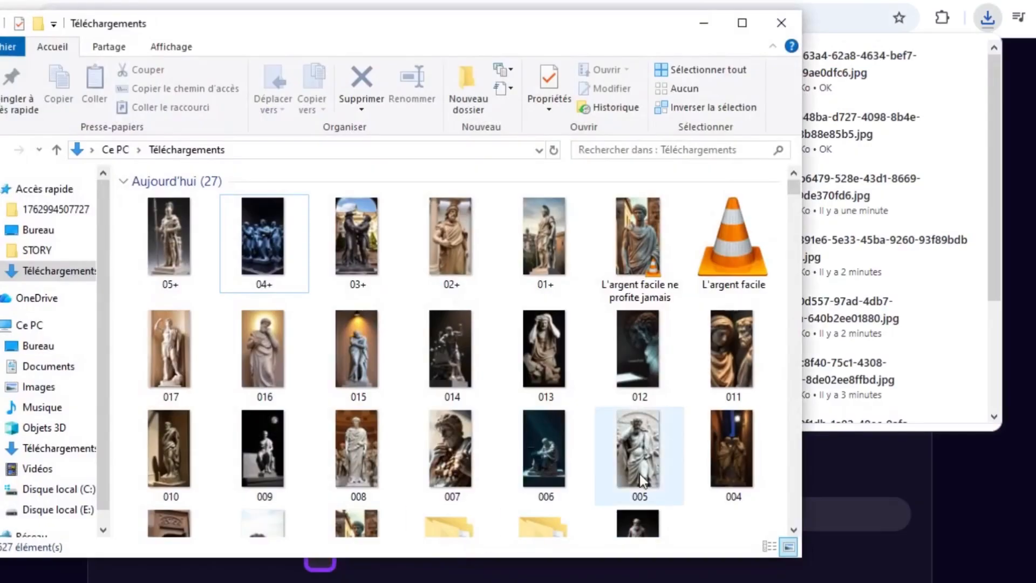
scroll(708, 521, down, 2)
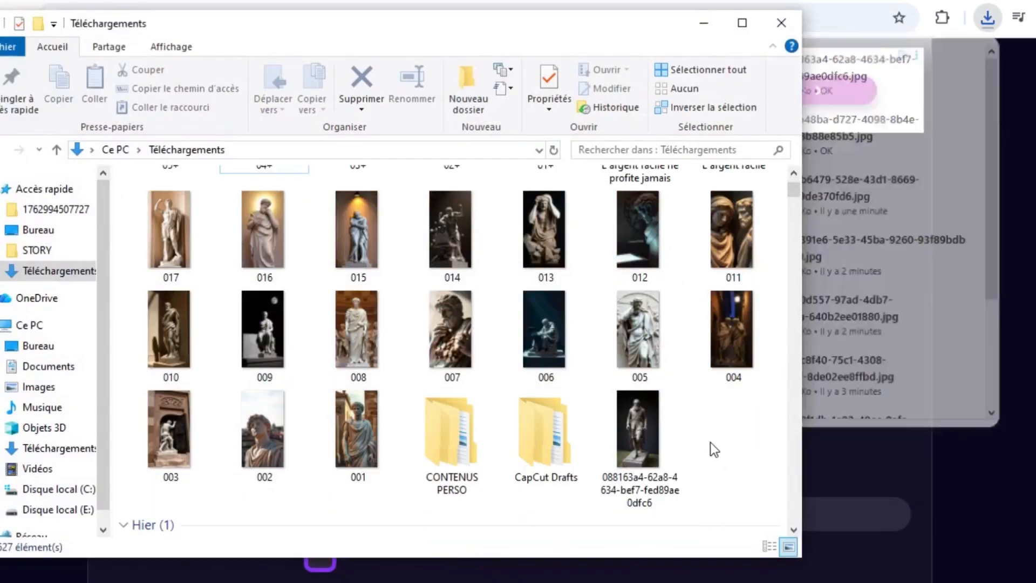
right_click(710, 442)
click(754, 268)
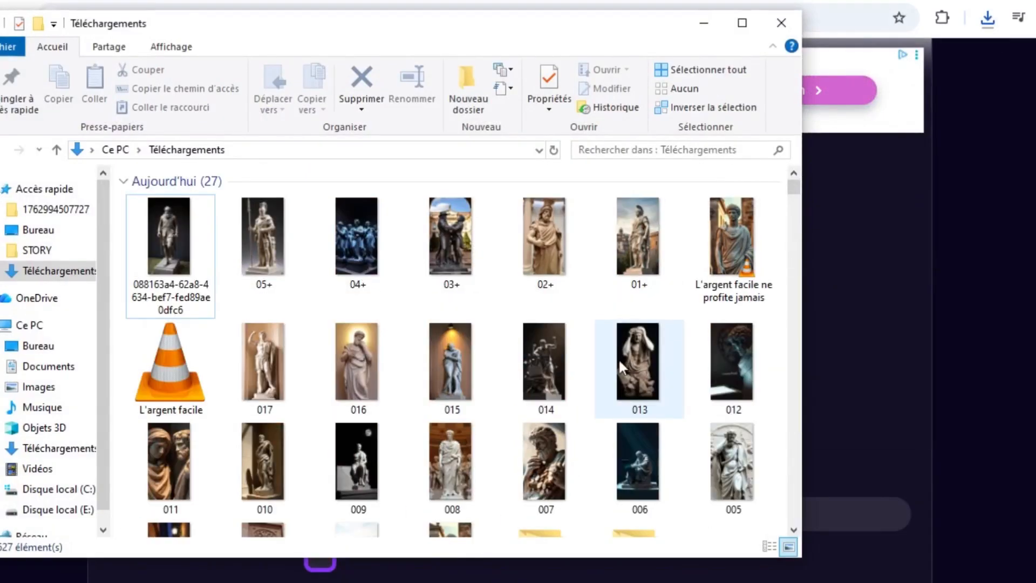
click(183, 275)
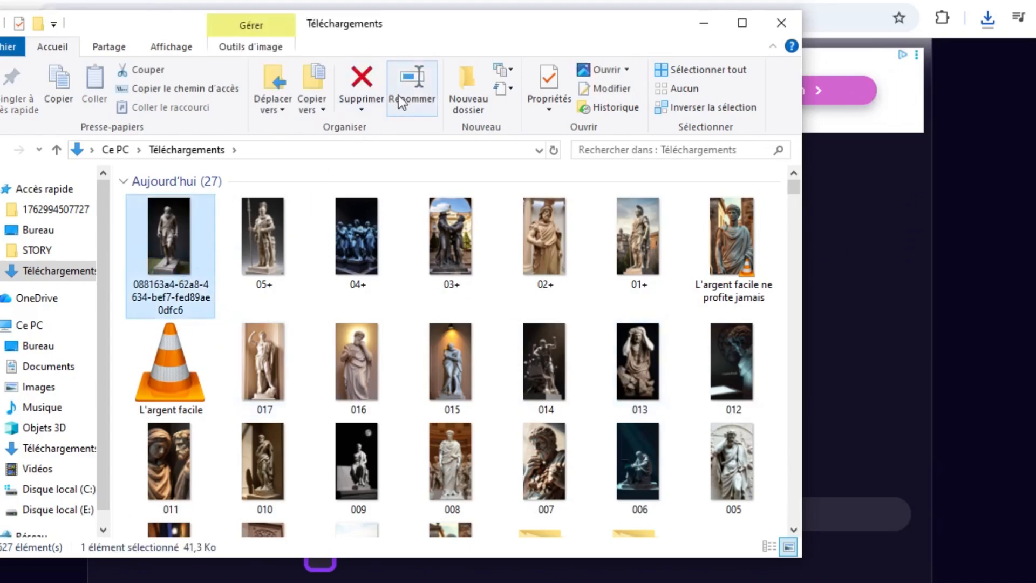
click(405, 93)
text(06+)
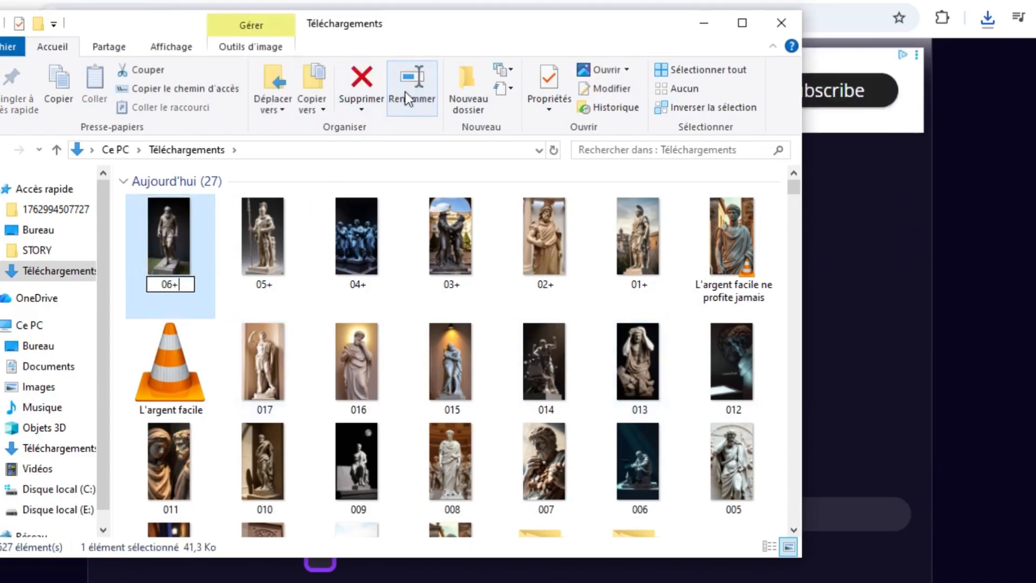
key(Return)
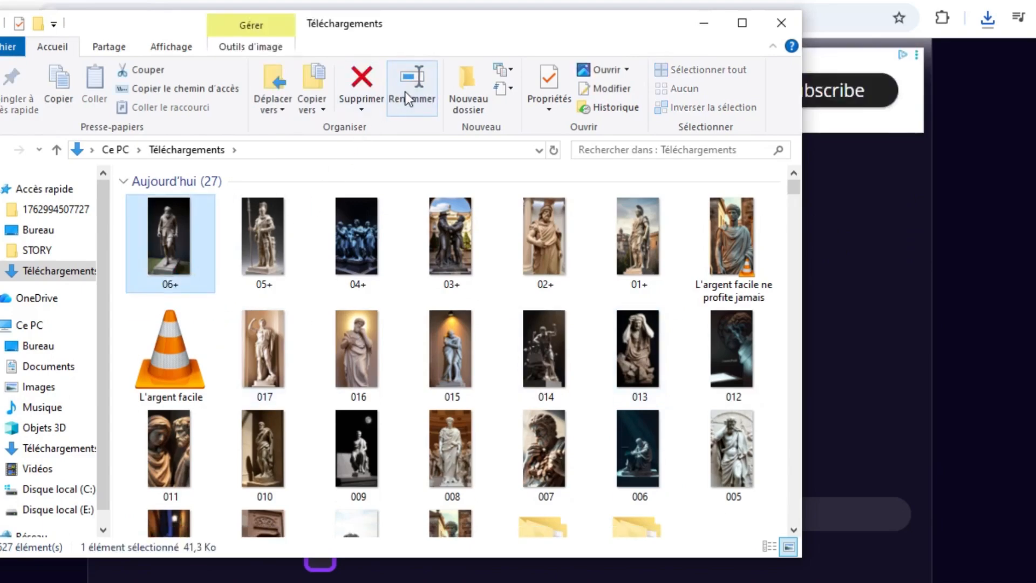
click(708, 25)
- Return to the ChatGPT conversation and copy the 30–35 sec prompt, "« Statue antique en mouvement, soldat marchant, lumière dramatique sur fond urbain antique »"
scroll(545, 323, up, 5)
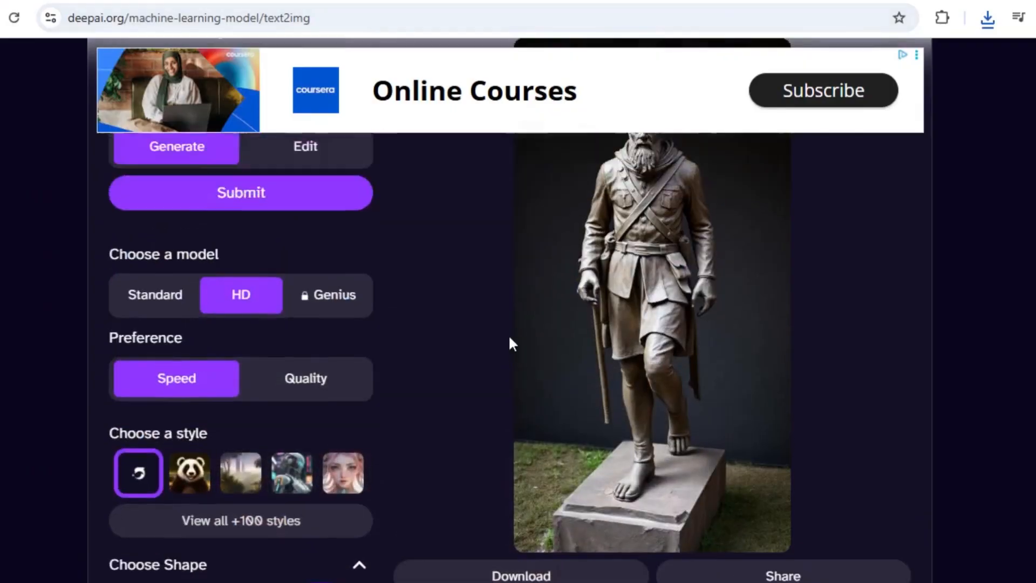
click(515, 0)
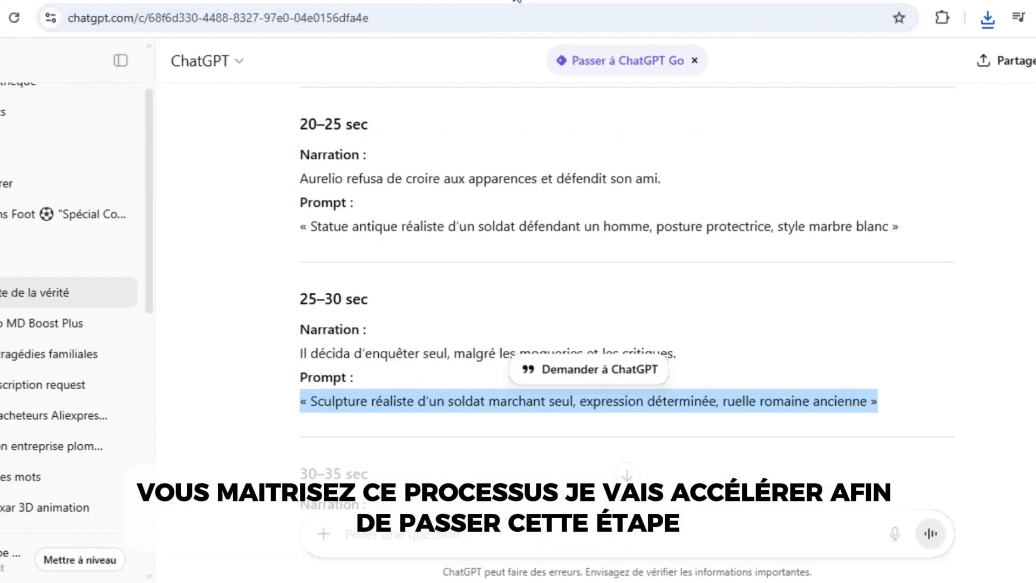
scroll(481, 296, down, 5)
drag(879, 321, 301, 321)
key(ctrl+c)
right_click(362, 327)
click(362, 339)
- Replace the prompt in DeepAI with the copied 30–35 sec text, generate the image, and check the result
click(378, 1)
triple_click(165, 276)
right_click(164, 277)
click(200, 327)
click(330, 373)
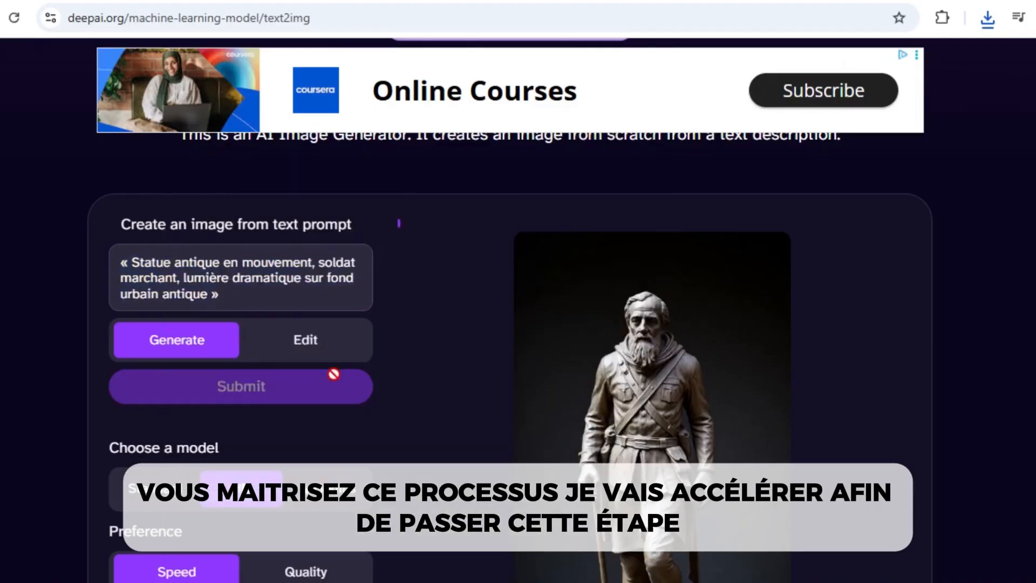
scroll(442, 289, down, 2)
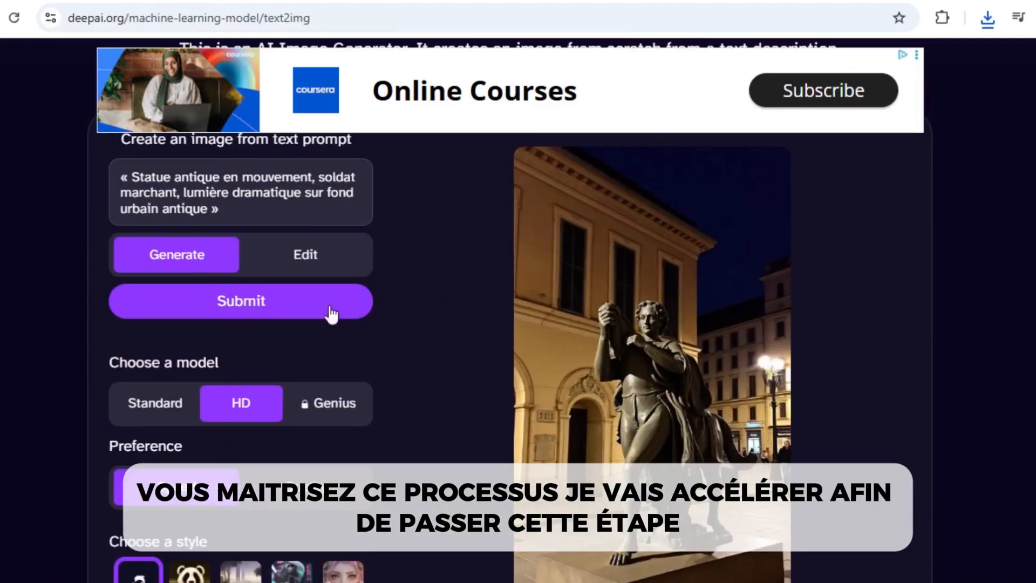
- Generate another image from the same 30–35 sec prompt and download it
click(331, 312)
scroll(386, 317, down, 2)
scroll(386, 318, down, 1)
click(652, 510)
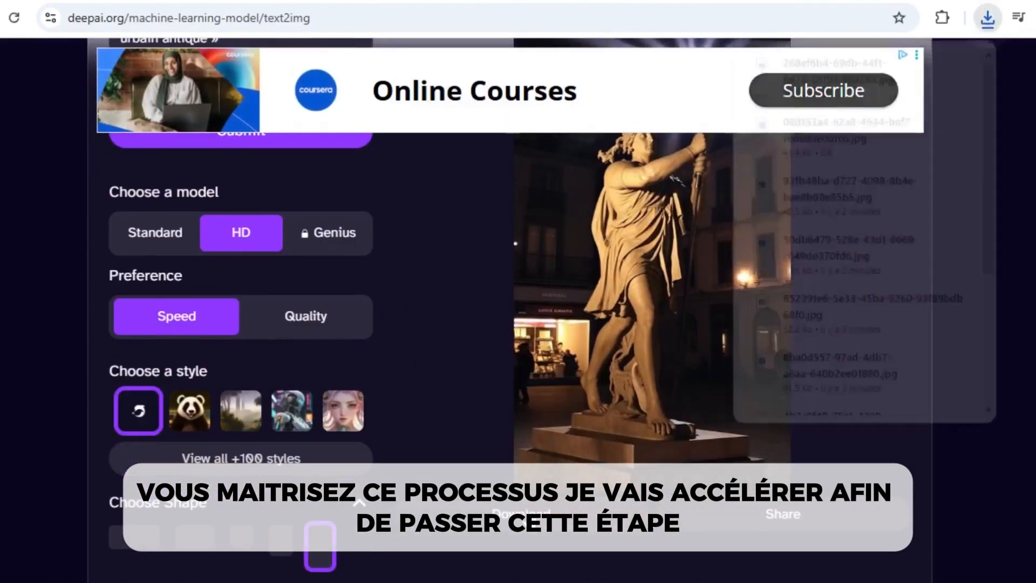
- Refresh the Téléchargements folder, rename the new download of the statue under bright light rays as "07+", and minimize the window
click(658, 580)
click(735, 439)
key(F5)
click(171, 243)
click(416, 92)
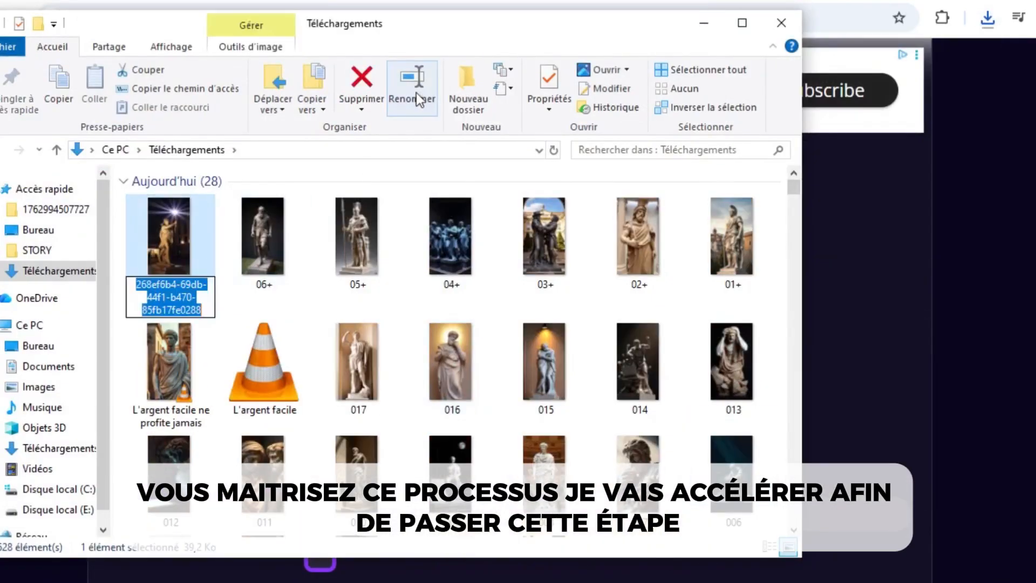
text(07+)
key(Return)
click(705, 23)
- Copy the 35–40 sec prompt, "« Sculpture réaliste de deux sénateurs romains complotant, attitudes sournoises, détails marbre »", from the ChatGPT conversation
scroll(559, 414, up, 1)
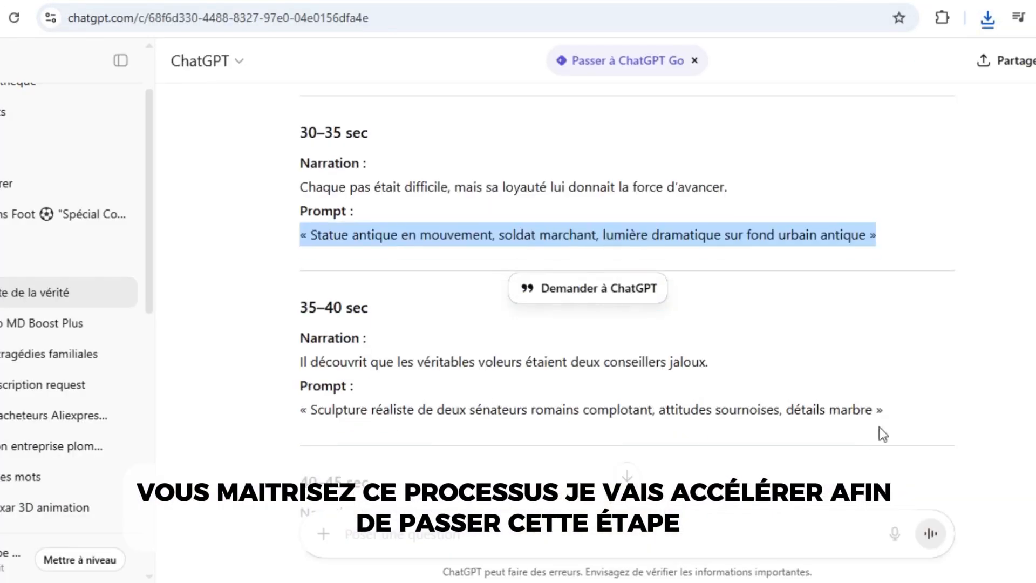
drag(879, 427, 300, 411)
right_click(432, 202)
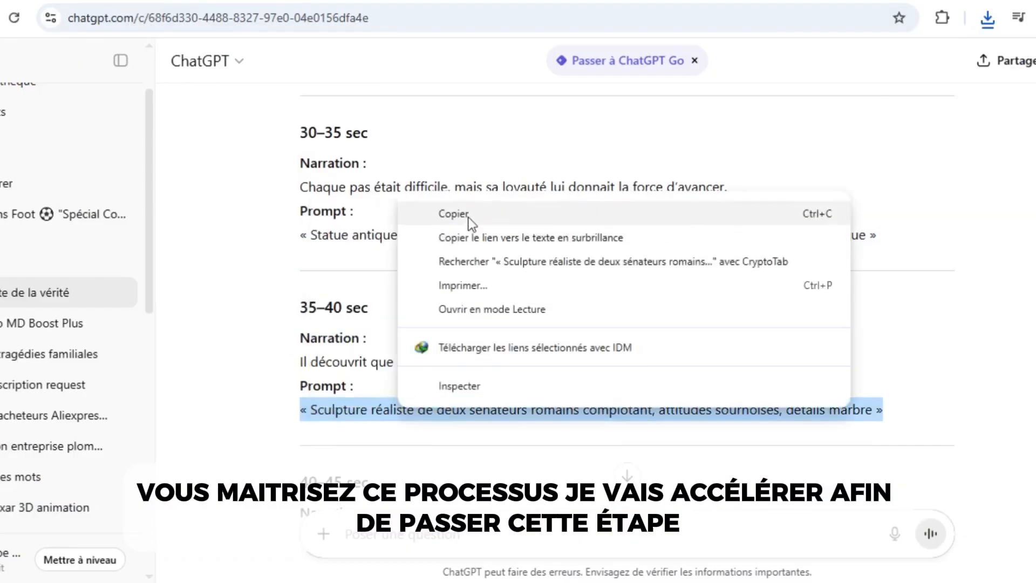
click(451, 210)
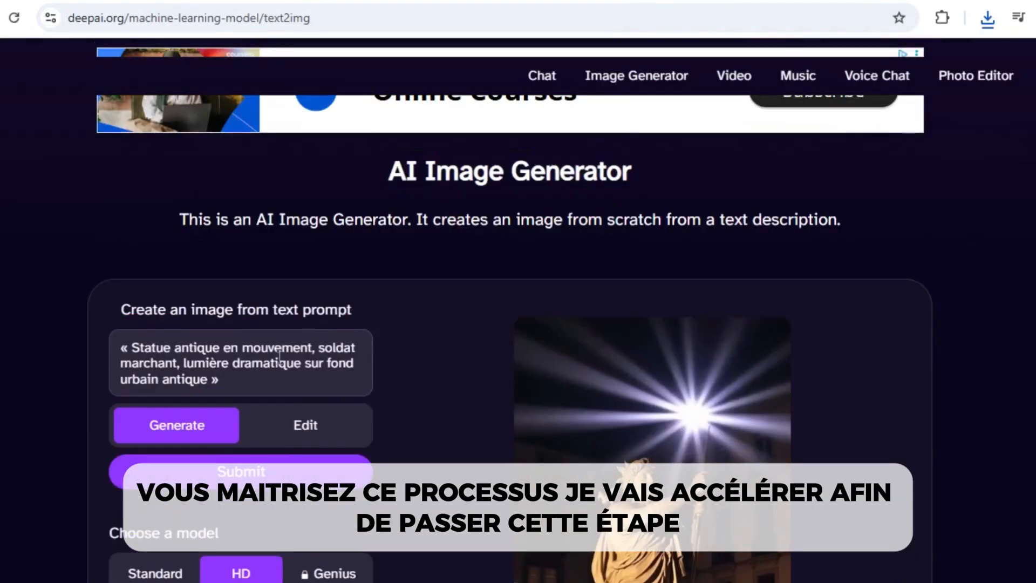
- Replace the DeepAI prompt with the copied two-senators text, generate the image, and check the result
triple_click(157, 362)
right_click(156, 361)
click(217, 289)
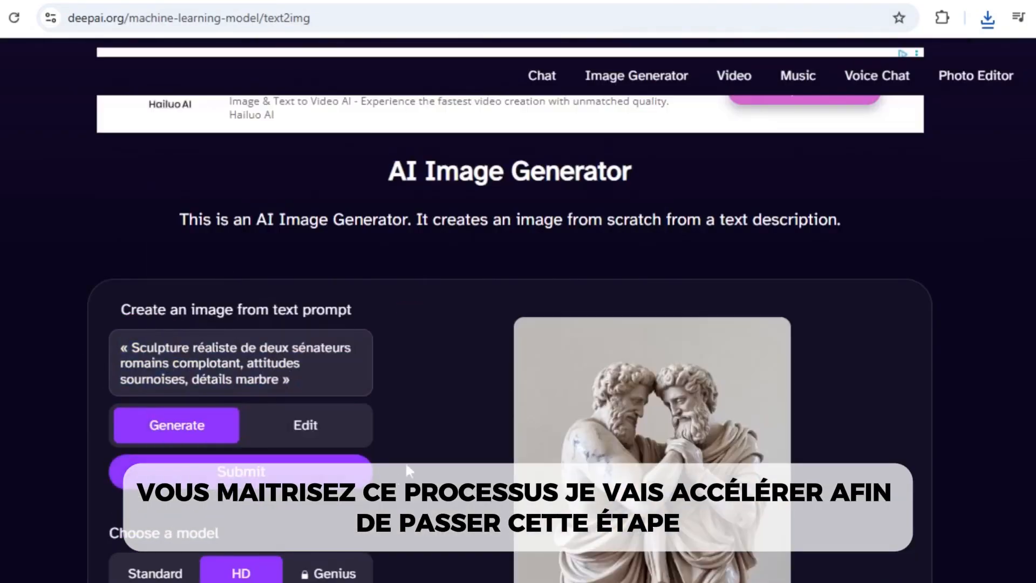
scroll(448, 327, down, 2)
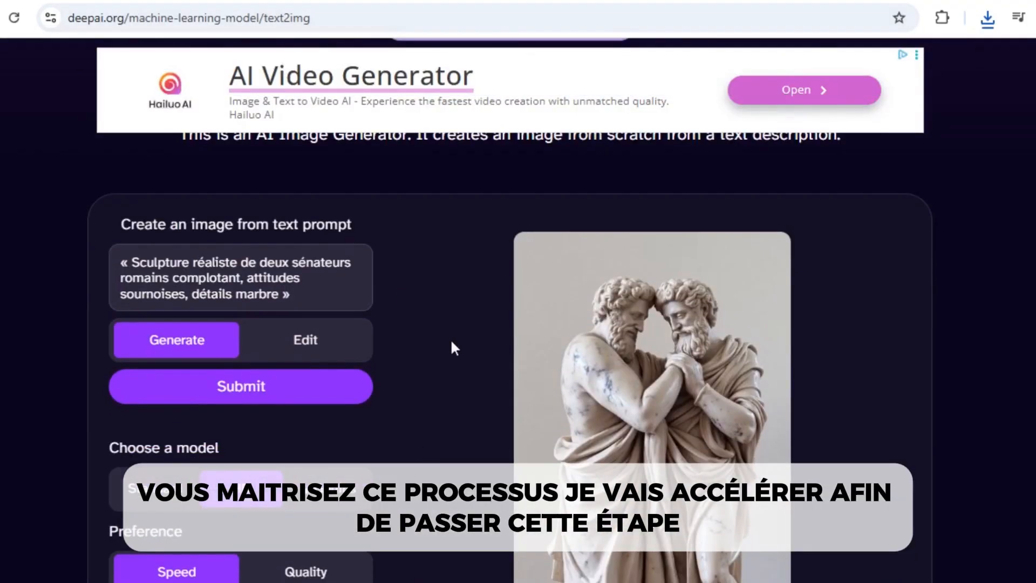
scroll(450, 345, down, 2)
- Generate another image of the two plotting senators and download it
click(269, 315)
scroll(378, 319, down, 2)
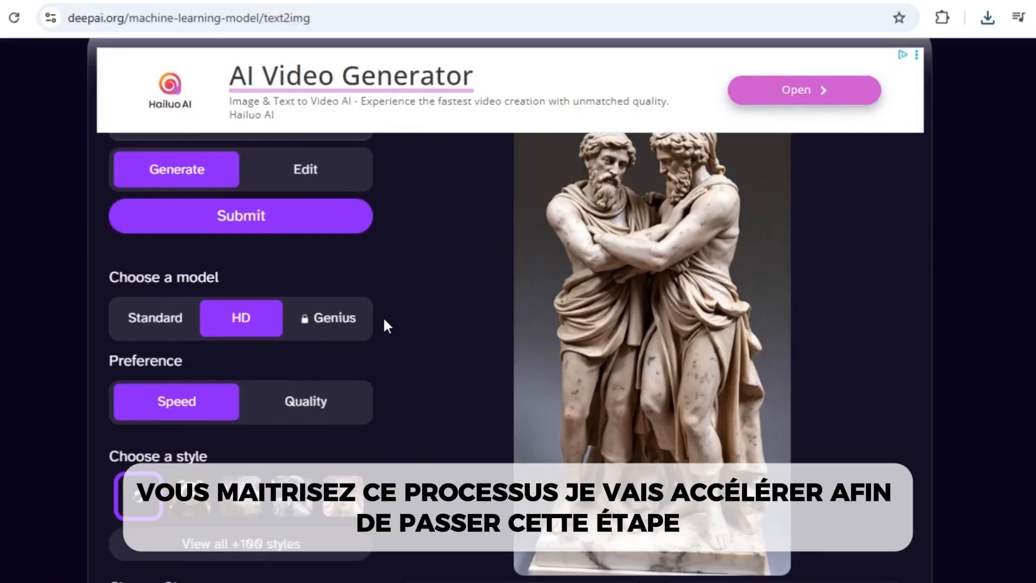
click(526, 505)
- Generate one more variation from the two-senators prompt and check it
scroll(346, 421, up, 3)
click(293, 401)
scroll(405, 396, down, 2)
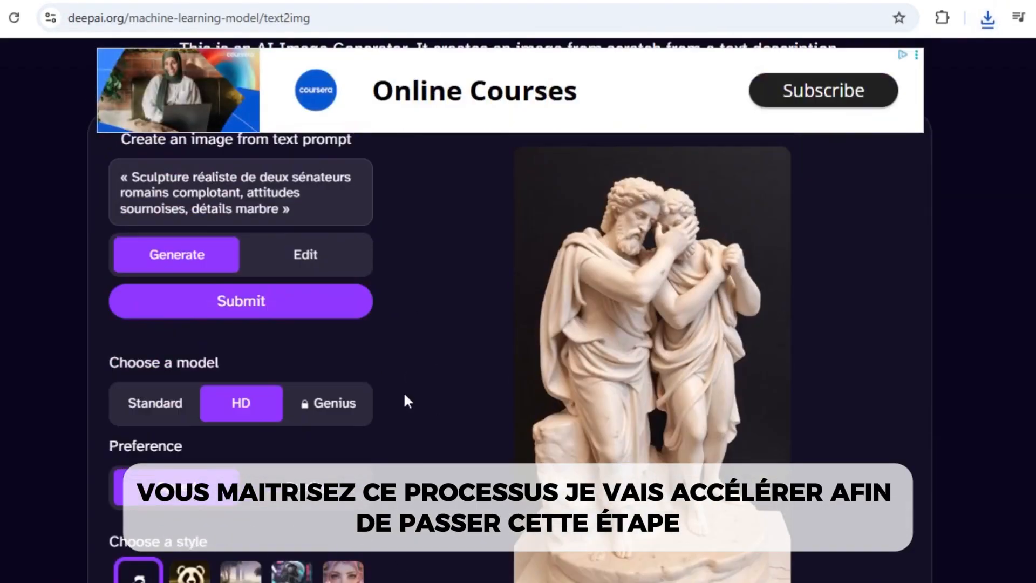
- Switch to the Téléchargements folder, refresh it, rename the new two-senators download as "08+", and minimize the window
key(alt+Tab)
right_click(786, 189)
click(822, 278)
click(163, 264)
click(418, 86)
text(08+)
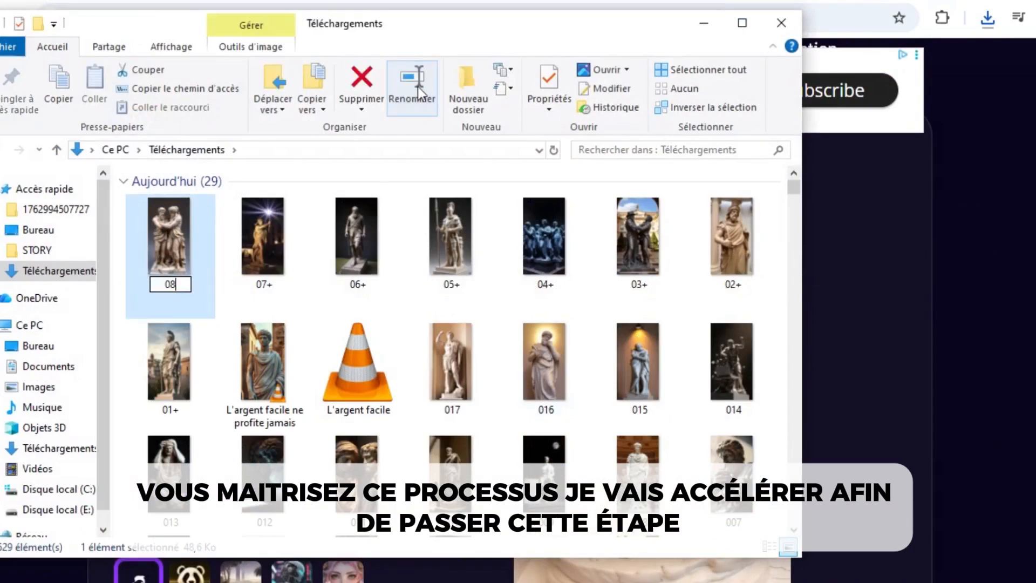
key(Return)
click(705, 24)
- Copy the 40–45 sec prompt about a soldier presenting evidence before a governor, "« Statue antique réaliste d'un soldat présentant des preuves… »", from the ChatGPT conversation
key(ctrl+Tab)
scroll(844, 250, down, 4)
scroll(844, 250, down, 1)
drag(913, 243, 121, 175)
click(614, 551)
- Replace the DeepAI prompt with the copied 40–45 sec text and generate the image
right_click(167, 186)
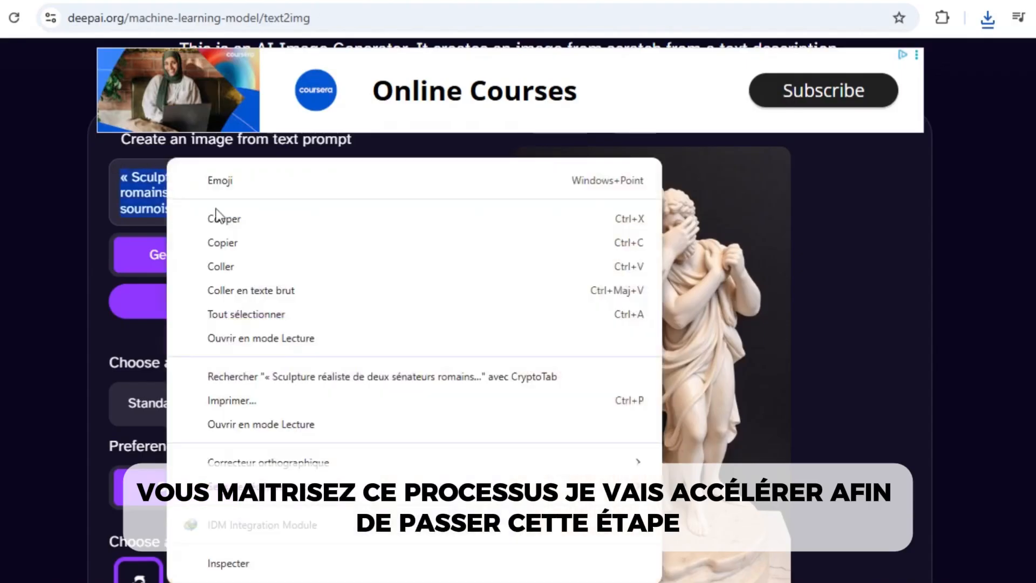
click(220, 266)
click(291, 304)
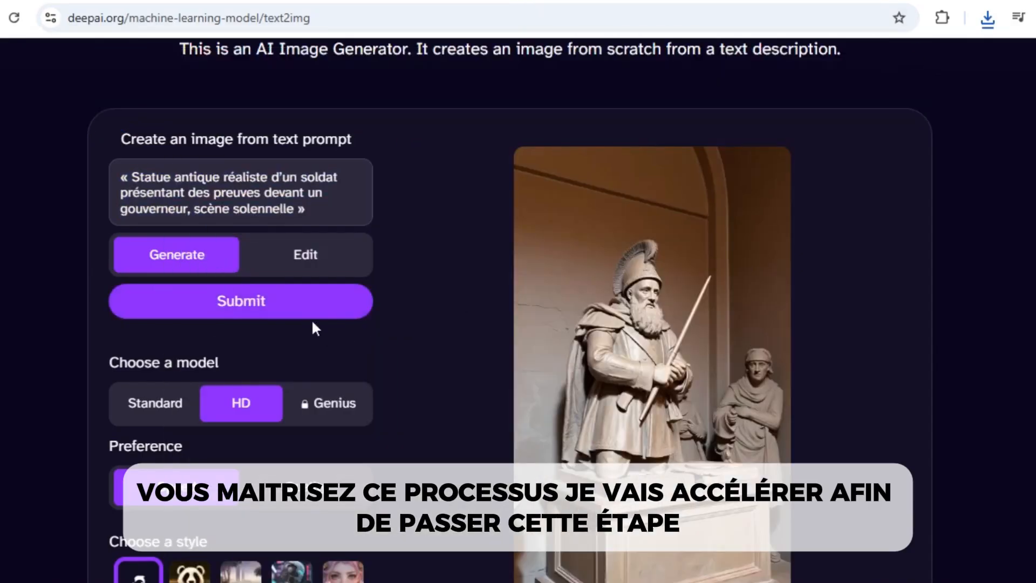
- Generate another image from the 40–45 sec prompt, check the whole result, and download it
click(294, 305)
scroll(436, 317, down, 2)
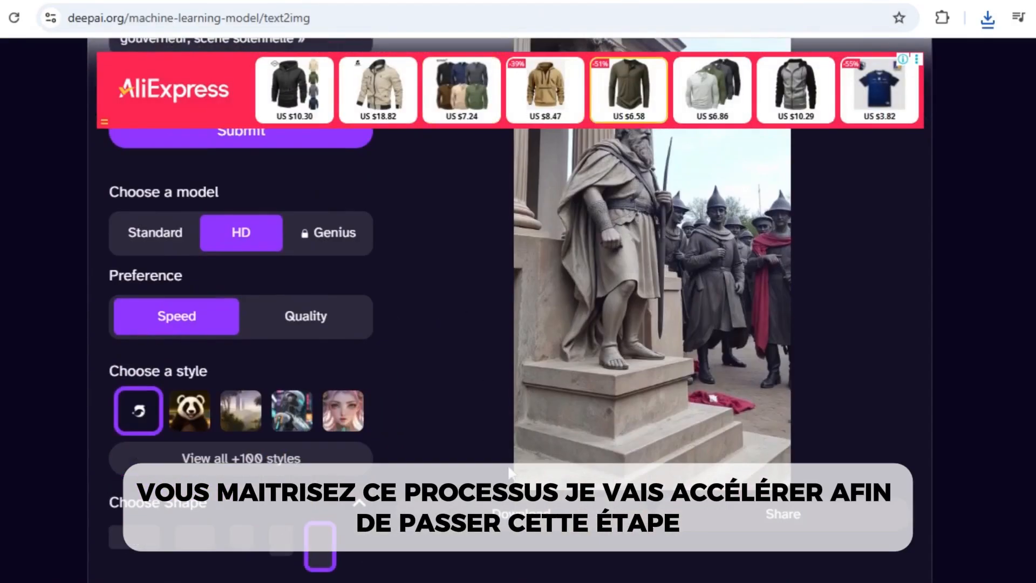
click(512, 473)
- Generate two further variations from the soldier-and-governor prompt and check them
scroll(434, 342, up, 2)
click(345, 316)
click(357, 318)
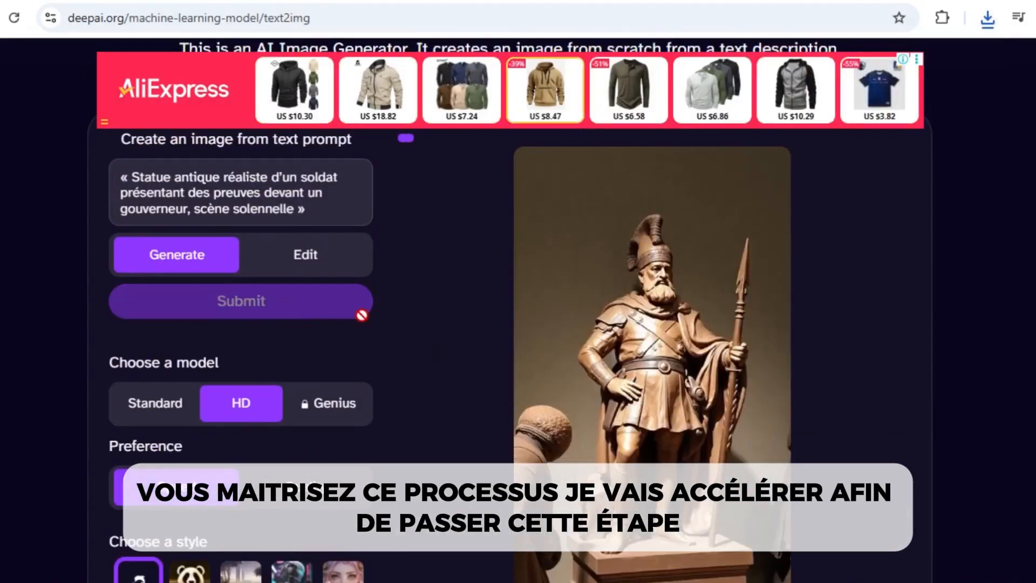
scroll(364, 322, down, 3)
scroll(363, 324, up, 3)
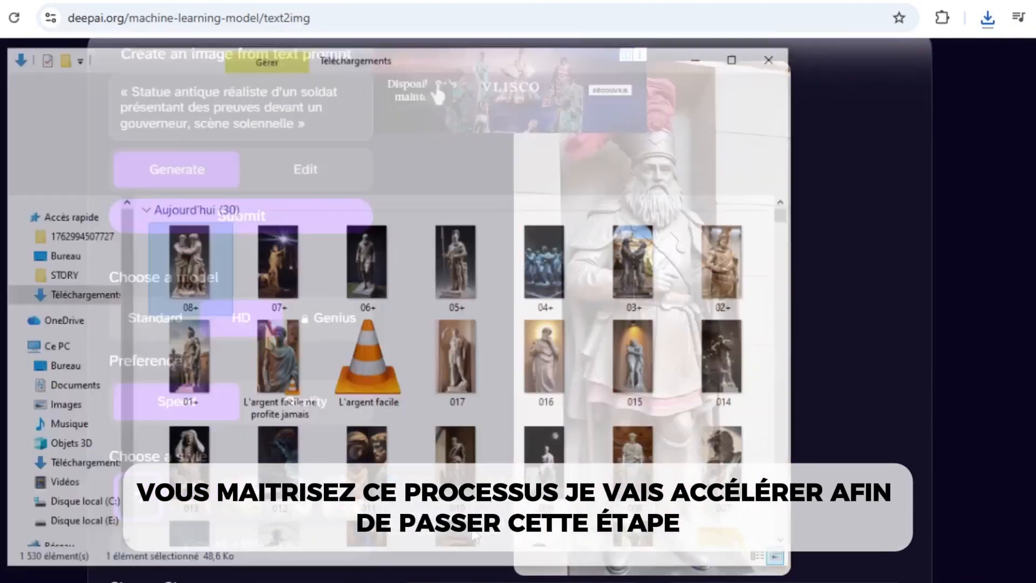
- Refresh the downloads folder and rename the newly downloaded soldier-and-governor image as 09+
right_click(787, 378)
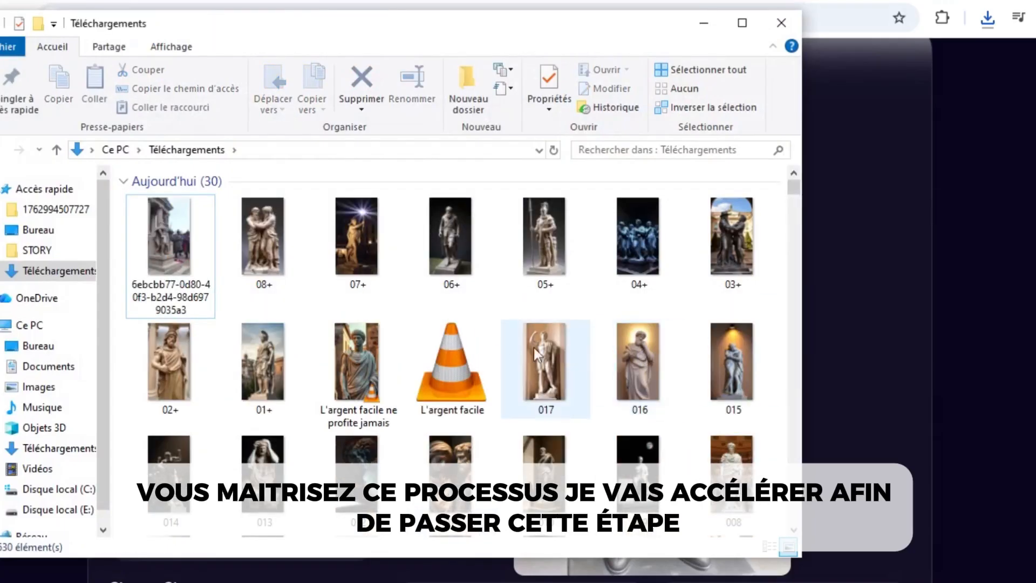
click(411, 93)
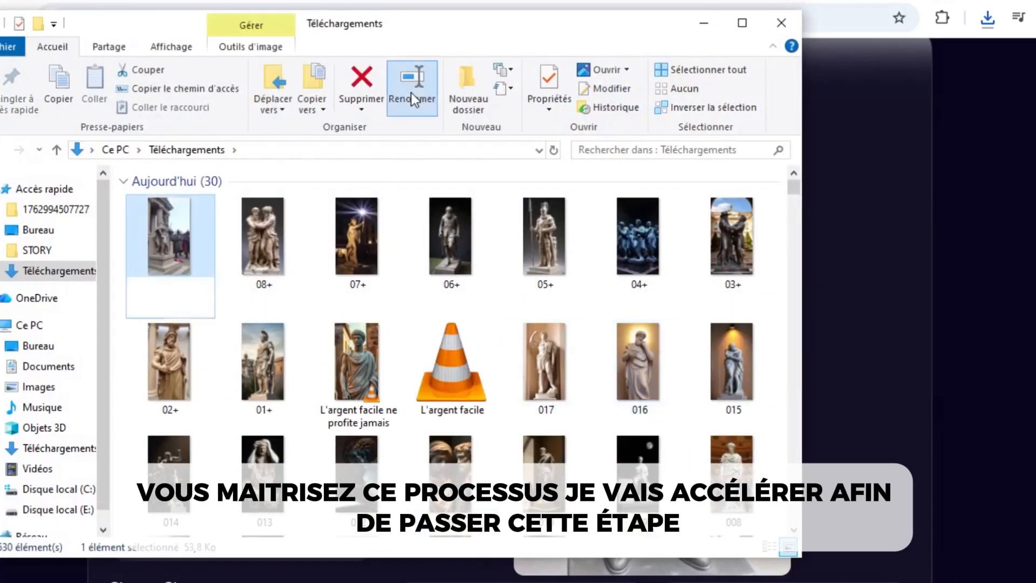
text(09+)
click(703, 22)
- Copy the next prompt from the ChatGPT conversation, "« Statue réaliste d'un homme libéré, soldats arrêtant deux coupables, ambiance noble »"
click(499, 1)
drag(826, 419, 302, 418)
right_click(303, 419)
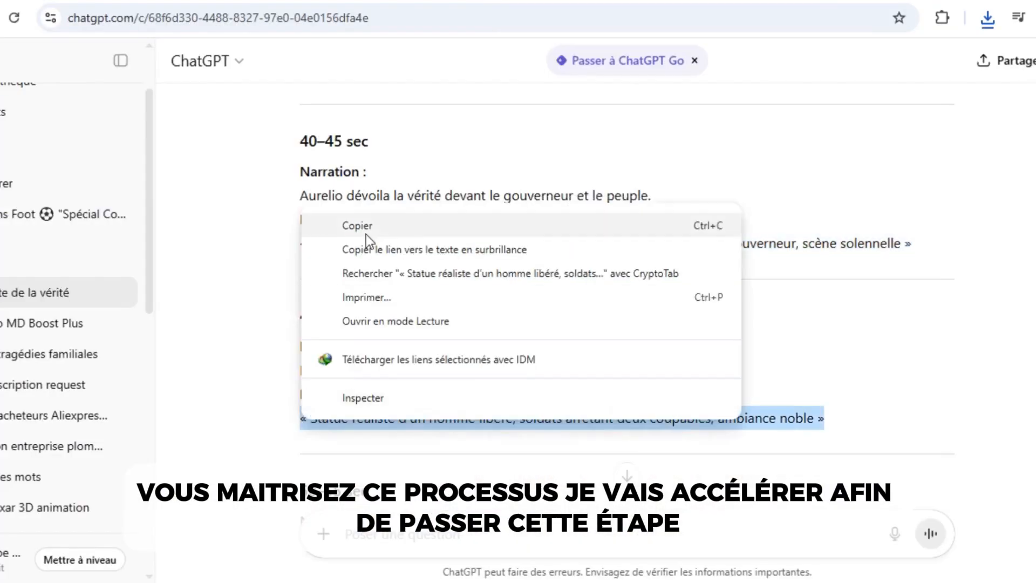
click(365, 233)
- Replace the DeepAI prompt with the copied freed-man text and generate the image
scroll(425, 294, up, 1)
drag(309, 210, 122, 177)
right_click(163, 184)
click(217, 266)
click(254, 313)
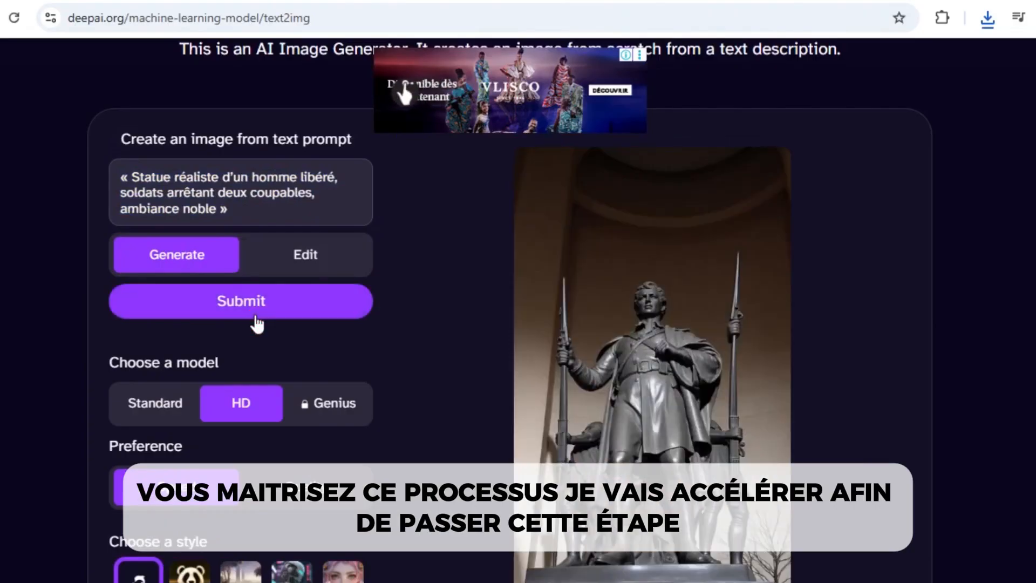
- Generate further images from the freed-man prompt, check the whole result, and download it
scroll(436, 194, up, 1)
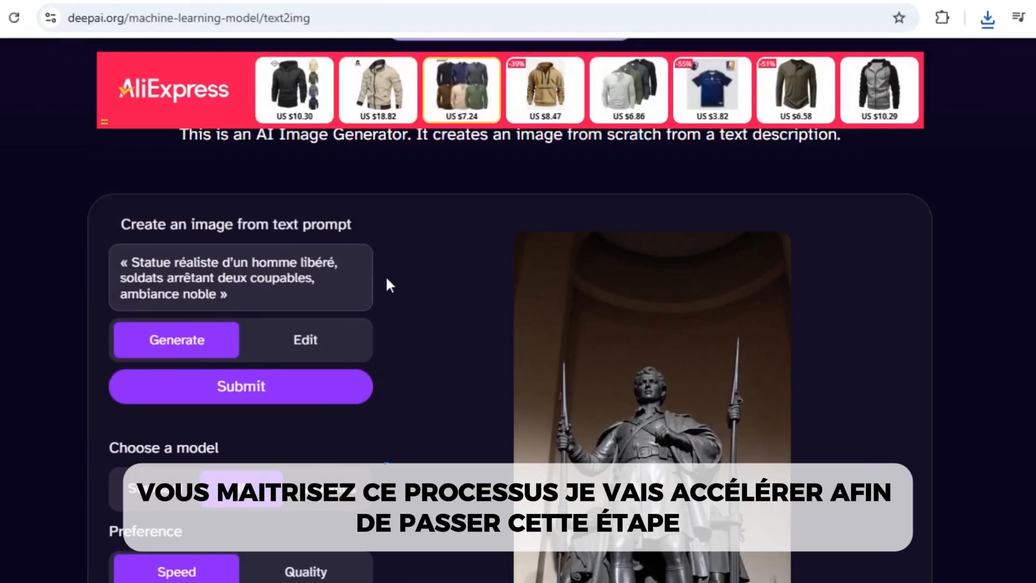
click(324, 385)
scroll(442, 416, down, 2)
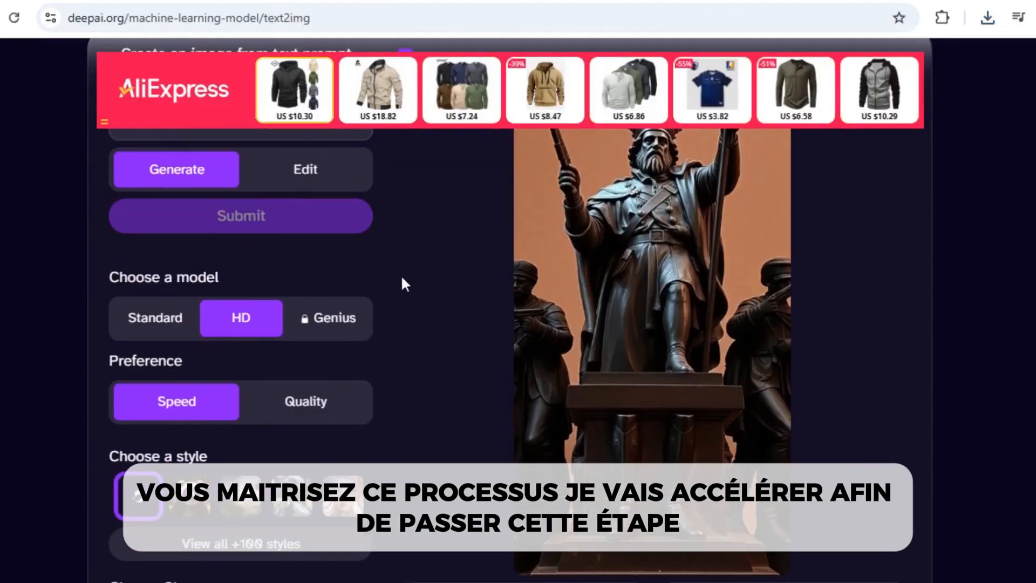
scroll(533, 430, down, 1)
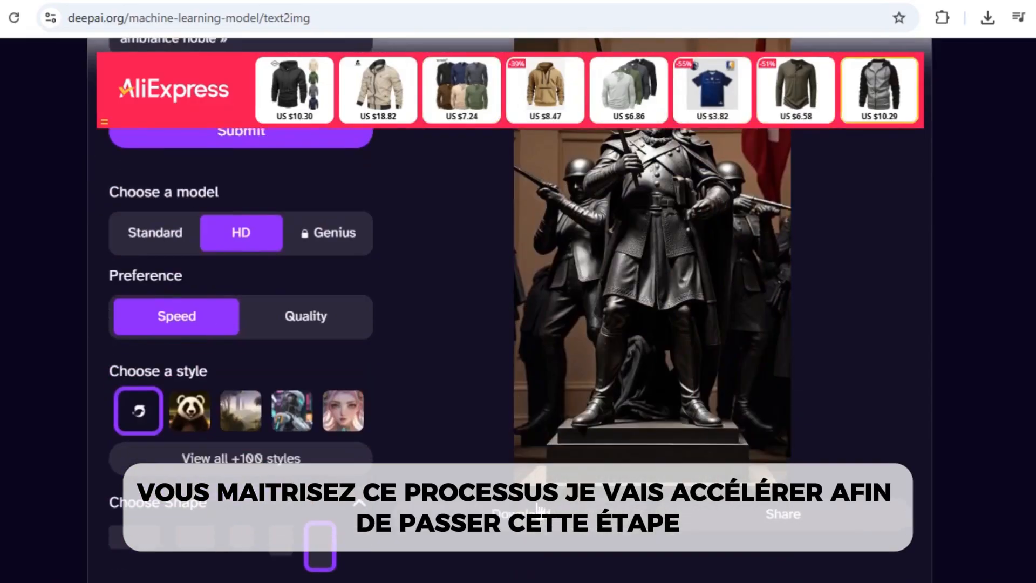
click(538, 507)
- Refresh the downloads folder and rename the newly downloaded freed-man image as 10+
click(451, 540)
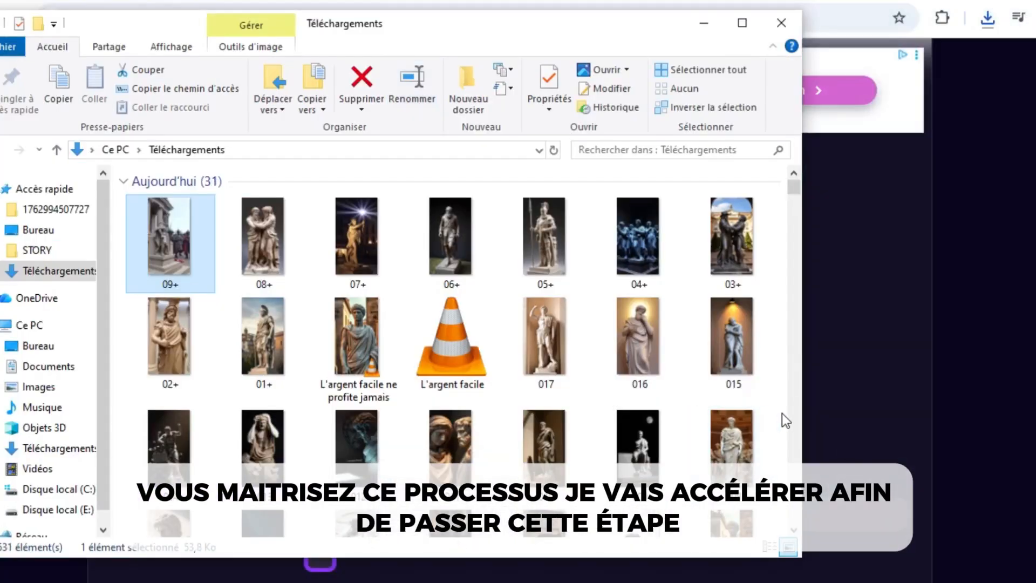
right_click(780, 413)
click(823, 235)
click(170, 248)
click(402, 107)
text(1)
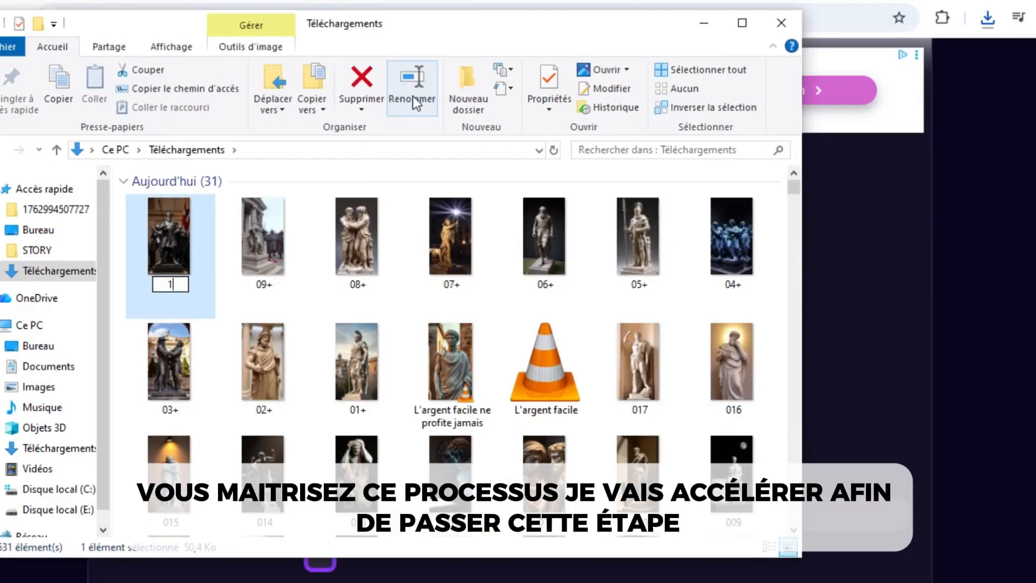
key(Return)
click(703, 23)
- Copy the 50–55 sec prompt from ChatGPT, "« Sculpture antique d'un gouverneur romain honorant un soldat, foule de statues derrière »"
scroll(568, 203, up, 1)
click(432, 1)
scroll(809, 255, down, 4)
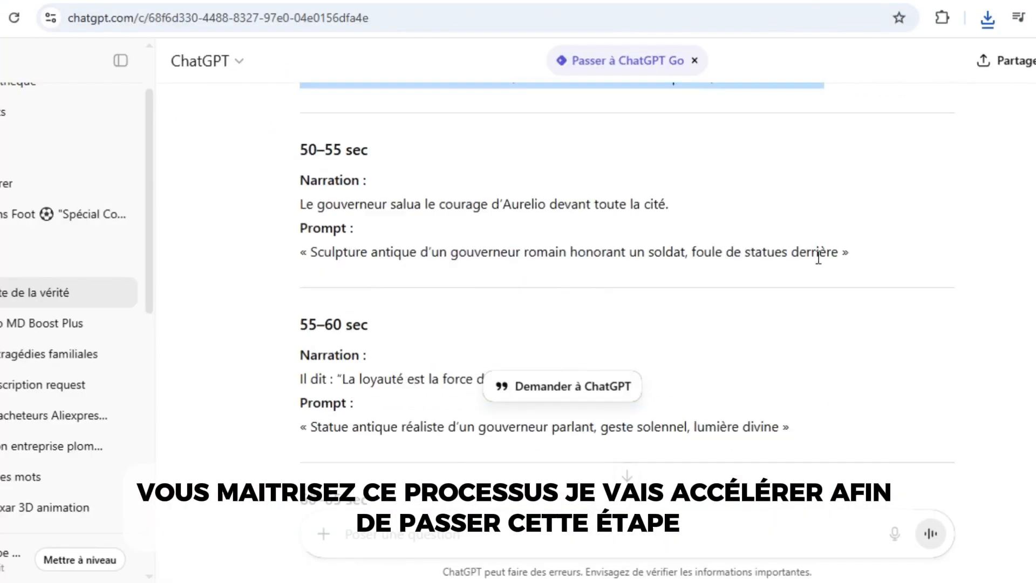
drag(849, 254, 301, 251)
right_click(333, 250)
click(372, 263)
- Replace the DeepAI prompt with the copied 50–55 sec text and generate the image
click(647, 1)
drag(232, 381, 68, 311)
right_click(167, 364)
click(215, 327)
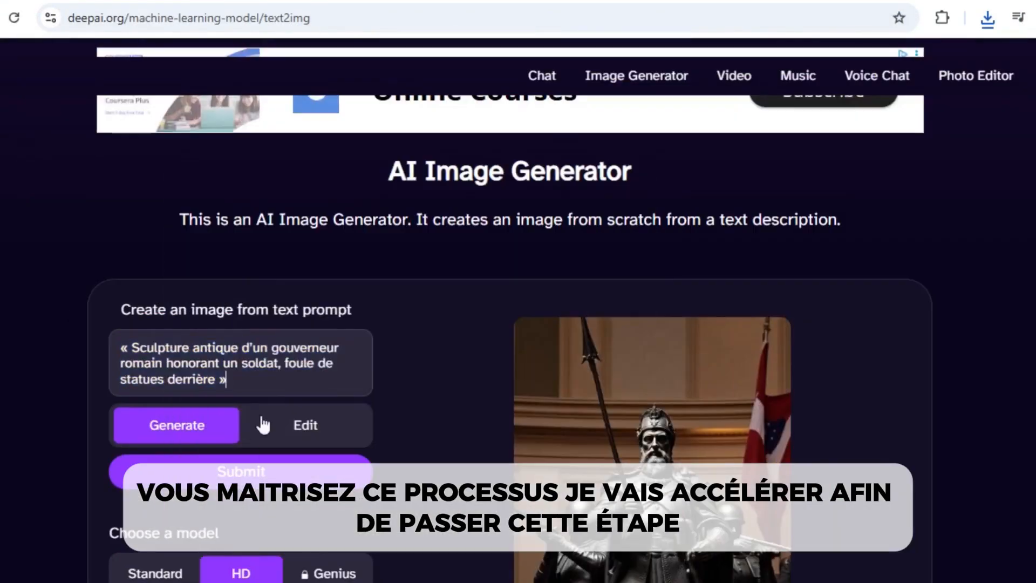
click(297, 467)
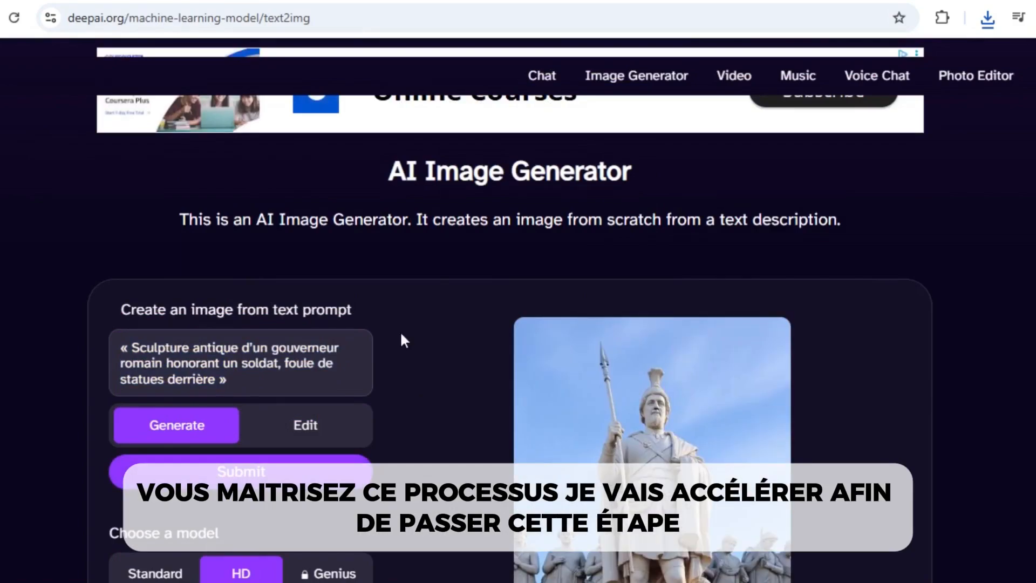
- Check the whole image of the governor in front of the statue crowd and download it
scroll(413, 416, down, 6)
click(482, 520)
scroll(433, 346, up, 3)
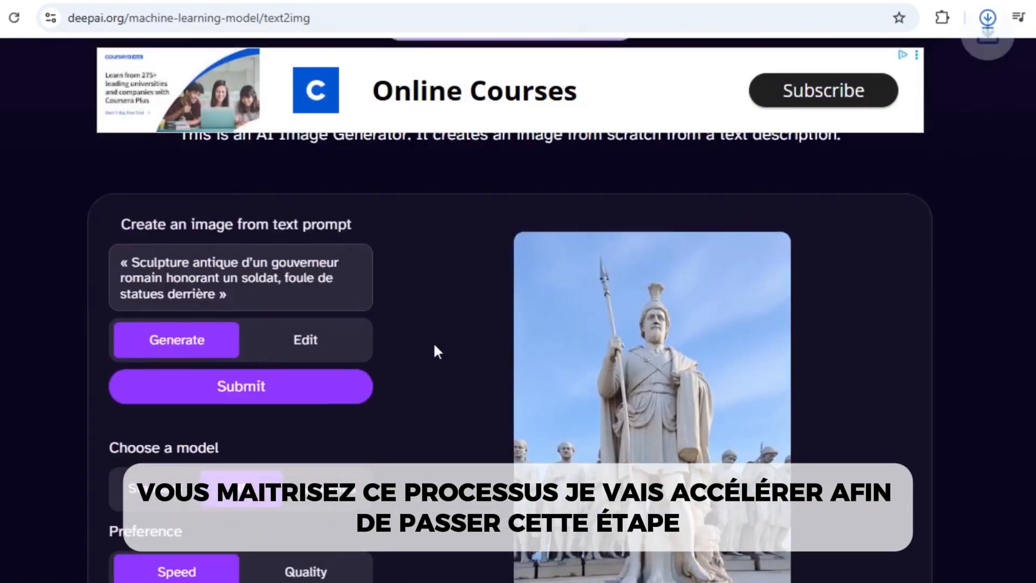
- Generate further variations from the governor-honouring-a-soldier prompt and compare them
scroll(433, 346, down, 2)
click(345, 216)
scroll(460, 302, up, 1)
click(358, 291)
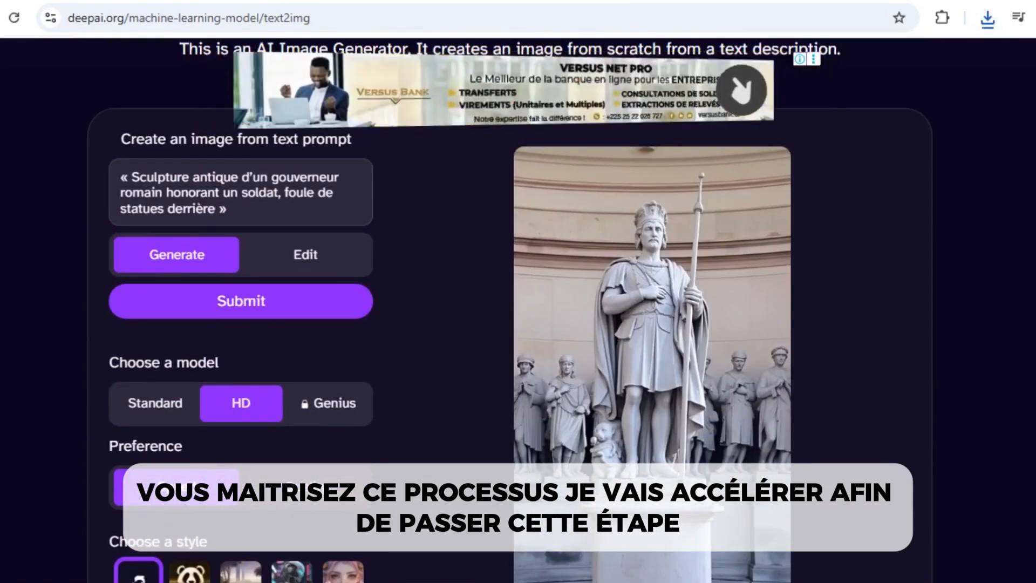
- Rename the newly downloaded governor-and-crowd image in the downloads folder as 11+
click(455, 521)
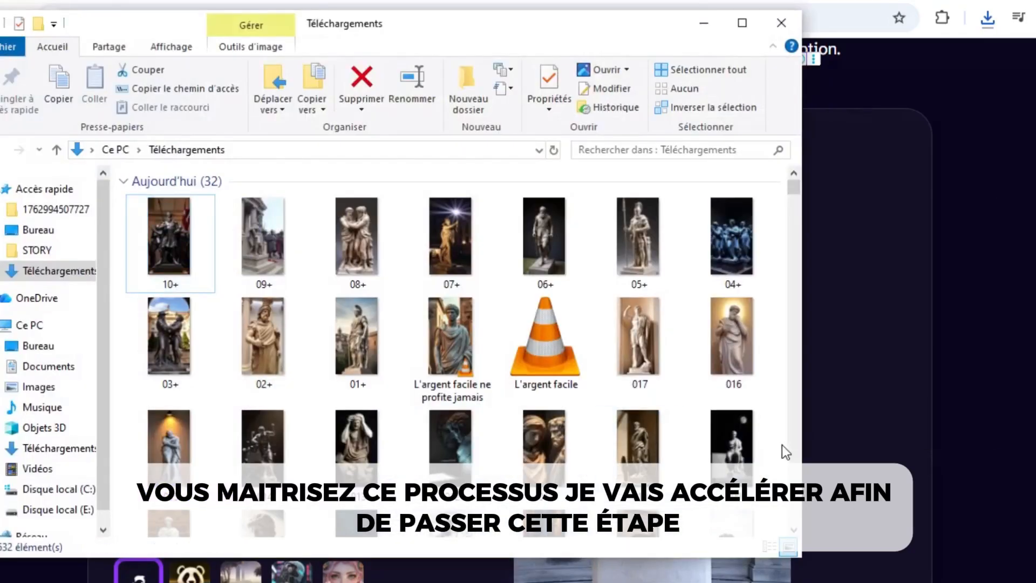
click(171, 237)
click(413, 91)
text(11+)
key(Return)
click(704, 23)
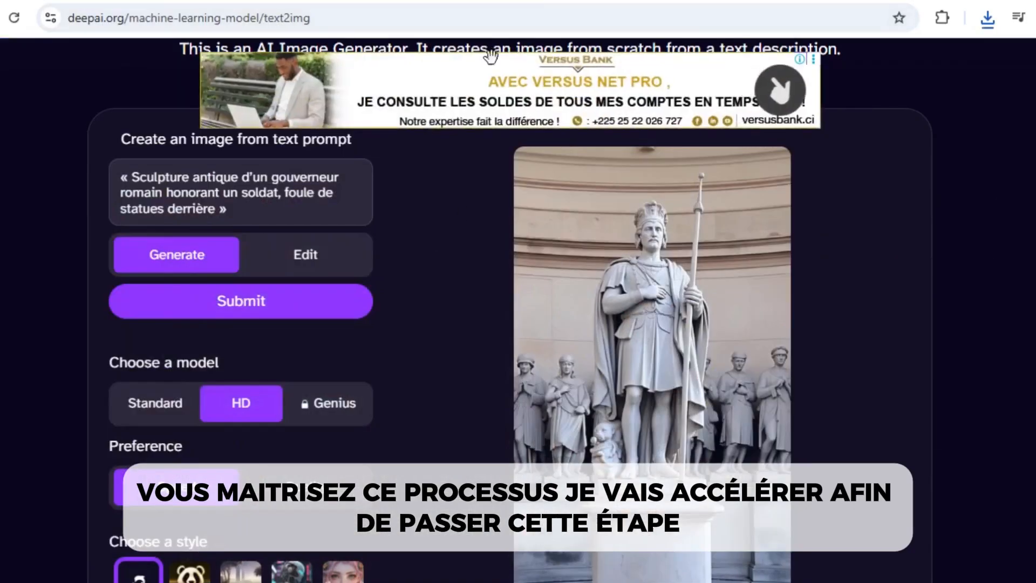
- Copy the 55–60 sec prompt from ChatGPT, "« Statue antique réaliste d'un gouverneur parlant, geste solennel, lumière divine »"
click(489, 2)
drag(798, 426, 302, 426)
right_click(381, 424)
click(402, 234)
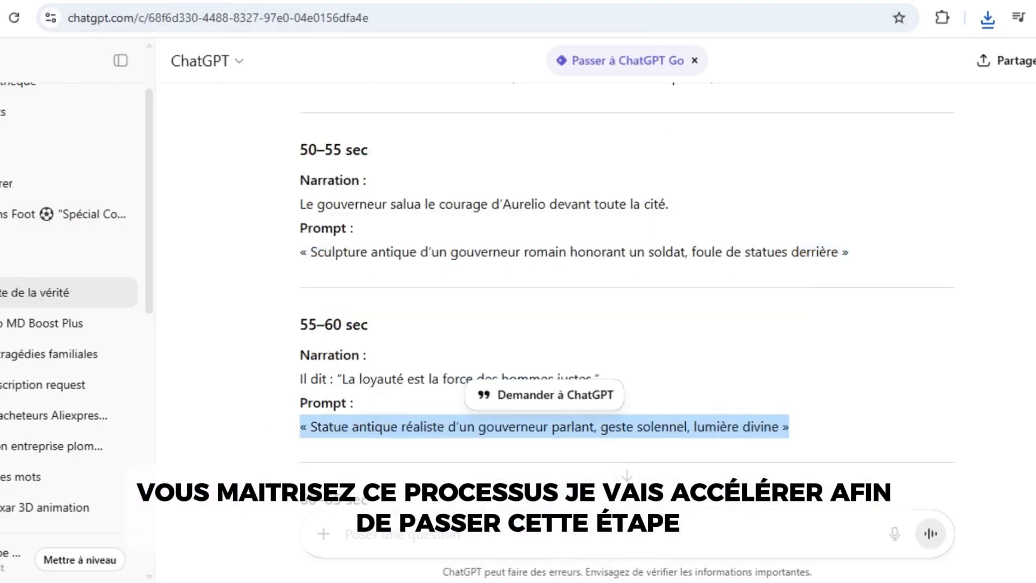
- Replace the DeepAI prompt with the copied 55–60 sec text and generate the image
click(324, 1)
drag(227, 210, 120, 176)
key(ctrl+v)
click(266, 300)
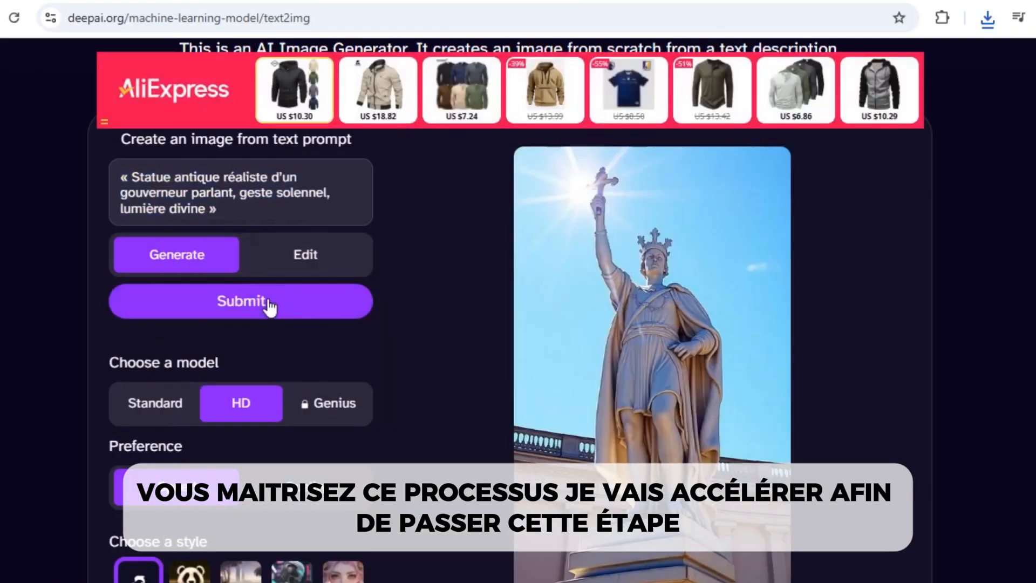
- Download the speaking-governor image and rename it as 12+ in the refreshed downloads folder
scroll(467, 339, down, 3)
key(alt+Tab)
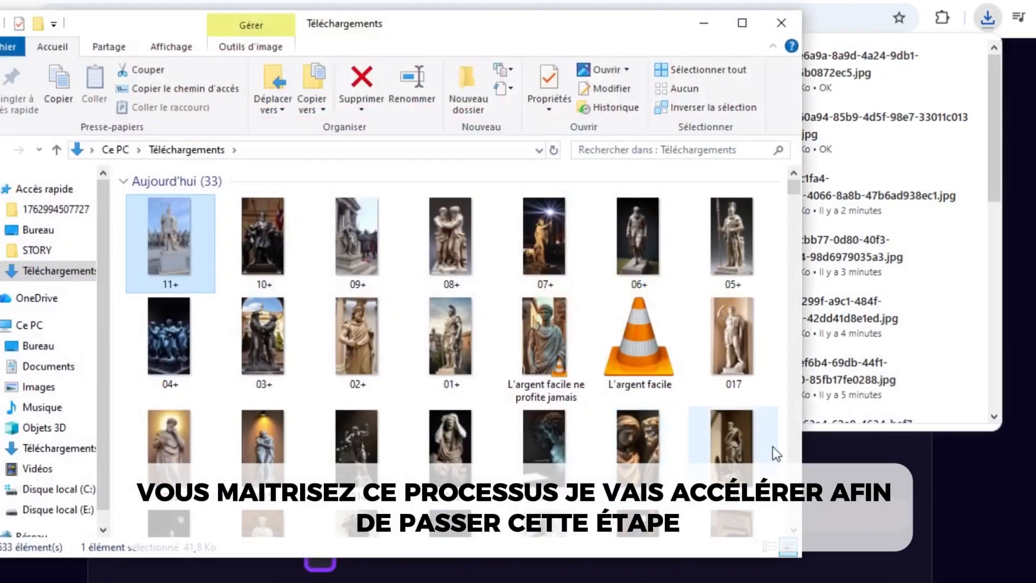
right_click(783, 436)
click(833, 264)
click(144, 244)
click(400, 89)
text(12+)
key(Return)
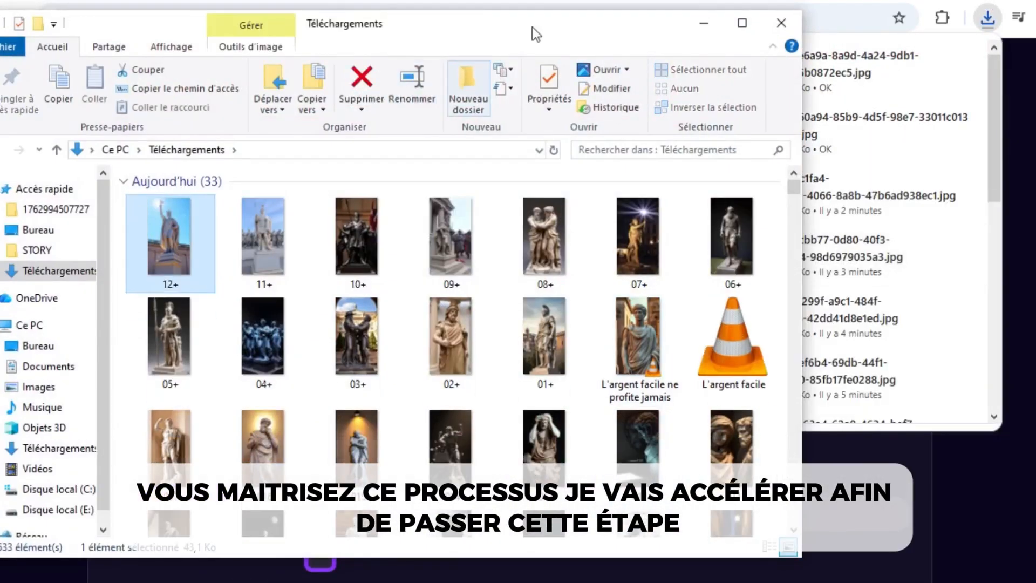
click(703, 23)
- Copy the 60–65 sec prompt from ChatGPT, "« Gros plan statue antique d'un soldat méditant, lumière douce, marbre détaillé »"
click(513, 2)
scroll(450, 309, down, 3)
drag(794, 348, 294, 341)
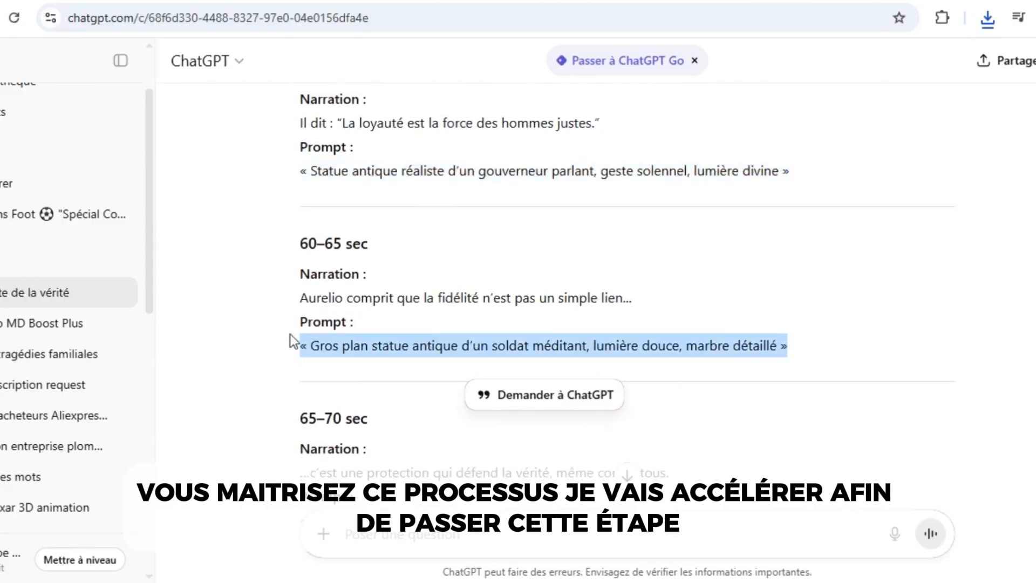
- Replace the DeepAI prompt with the copied 60–65 sec text and generate the image
key(ctrl+Tab)
drag(226, 209, 109, 163)
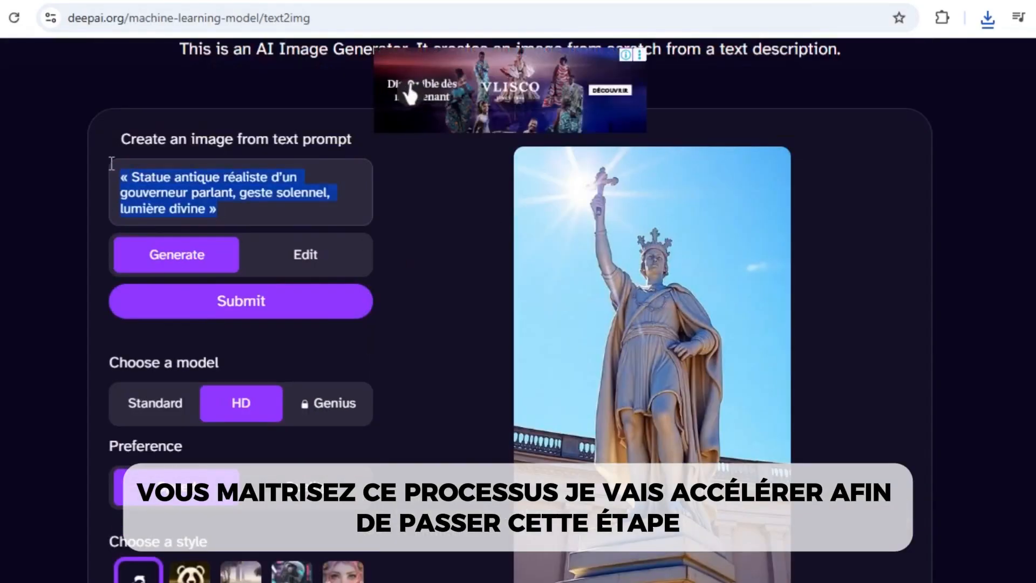
right_click(165, 186)
click(234, 272)
click(361, 304)
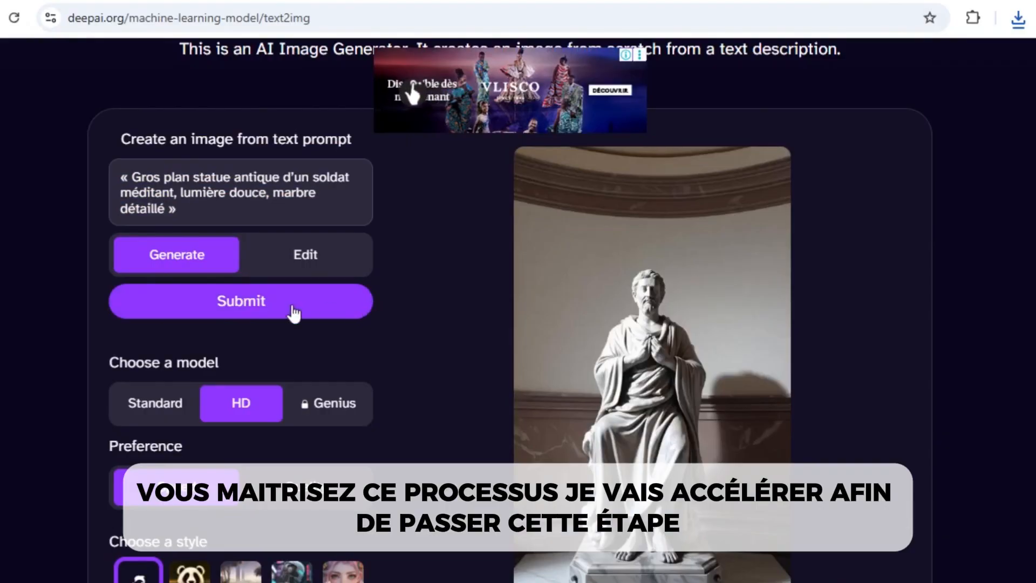
- Download the seated meditating statue image, and generate another variation from the same prompt
scroll(398, 294, down, 3)
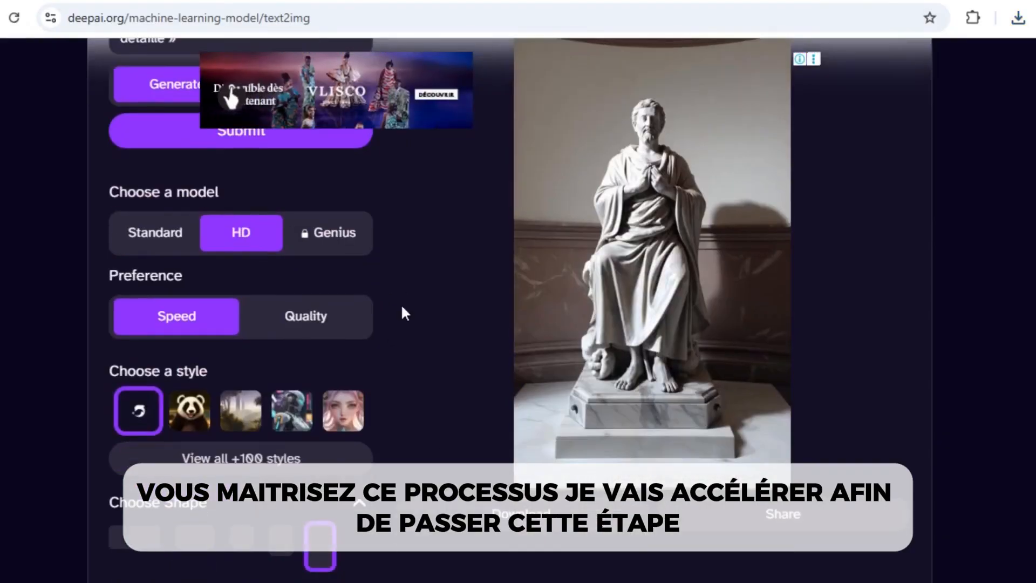
click(577, 511)
scroll(401, 310, up, 2)
click(268, 215)
scroll(415, 259, up, 2)
scroll(415, 264, down, 2)
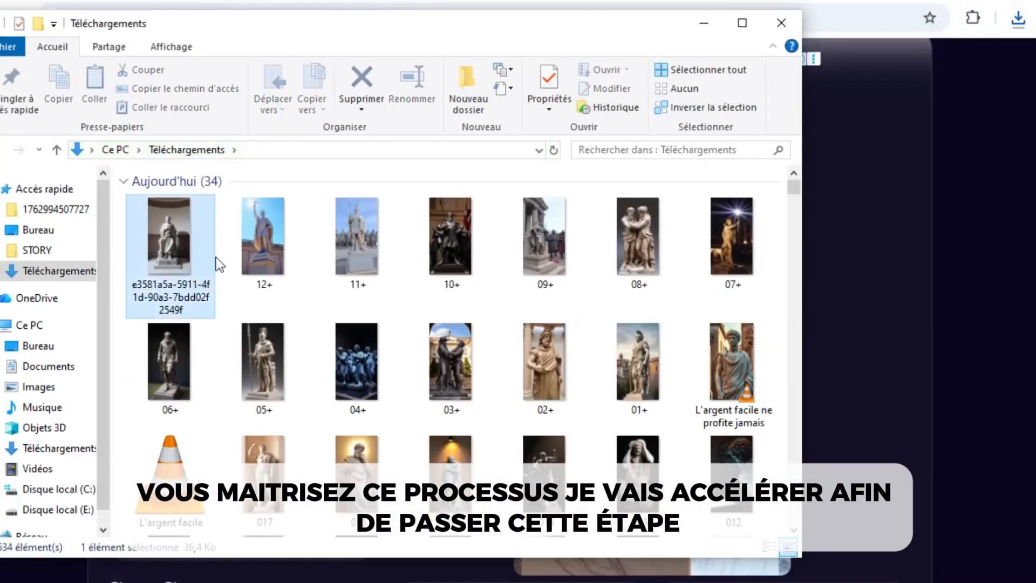
- Rename the newly downloaded meditating statue image as 13+
key(F2)
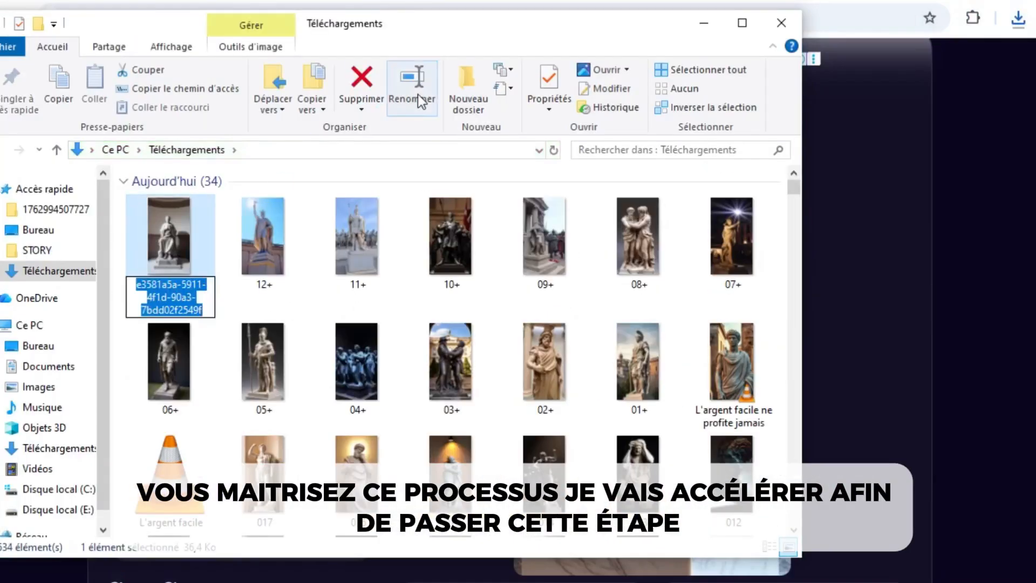
text(13+)
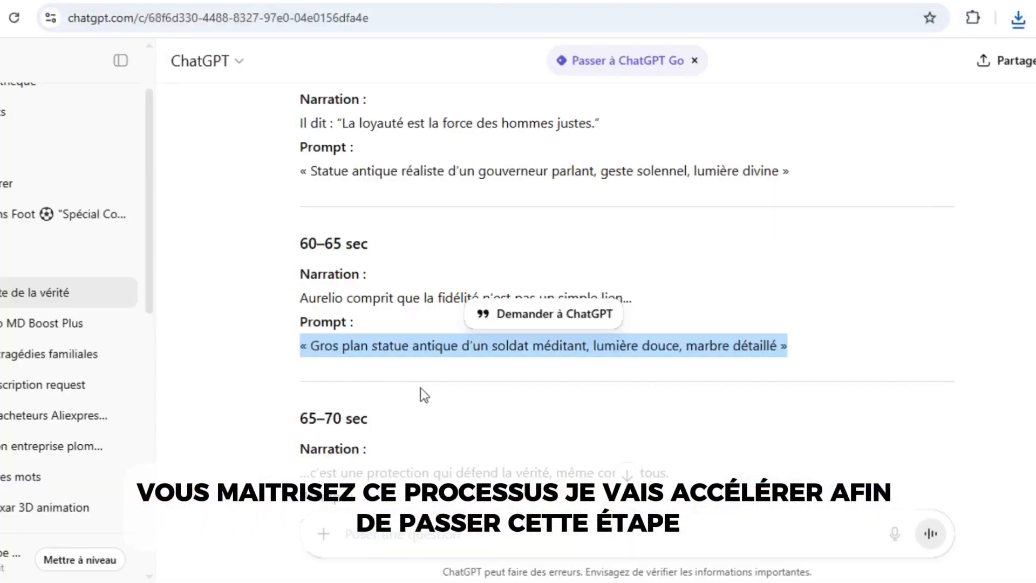
- Copy the 65–70 sec prompt, "« Statue réaliste d'un soldat debout face à la foule, expression stoïque, style marbre antique »"
scroll(695, 447, down, 1)
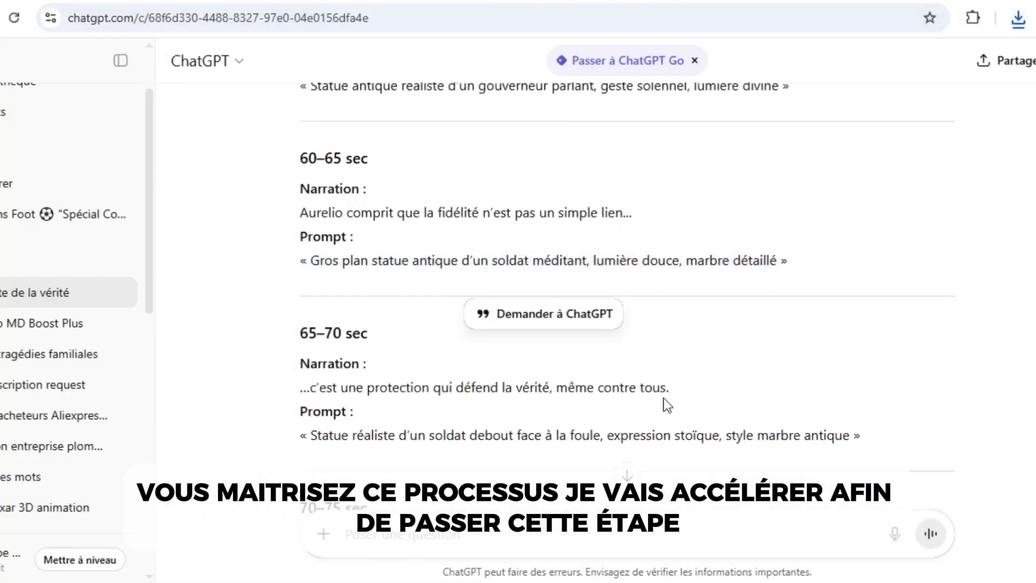
drag(665, 397, 319, 393)
scroll(759, 361, down, 1)
scroll(759, 361, up, 1)
drag(862, 436, 301, 433)
right_click(325, 433)
click(380, 238)
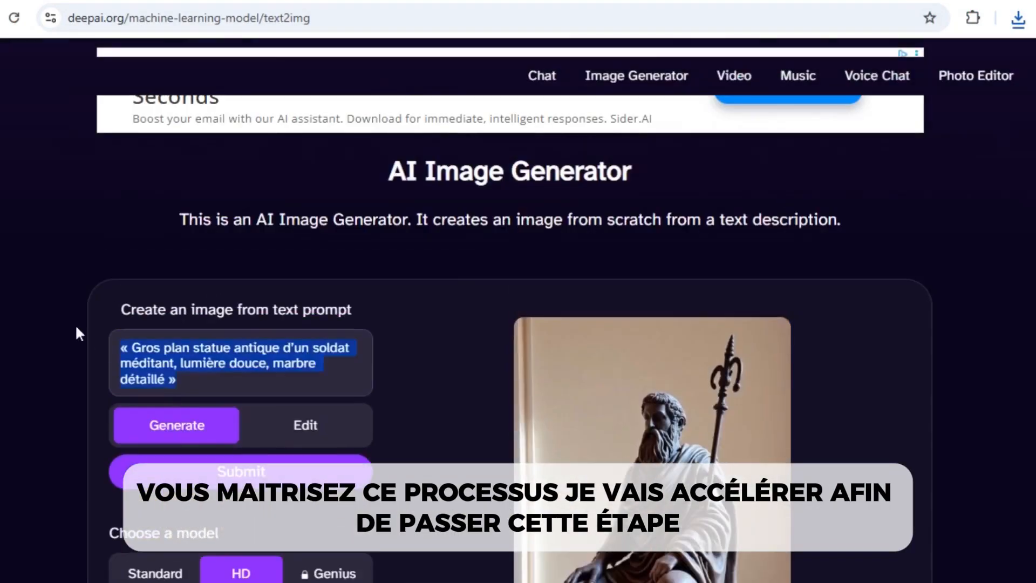
- Replace the DeepAI prompt with the copied 65–70 sec text, generate the image, and check the whole result
key(ctrl+v)
click(284, 475)
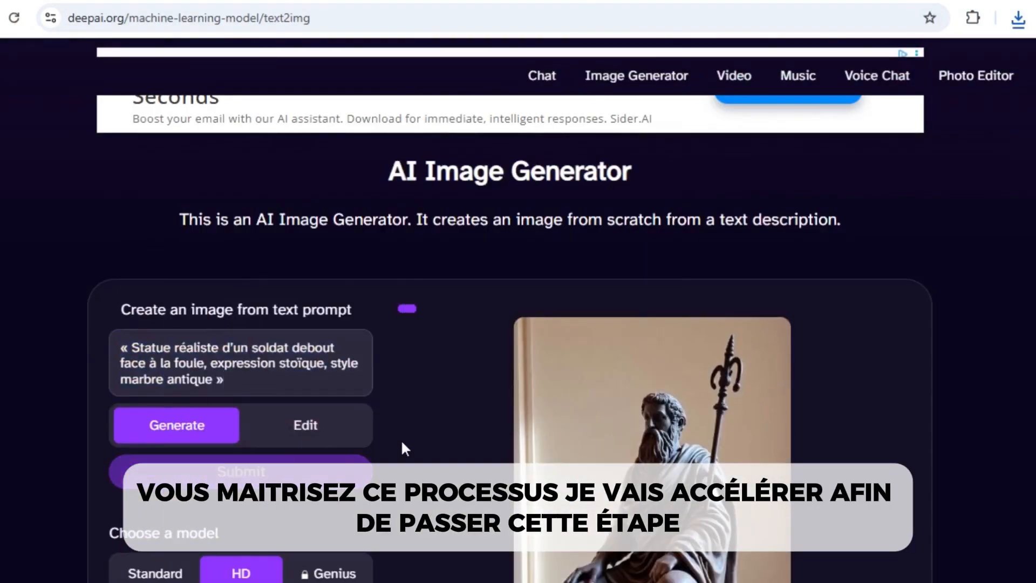
scroll(401, 415, down, 5)
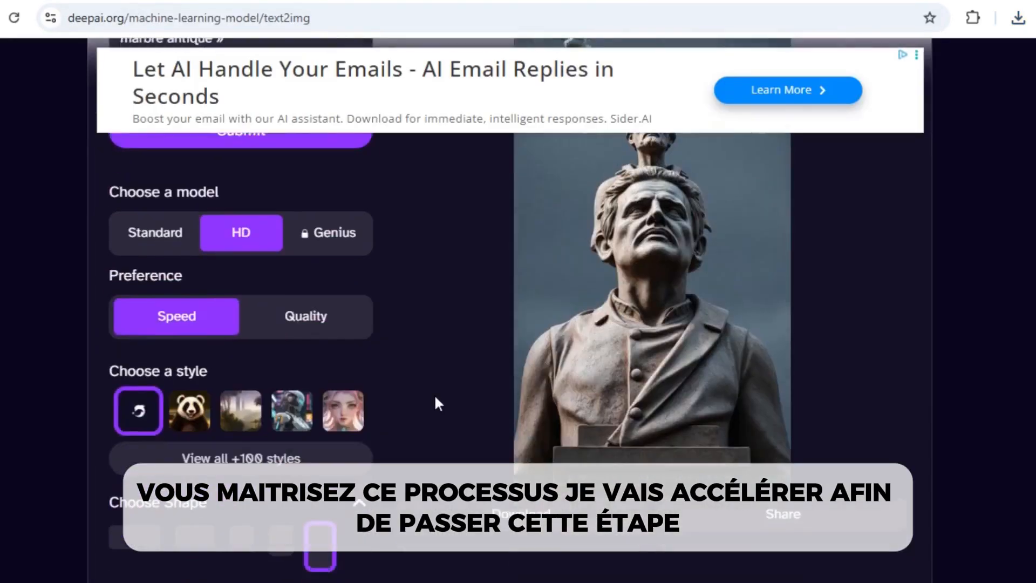
- Download a new variation from the stoic-soldier prompt, and generate one more to compare
scroll(459, 324, up, 5)
scroll(461, 326, down, 3)
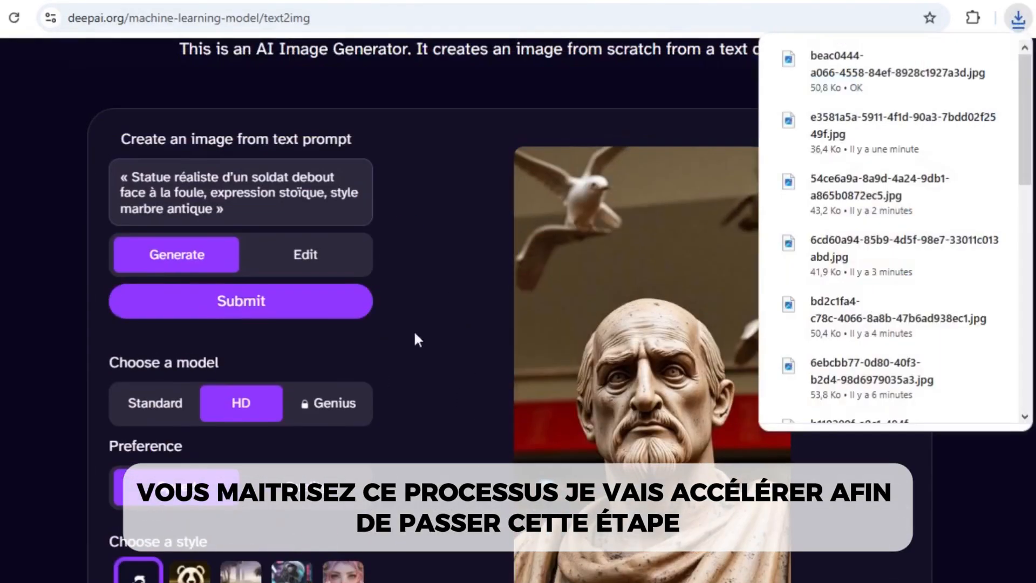
click(302, 302)
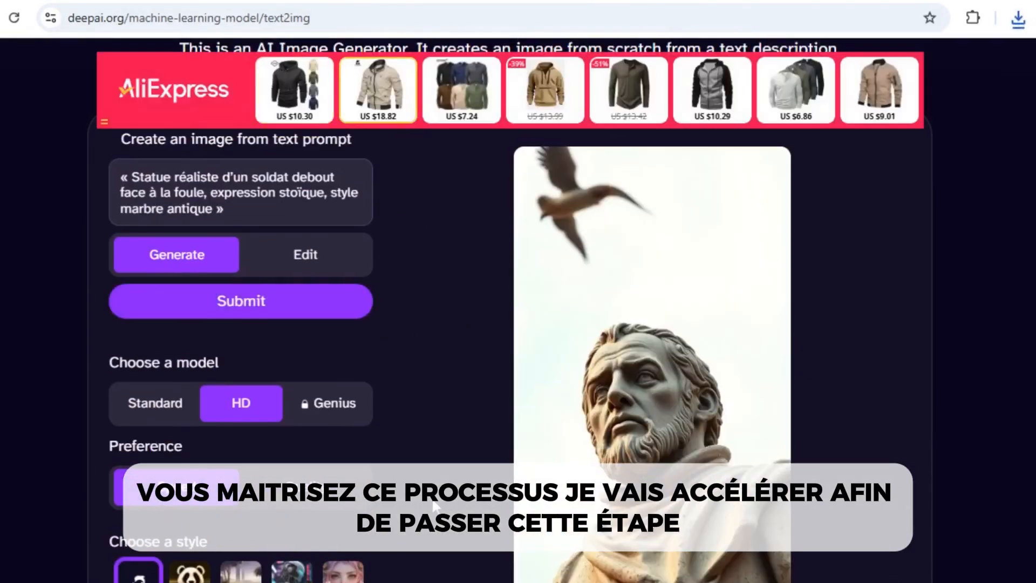
scroll(434, 507, down, 3)
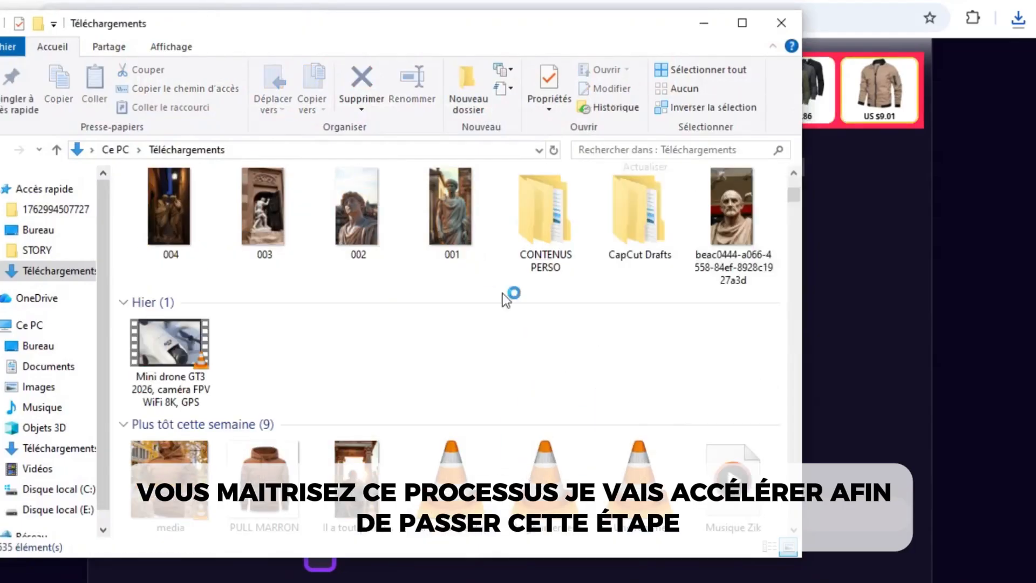
- Rename the newly downloaded stoic-soldier image in the downloads folder as 14+
click(411, 87)
text(14+)
key(Return)
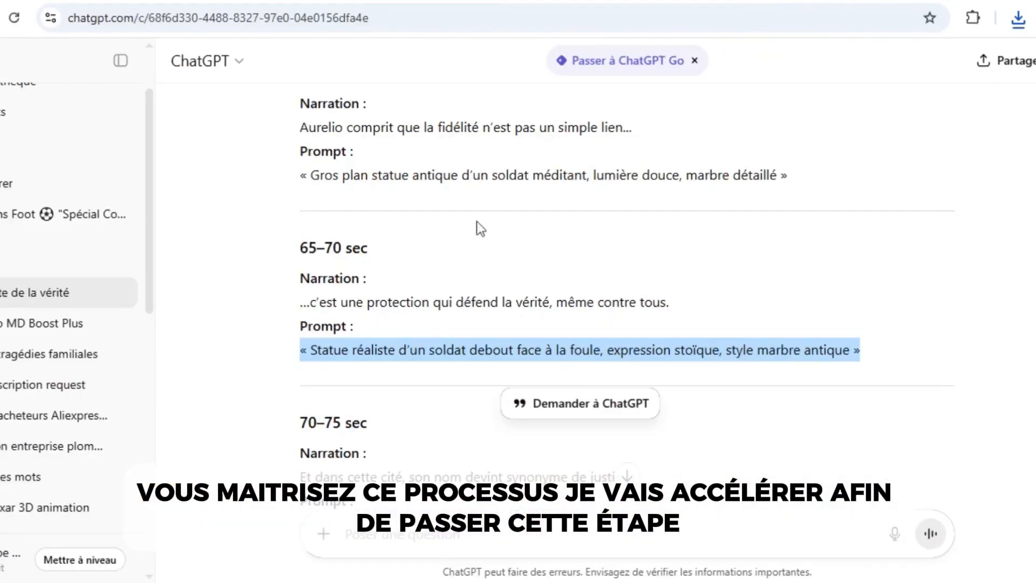
- Transfer ChatGPT's 70–75 sec prompt, "« Monument antique représentant un soldat honoré, ambiance héroïque, place romaine »", into DeepAI and generate the image
scroll(477, 221, down, 5)
drag(837, 269, 303, 270)
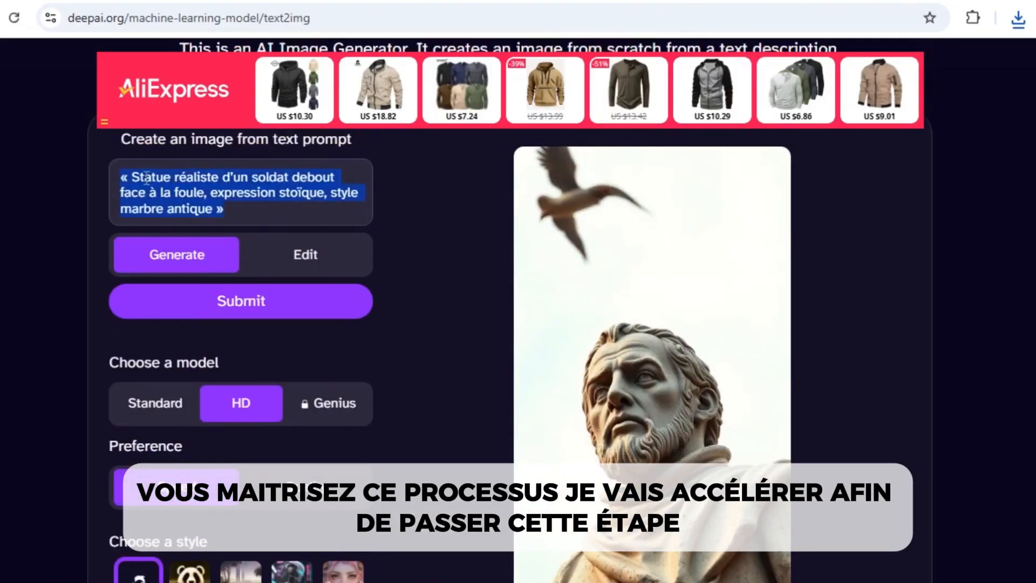
text(« Monument antique représentant un soldat honoré, ambiance héroïque, place romaine »)
click(273, 307)
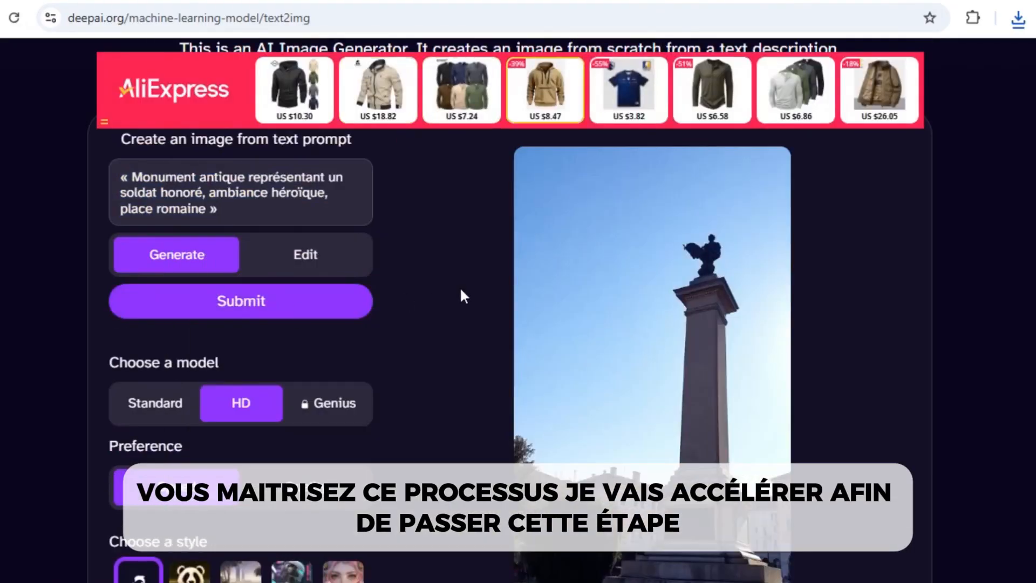
- Download the generated monument image and rename the new file in the Téléchargements folder as 15+
scroll(461, 290, down, 3)
click(620, 499)
click(451, 579)
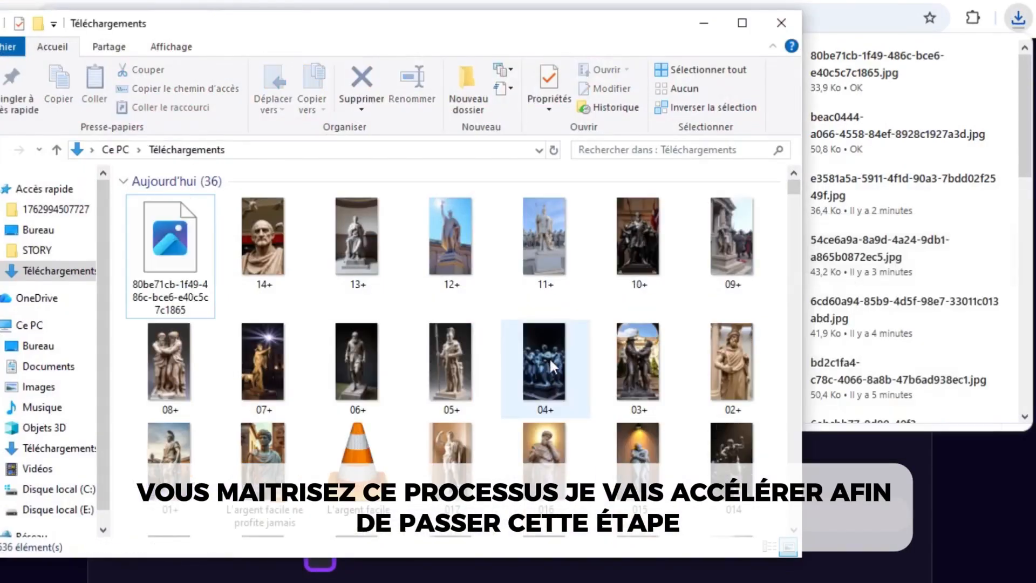
click(169, 238)
click(413, 104)
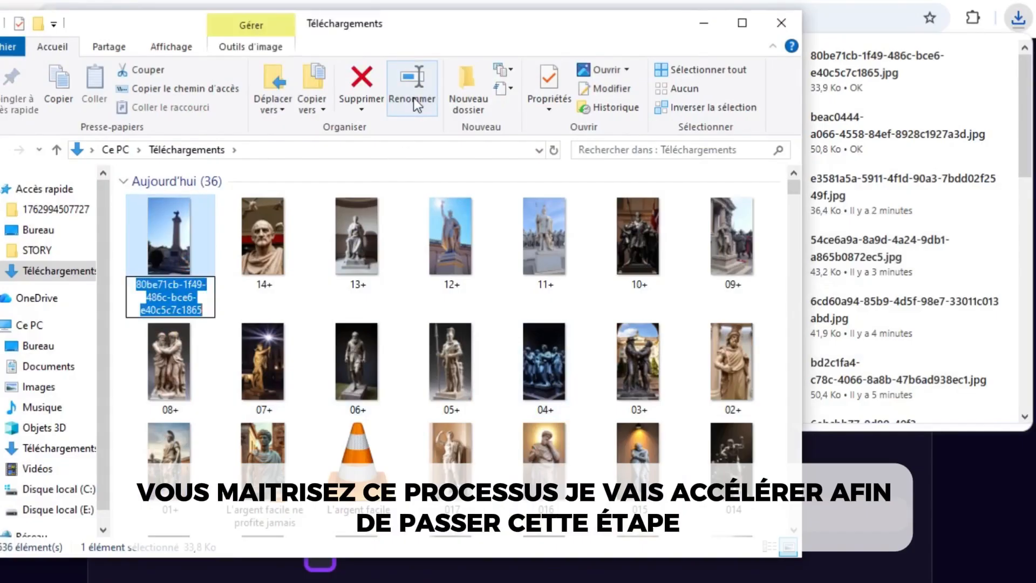
text(15+)
key(Return)
click(704, 22)
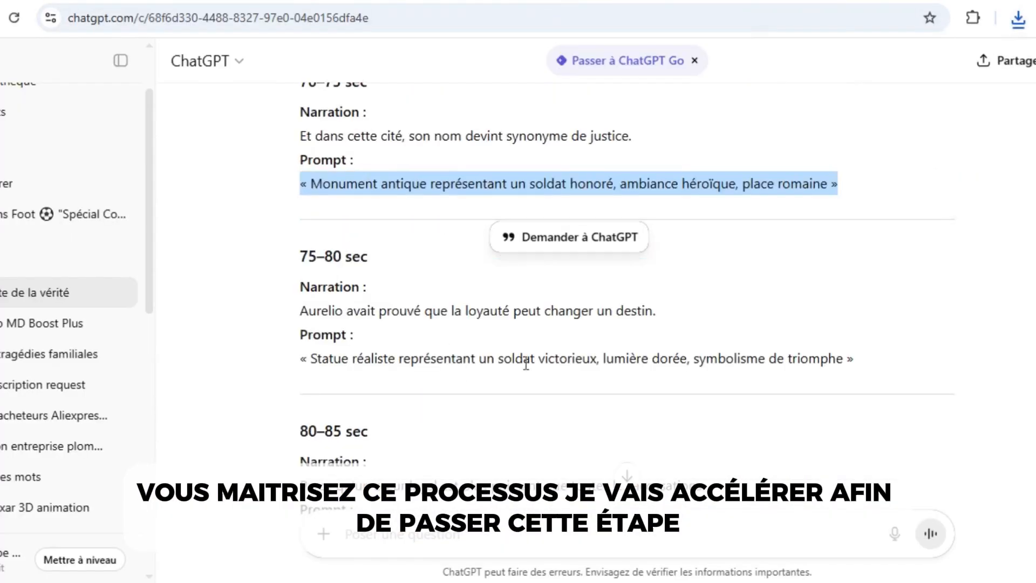
- Copy the 75–80 sec image prompt from the ChatGPT script and generate its image in DeepAI in place of the previous prompt
drag(853, 359, 300, 359)
key(ctrl+c)
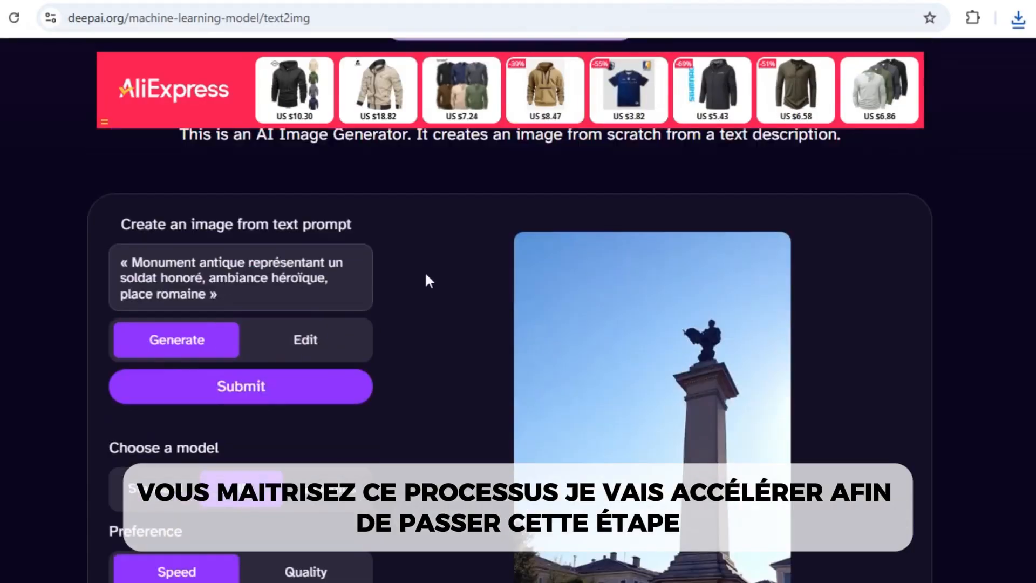
triple_click(226, 270)
right_click(227, 271)
click(232, 261)
click(241, 386)
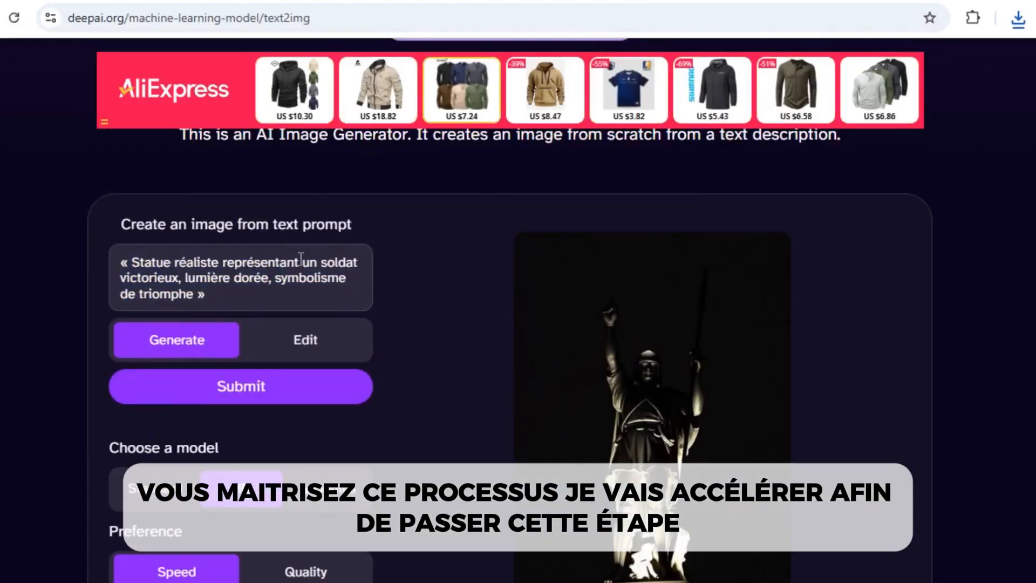
- Download the victorious soldier statue image and rename the new file in the Téléchargements folder as 16+
scroll(423, 333, down, 3)
click(518, 526)
key(alt+Tab)
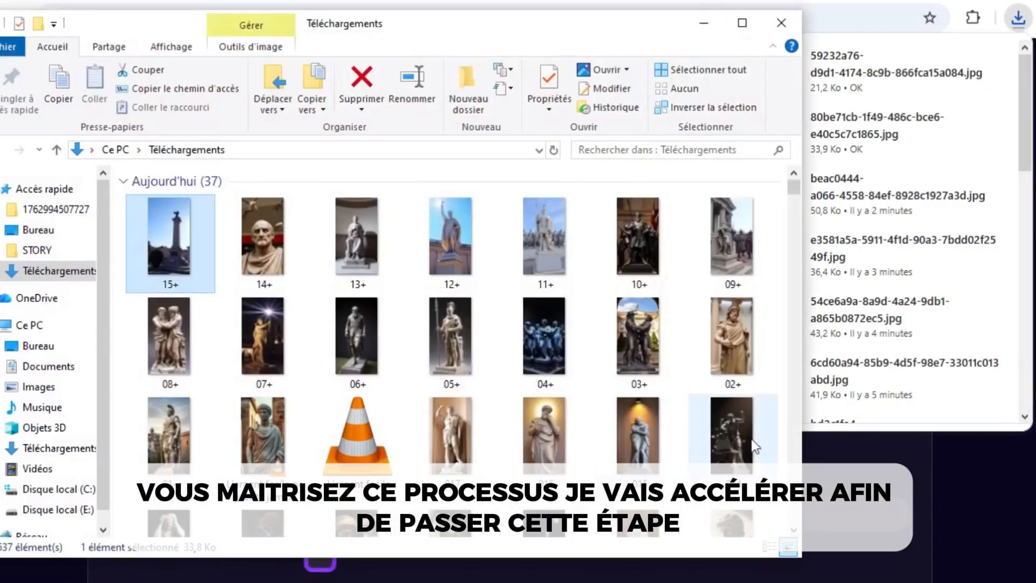
right_click(781, 233)
click(820, 303)
click(209, 276)
click(421, 102)
text(16+)
key(Return)
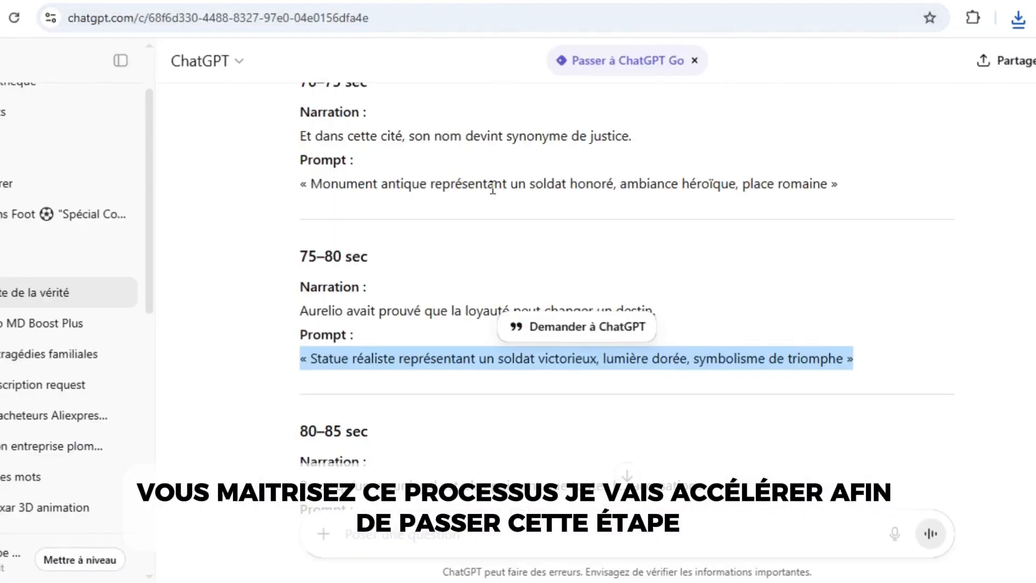
- Copy the 80–85 sec image prompt from the ChatGPT script and generate the marble hands and heart image in DeepAI
scroll(526, 248, down, 5)
triple_click(342, 190)
right_click(330, 199)
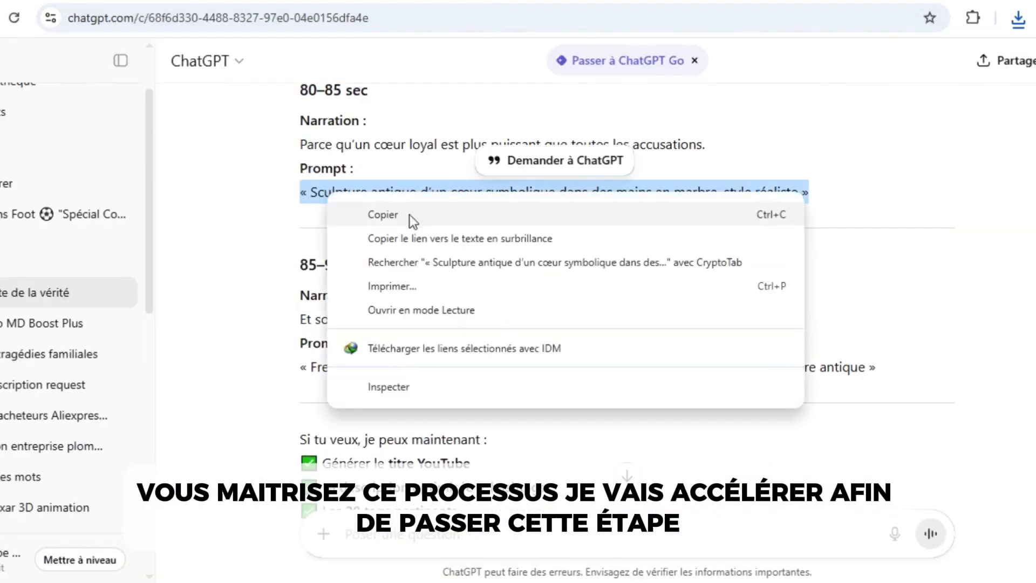
click(410, 215)
key(ctrl+Tab)
scroll(224, 419, up, 3)
key(ctrl+a)
key(ctrl+v)
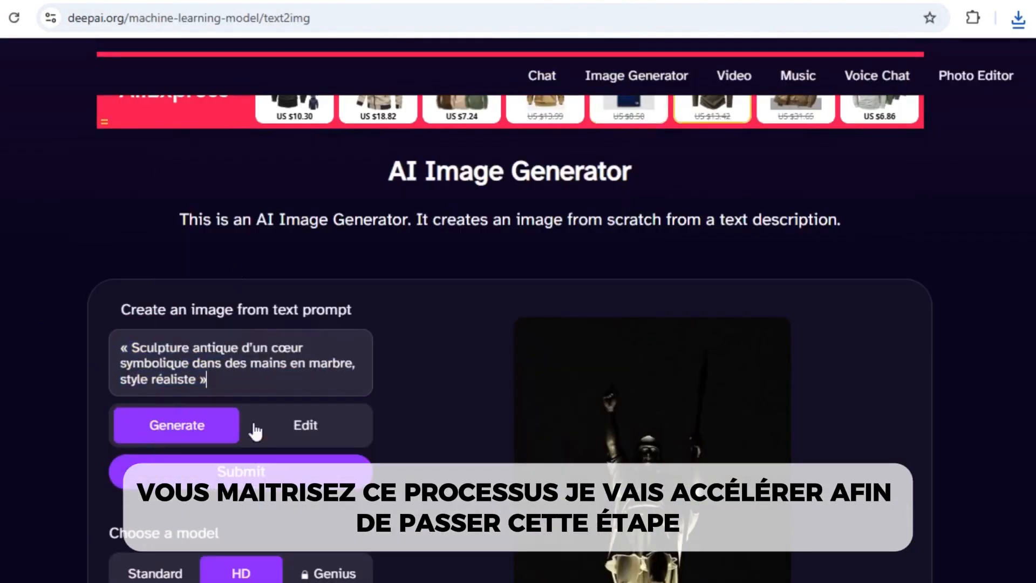
click(254, 465)
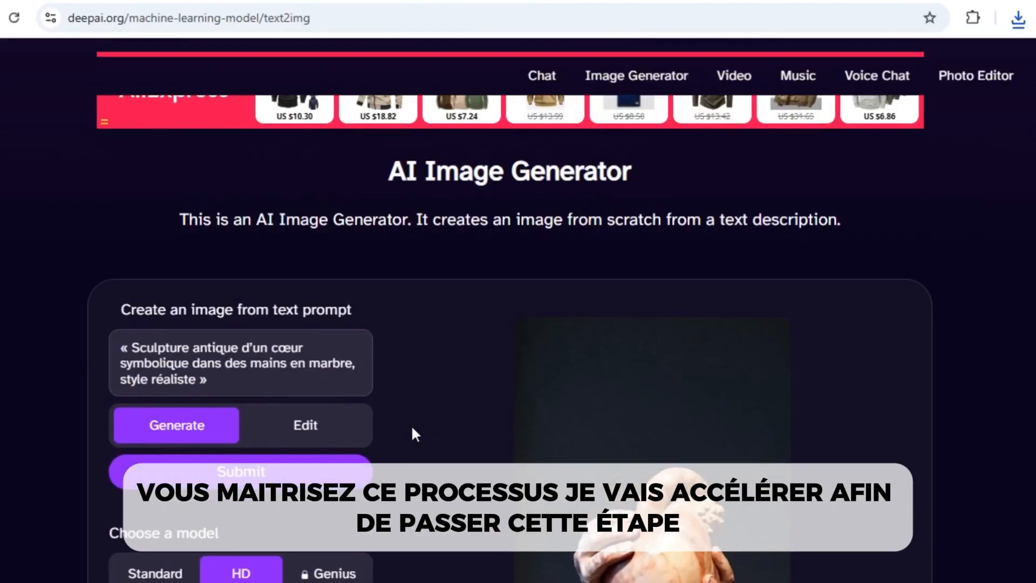
- Download the heart sculpture image and rename the new file in the Téléchargements folder as 17+
scroll(412, 433, down, 6)
scroll(472, 462, up, 7)
scroll(470, 469, down, 3)
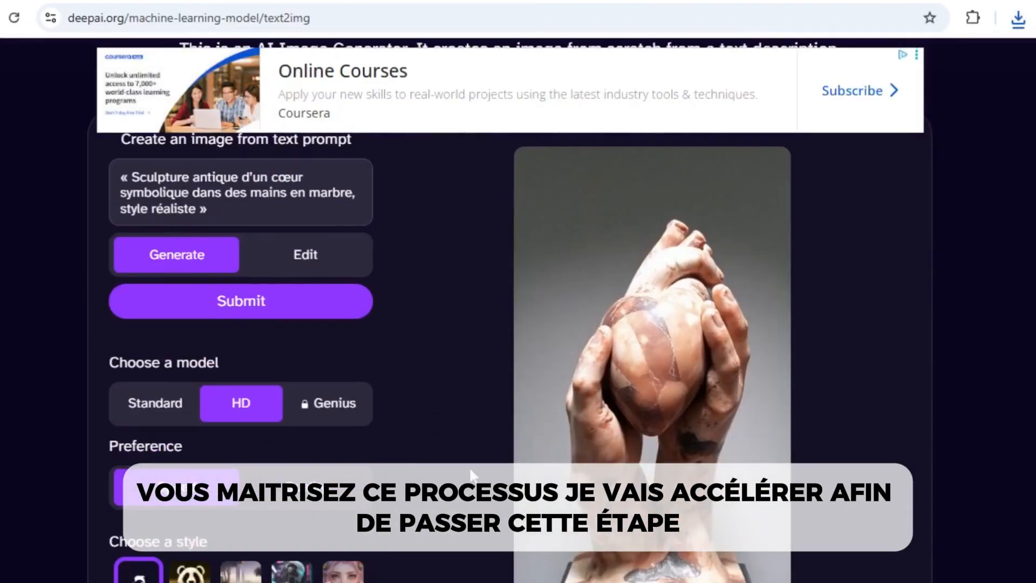
scroll(472, 475, down, 3)
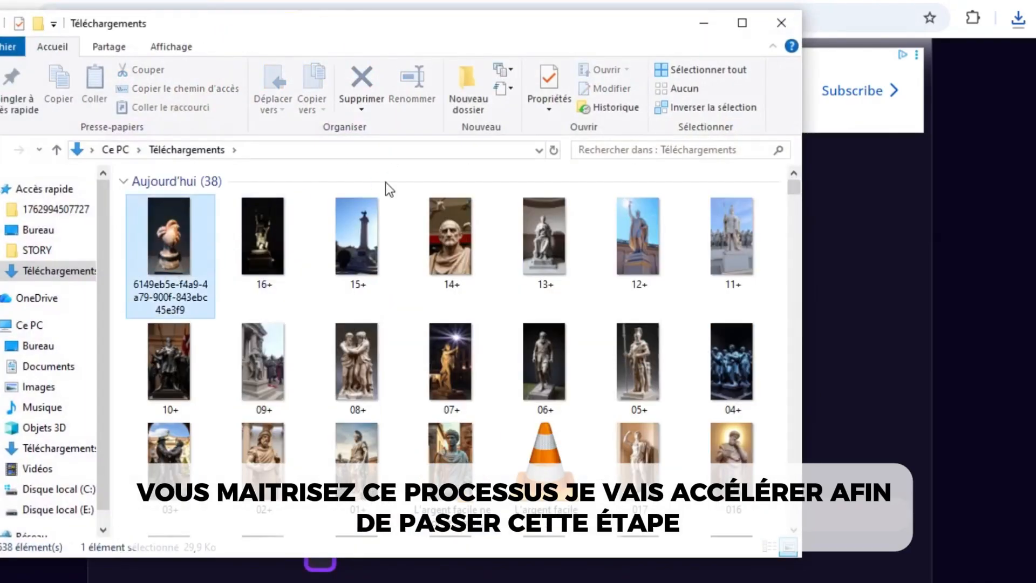
click(417, 100)
text(17+)
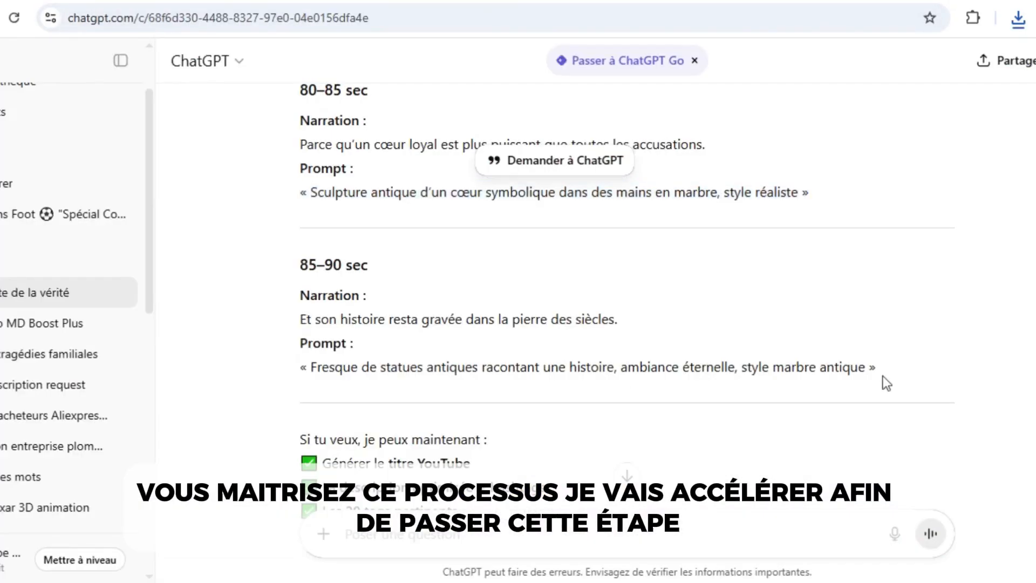
- Copy the 85–90 sec image prompt from the ChatGPT script and generate the antique statue fresco image in DeepAI
drag(877, 368, 300, 368)
right_click(430, 361)
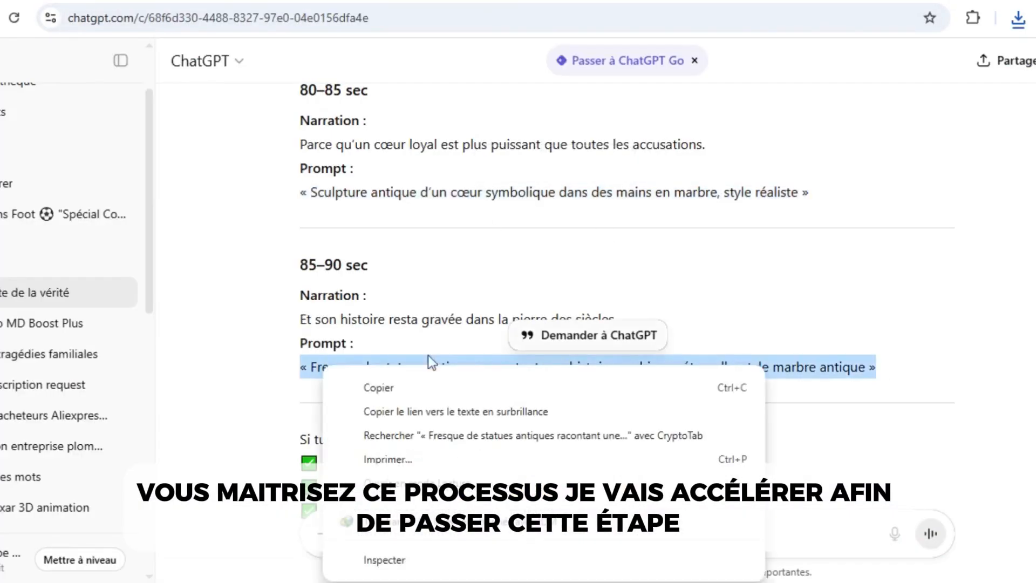
click(379, 388)
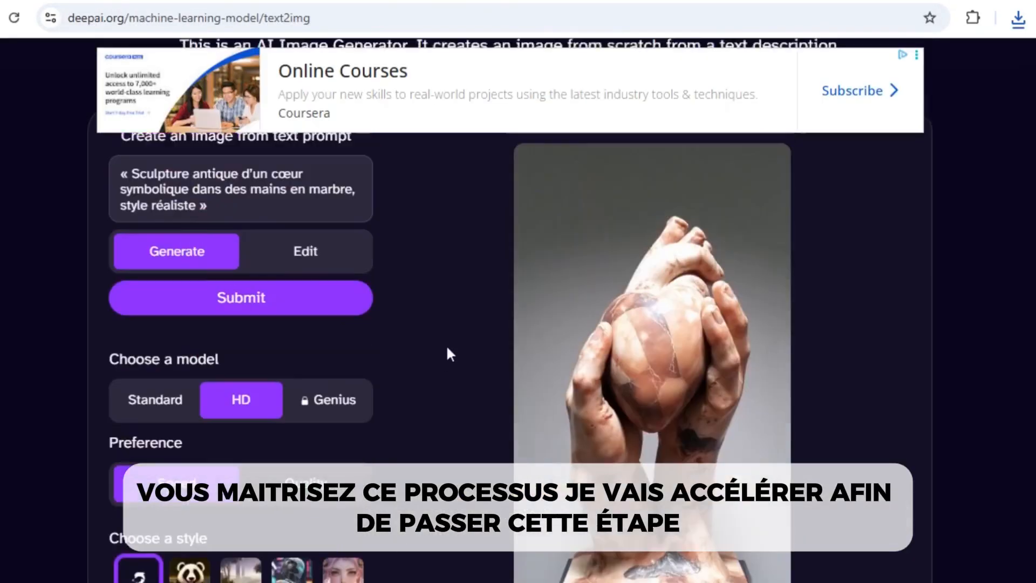
key(ctrl+a)
key(ctrl+v)
click(241, 301)
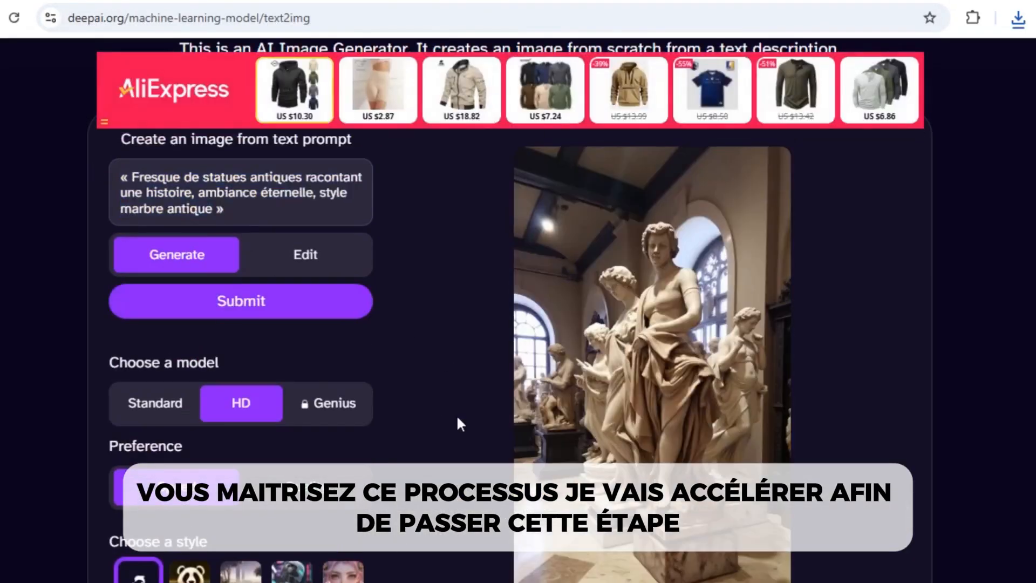
- Download the statue fresco image and generate another version from the same prompt
scroll(544, 516, down, 3)
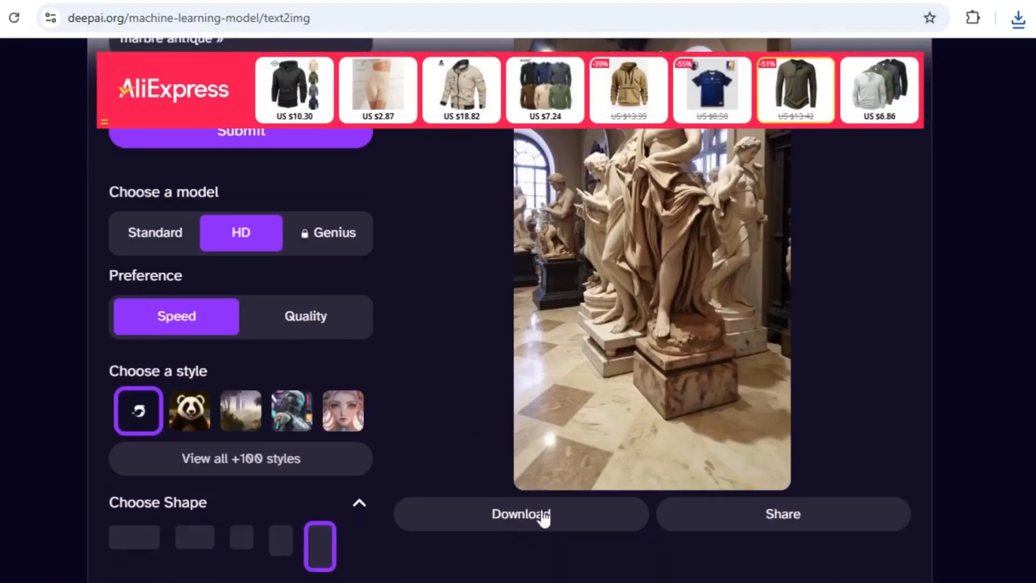
click(543, 515)
scroll(423, 397, up, 2)
click(245, 218)
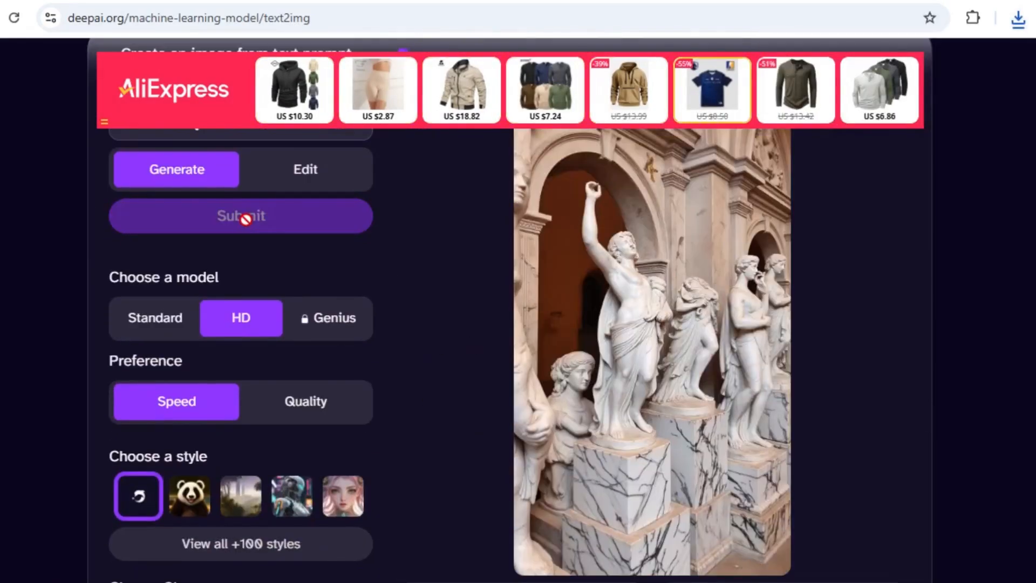
scroll(342, 312, up, 2)
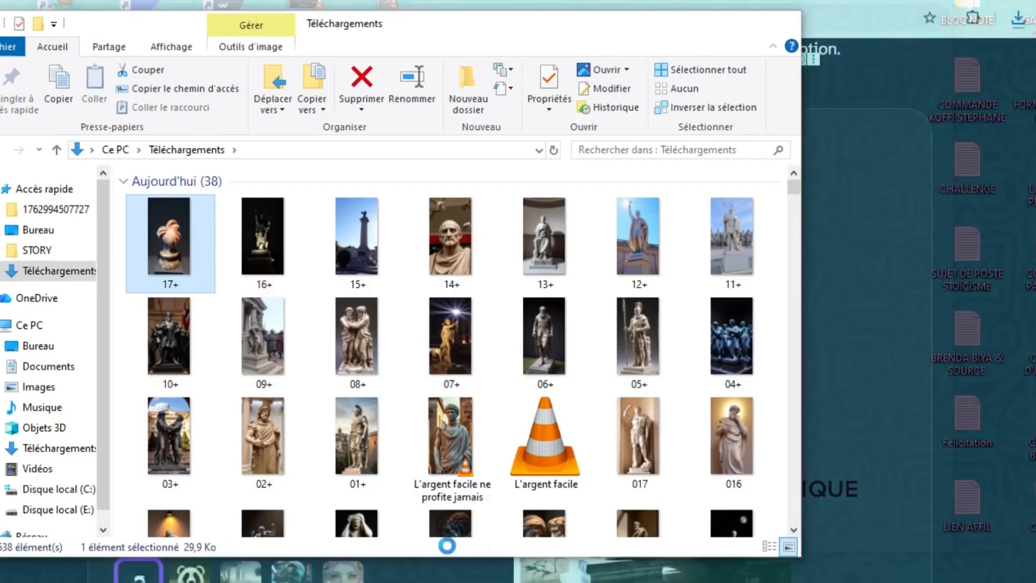
- Rename the newly downloaded statue fresco file in the Téléchargements folder as 18+
right_click(785, 453)
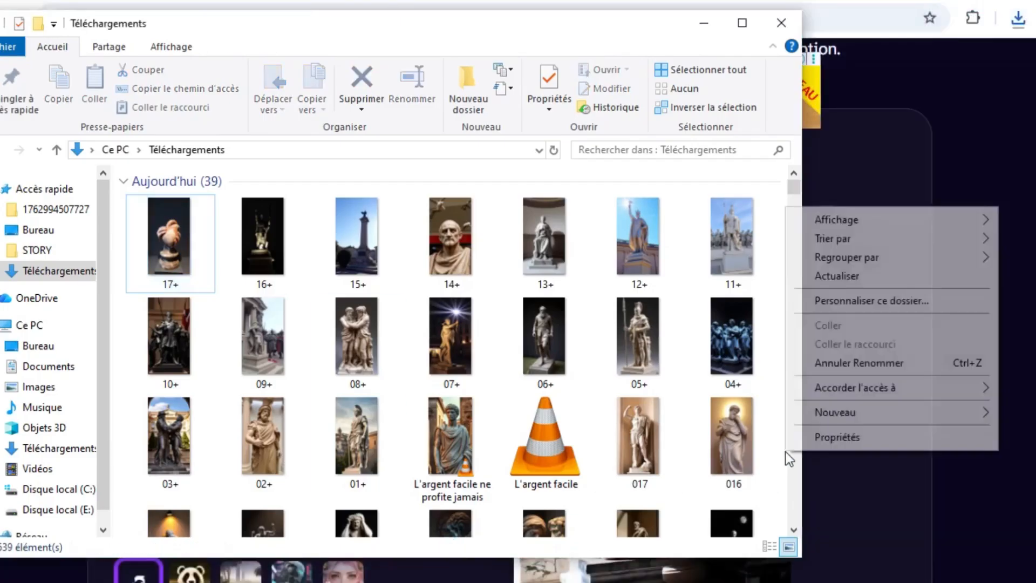
click(210, 286)
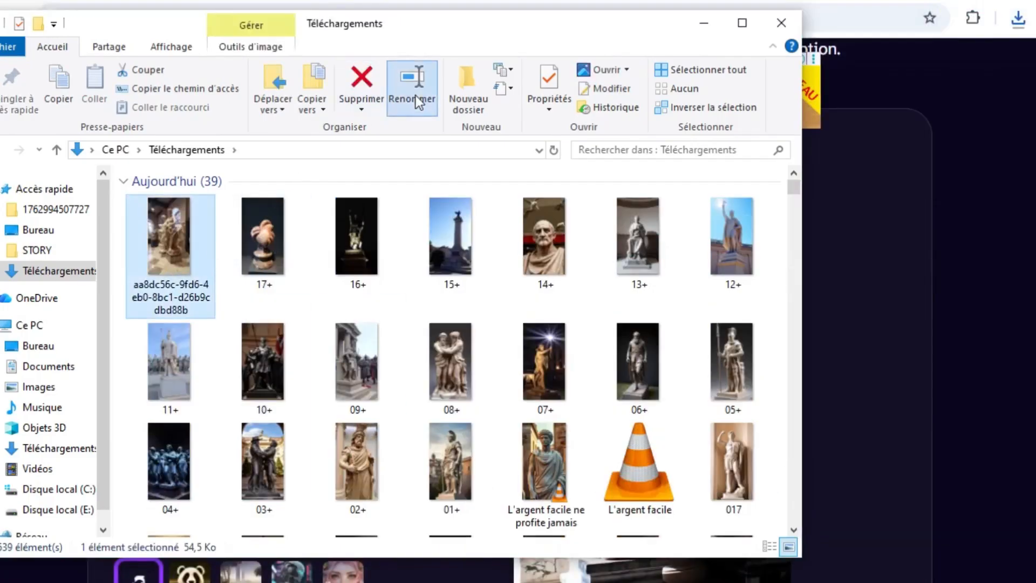
click(416, 95)
text(18+)
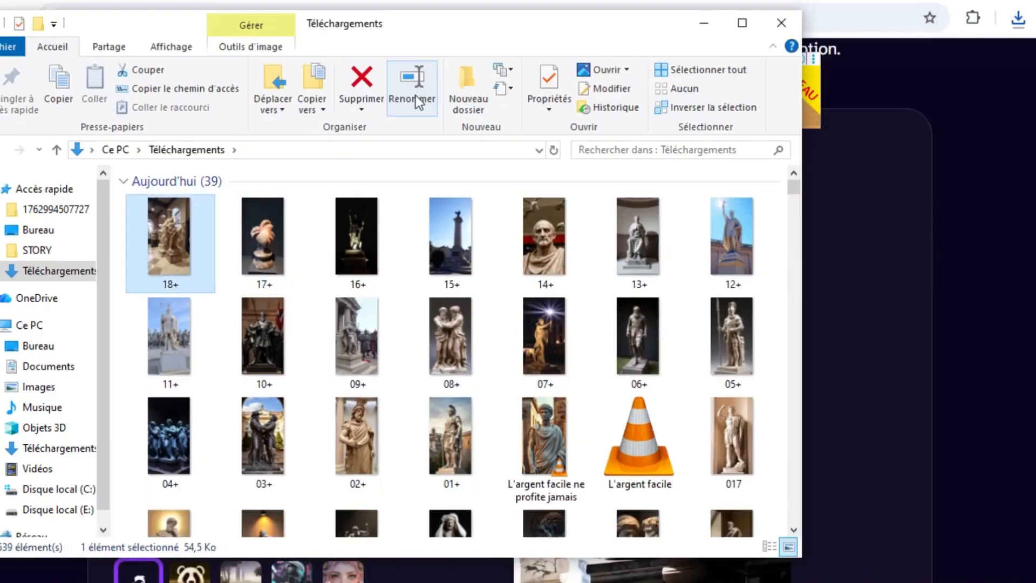
key(Return)
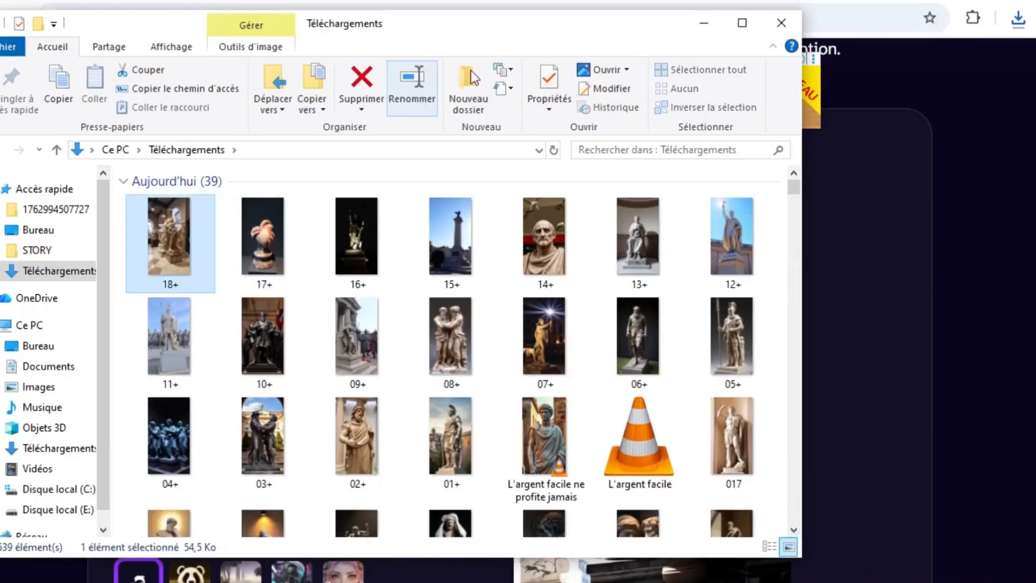
click(703, 24)
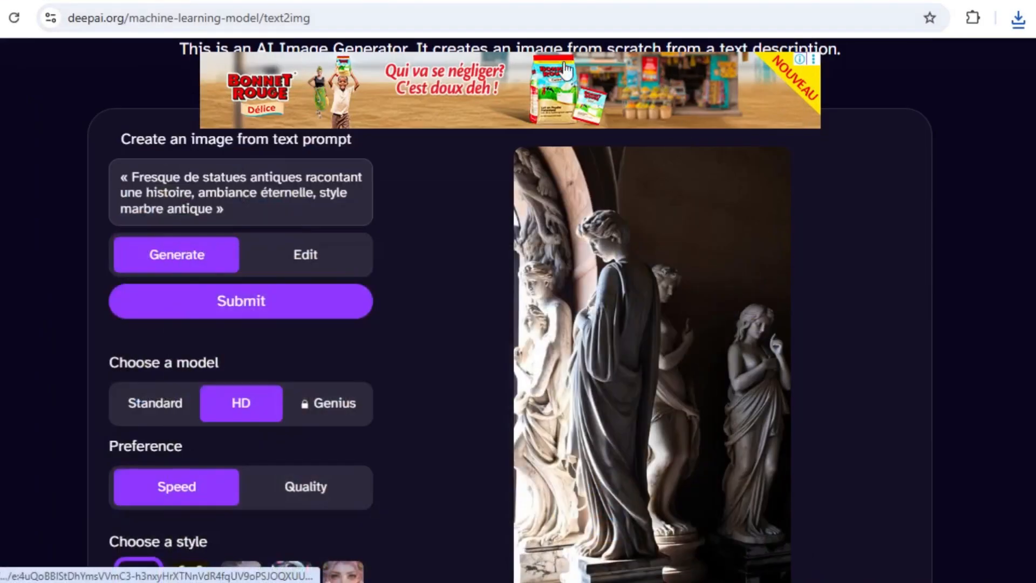
- Switch to the Word document and copy the full Prompt 3 text requesting a YouTube title, description and 20 tags
key(ctrl+shift+Tab)
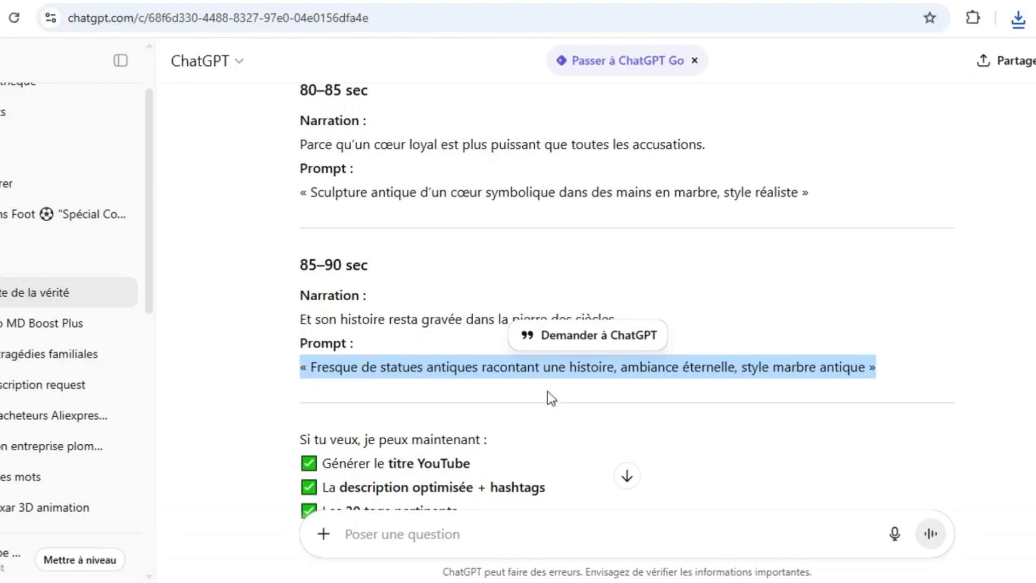
scroll(593, 289, down, 3)
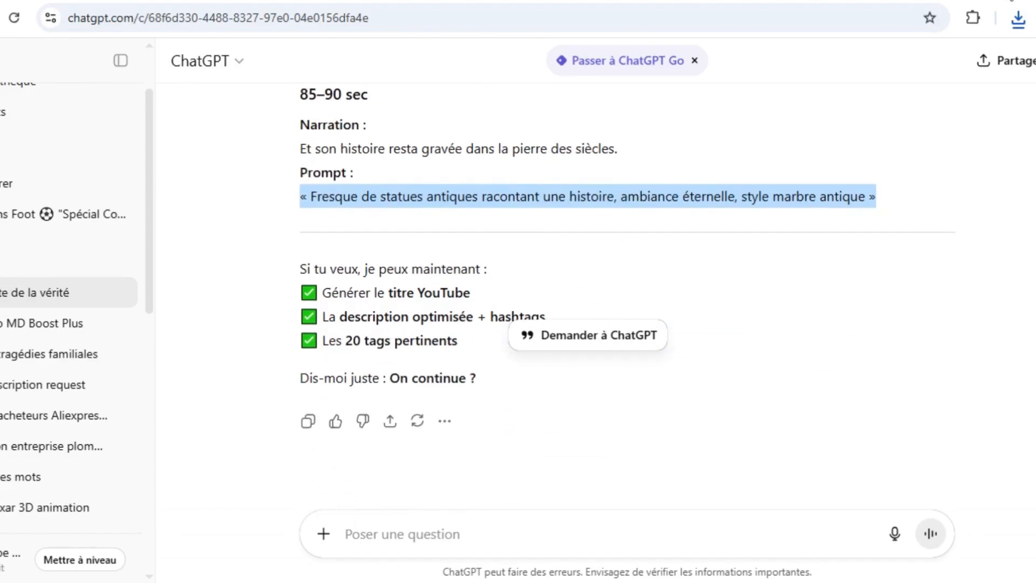
click(1011, 0)
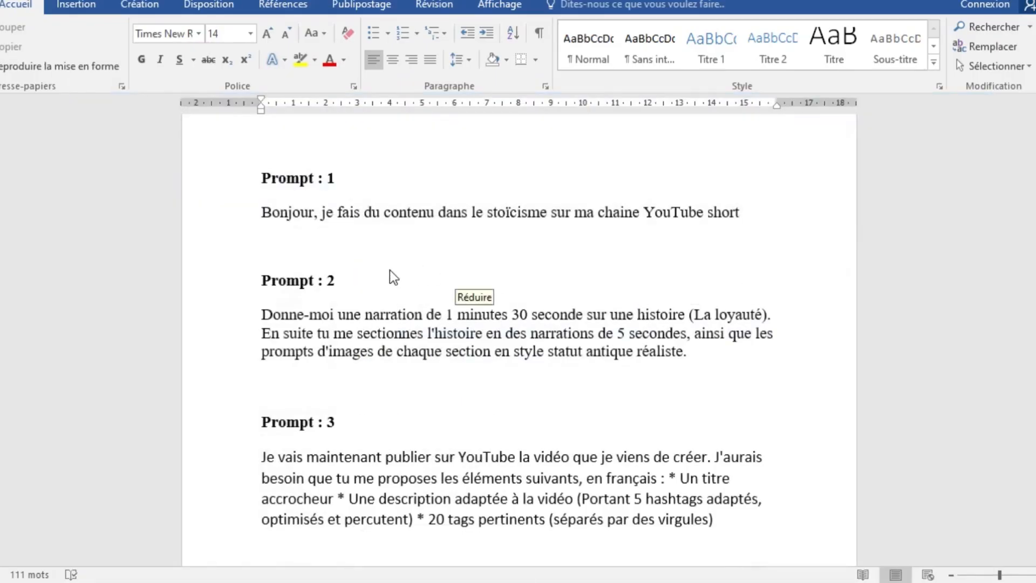
scroll(430, 300, down, 1)
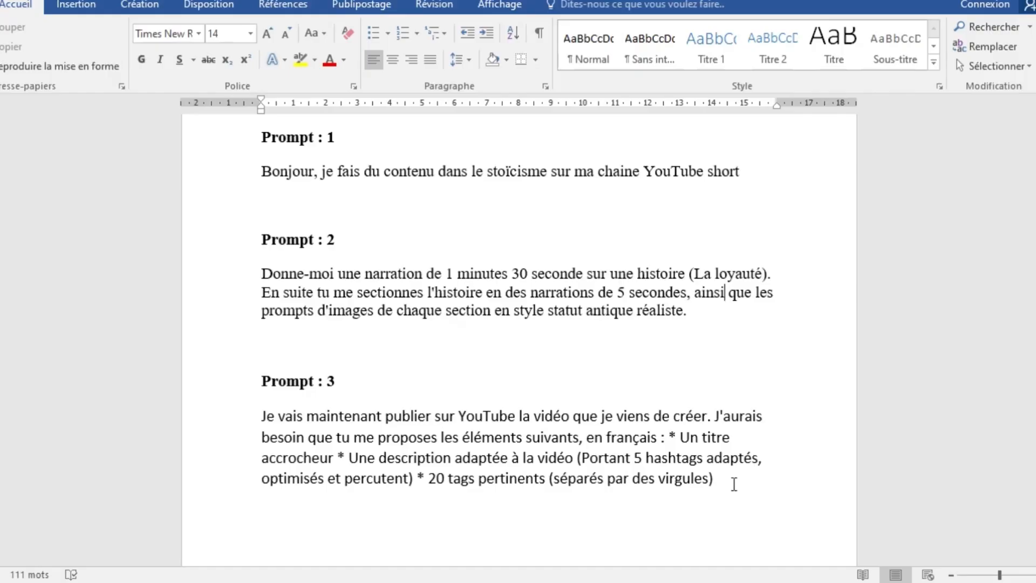
drag(713, 484, 267, 422)
key(ctrl+c)
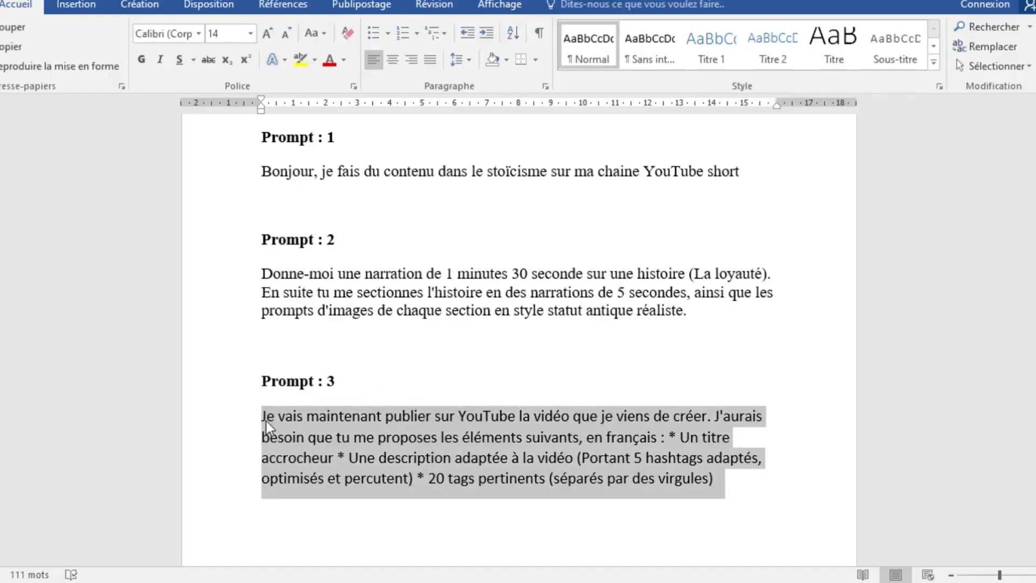
right_click(267, 421)
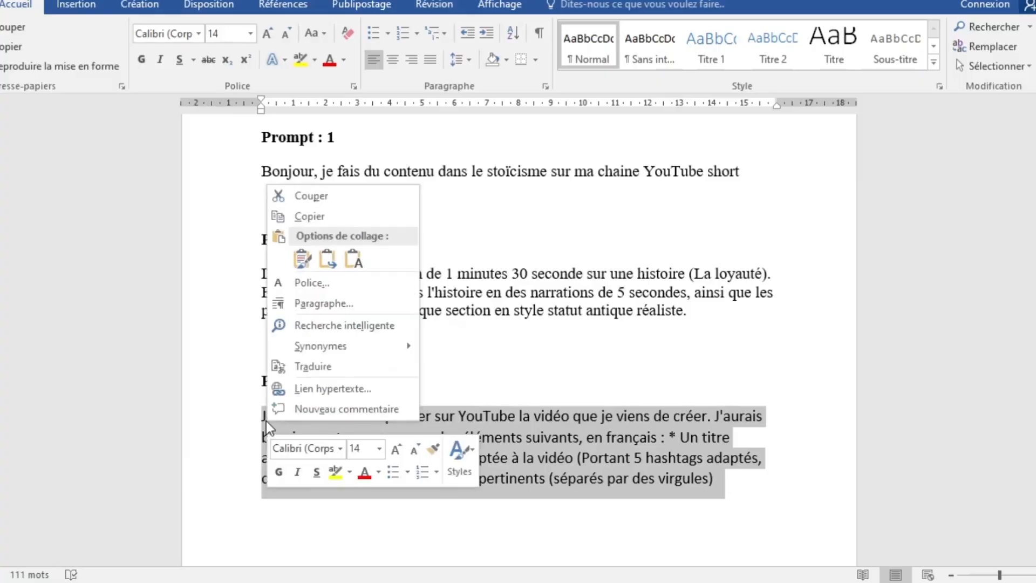
click(318, 217)
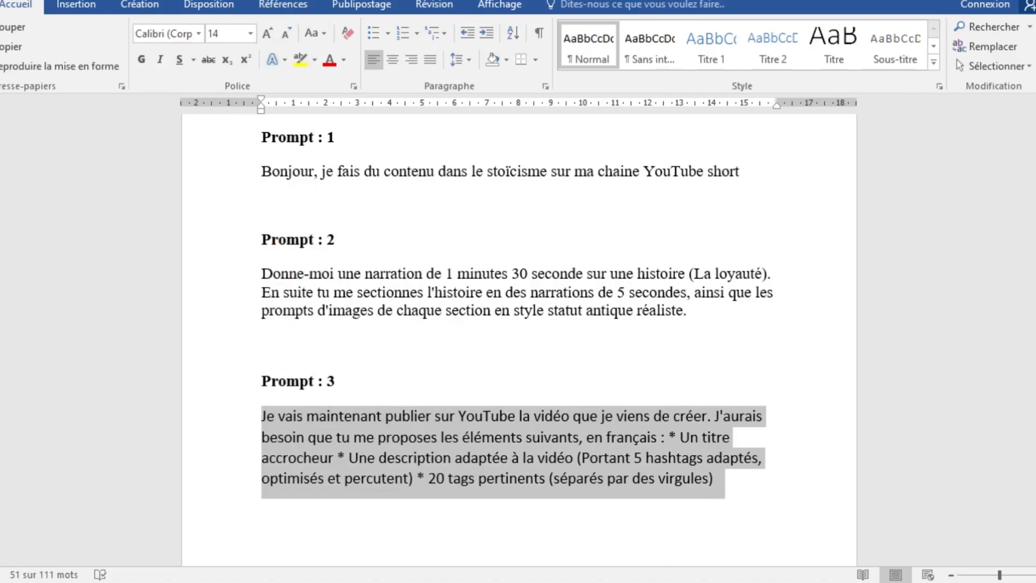
- Return to the ChatGPT conversation and paste the copied Prompt 3 text into the message box
click(580, 538)
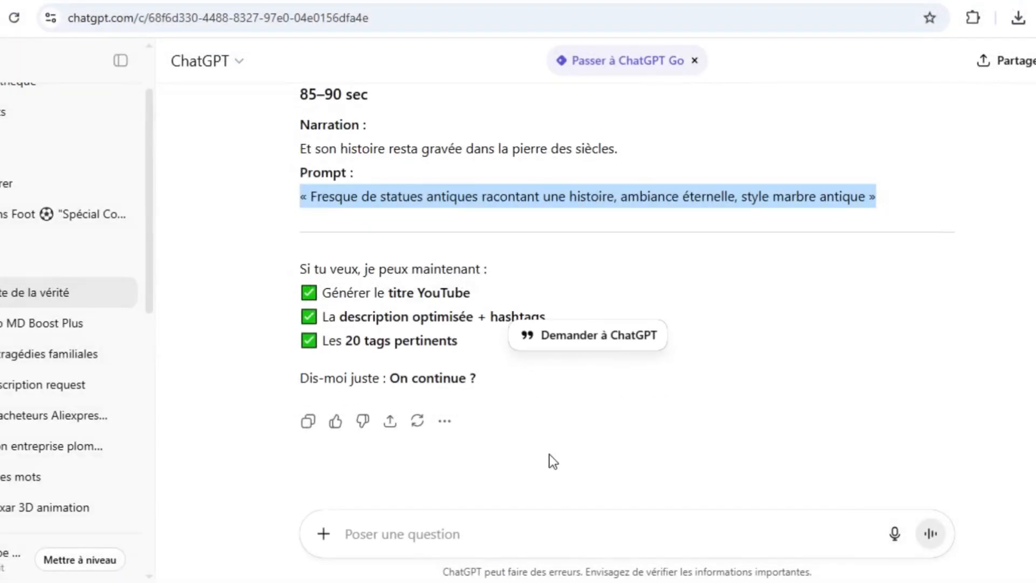
click(412, 533)
right_click(411, 532)
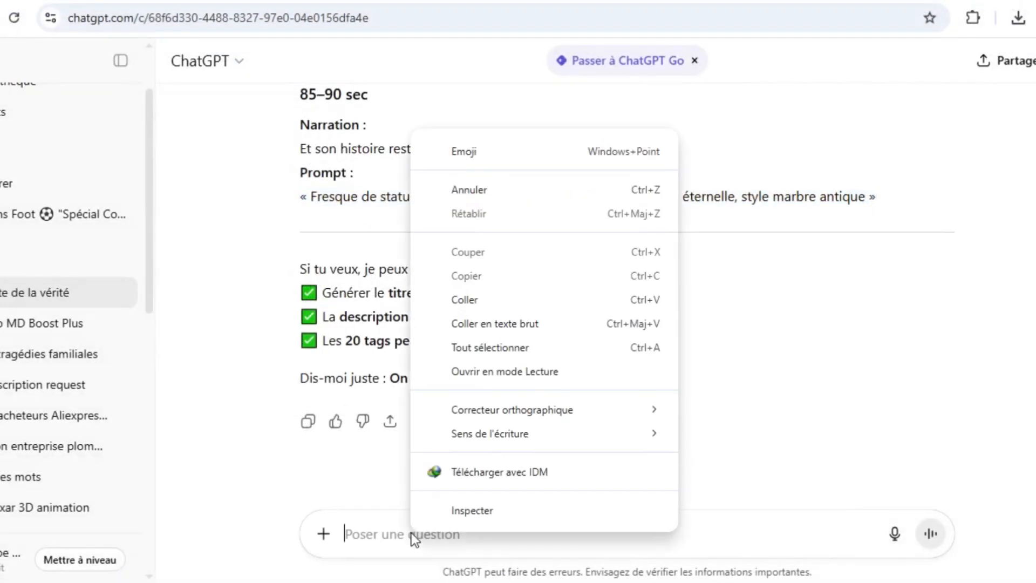
click(465, 300)
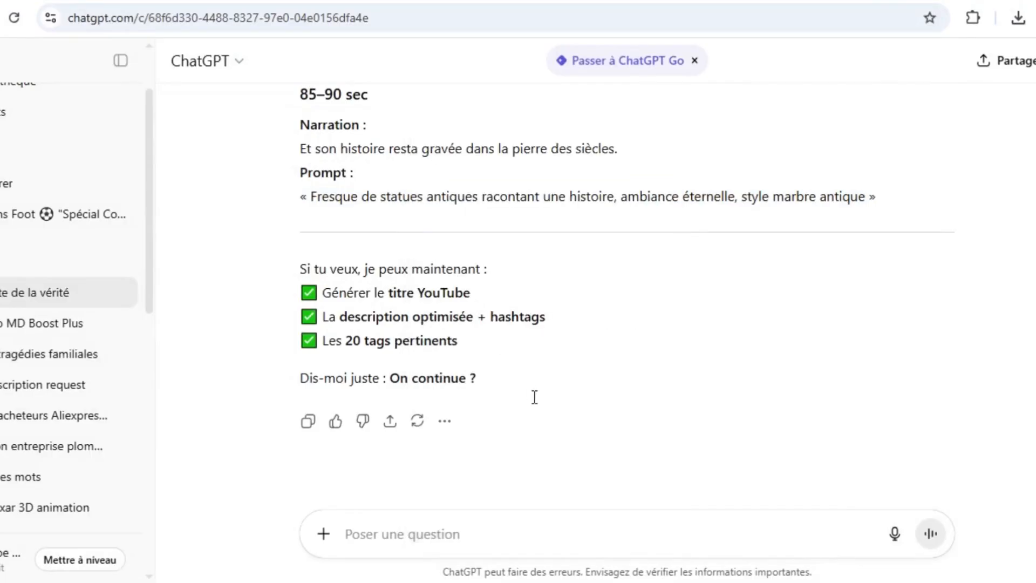
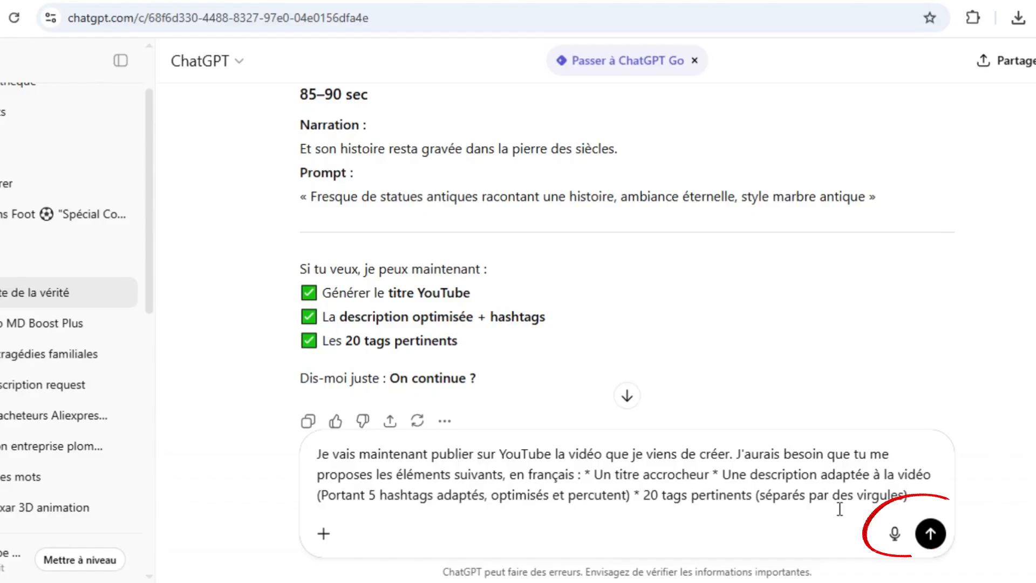
- Send the request for a YouTube title, description and 20 tags, and review the generated answer down to the tags
click(929, 534)
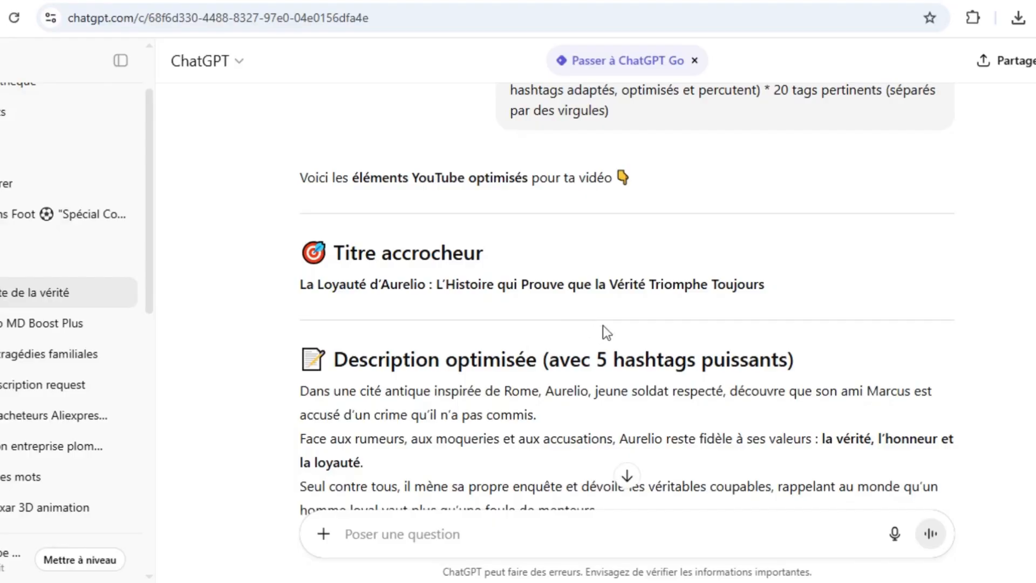
scroll(860, 304, down, 3)
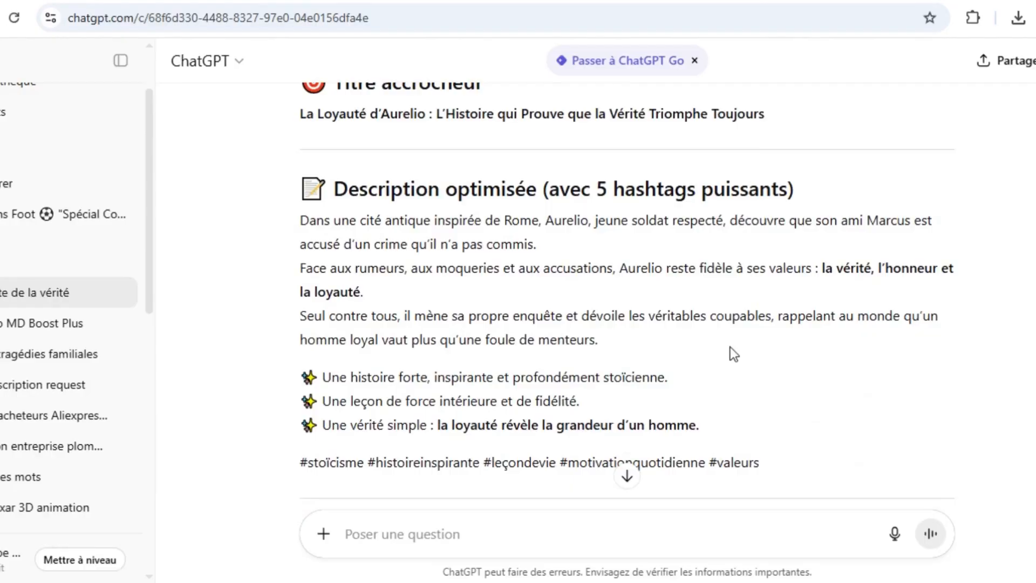
scroll(730, 347, down, 5)
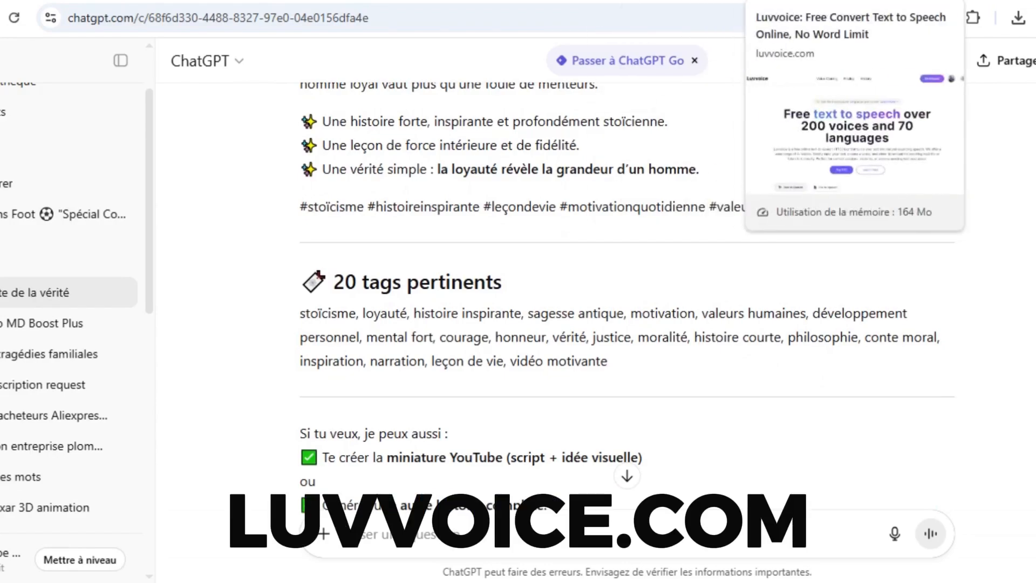
- Switch to Luvvoice, choose French (Belgium) with the Gerard (Male) voice, and place the cursor in the empty text-to-speech field
click(780, 1)
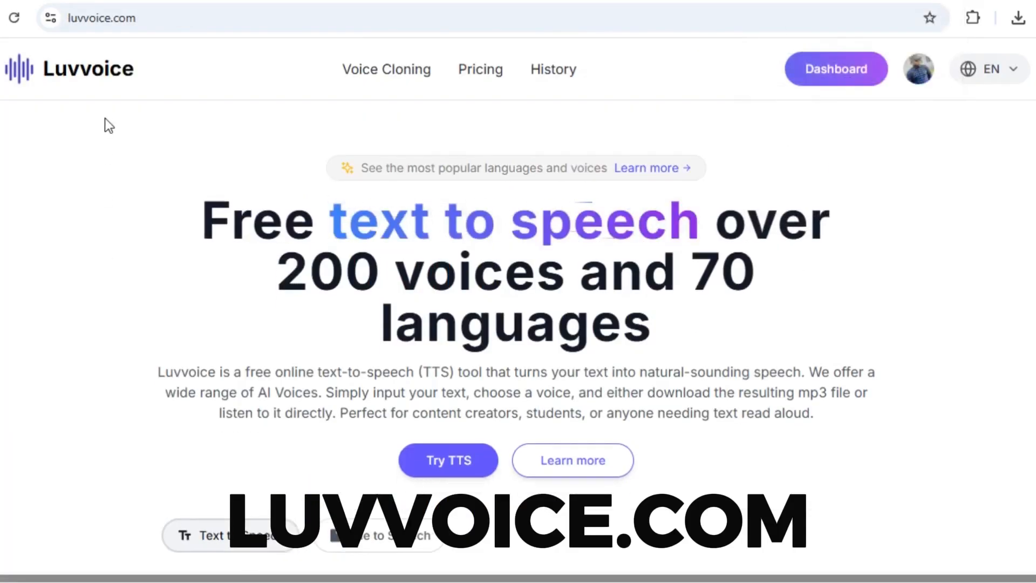
scroll(190, 153, down, 5)
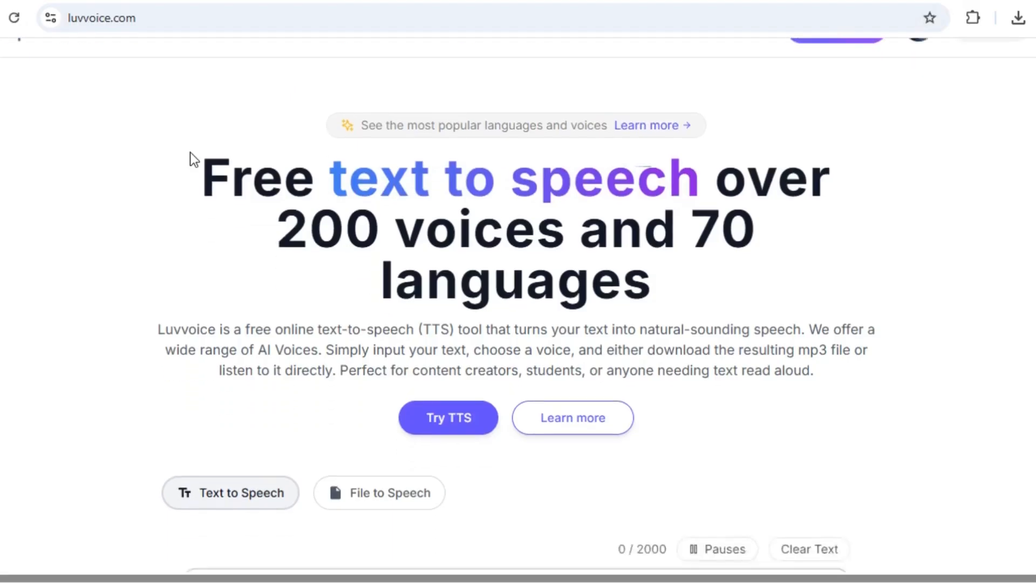
scroll(190, 157, down, 2)
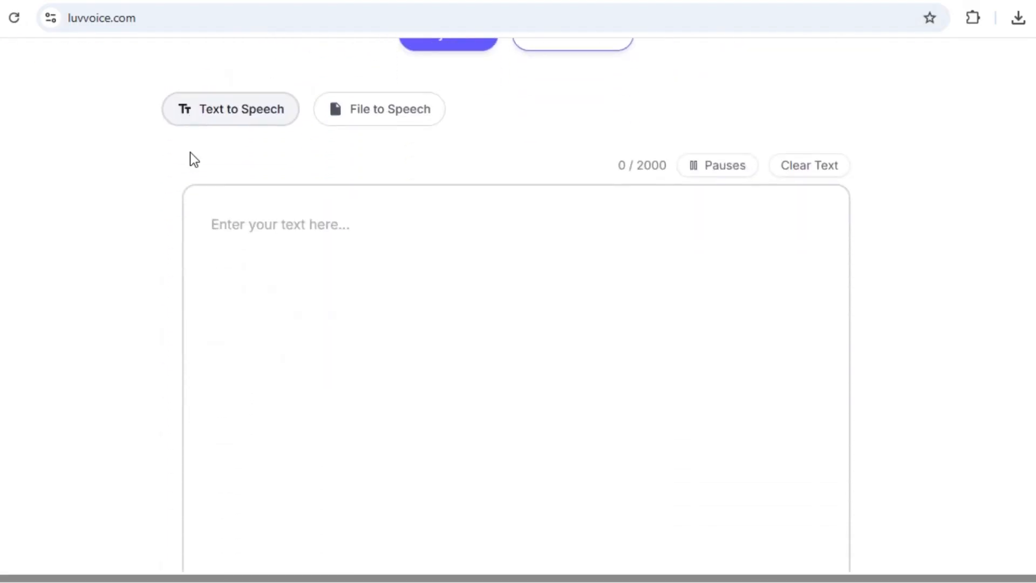
scroll(190, 156, down, 2)
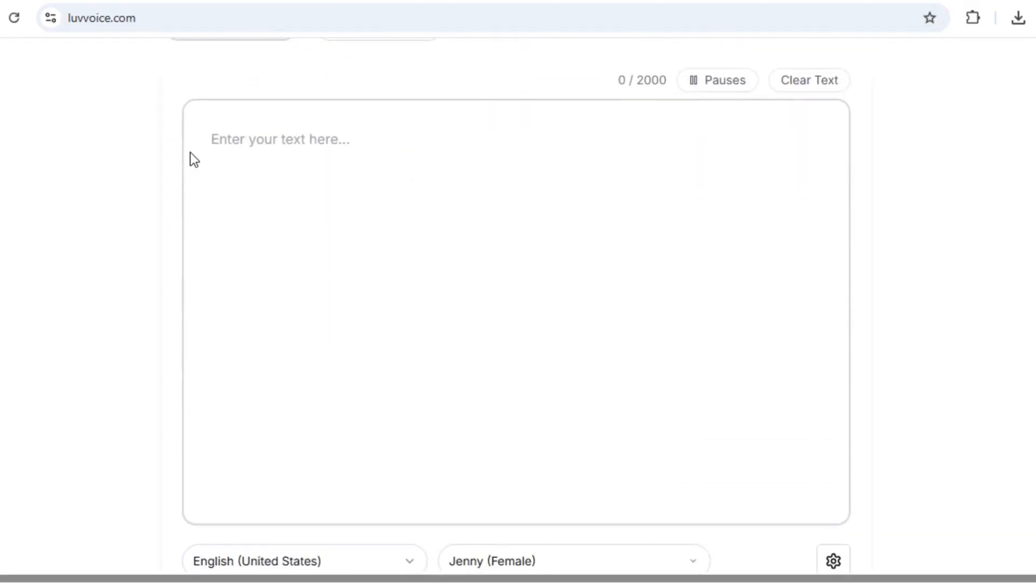
scroll(190, 152, up, 2)
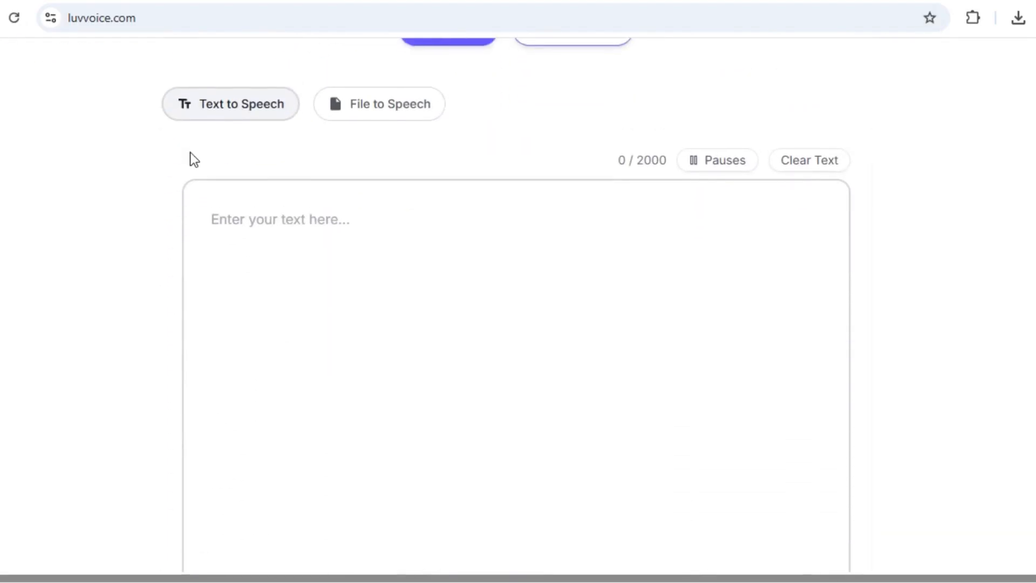
scroll(189, 153, down, 4)
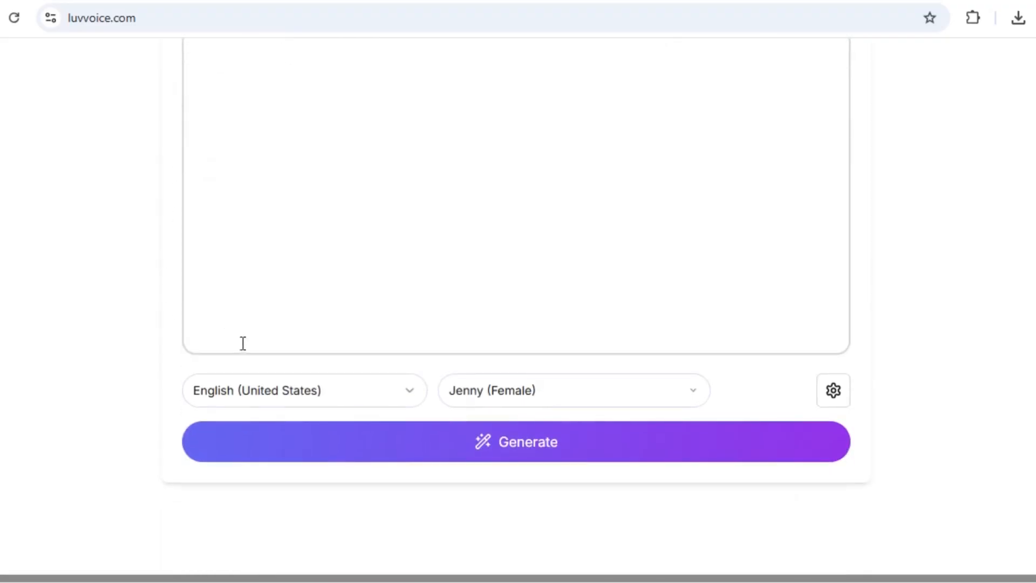
click(249, 393)
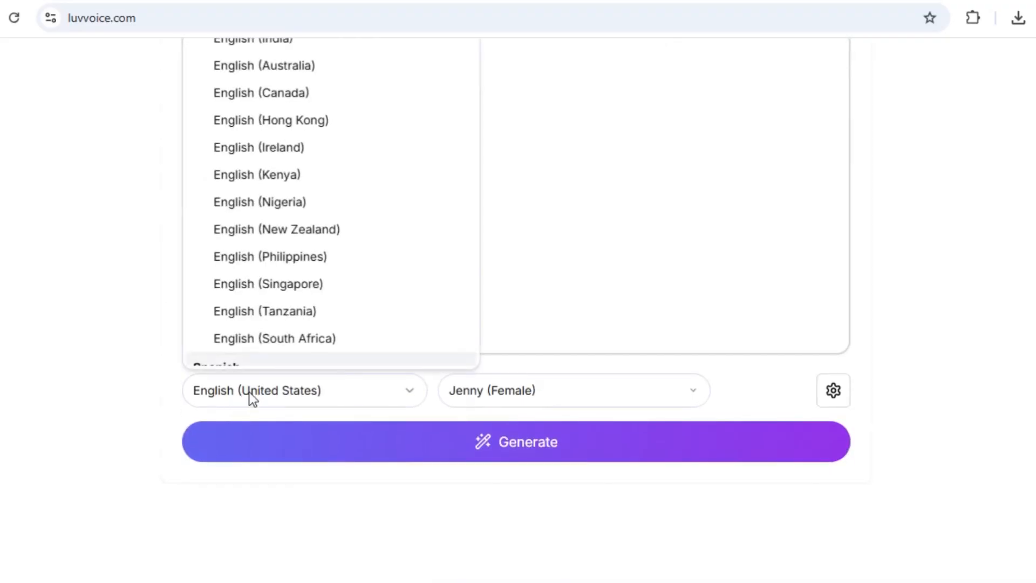
key(f)
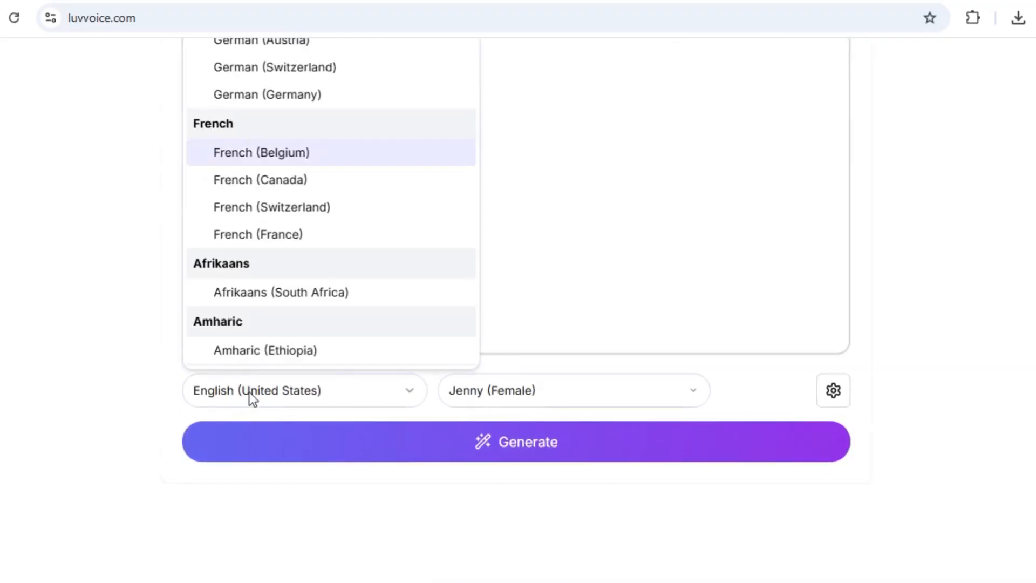
click(303, 153)
click(566, 398)
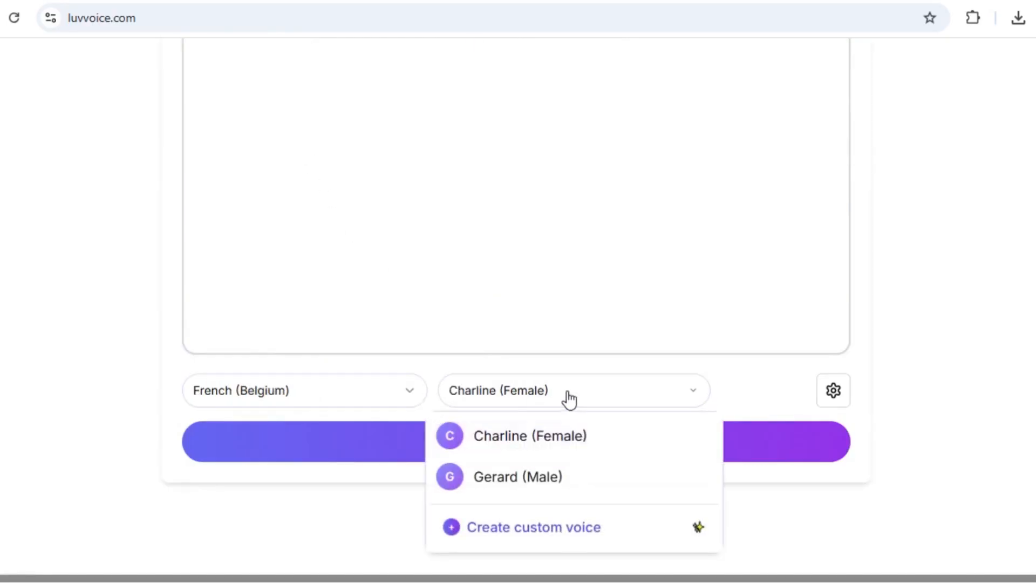
click(532, 481)
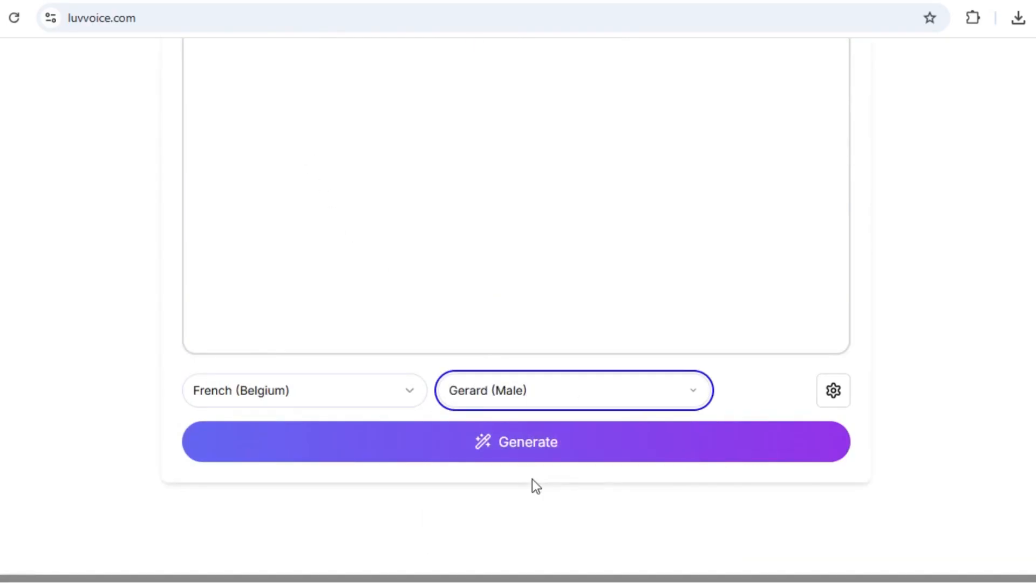
scroll(72, 273, up, 5)
click(287, 246)
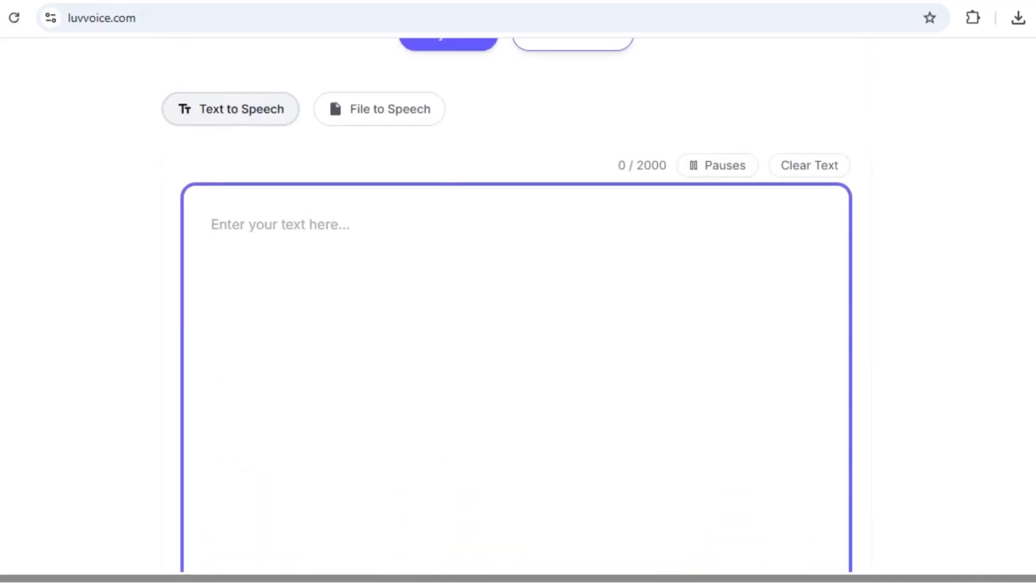
- Return to the ChatGPT conversation and look back through the answers above the 20 tags for the narration text
click(497, 2)
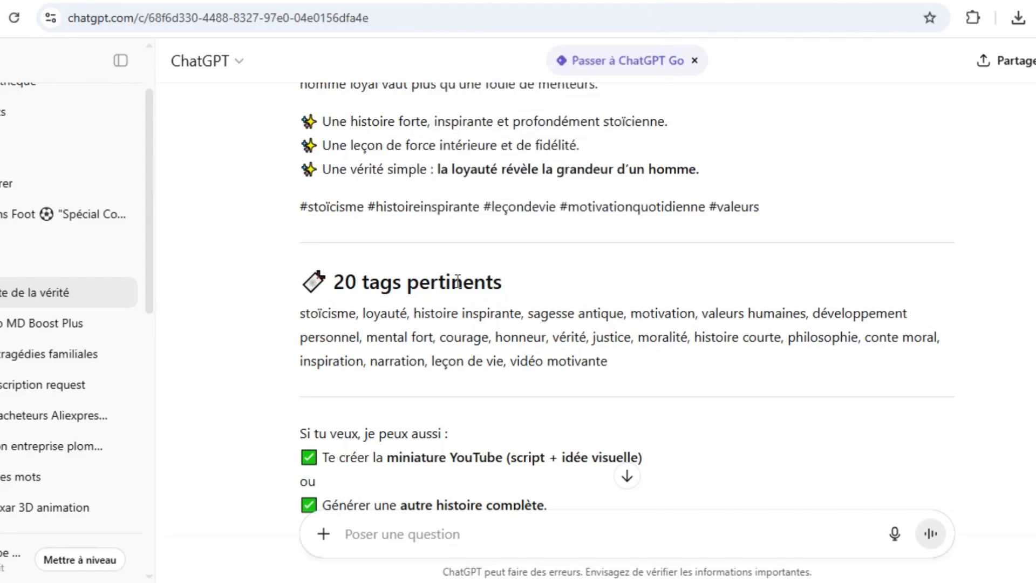
scroll(457, 281, up, 10)
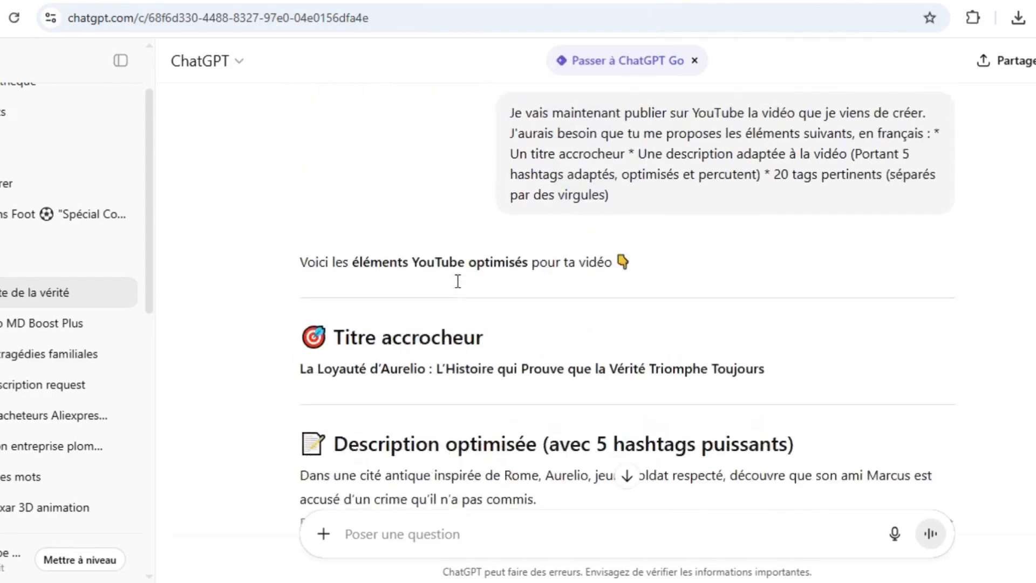
scroll(458, 281, up, 10)
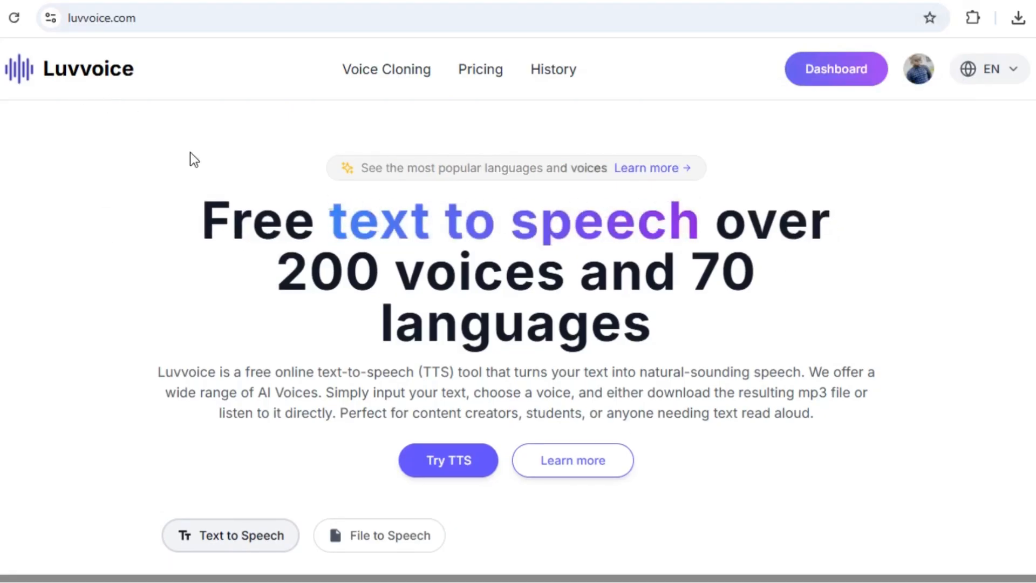
- In Luvvoice, set the speech language to French (Belgium) and the voice to Gerard (Male), and activate the text field
scroll(192, 158, down, 5)
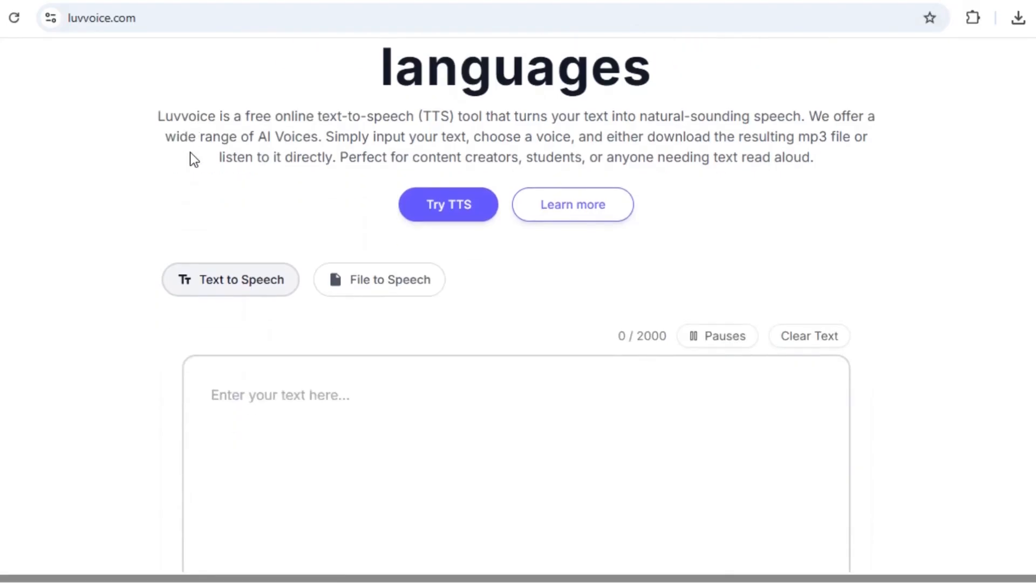
scroll(190, 152, down, 3)
scroll(189, 152, down, 2)
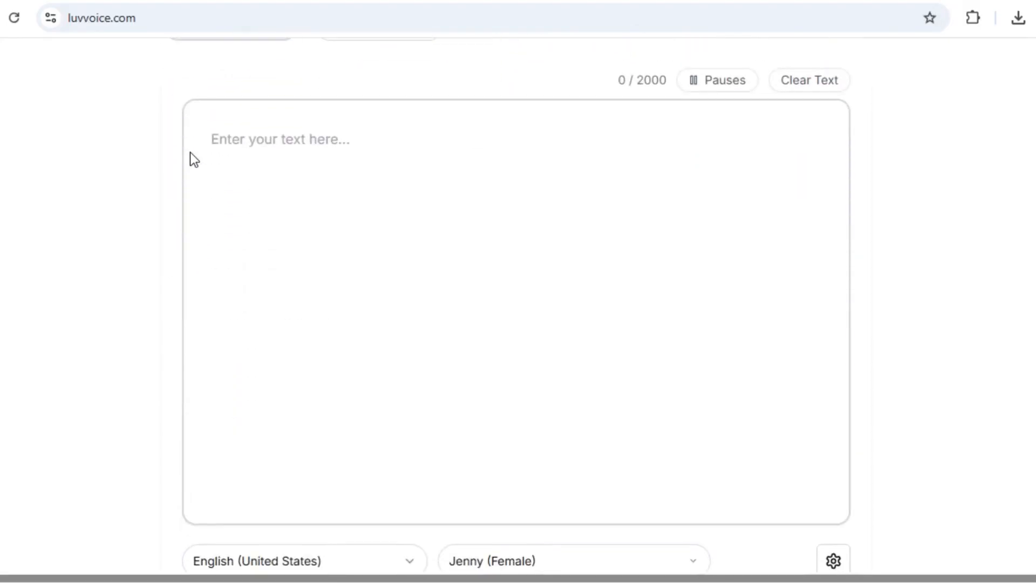
scroll(190, 152, up, 2)
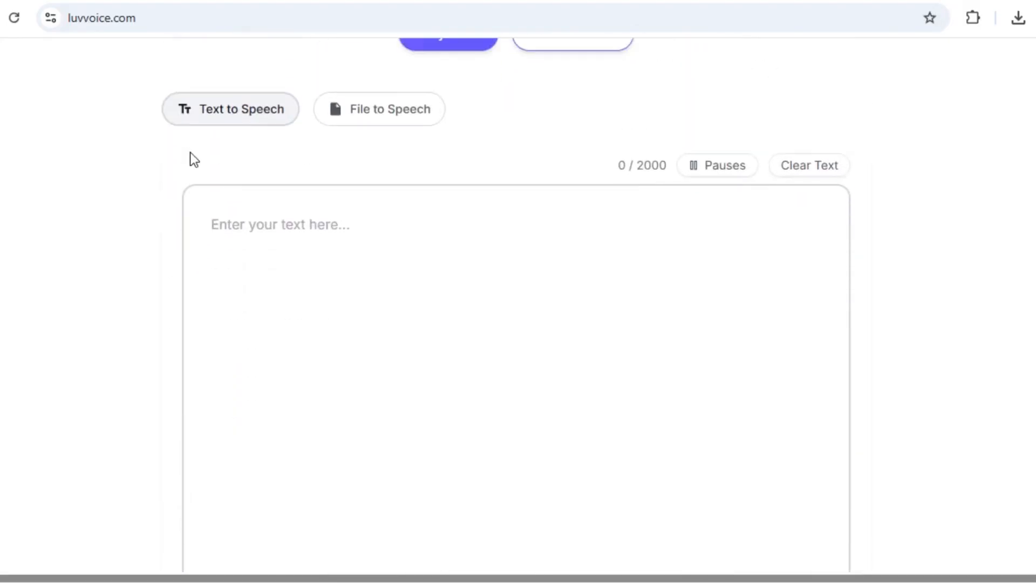
scroll(190, 152, down, 4)
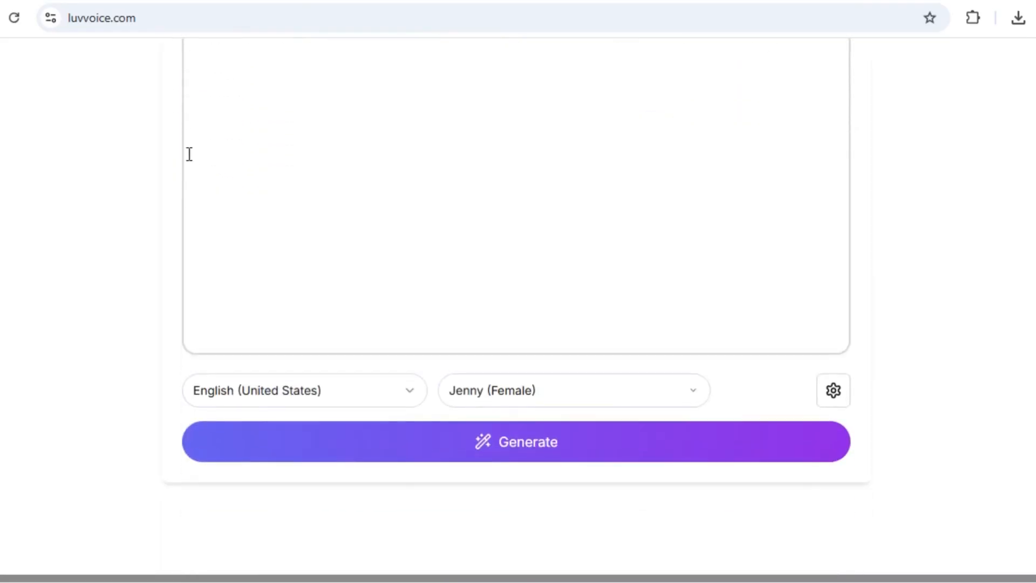
click(251, 400)
key(f)
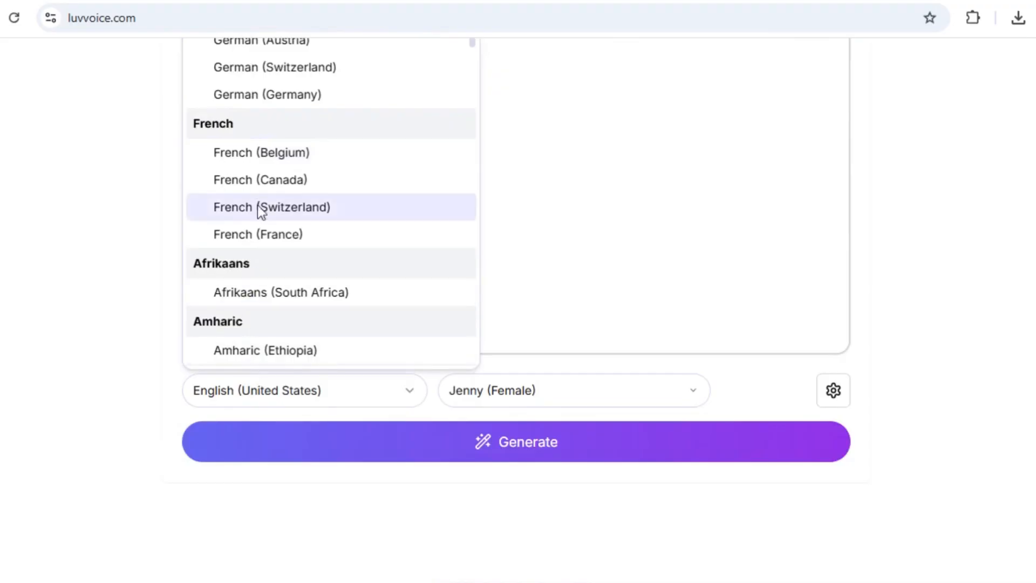
click(301, 154)
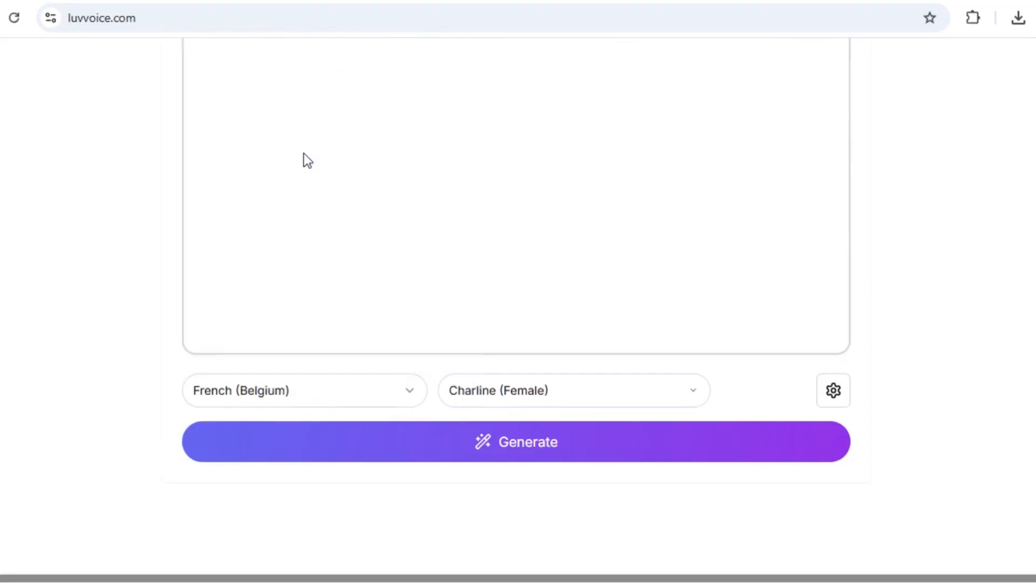
click(567, 400)
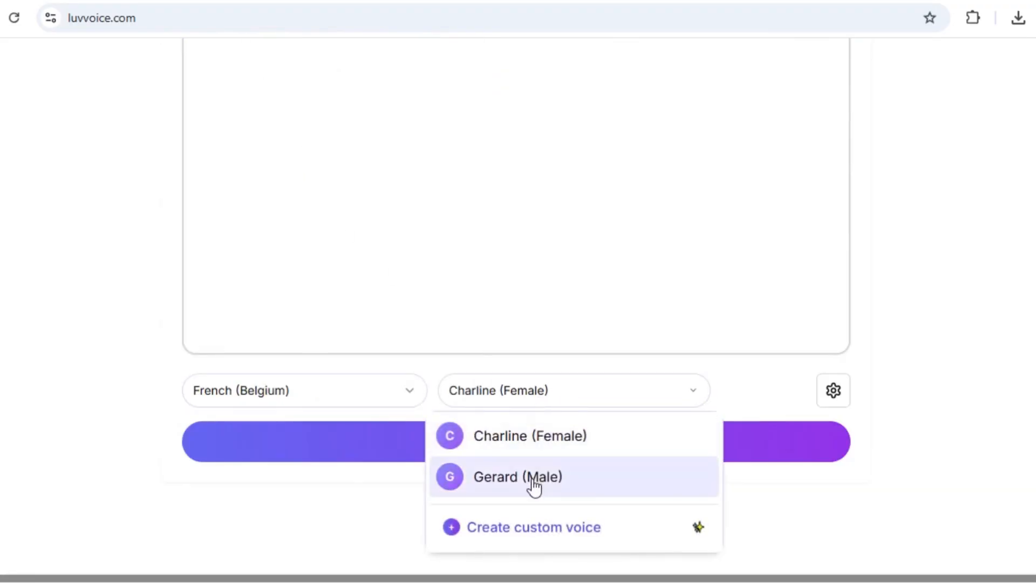
click(532, 478)
scroll(72, 273, up, 2)
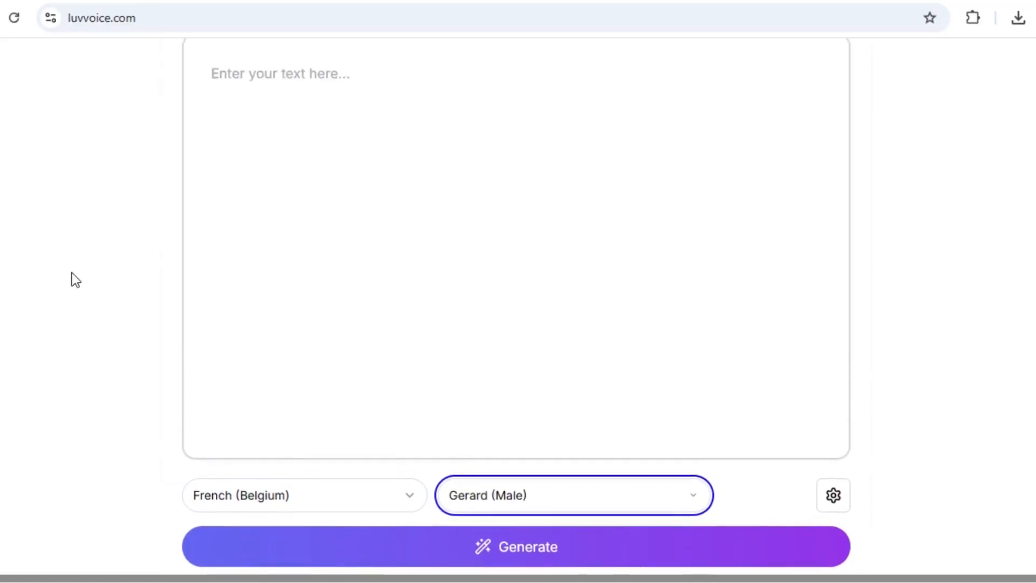
scroll(73, 273, up, 3)
click(287, 246)
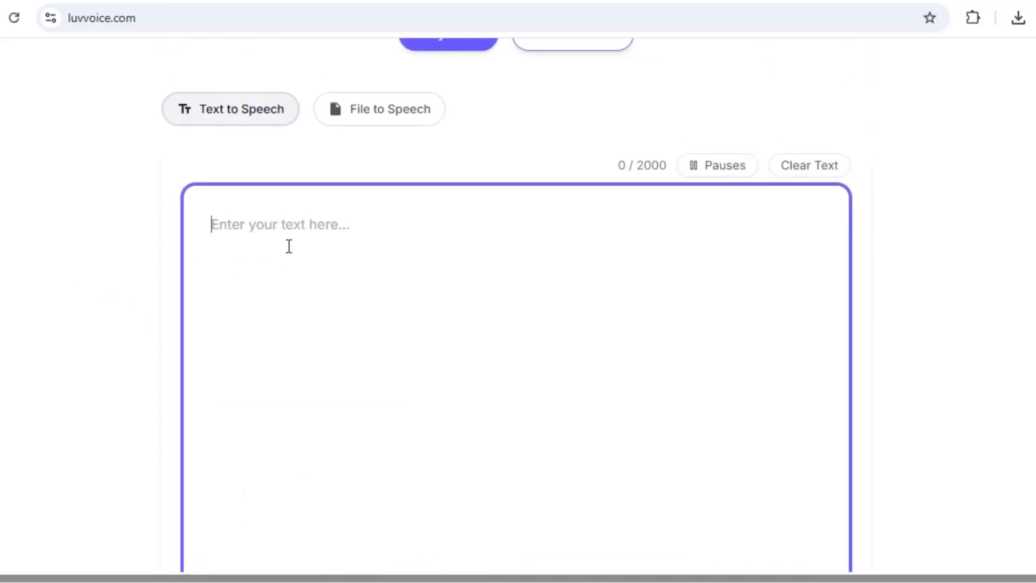
- Return to the ChatGPT conversation and find the 0–5 sec section at the start of the narration and prompt breakdown
click(475, 1)
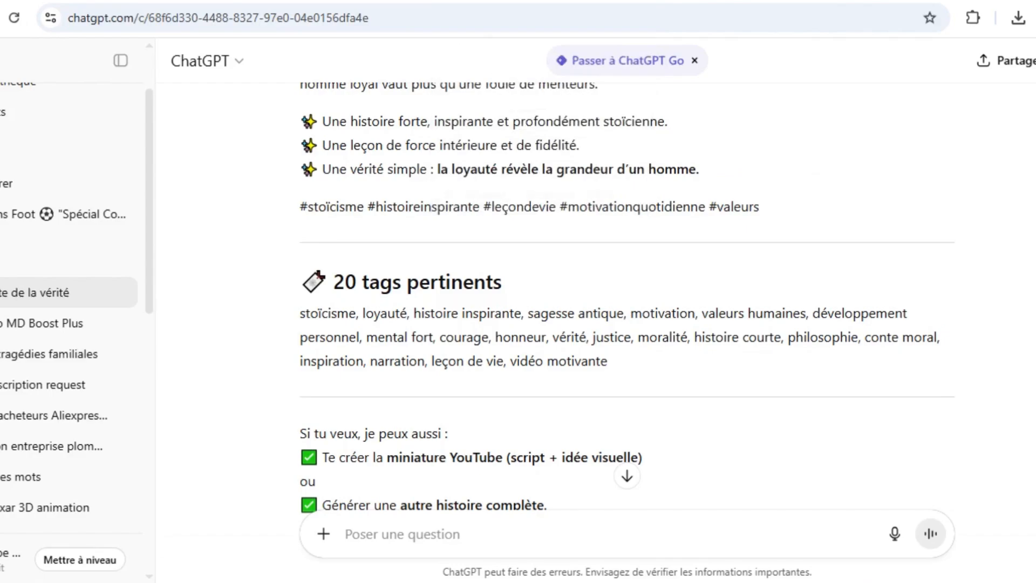
scroll(458, 281, up, 10)
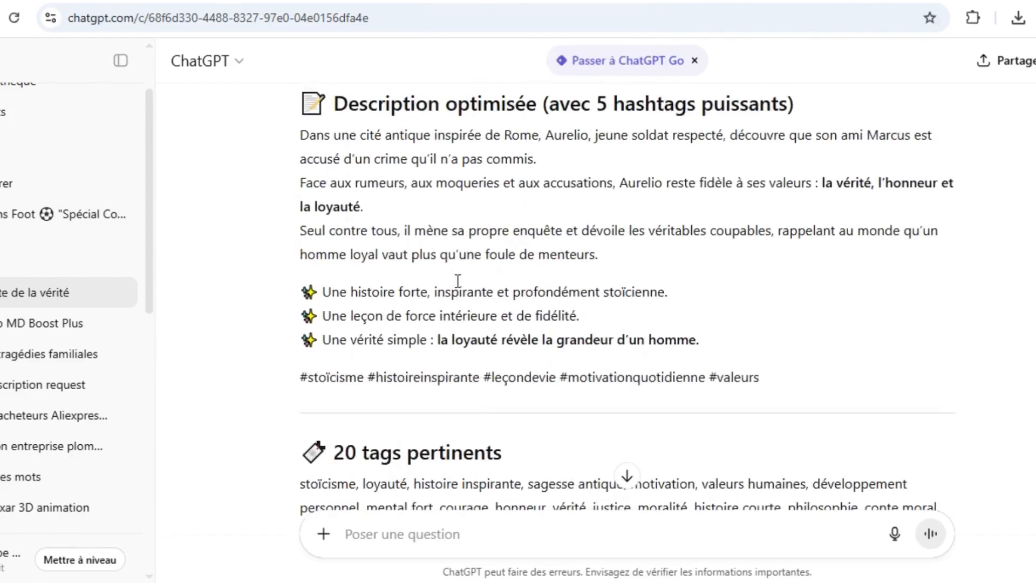
scroll(458, 282, up, 8)
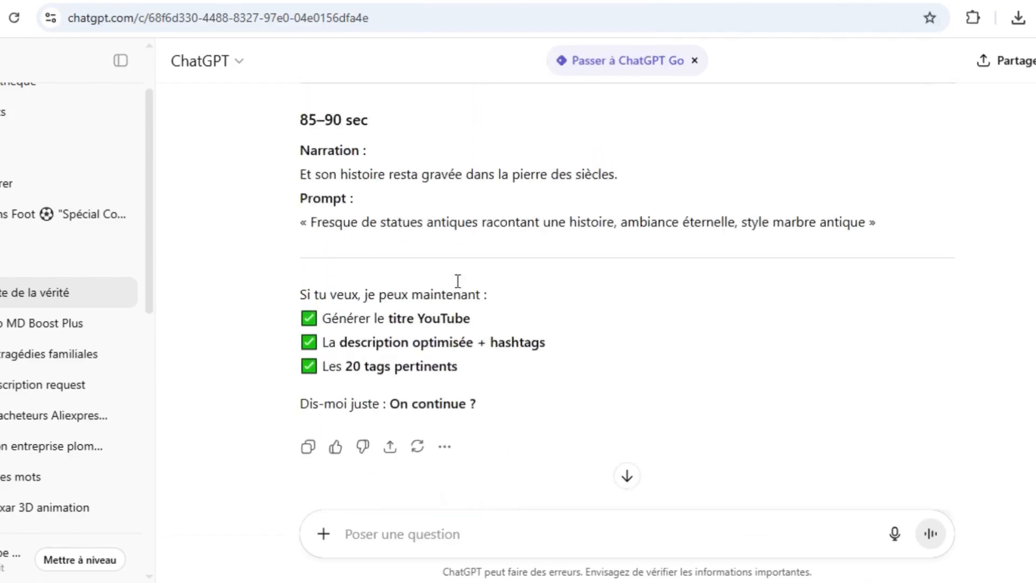
scroll(456, 282, up, 14)
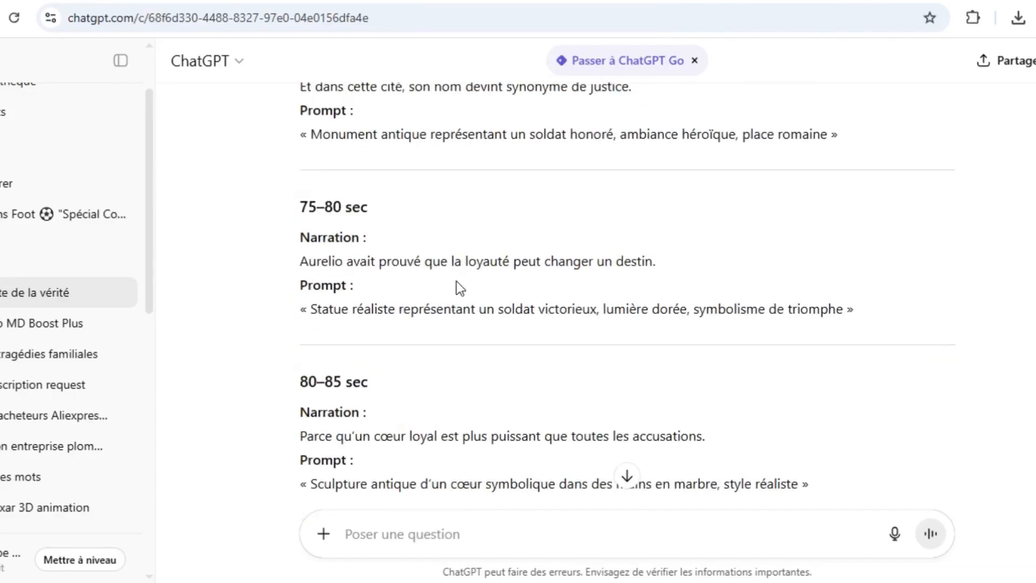
scroll(457, 280, up, 15)
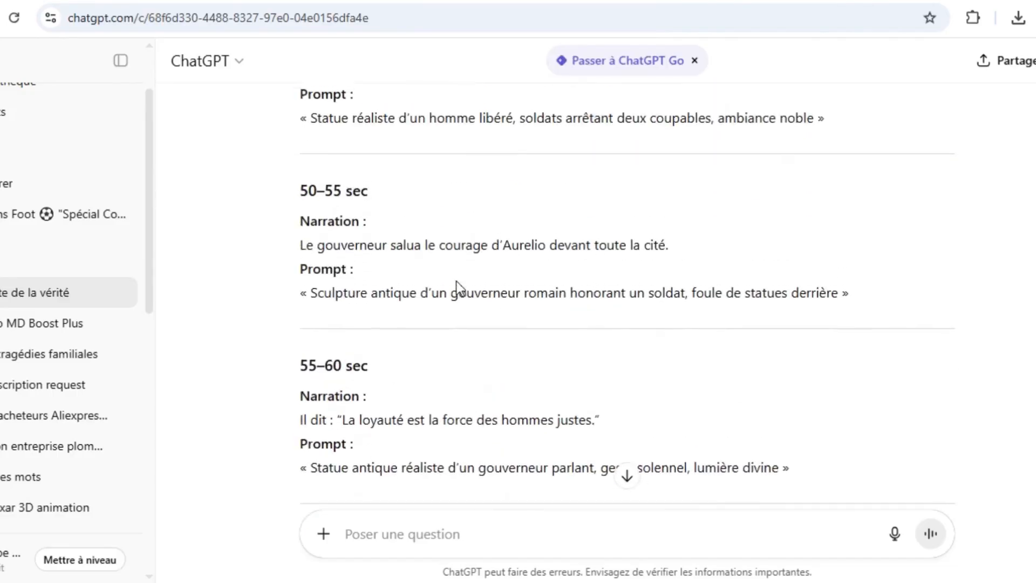
scroll(457, 281, up, 8)
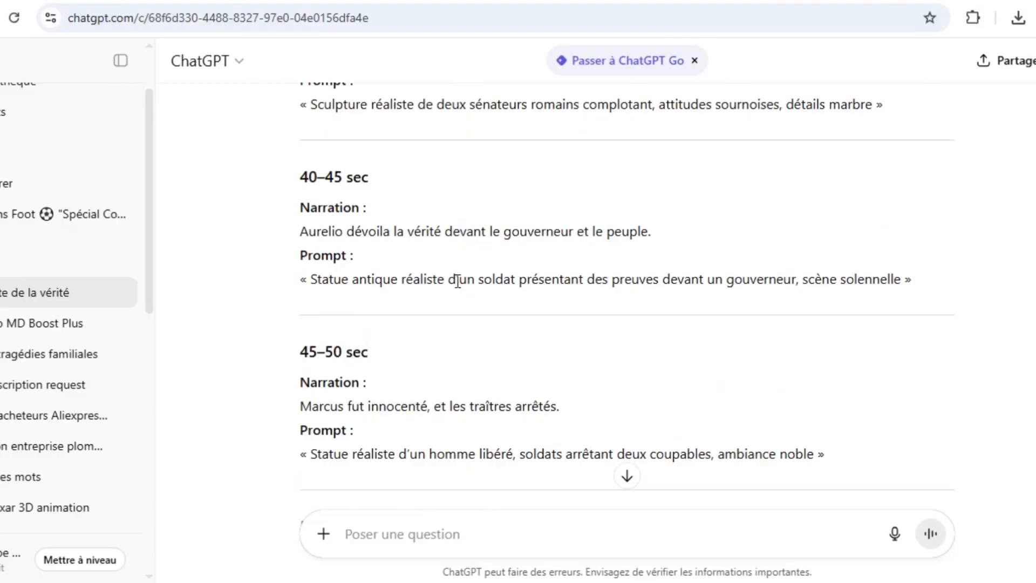
scroll(458, 282, up, 5)
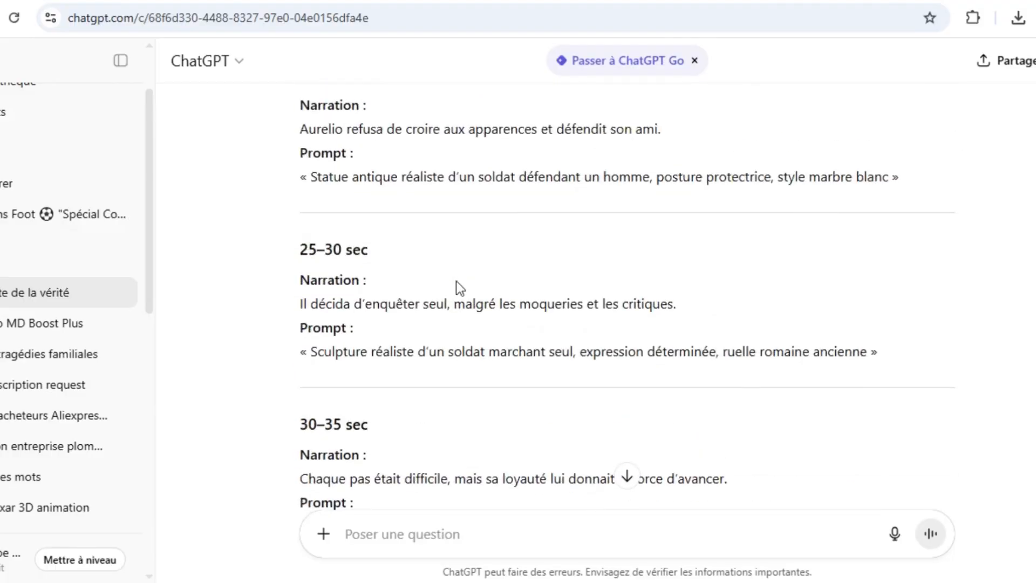
scroll(457, 281, up, 10)
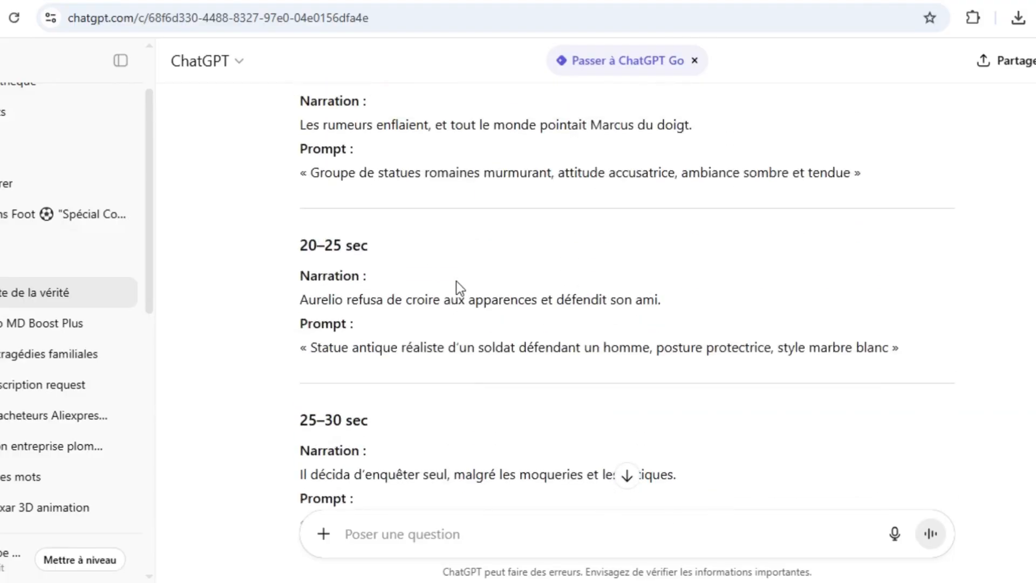
scroll(456, 281, up, 7)
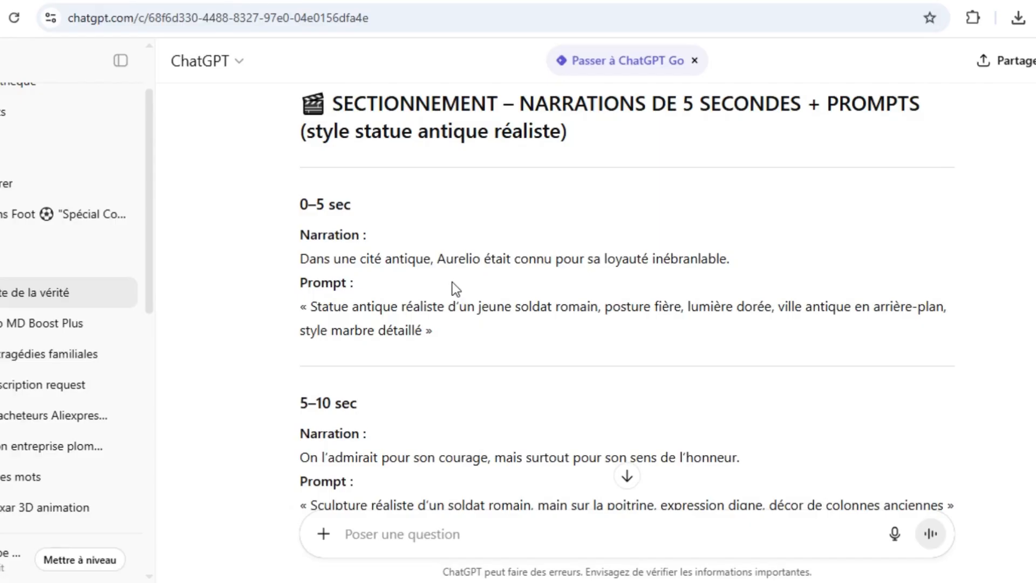
- Copy the 0–5 sec and 5–10 sec narration sentences, without their prompts, one after the other into the empty message box
drag(733, 259, 302, 262)
key(ctrl+c)
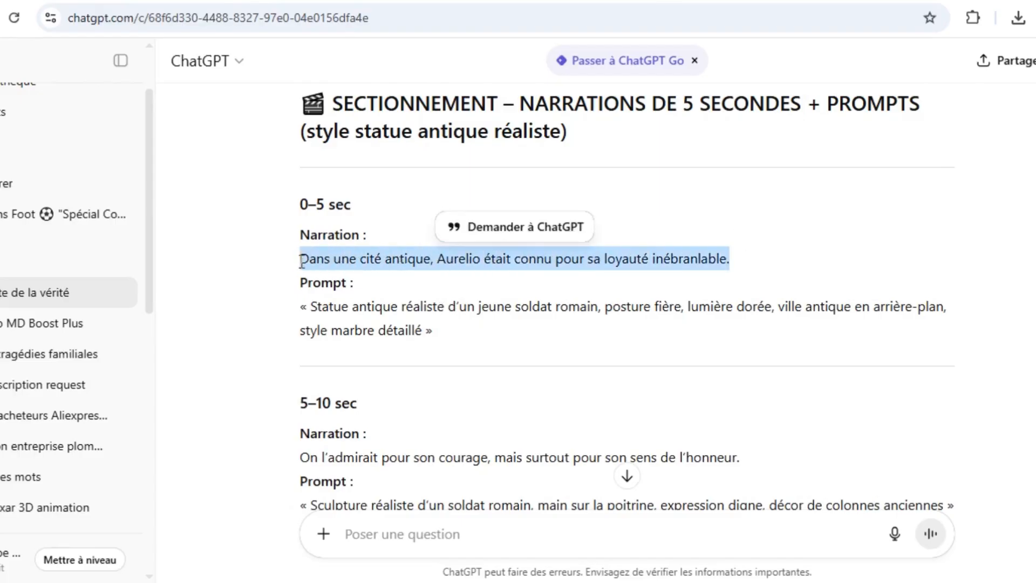
click(540, 534)
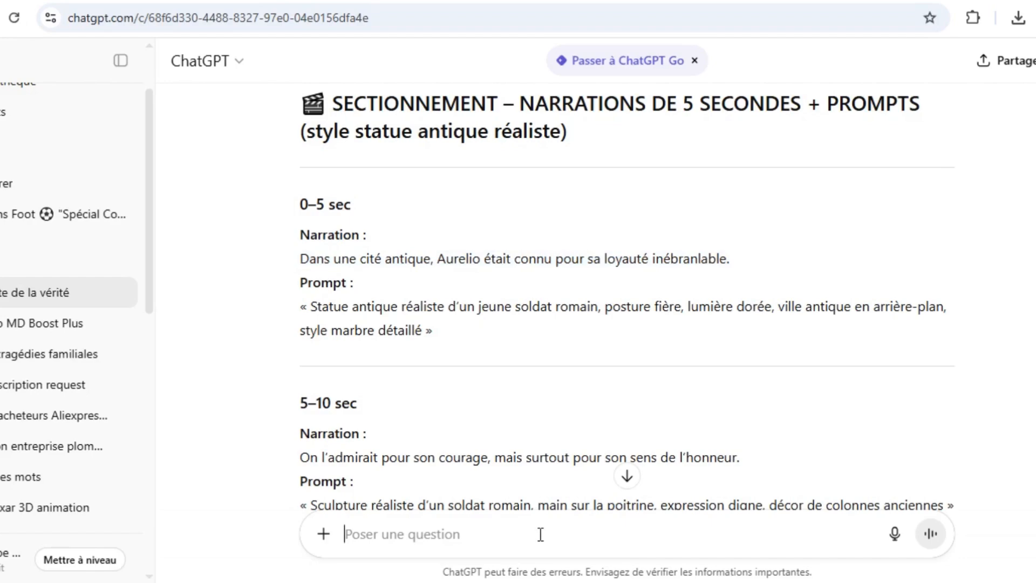
key(ctrl+v)
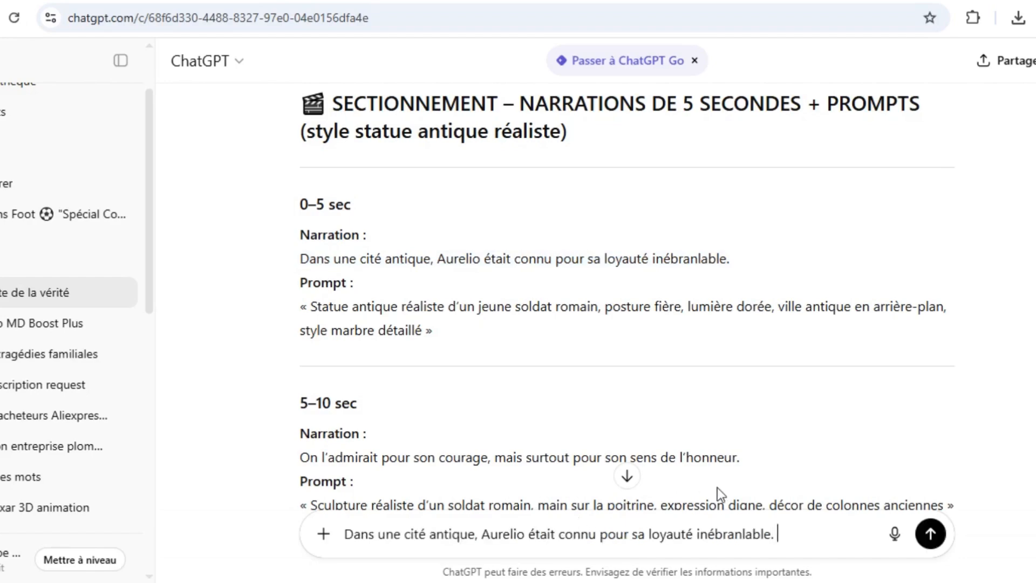
scroll(666, 377, down, 1)
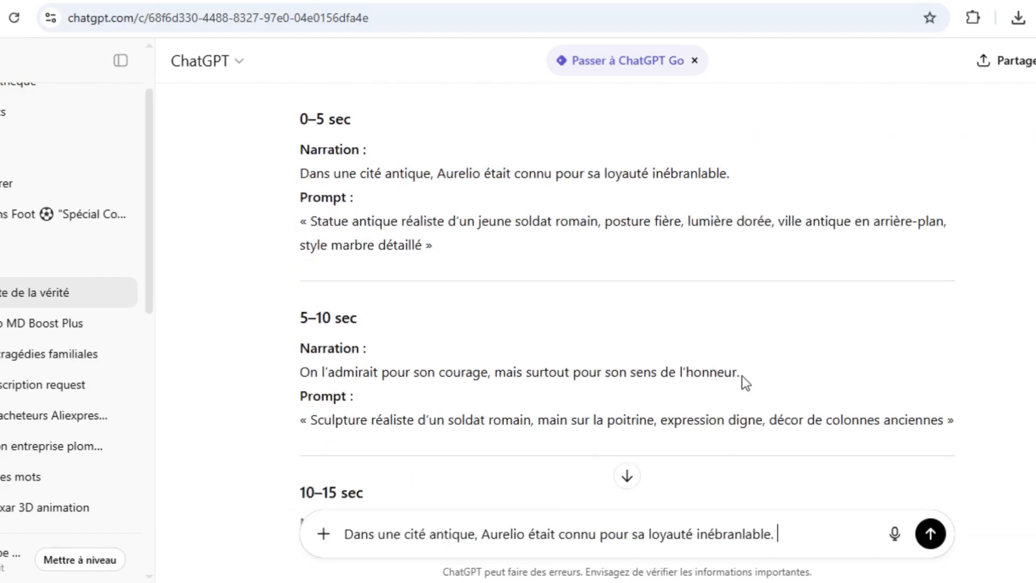
drag(741, 373, 284, 379)
key(ctrl+c)
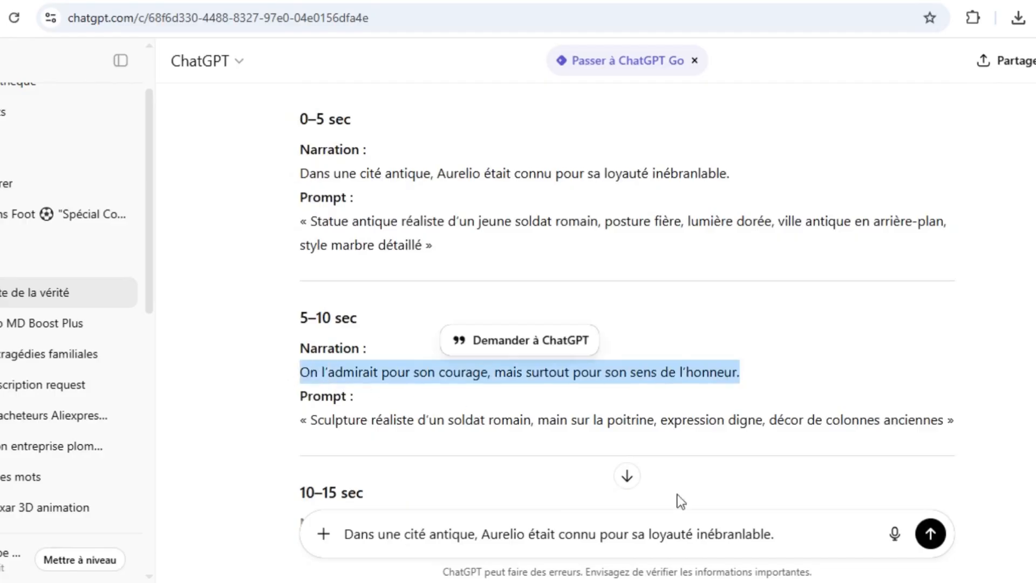
click(821, 531)
key(ctrl+v)
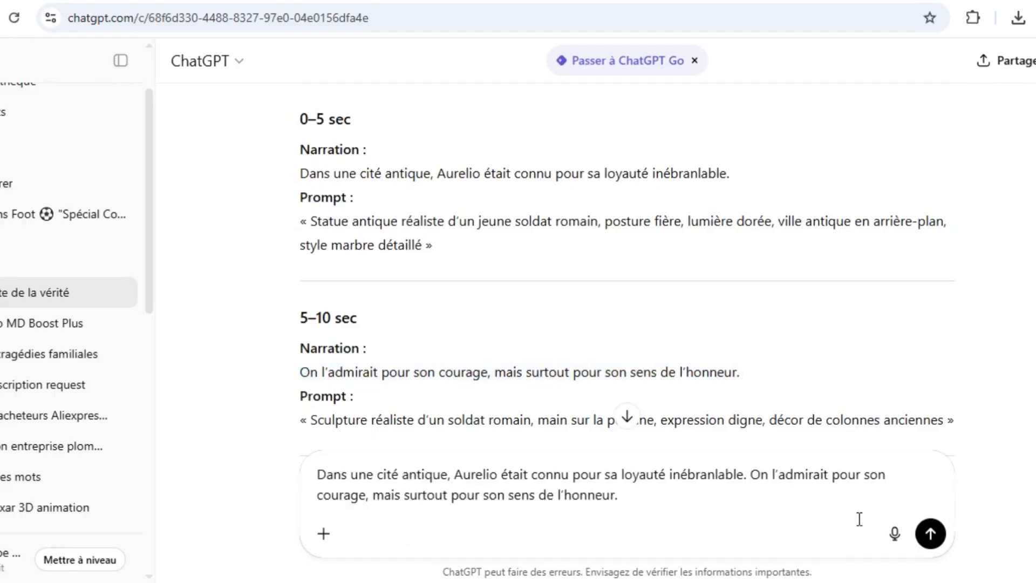
- Append the 10–15 sec and 15–20 sec narration sentences to the text collected in the message box
scroll(665, 329, down, 3)
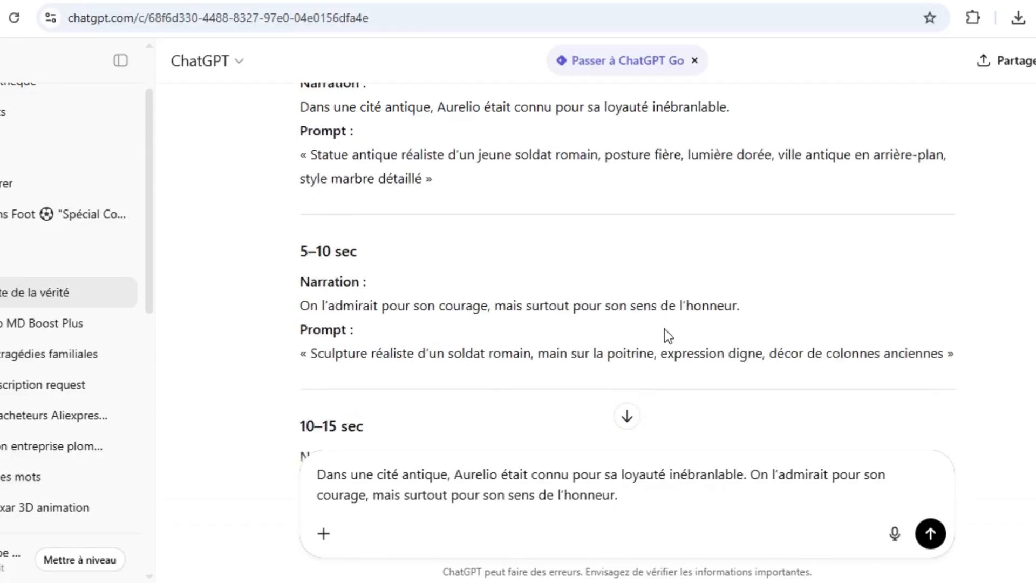
drag(742, 374, 303, 373)
key(ctrl+c)
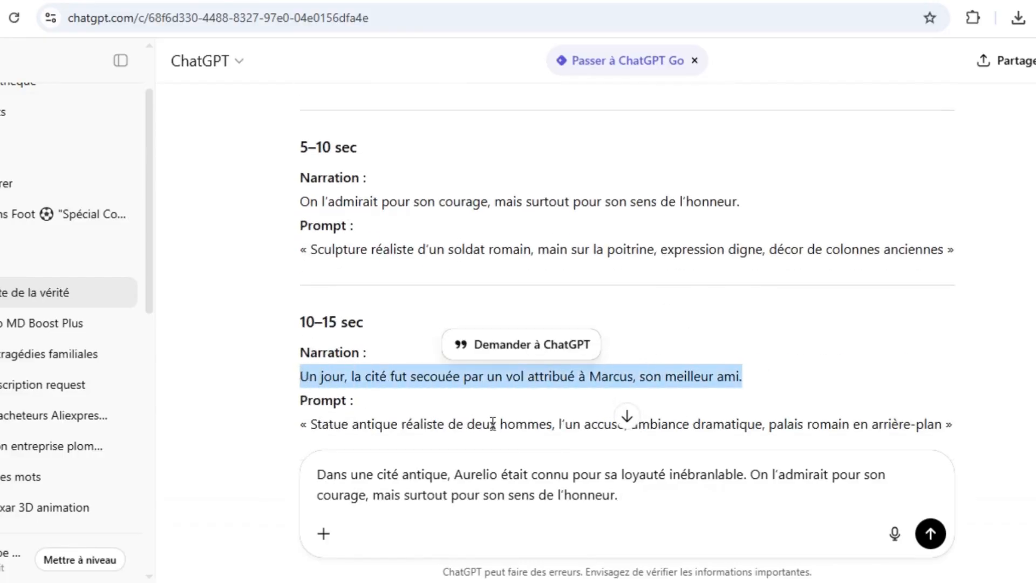
click(654, 499)
key(ctrl+v)
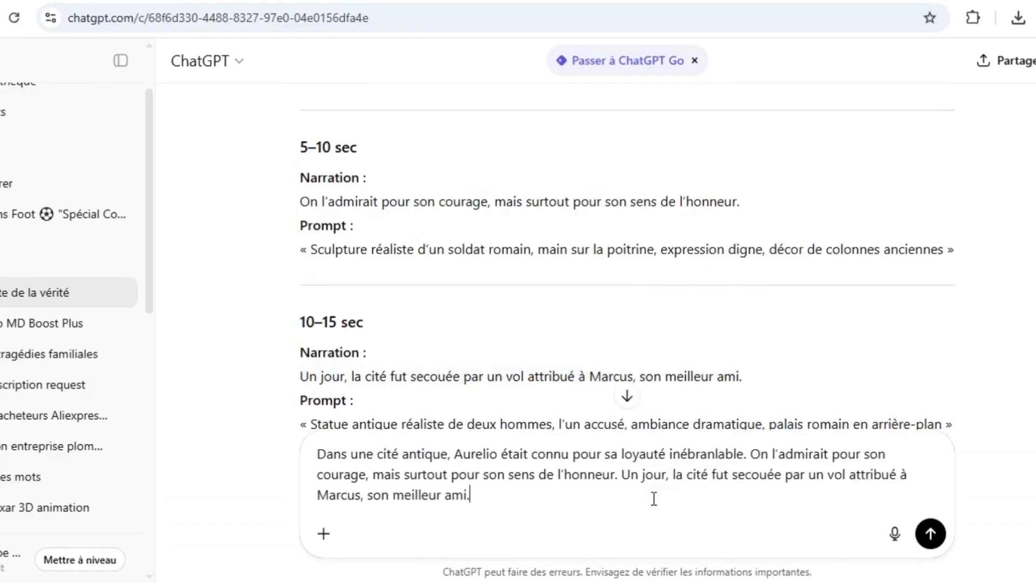
scroll(635, 277, down, 3)
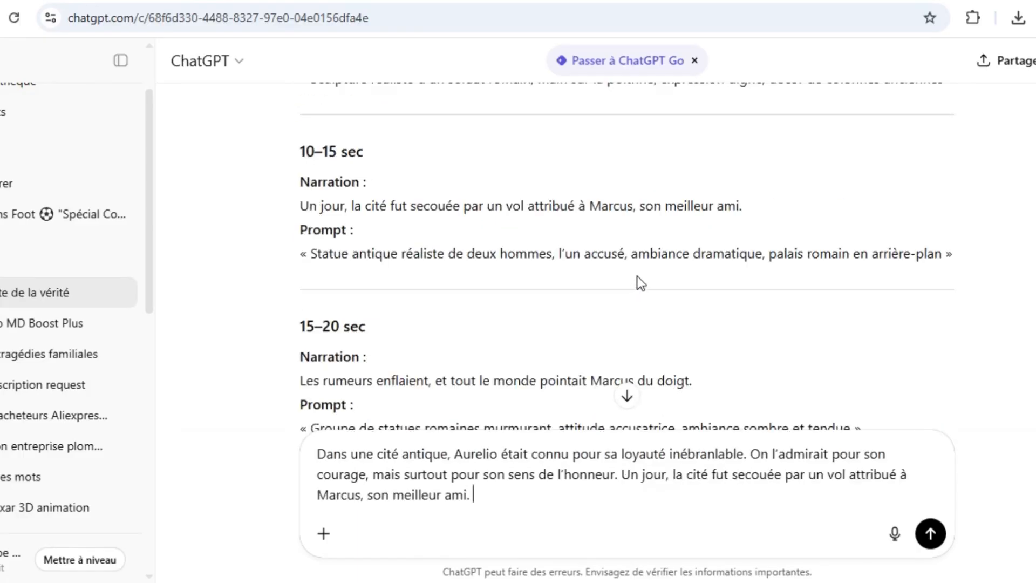
drag(696, 384, 298, 393)
key(ctrl+c)
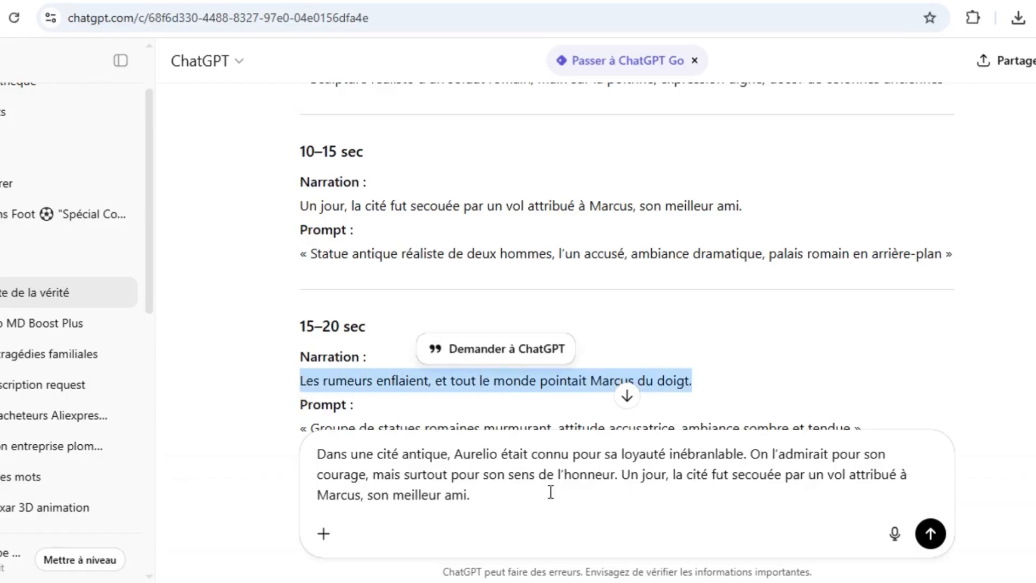
click(681, 497)
key(ctrl+v)
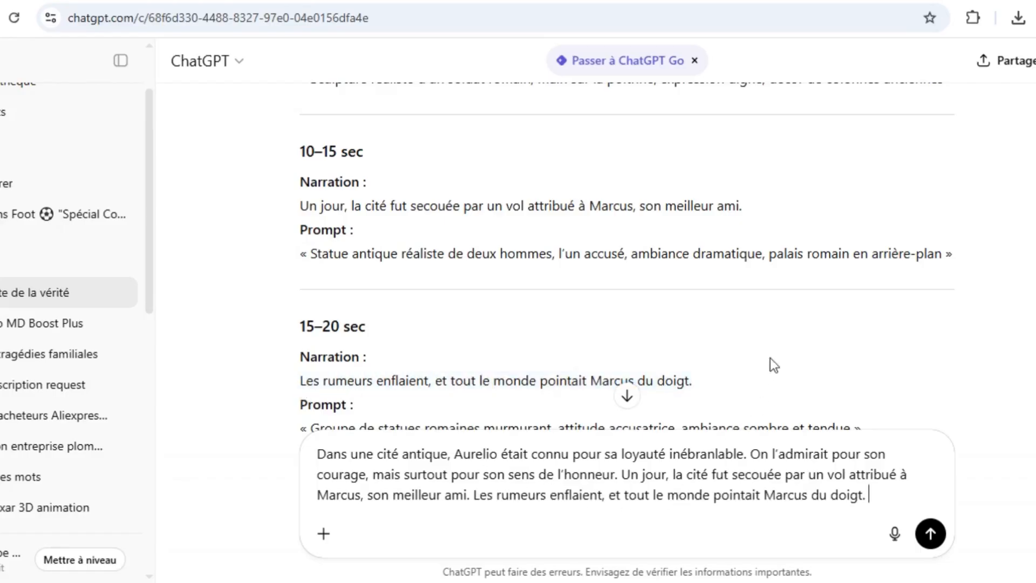
- Append the 20–25 sec and 25–30 sec narration sentences to the collected text in the message box
scroll(776, 335, down, 5)
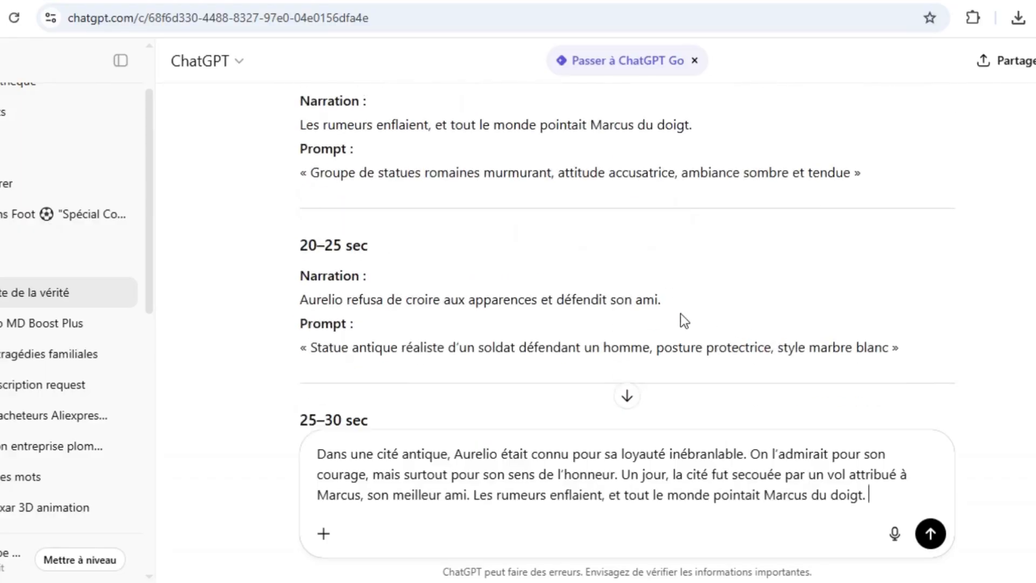
drag(681, 313, 304, 297)
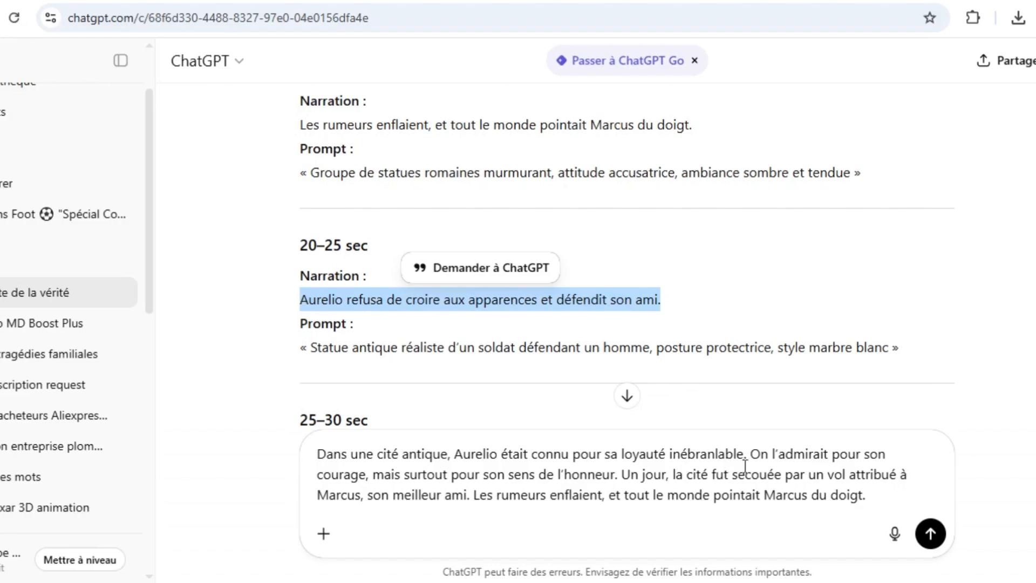
click(879, 495)
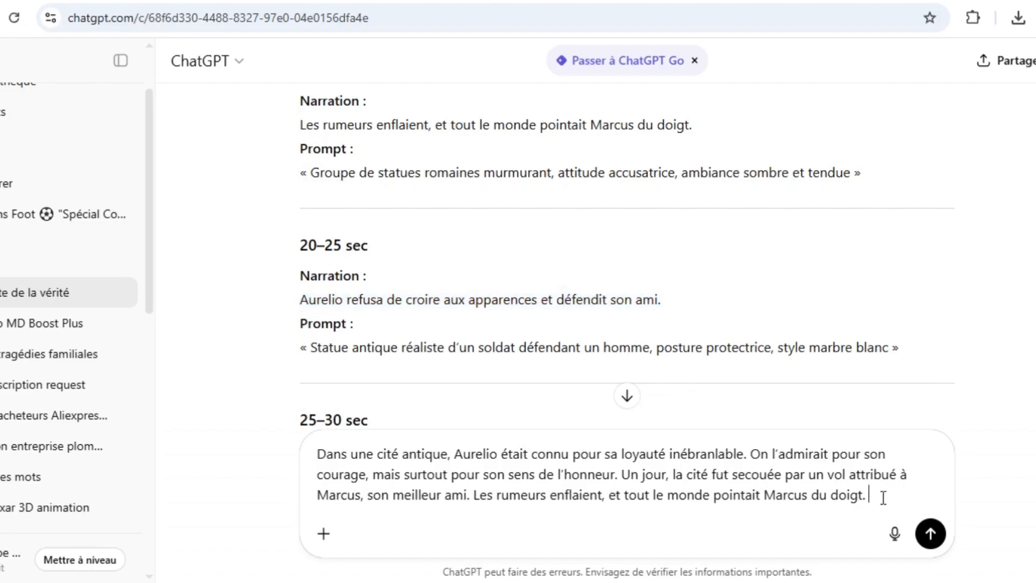
key(ctrl+v)
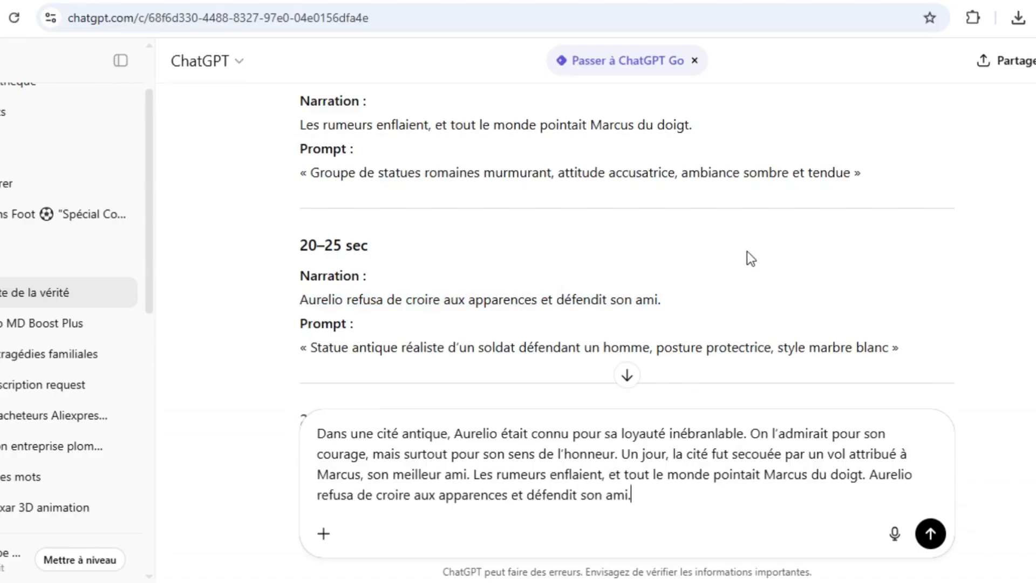
scroll(750, 258, down, 3)
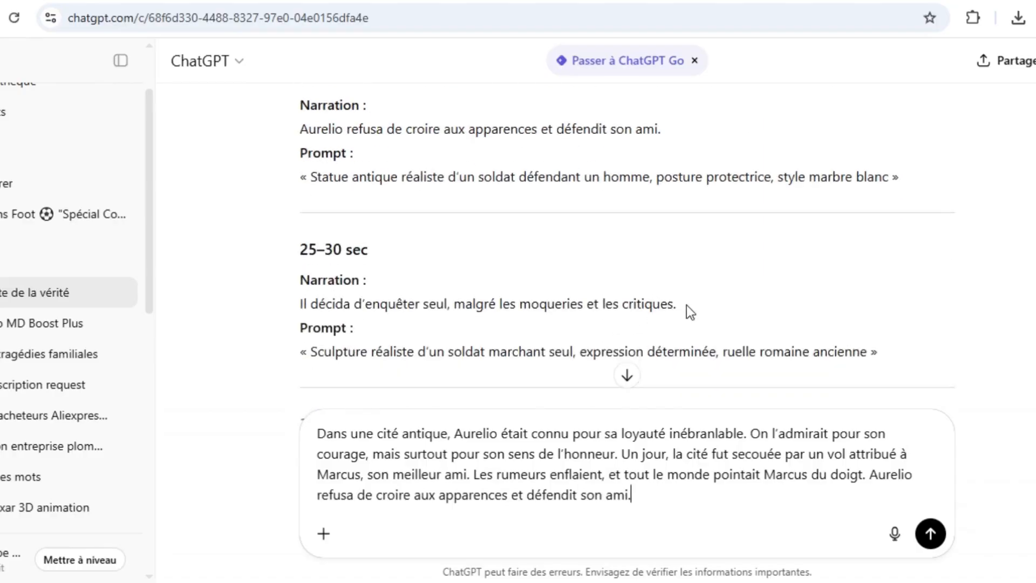
drag(686, 305, 296, 307)
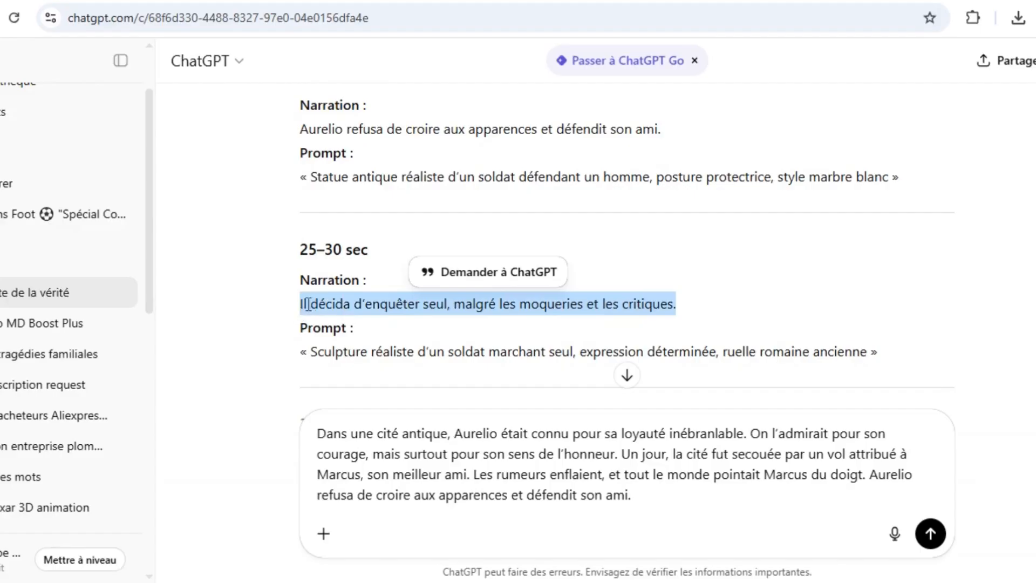
click(650, 498)
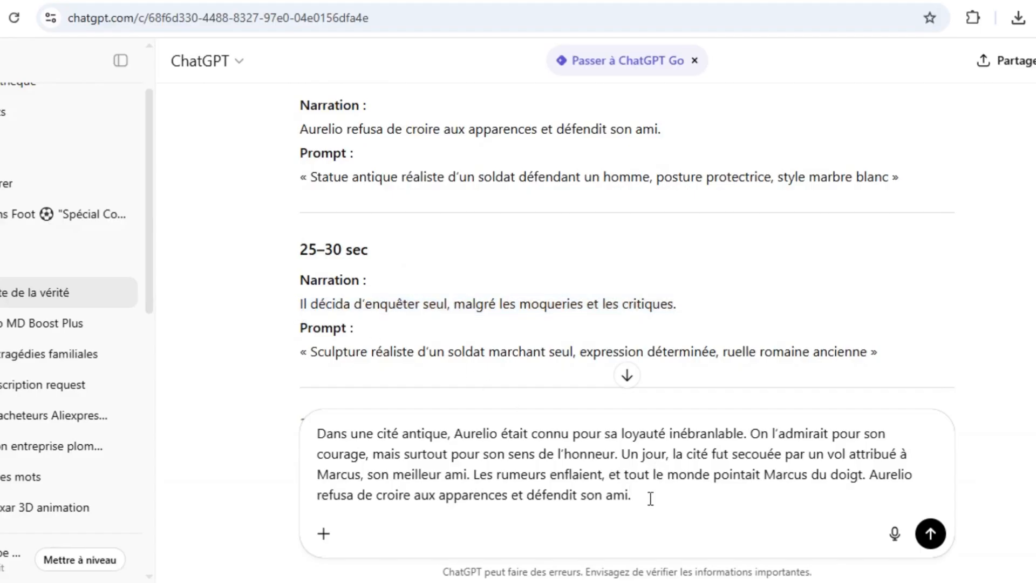
key(ctrl+v)
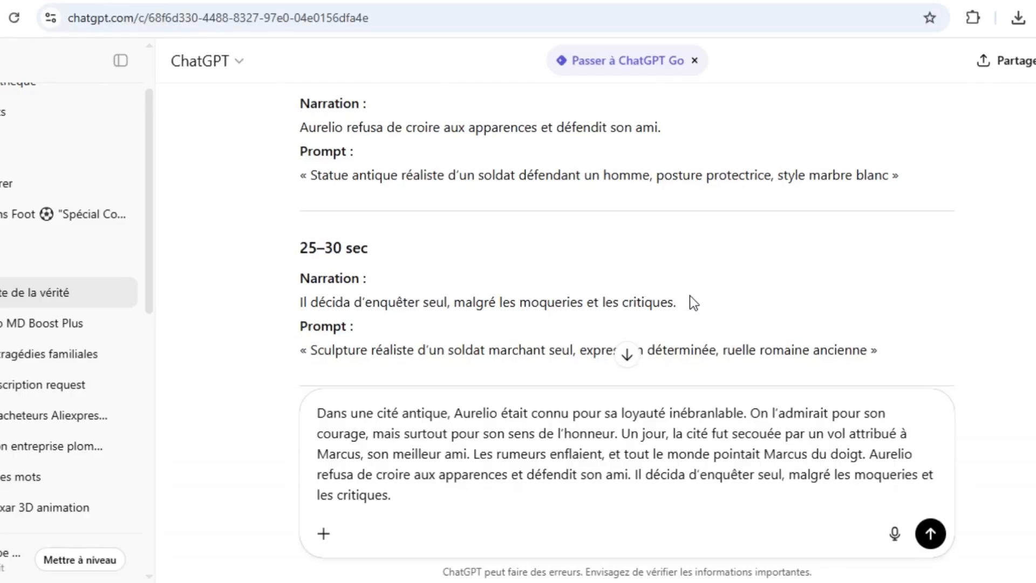
- Append the 30–35 sec and 35–40 sec narration sentences to the collected text in the message box
scroll(689, 295, down, 5)
drag(737, 227, 300, 227)
click(448, 512)
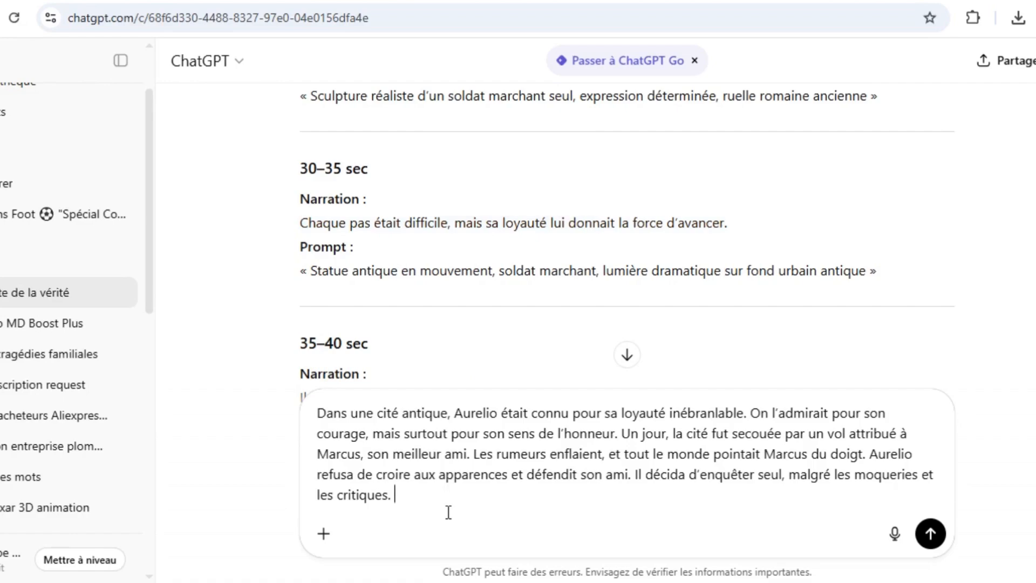
key(ctrl+v)
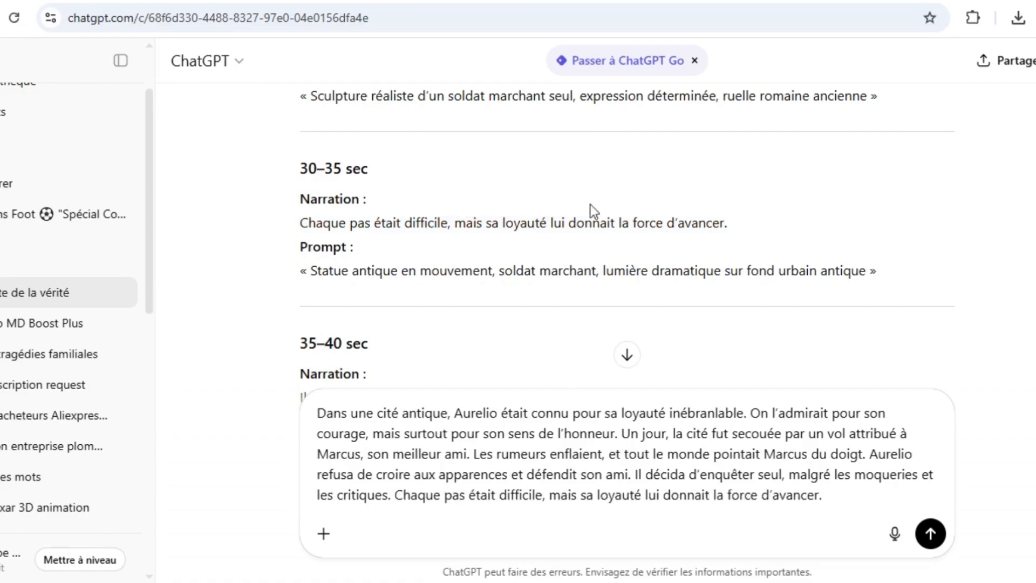
scroll(590, 205, down, 2)
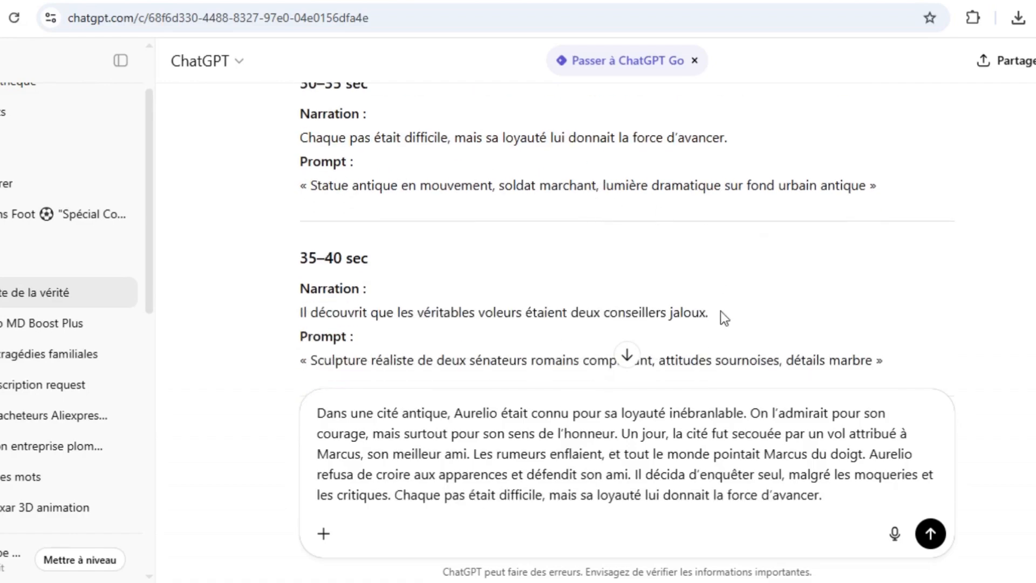
drag(721, 311, 293, 309)
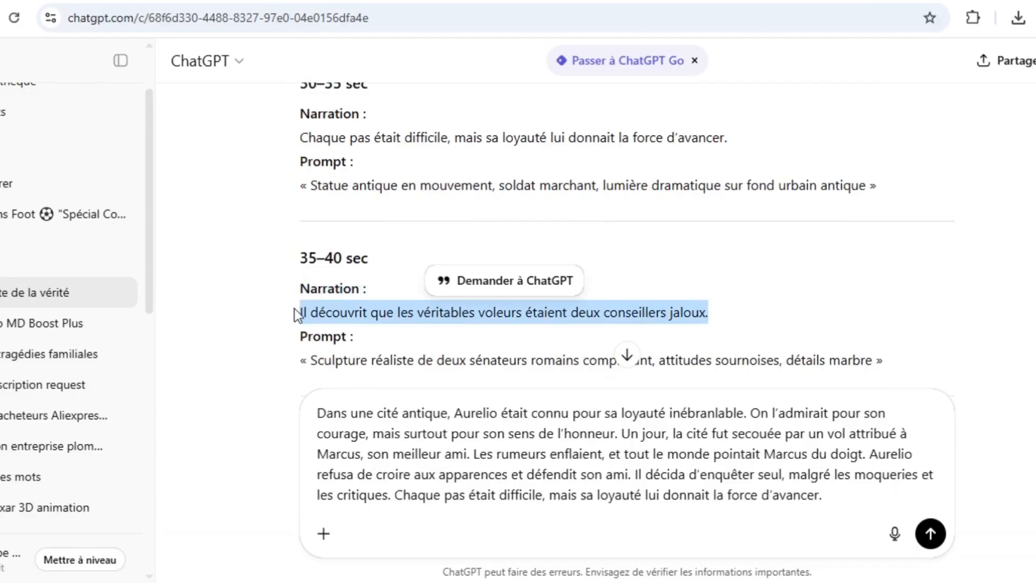
click(835, 512)
key(ctrl+v)
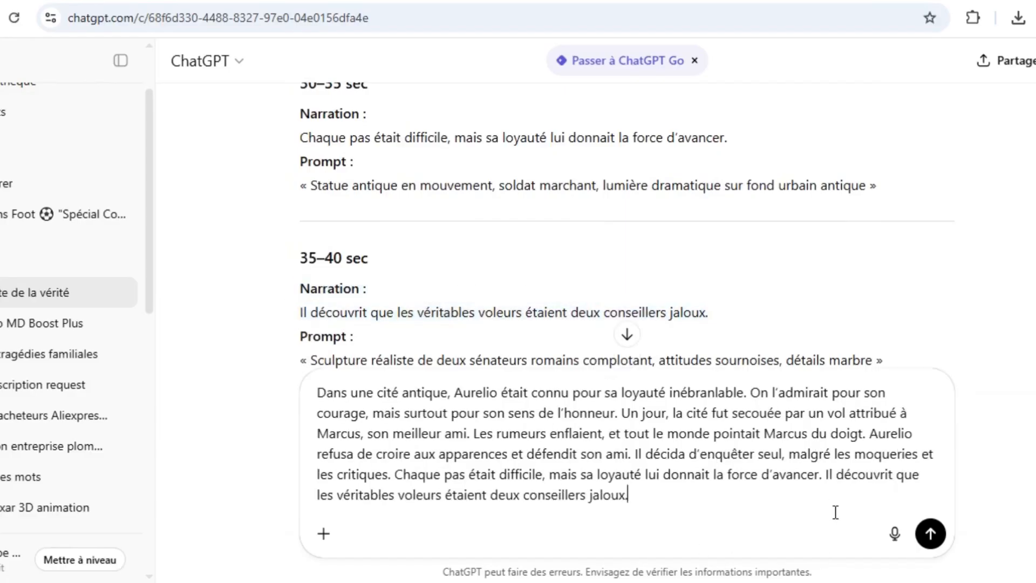
- Append the 40–45 sec and 45–50 sec narration sentences to the collected text in the message box
scroll(733, 294, down, 3)
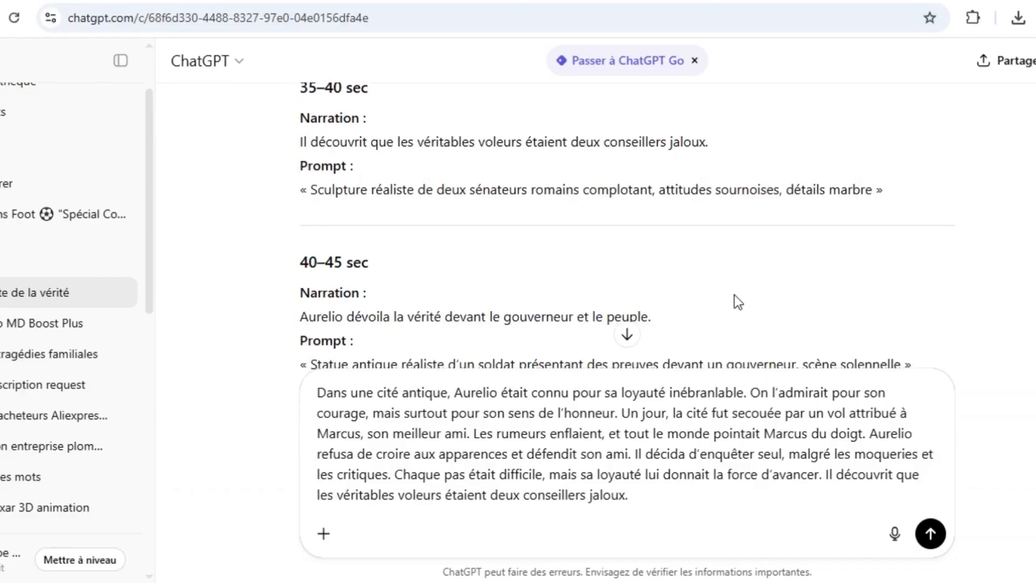
drag(645, 312, 271, 319)
key(ctrl+c)
click(667, 498)
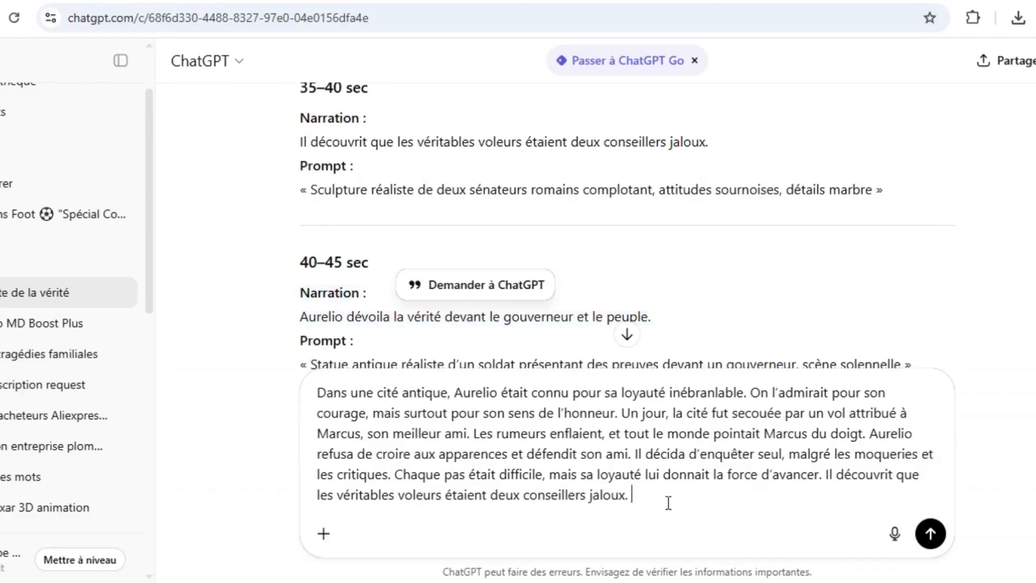
key(ctrl+v)
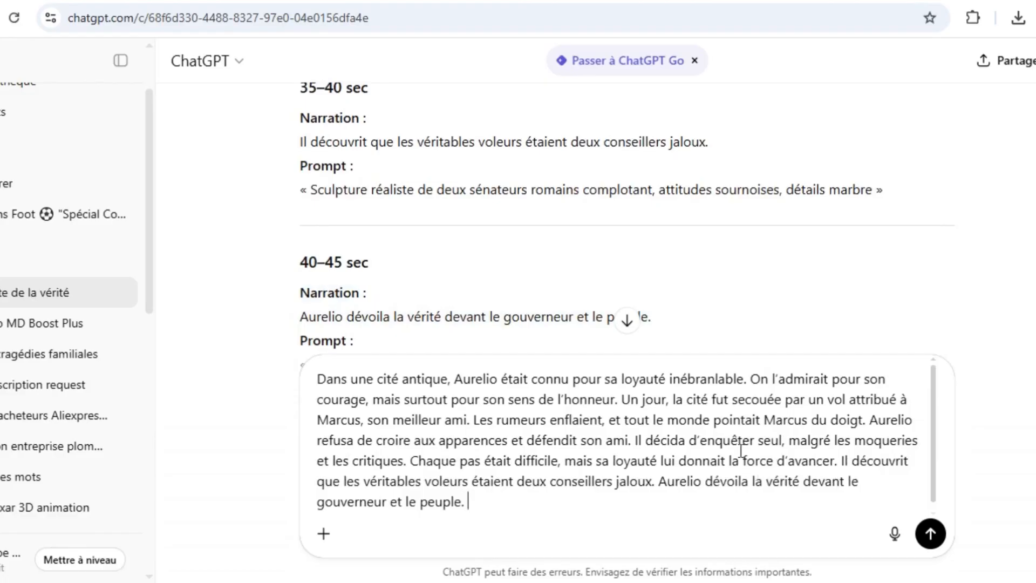
scroll(758, 267, down, 3)
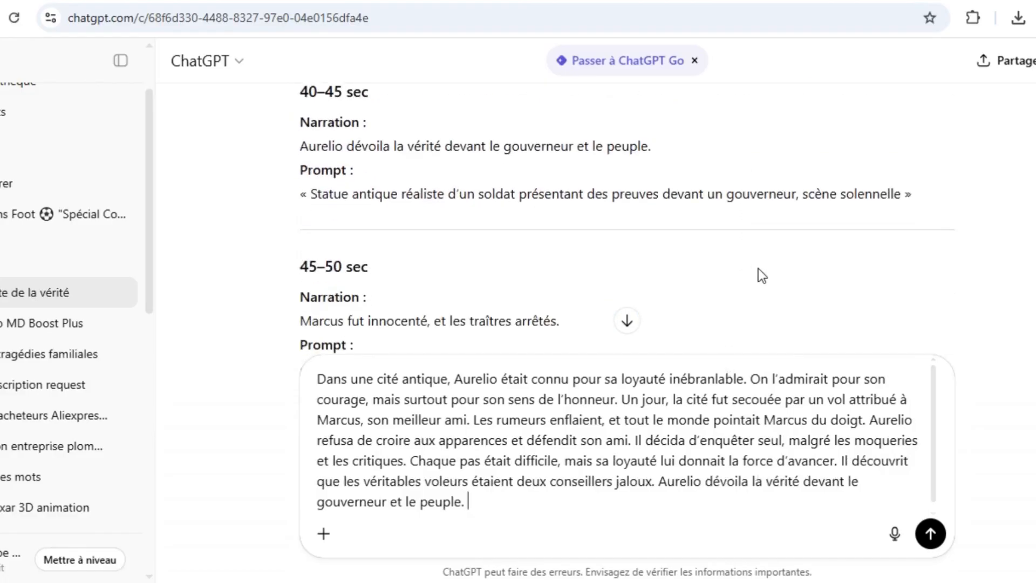
scroll(763, 264, down, 2)
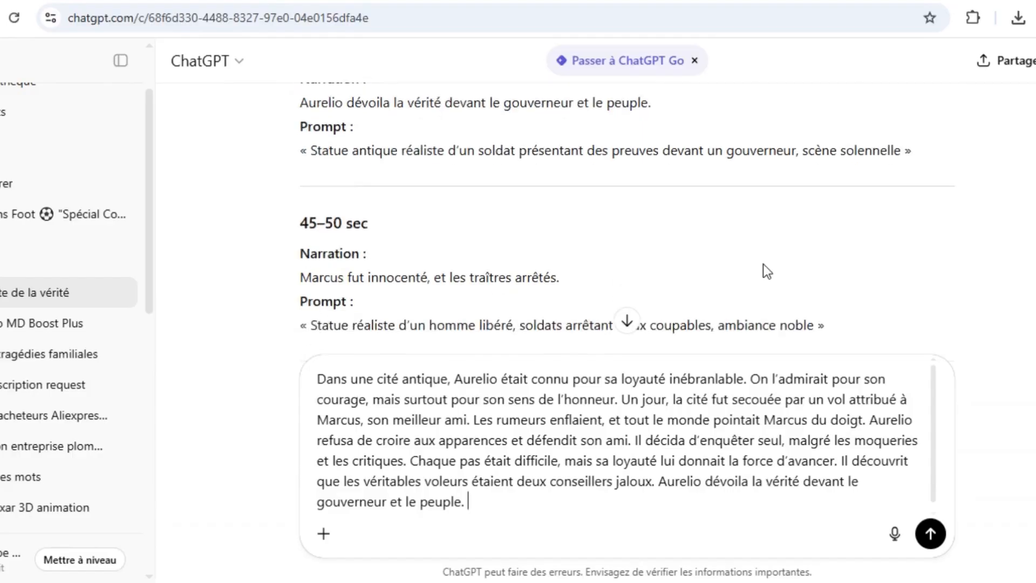
drag(566, 245, 280, 243)
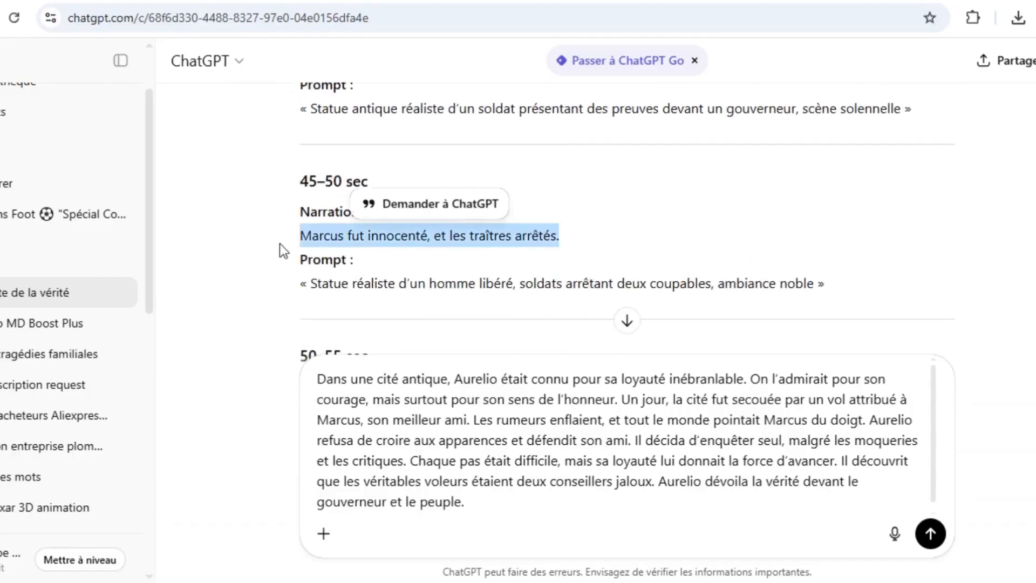
click(546, 511)
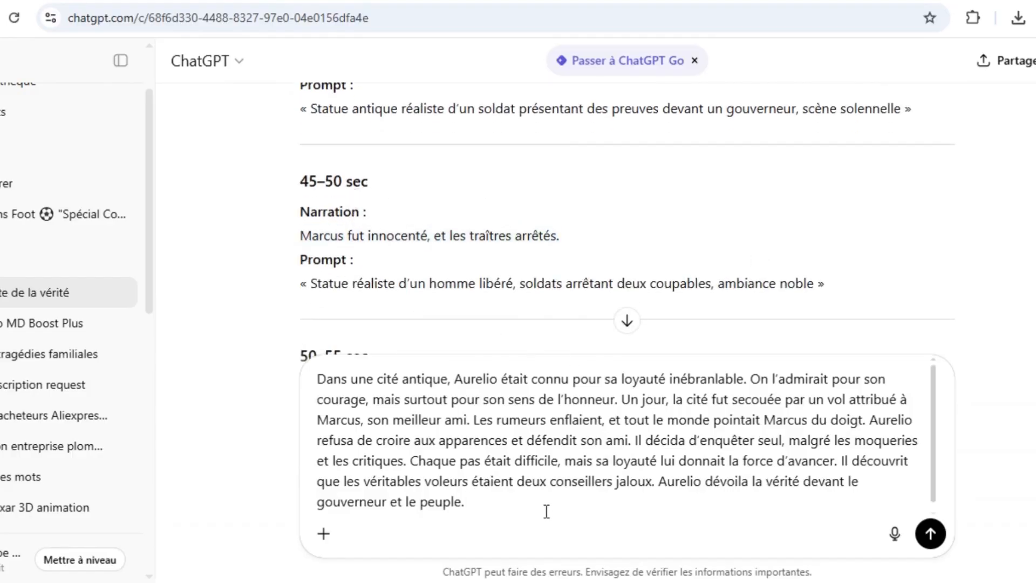
key(ctrl+v)
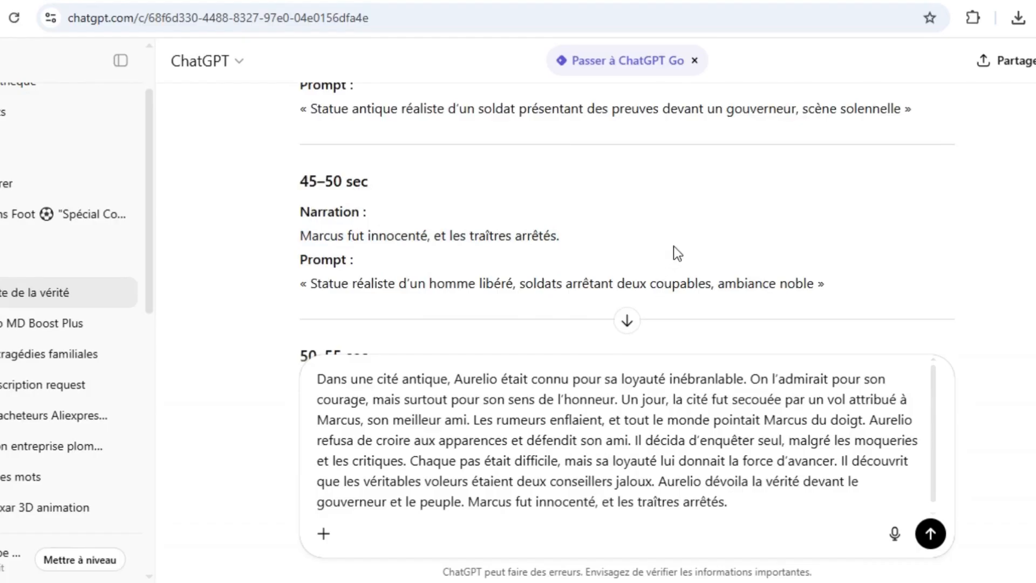
- Append the 50–55 sec and 55–60 sec narration sentences to the collected text in the message box
scroll(674, 246, down, 2)
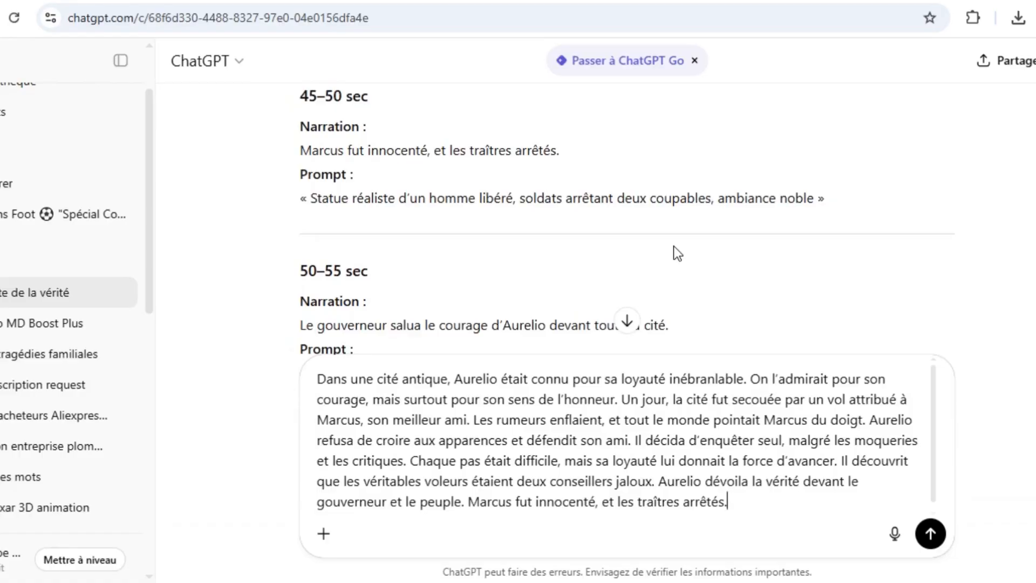
scroll(675, 252, down, 2)
drag(683, 237, 287, 243)
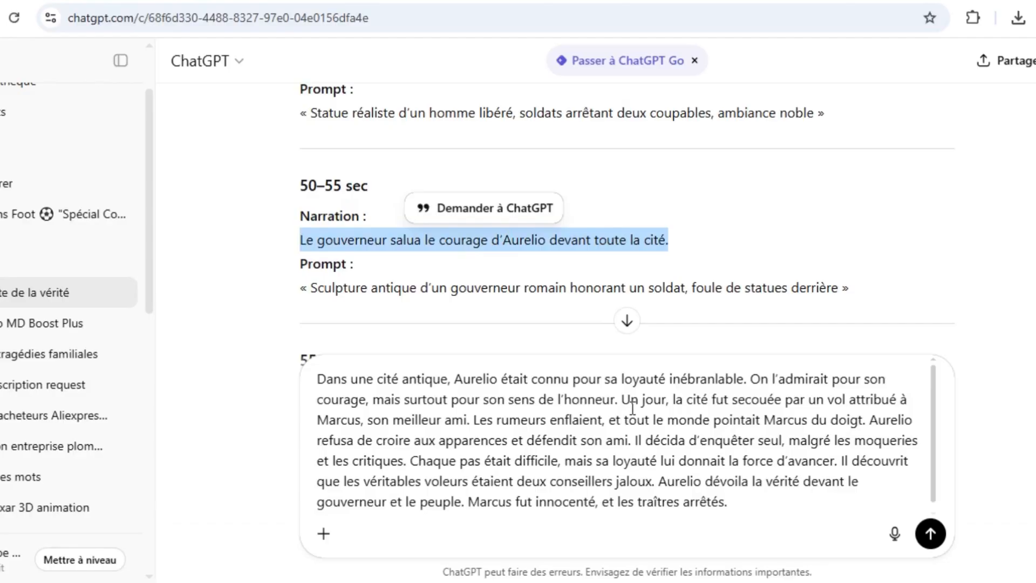
click(772, 508)
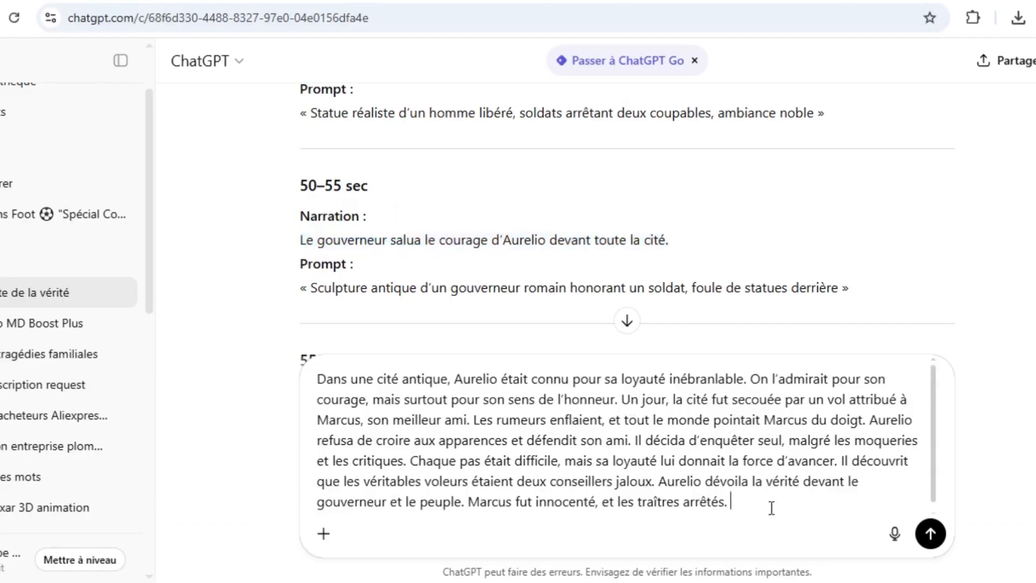
key(ctrl+v)
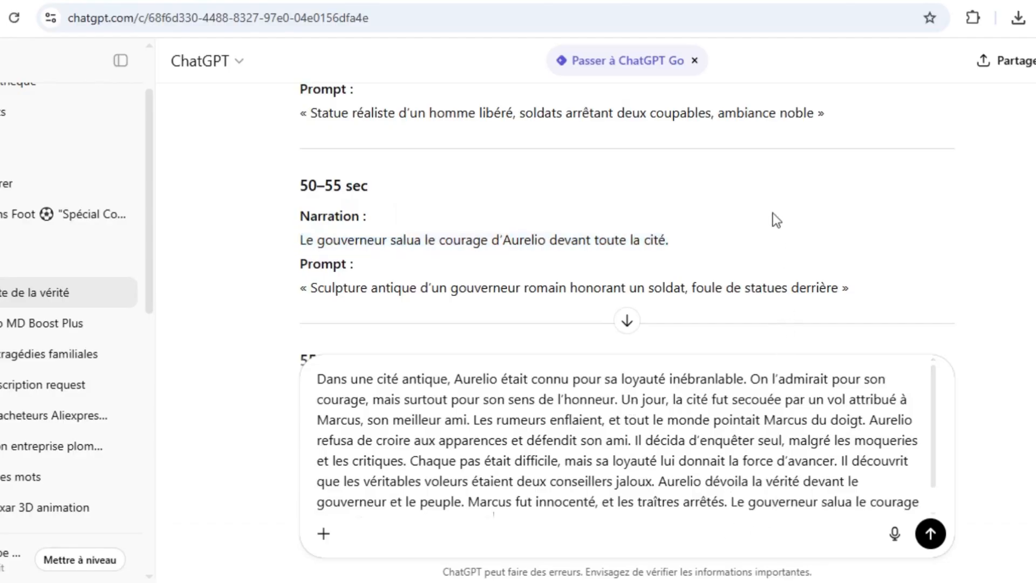
scroll(780, 184, up, 2)
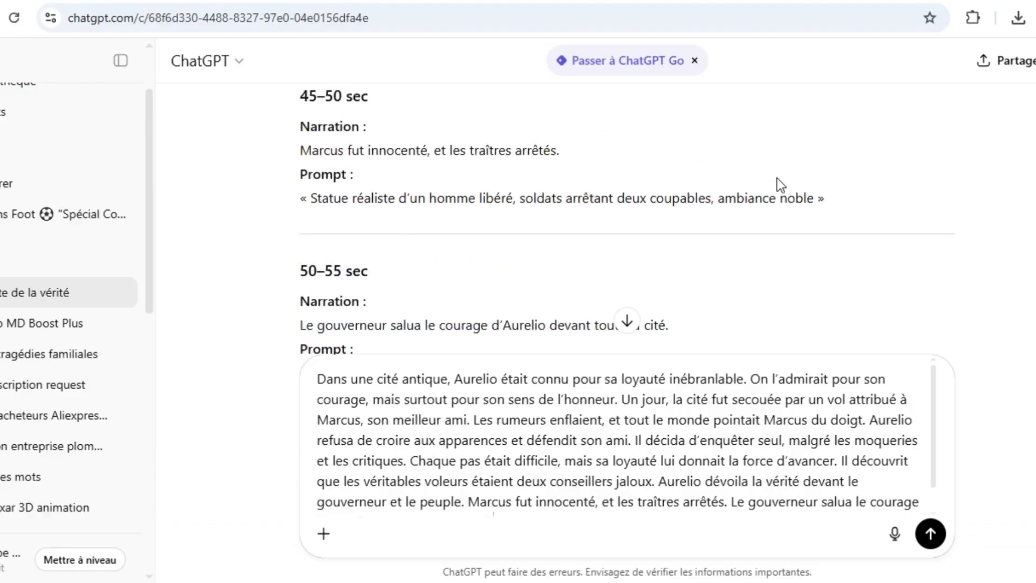
scroll(777, 178, down, 4)
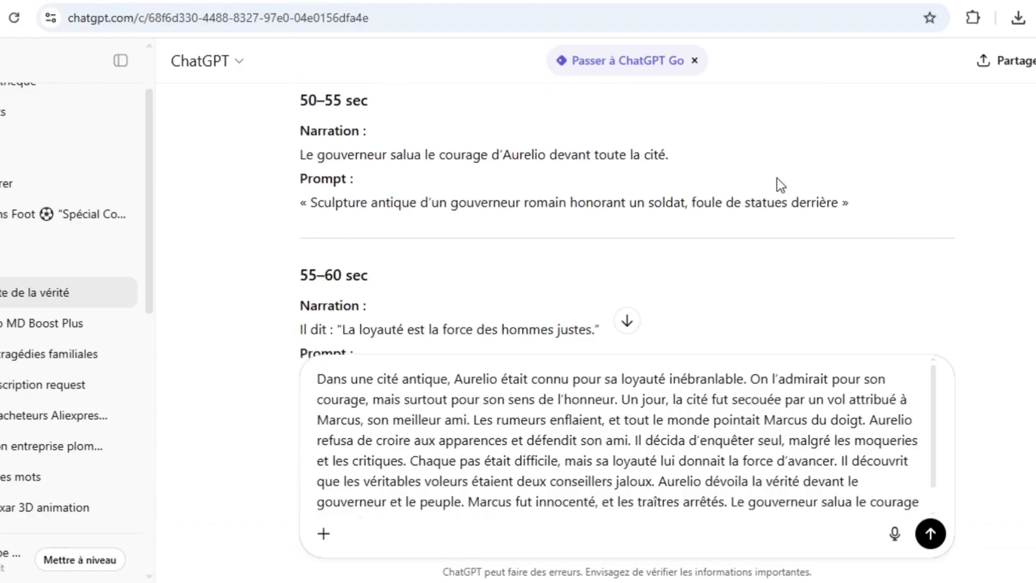
scroll(772, 454, down, 1)
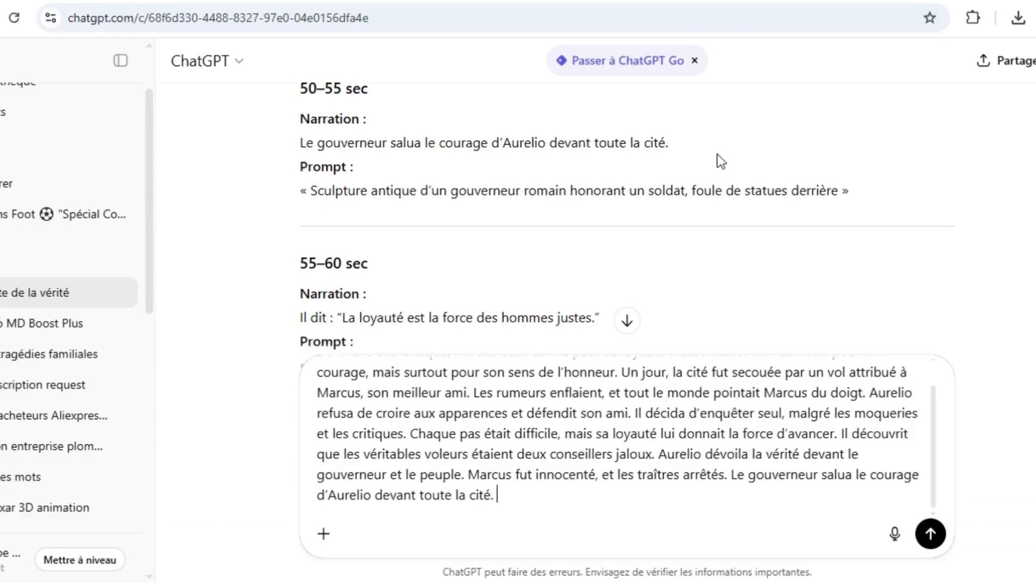
scroll(717, 154, down, 2)
drag(610, 249, 281, 248)
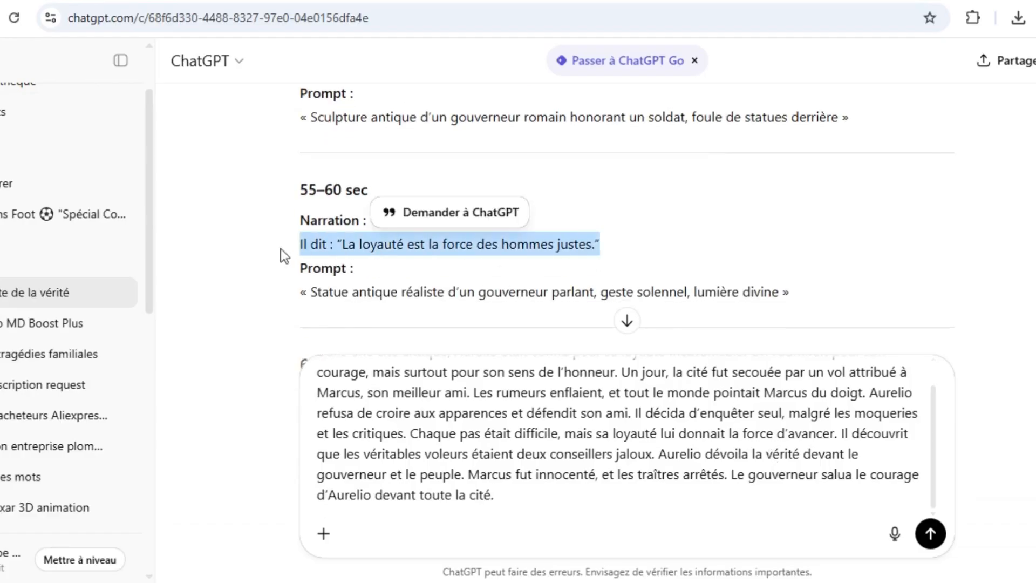
key(ctrl+c)
click(548, 495)
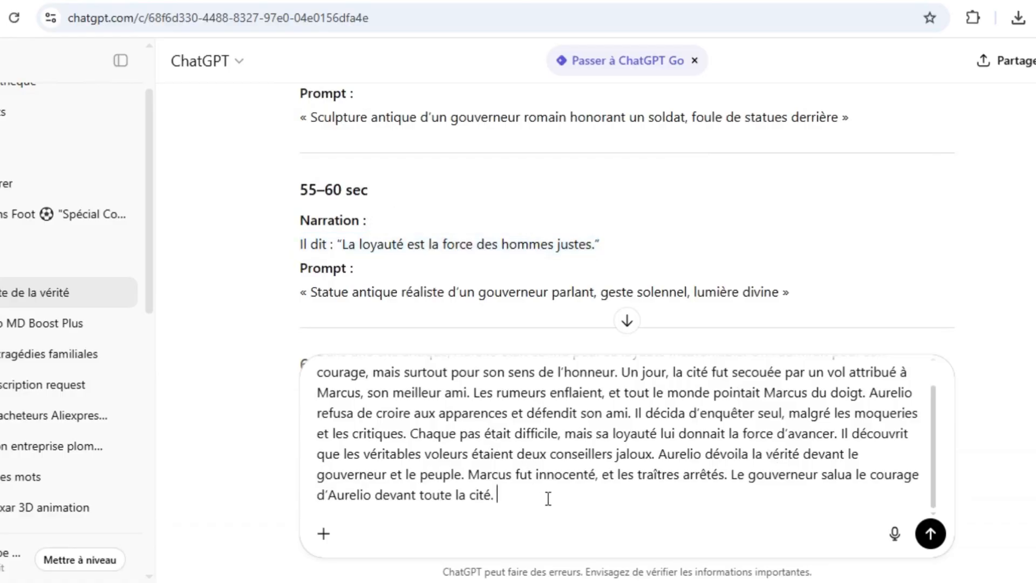
key(ctrl+v)
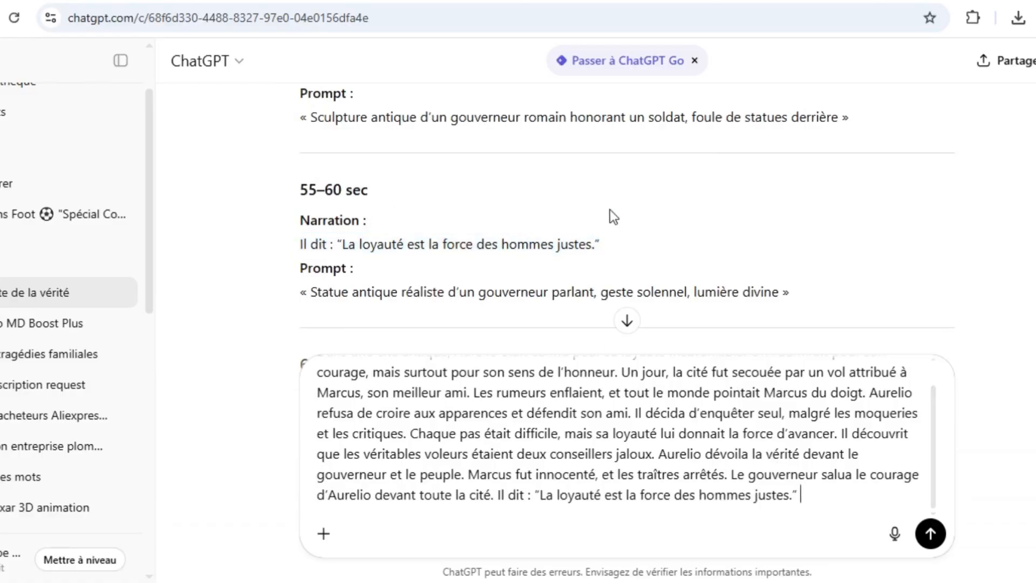
- Append the 60–65 sec and 65–70 sec narration sentences to the collected text in the message box
scroll(610, 210, down, 3)
drag(632, 164, 278, 165)
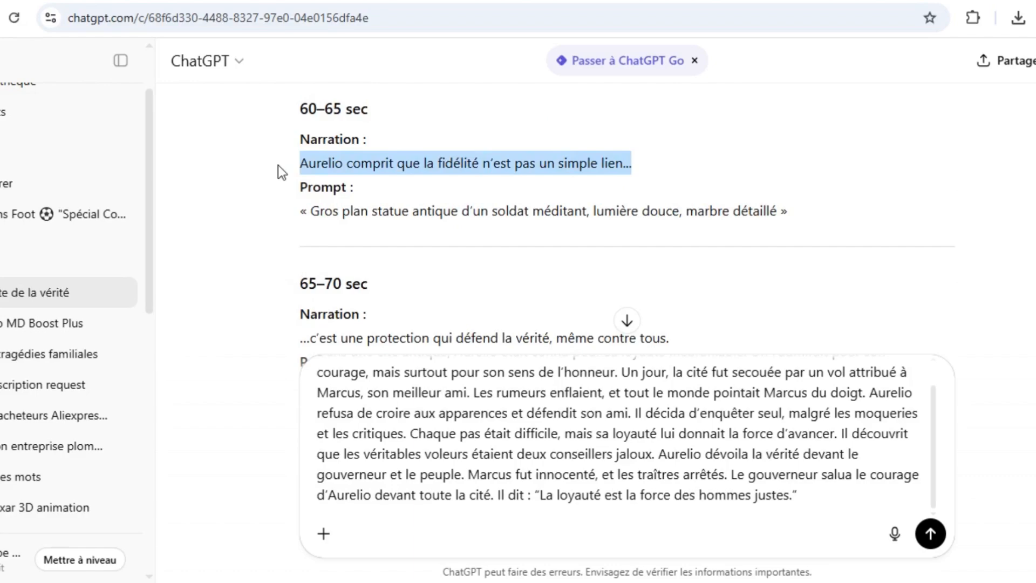
key(ctrl+c)
click(835, 512)
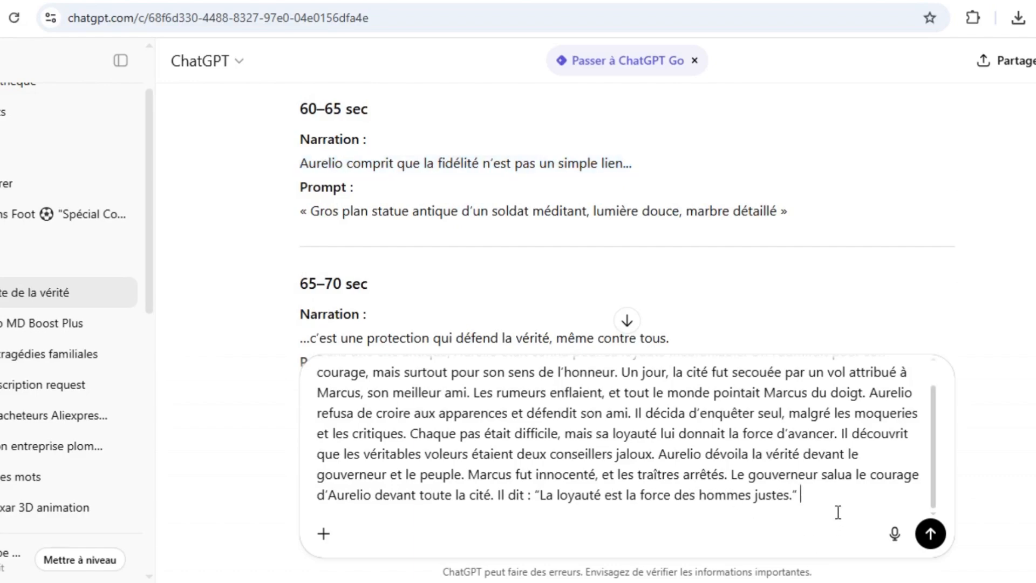
key(ctrl+v)
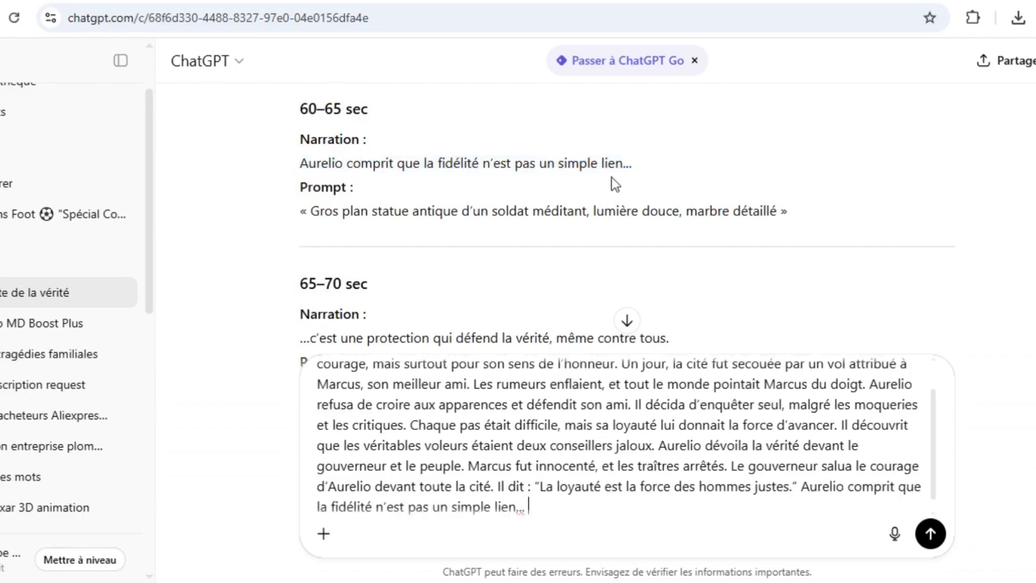
scroll(611, 177, down, 3)
drag(652, 159, 283, 168)
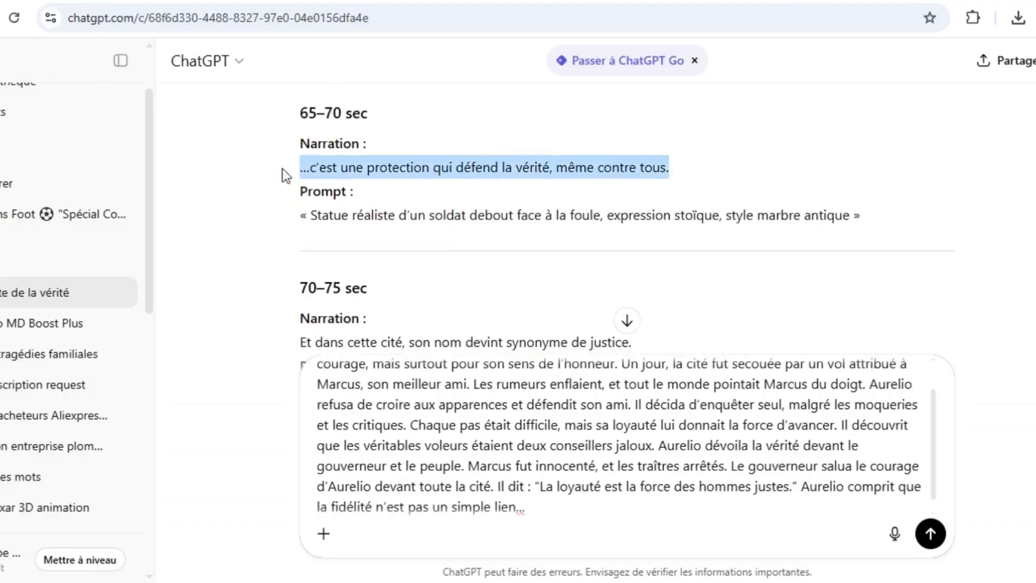
click(661, 513)
key(ctrl+v)
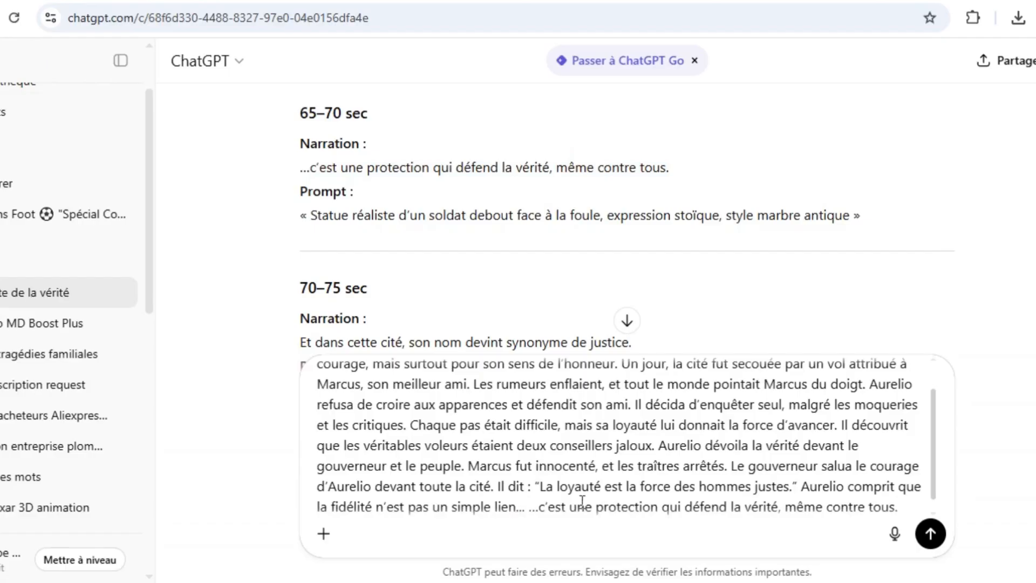
- Replace the leading ellipsis and lowercase c of the appended 65–70 sec sentence with a capital C, making it begin "C'est une protection"
scroll(546, 507, down, 1)
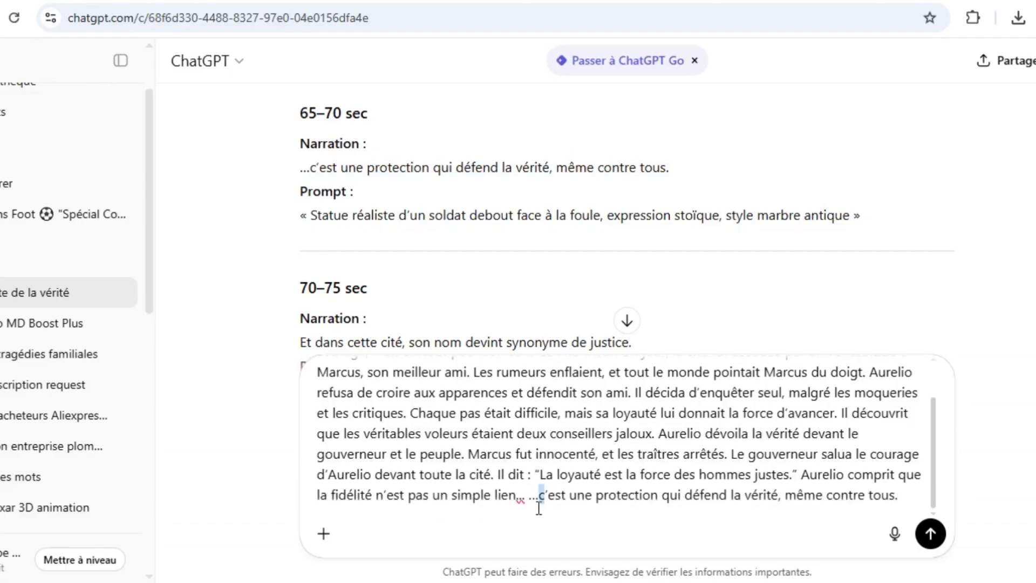
drag(543, 506, 529, 505)
text(C)
- Append the 70–75 sec narration sentence, "Et dans cette cité, son nom devint synonyme de justice.", to the end of the collected text
click(900, 503)
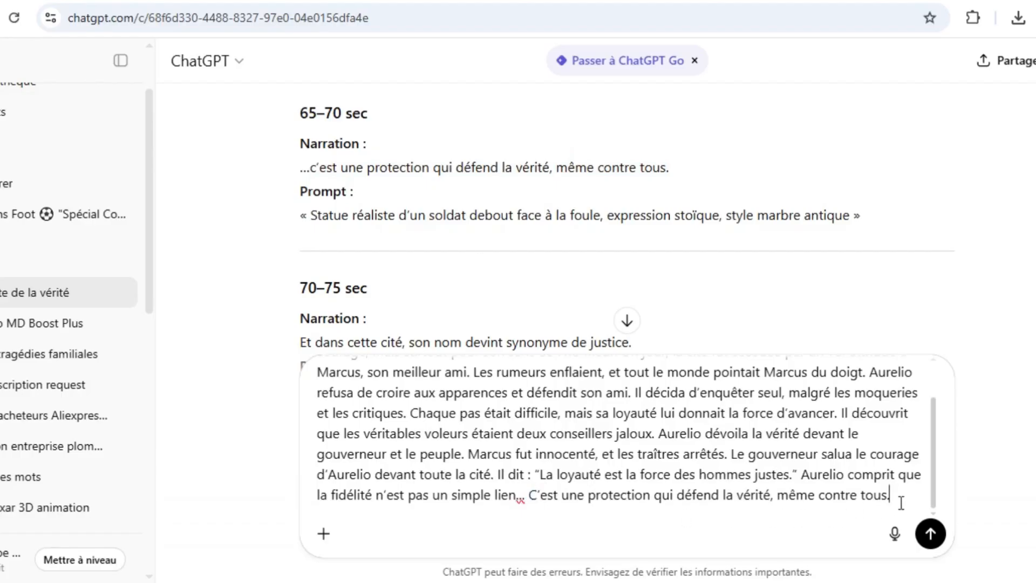
scroll(458, 194, down, 3)
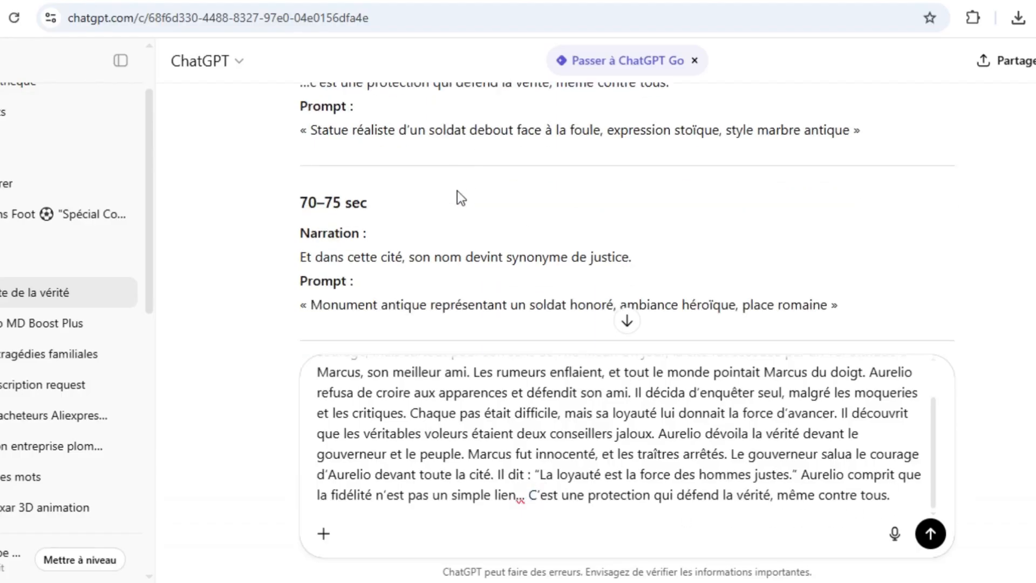
drag(649, 177, 273, 161)
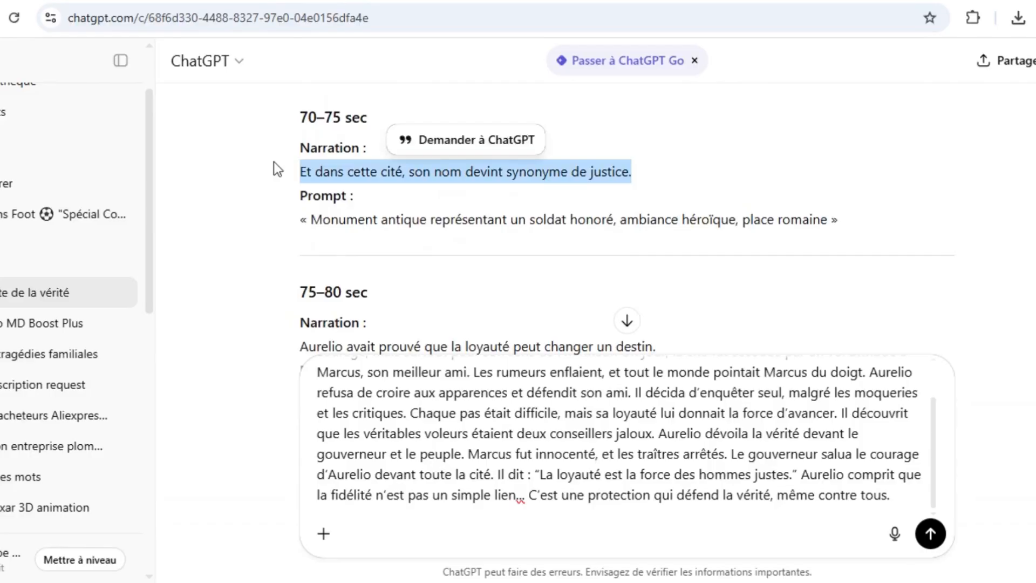
click(909, 507)
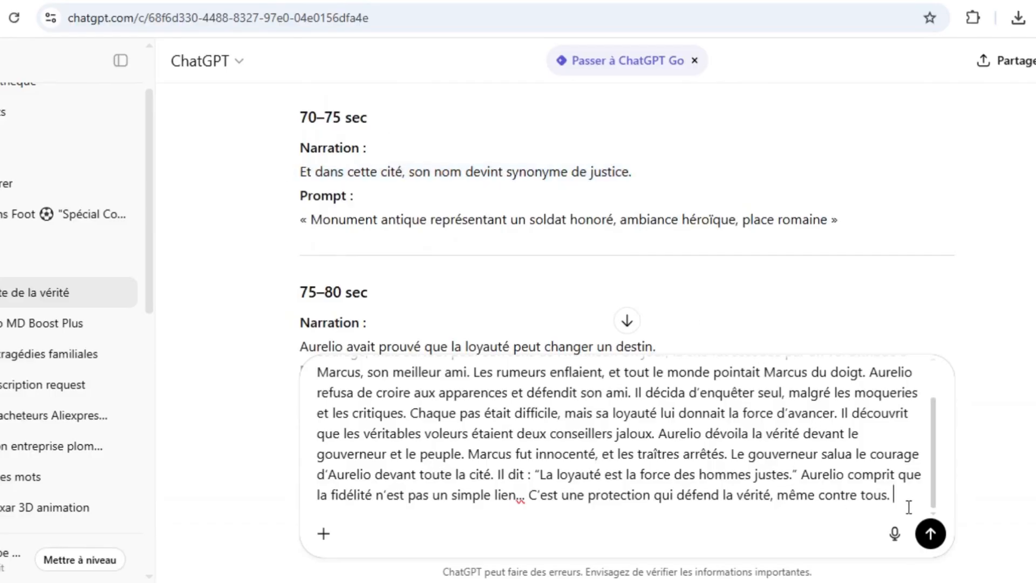
key(ctrl+v)
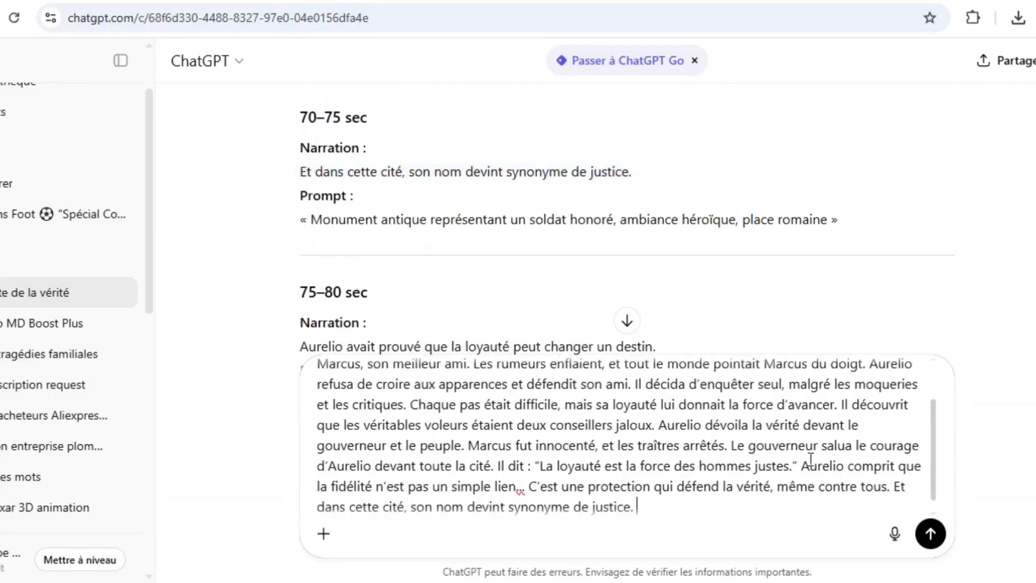
scroll(562, 174, down, 3)
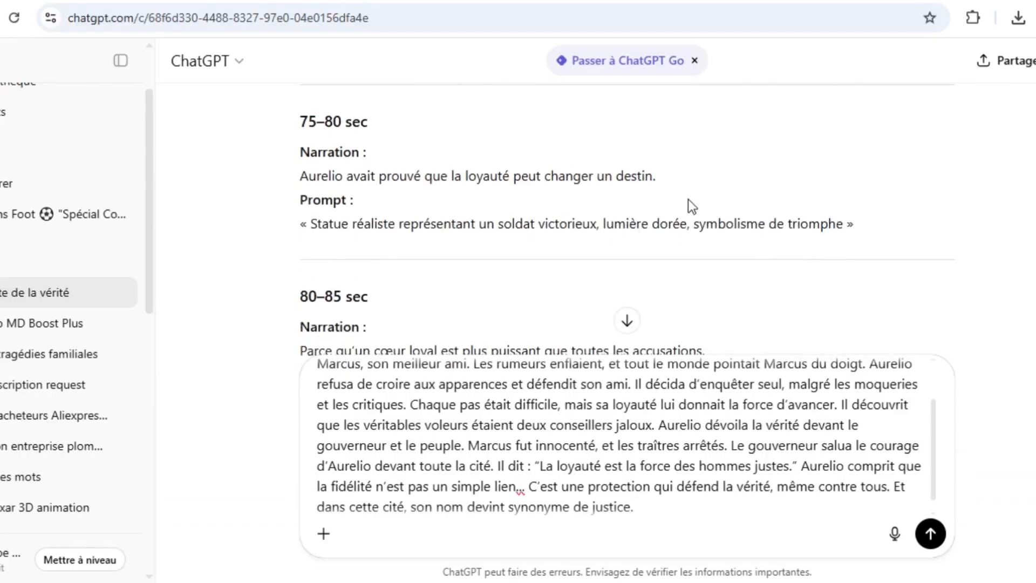
scroll(690, 200, up, 3)
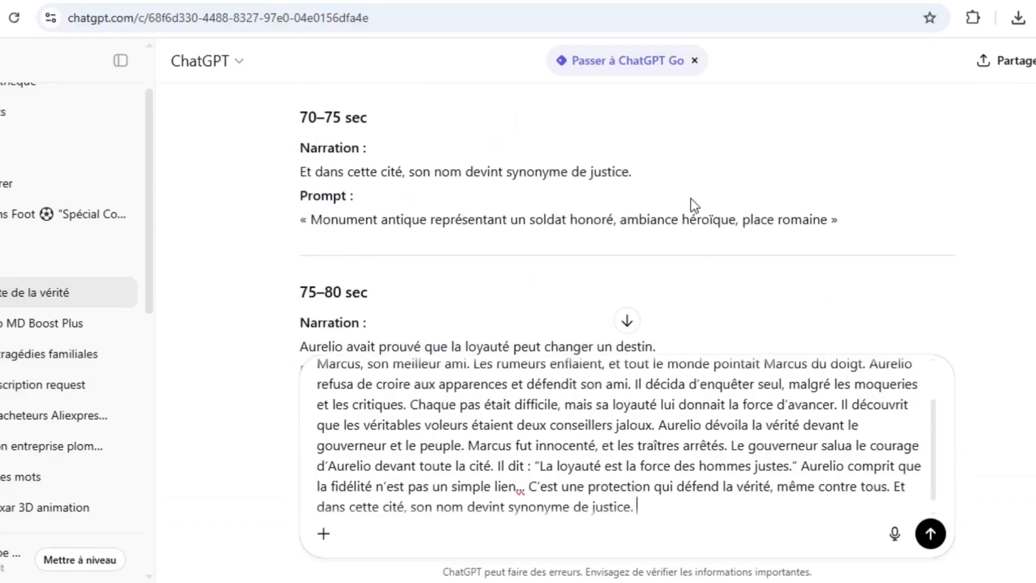
scroll(794, 456, down, 1)
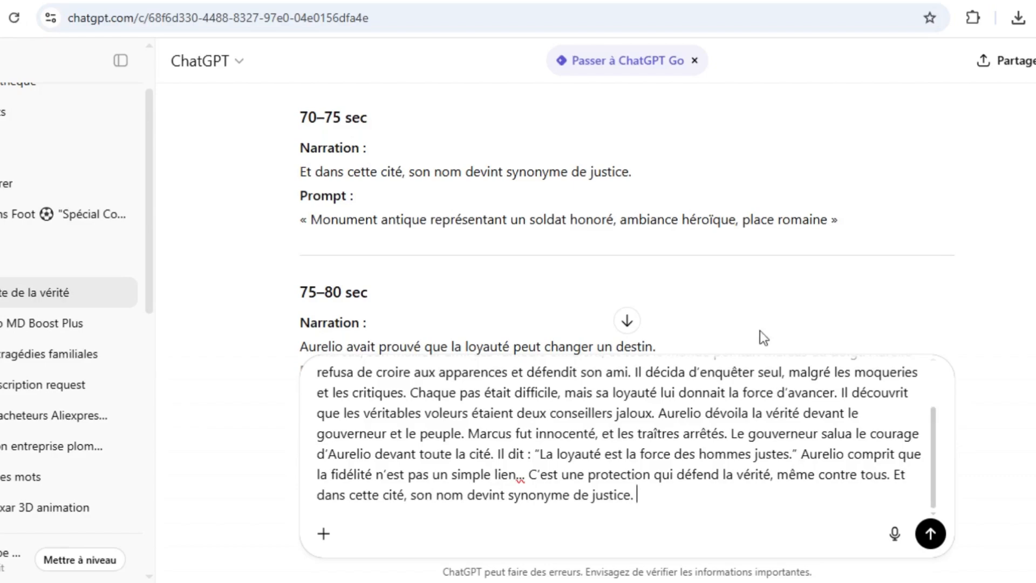
scroll(730, 240, up, 2)
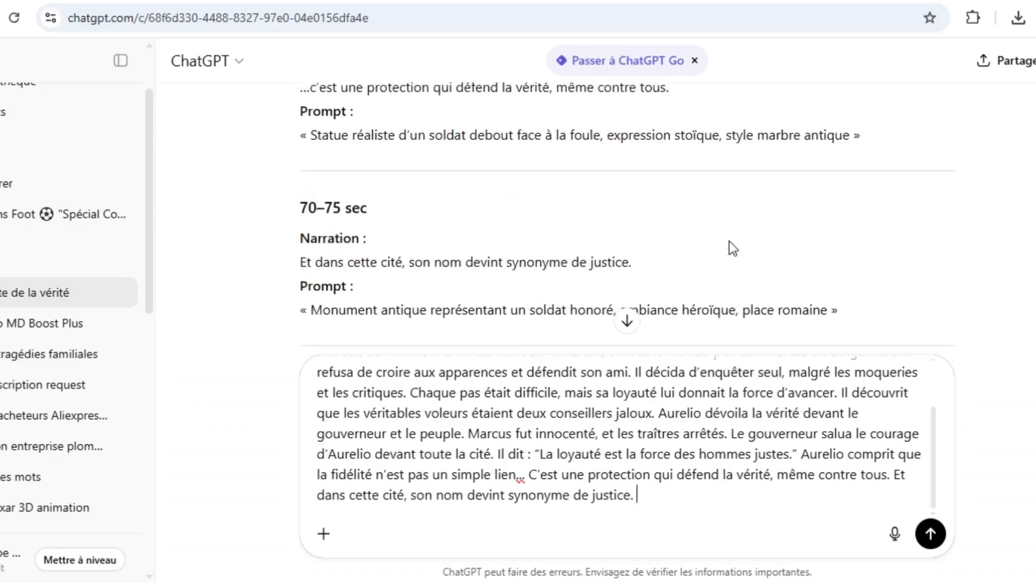
scroll(730, 241, up, 2)
scroll(730, 241, down, 2)
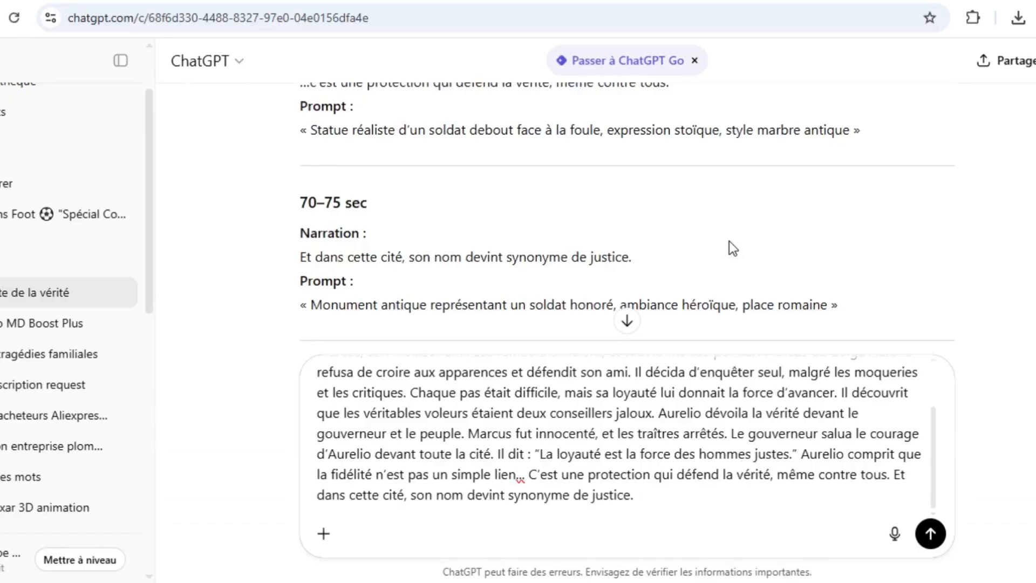
scroll(729, 242, up, 2)
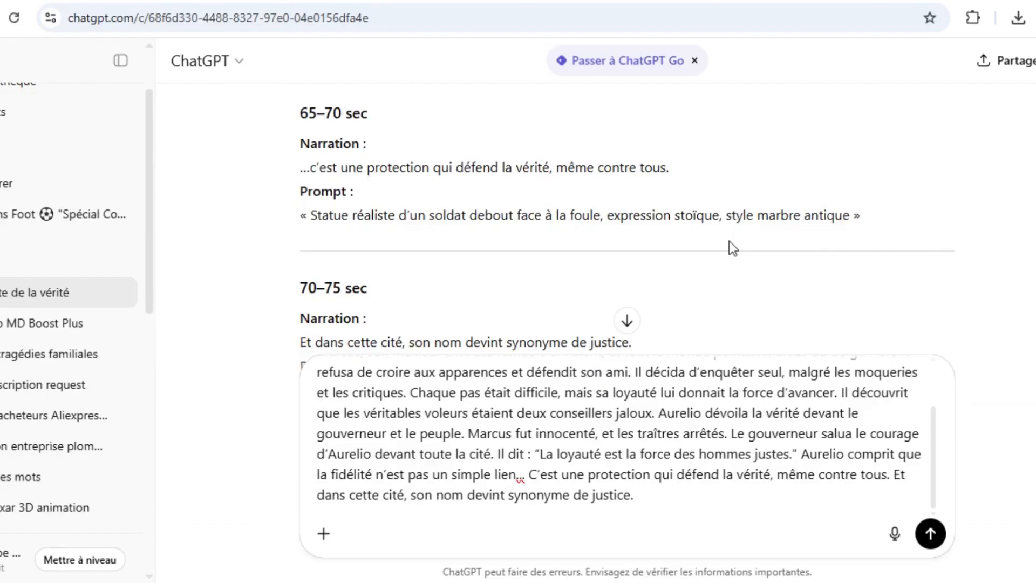
- Append the 75–80 sec narration sentence, "Aurelio avait prouvé que la loyauté peut changer un destin.", to the end of the collected text
scroll(729, 241, up, 2)
scroll(729, 240, down, 5)
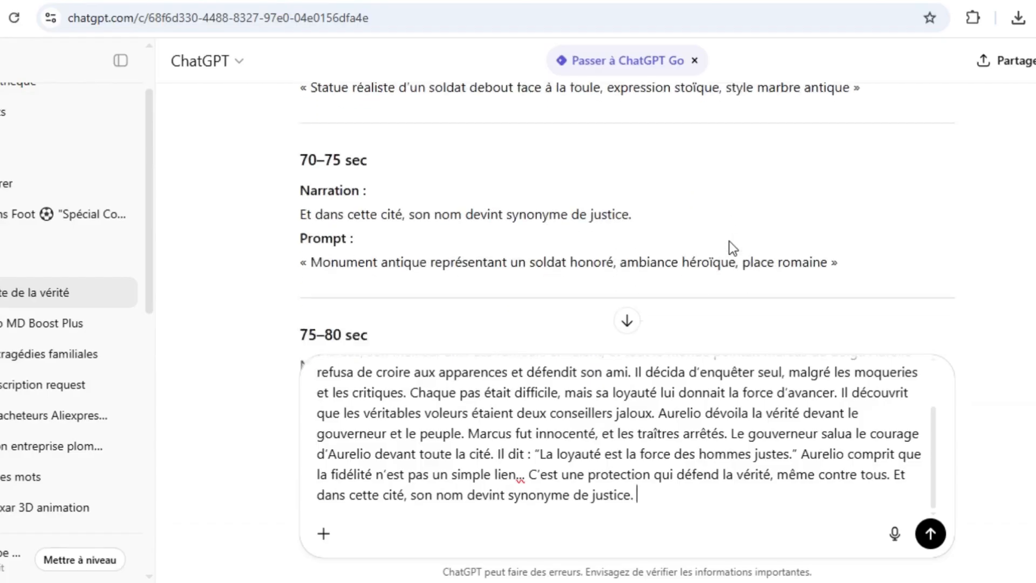
scroll(729, 241, down, 5)
drag(656, 176, 285, 178)
key(ctrl+c)
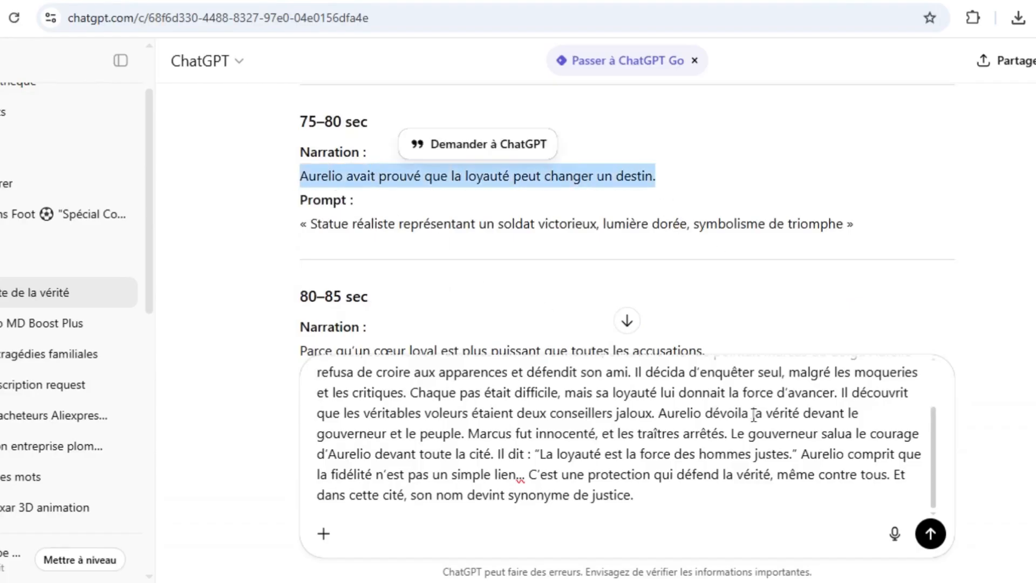
click(733, 491)
key(ctrl+v)
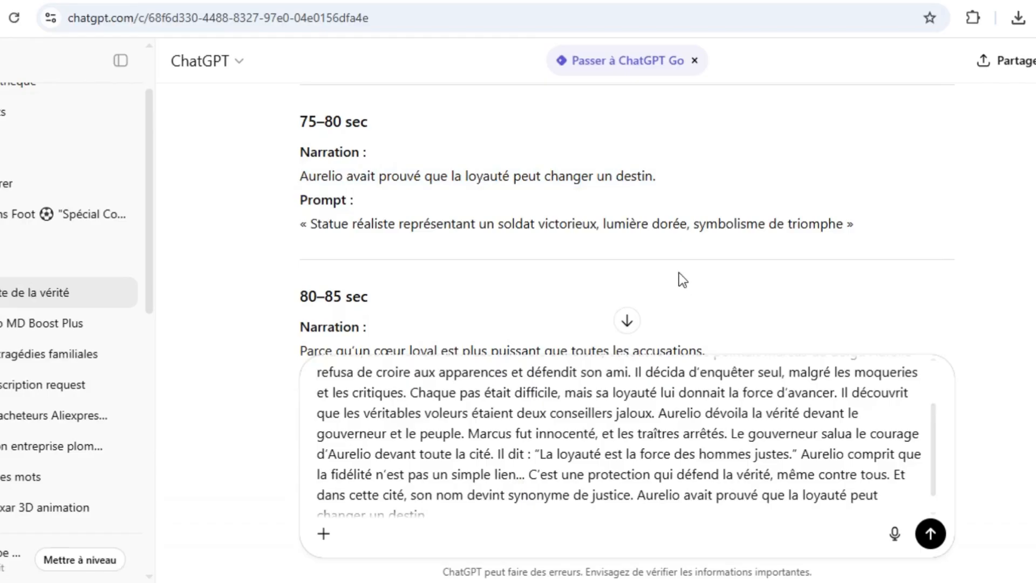
- Append the 80–85 sec narration sentence, "Parce qu'un cœur loyal est plus puissant que toutes les accusations.", to the collected text in the message box
scroll(681, 210, down, 3)
drag(716, 183, 297, 180)
key(ctrl+c)
scroll(839, 478, down, 1)
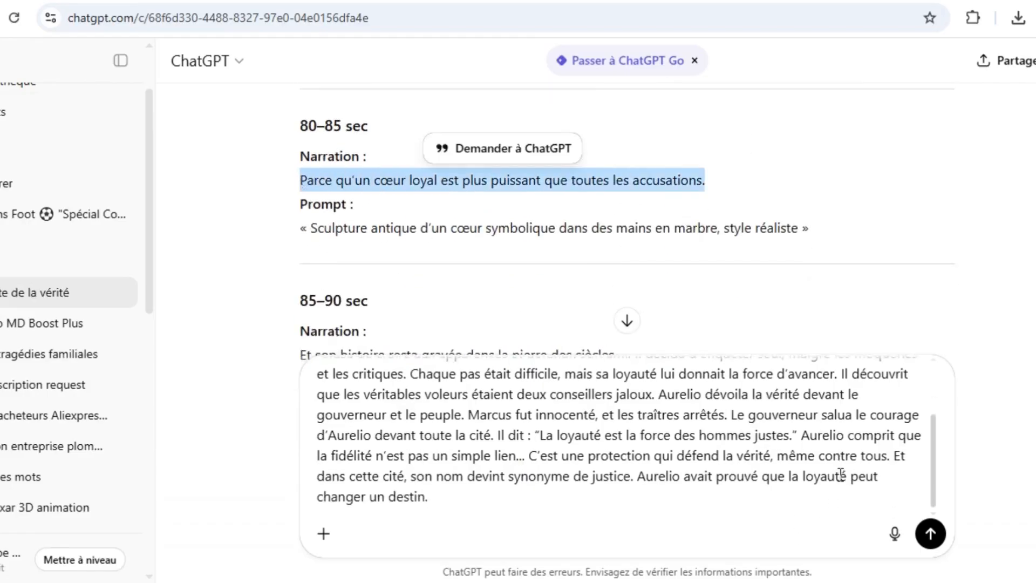
click(675, 500)
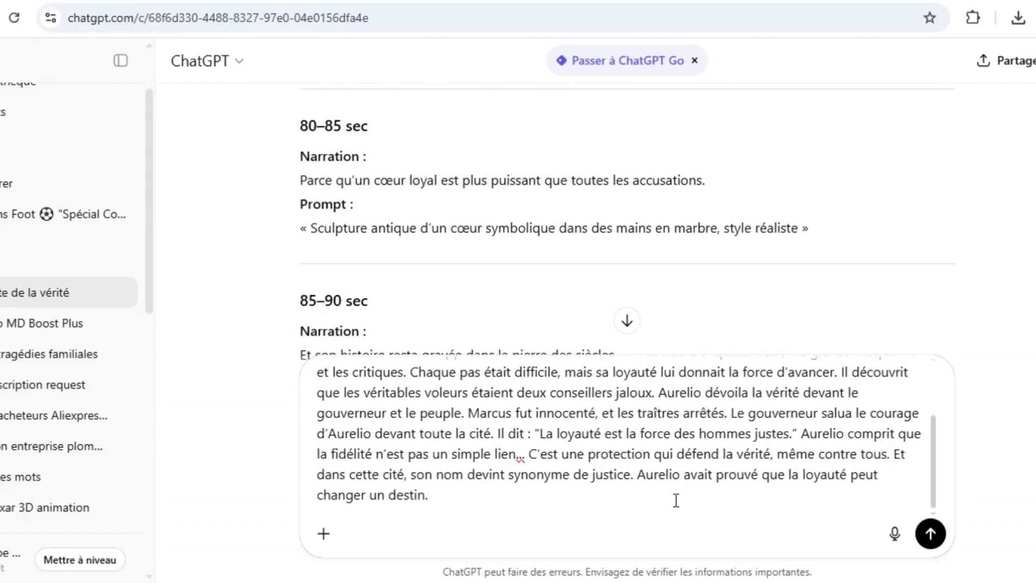
key(ctrl+v)
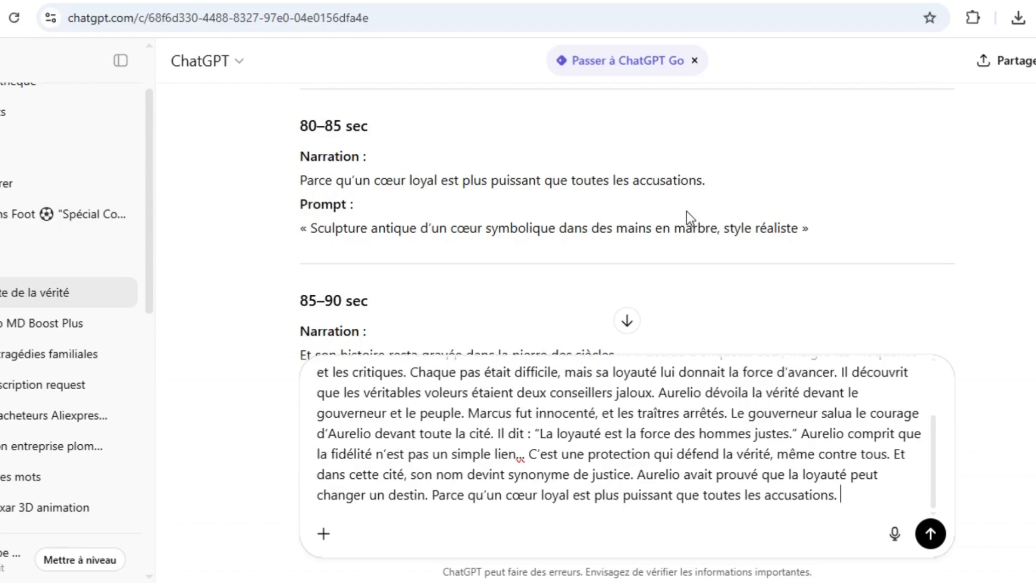
- Append the 85–90 sec narration sentence, "Et son histoire resta gravée dans la pierre des siècles.", to the collected text
scroll(687, 211, down, 3)
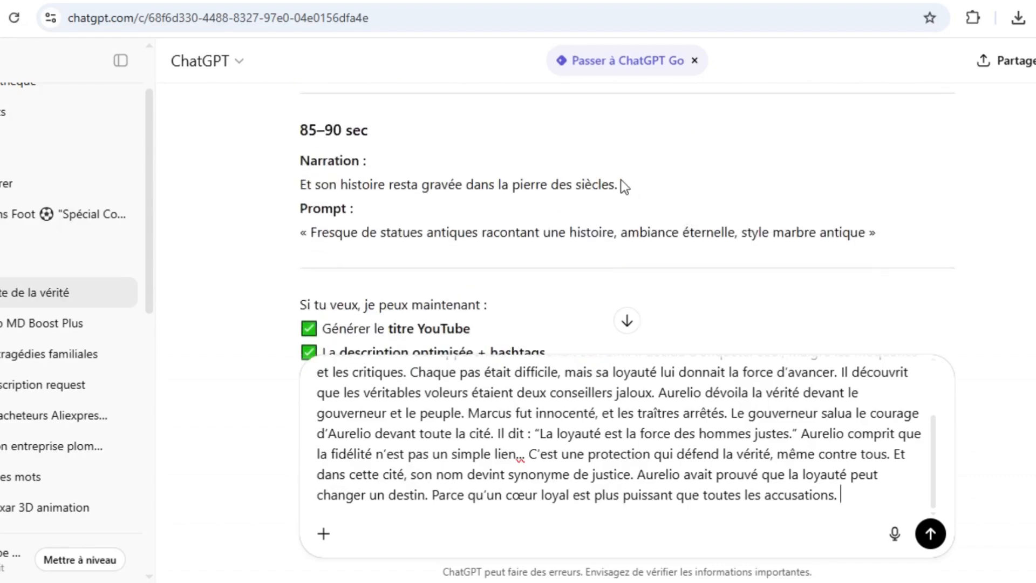
drag(621, 182, 273, 188)
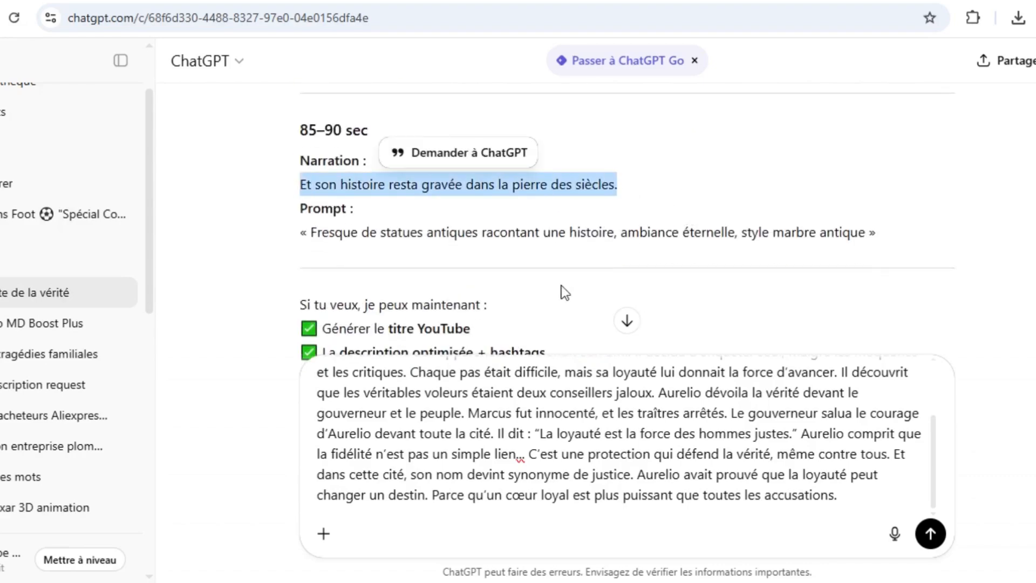
key(ctrl+c)
click(878, 495)
key(ctrl+v)
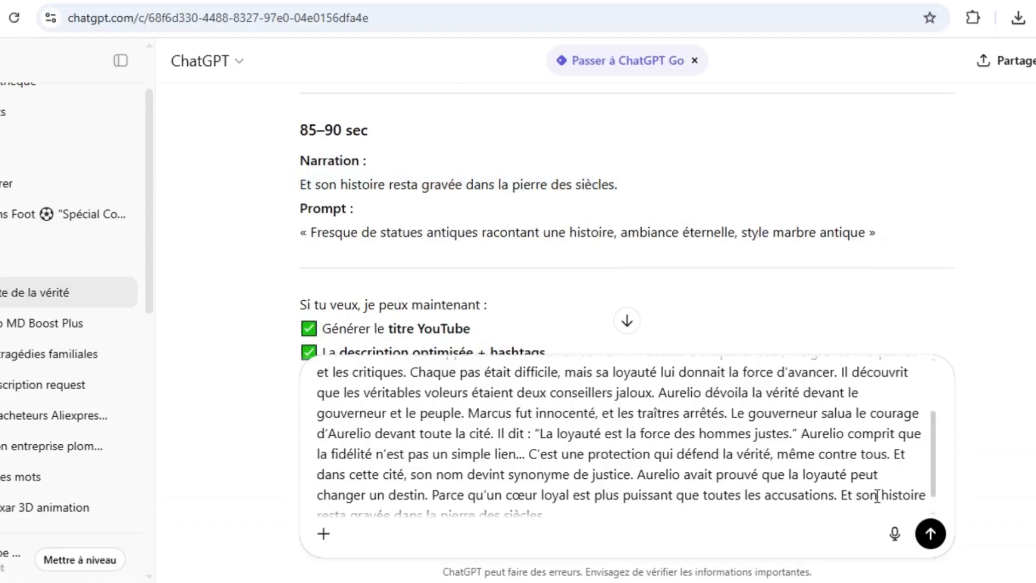
- Review the collected text against the scene narrations in the conversation, and read the YouTube title and description proposed for the video
scroll(720, 453, up, 3)
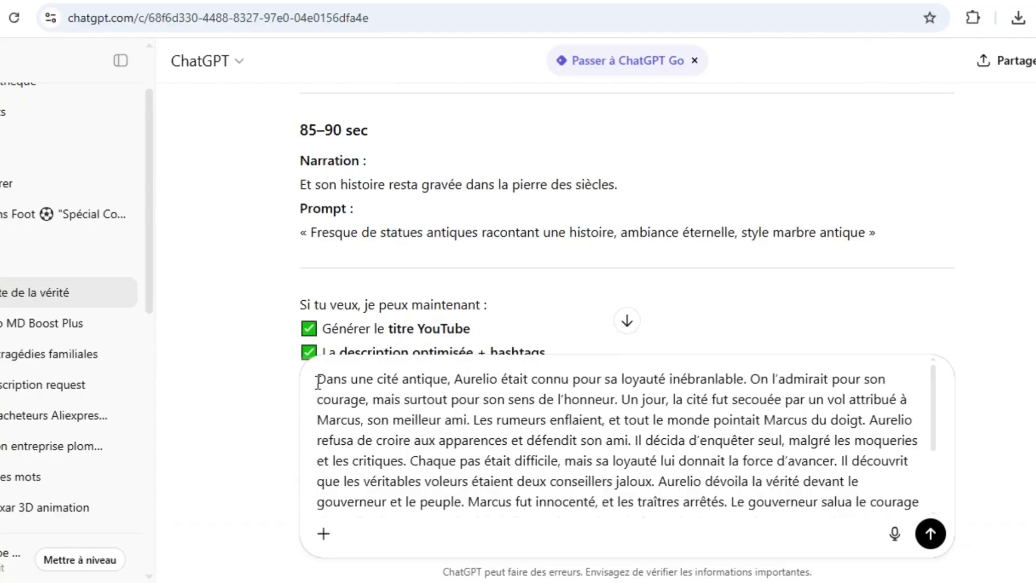
scroll(318, 382, down, 3)
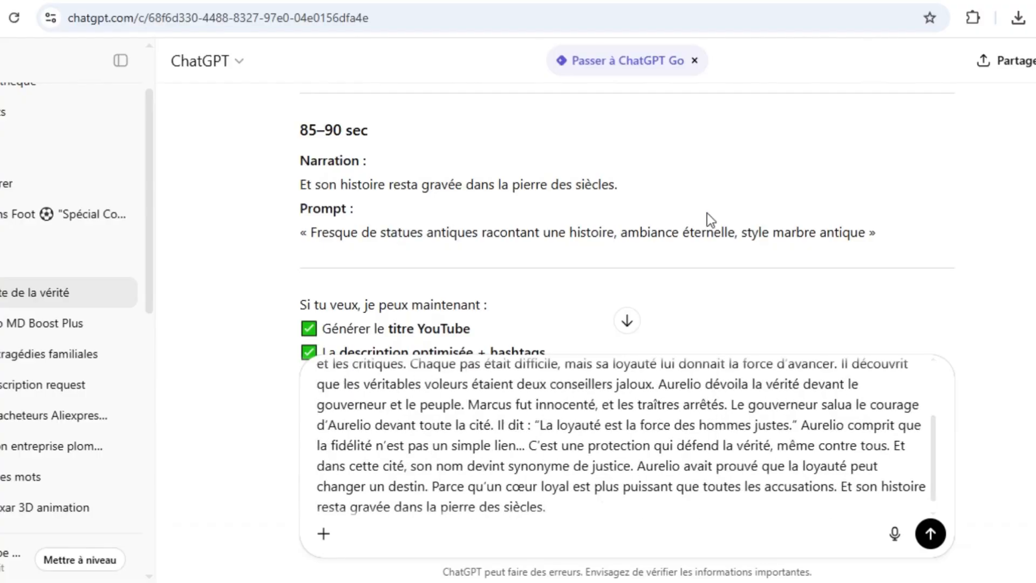
scroll(707, 213, up, 8)
scroll(707, 213, up, 15)
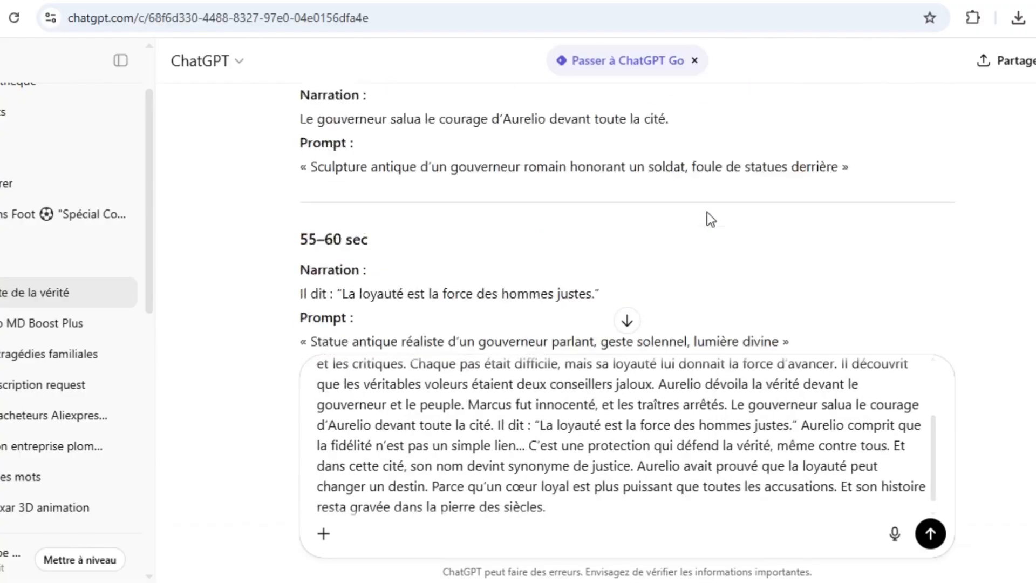
scroll(707, 212, up, 10)
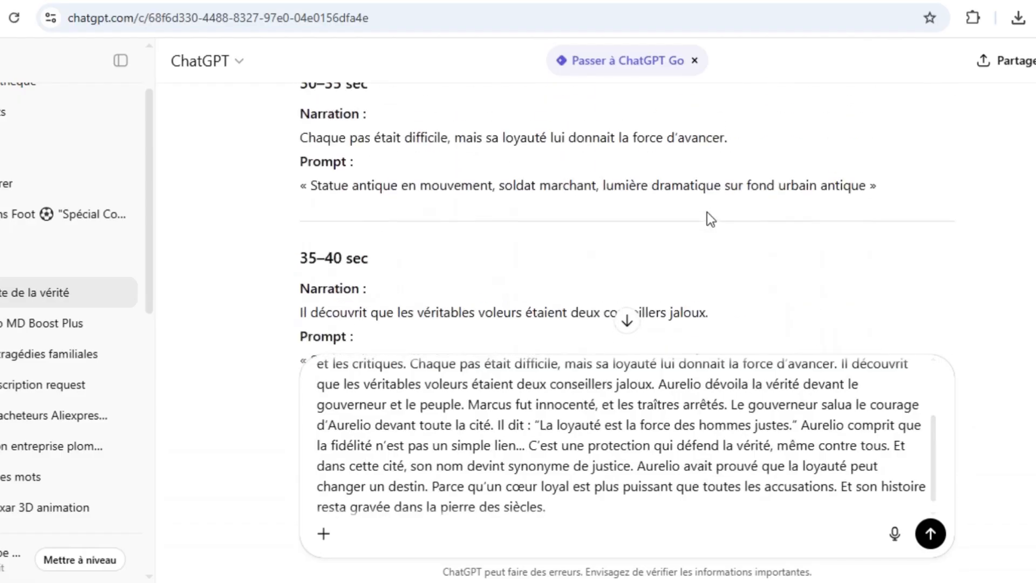
scroll(707, 219, up, 10)
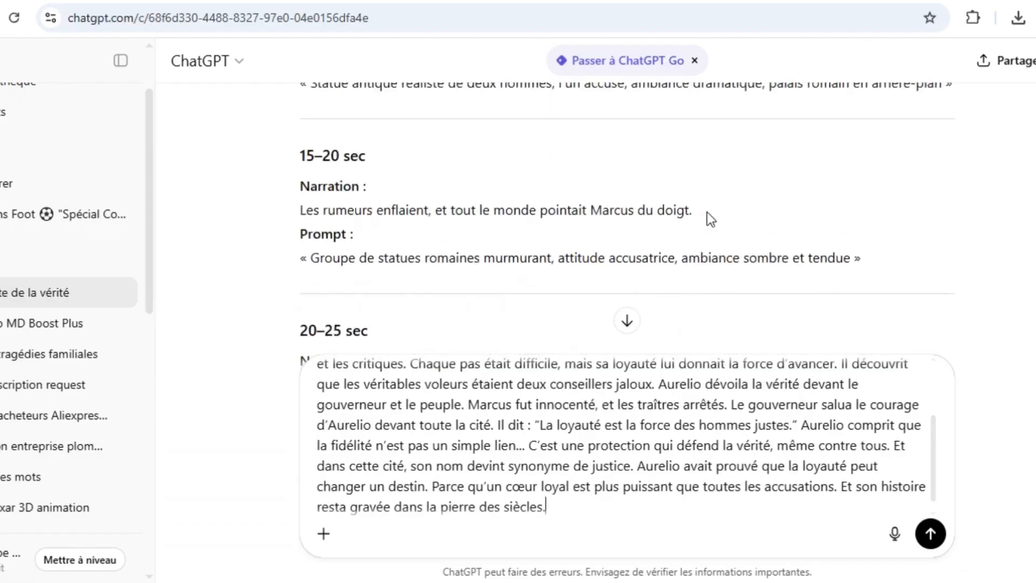
scroll(707, 219, up, 10)
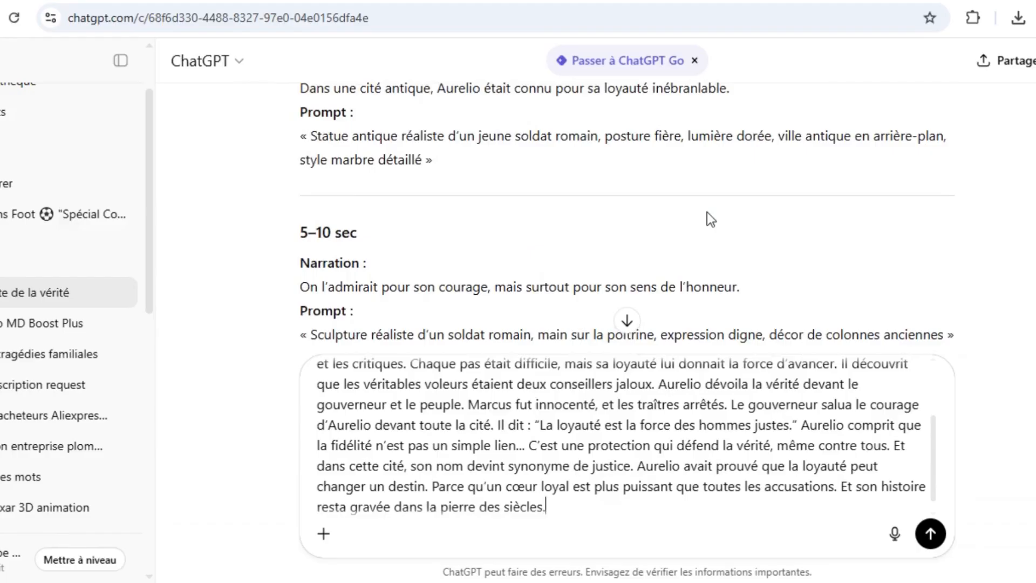
scroll(710, 220, up, 10)
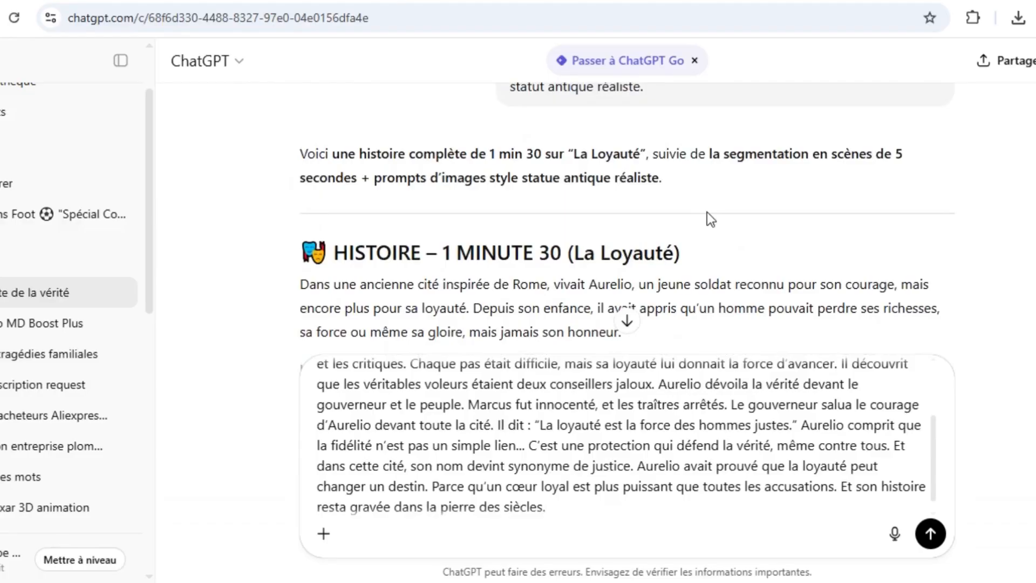
scroll(707, 213, down, 15)
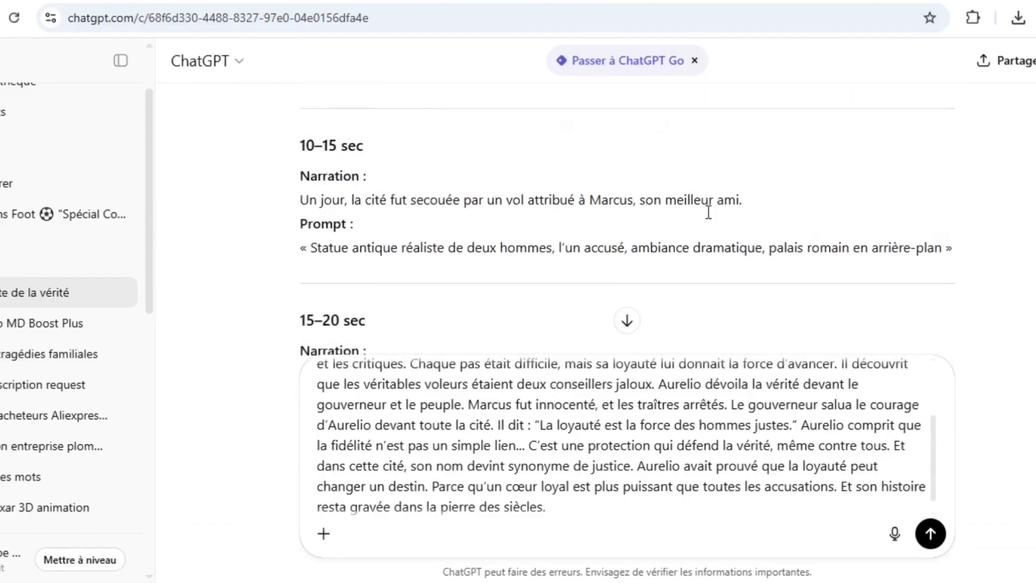
scroll(708, 212, down, 20)
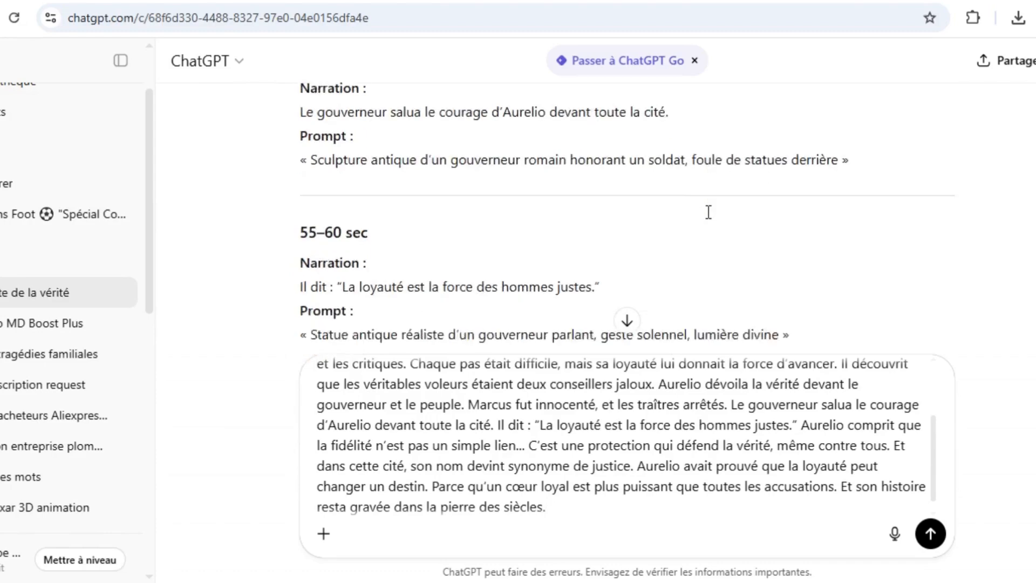
scroll(709, 212, down, 20)
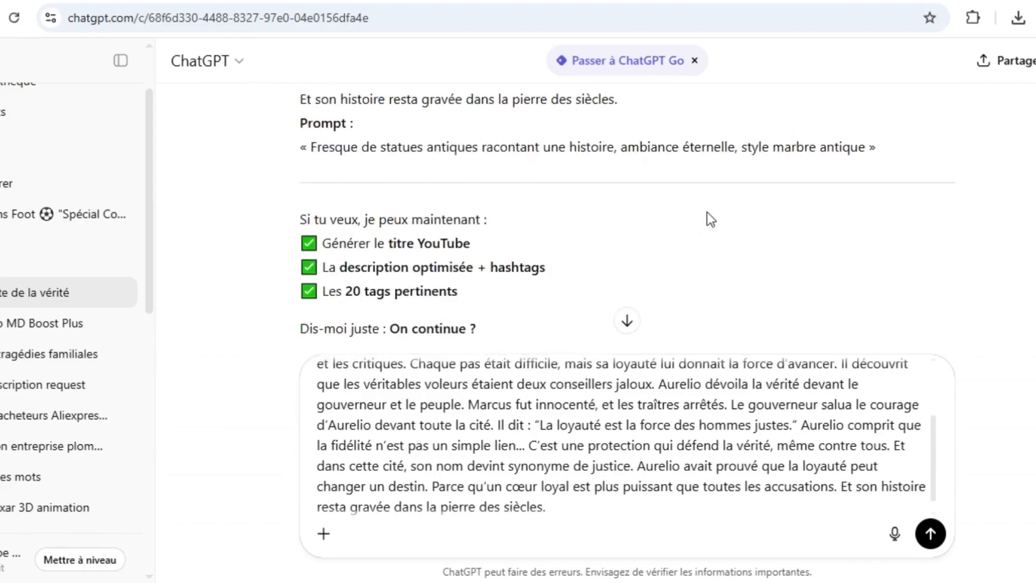
scroll(707, 212, down, 5)
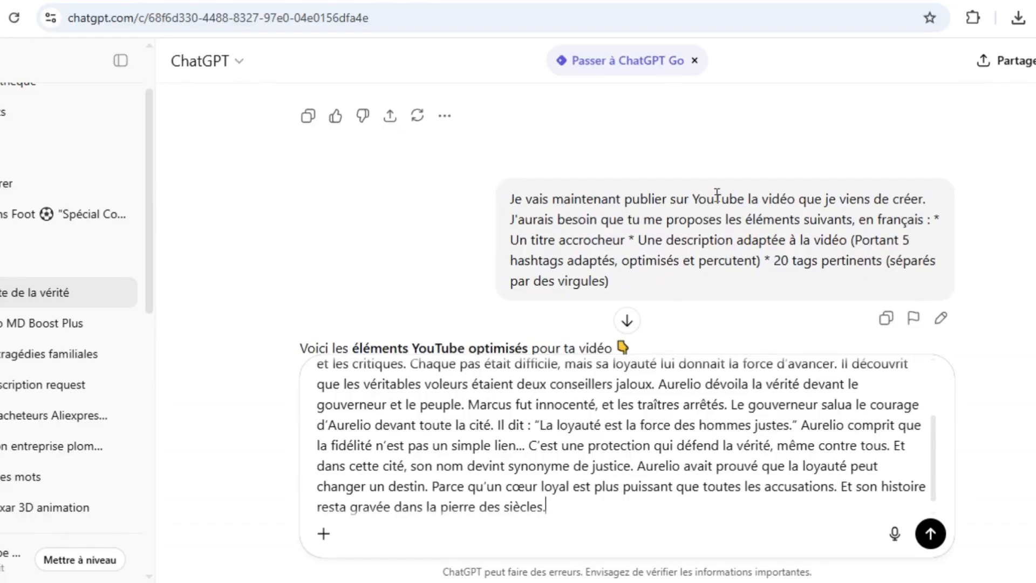
scroll(687, 164, up, 3)
scroll(686, 163, down, 6)
scroll(686, 164, down, 4)
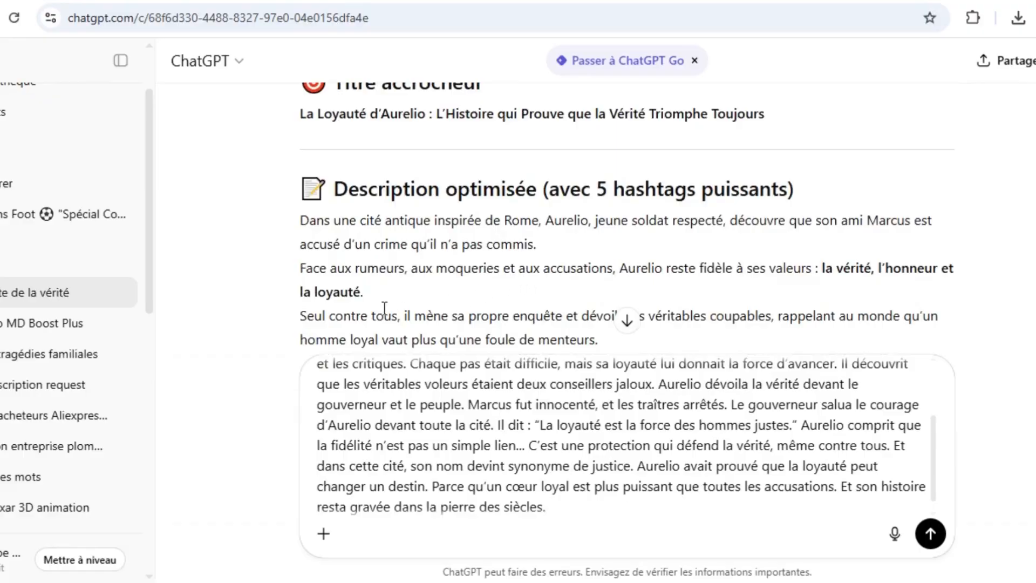
- Insert the opening sentence "La verité fini toujpurs par triomphé!" before "Dans une cité antique" at the start of the collected text
scroll(408, 392, up, 3)
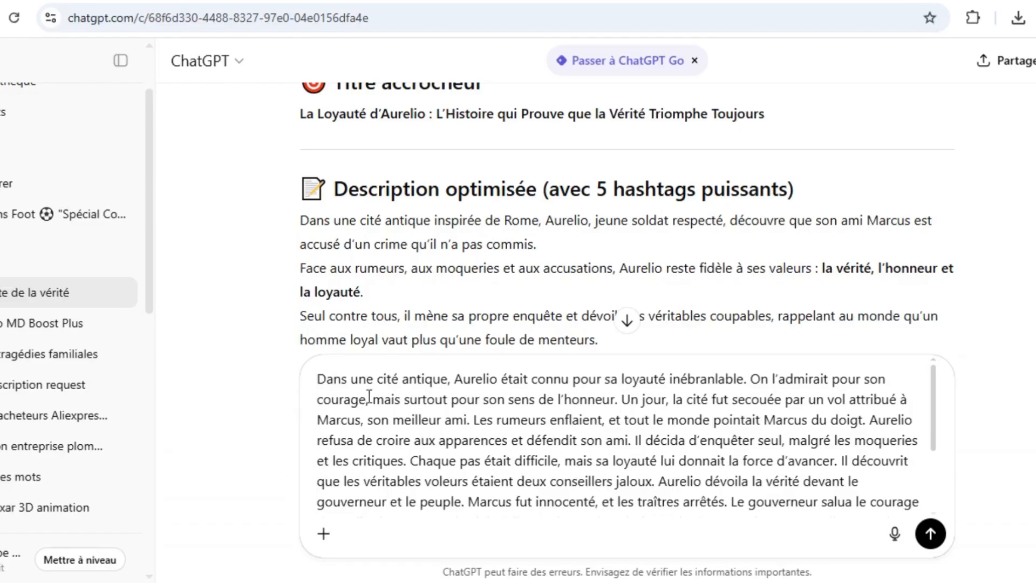
click(376, 380)
key(Left)
key(Left)
key(Left)
key(Left)
key(Left)
key(Left)
key(Left)
text(La veri)
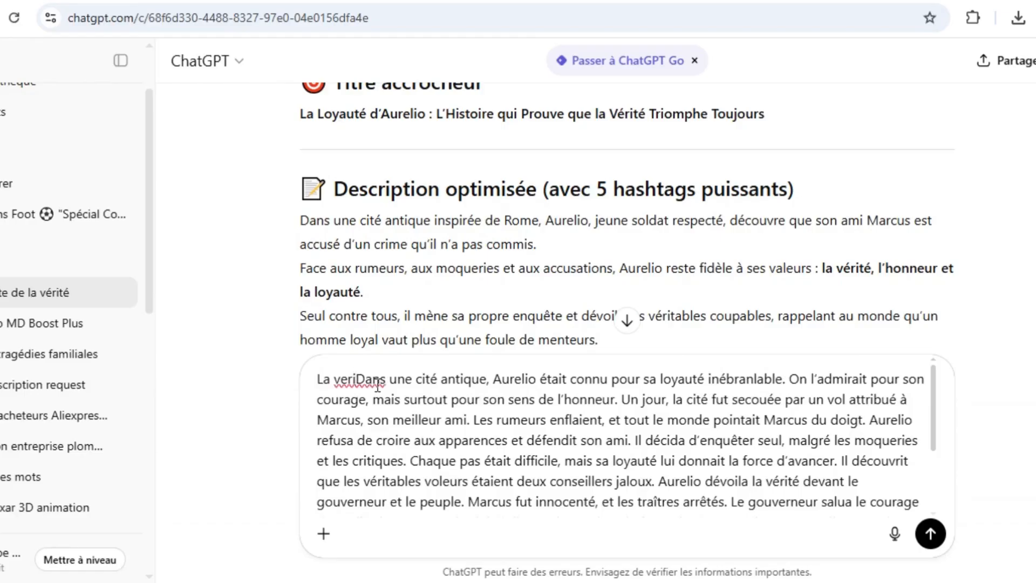
text(té f)
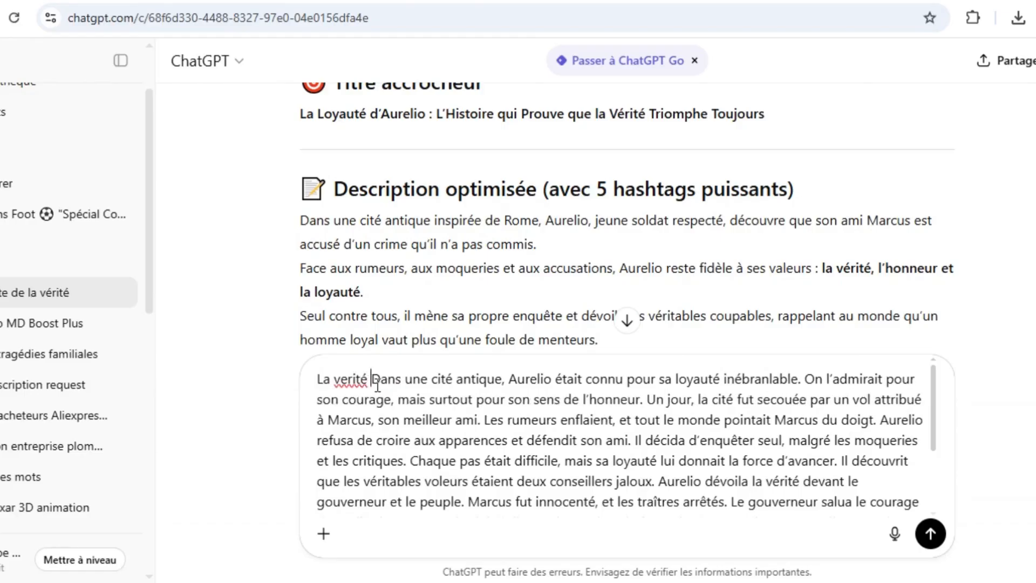
text(ini toujpur)
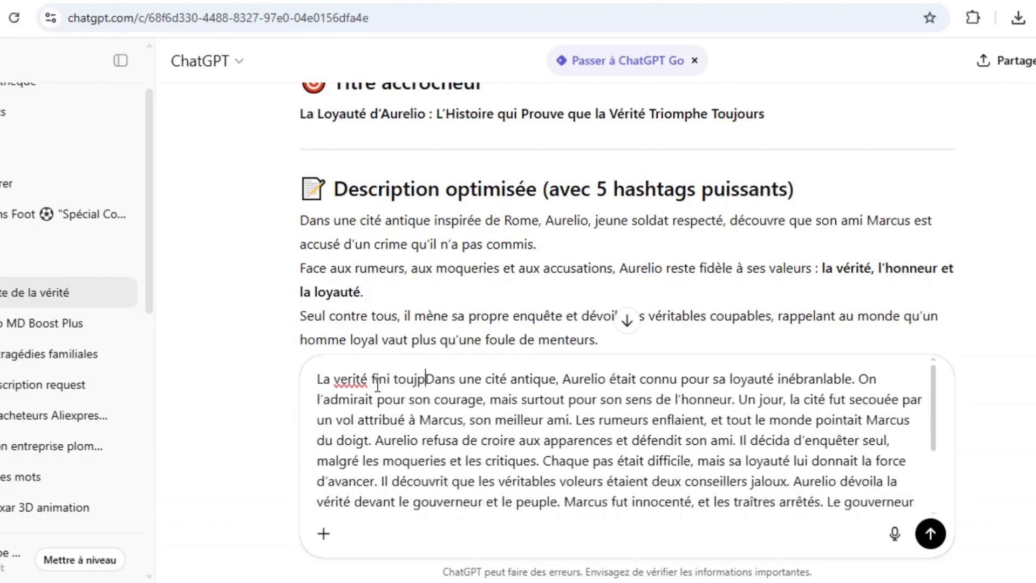
text(s par )
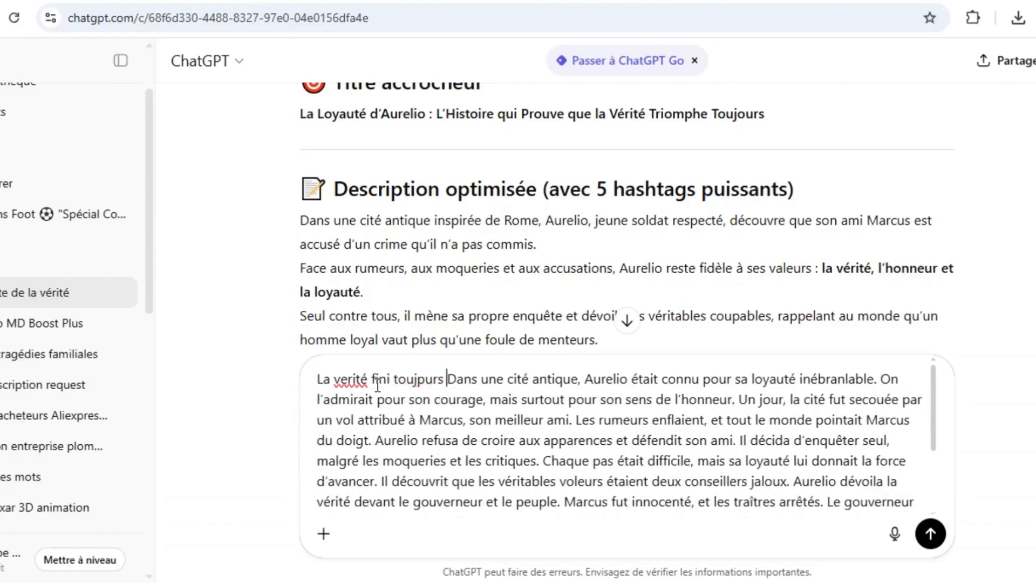
text(tr)
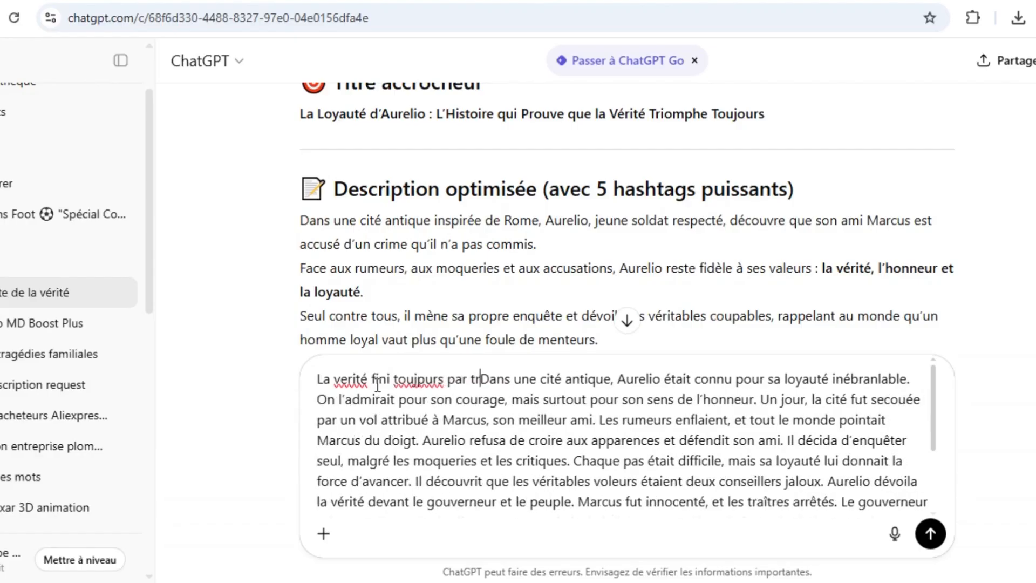
text(iomp)
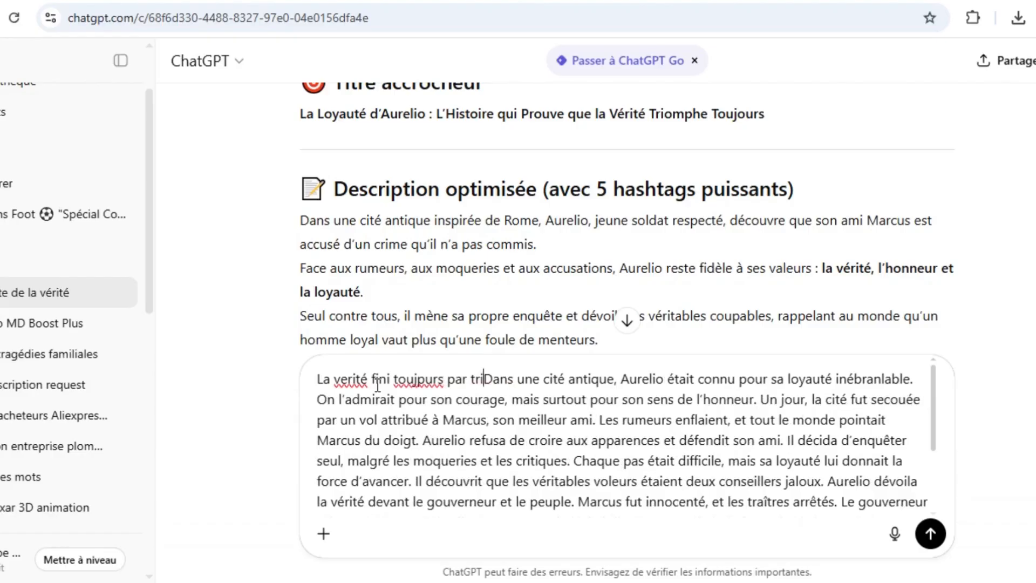
text(hé)
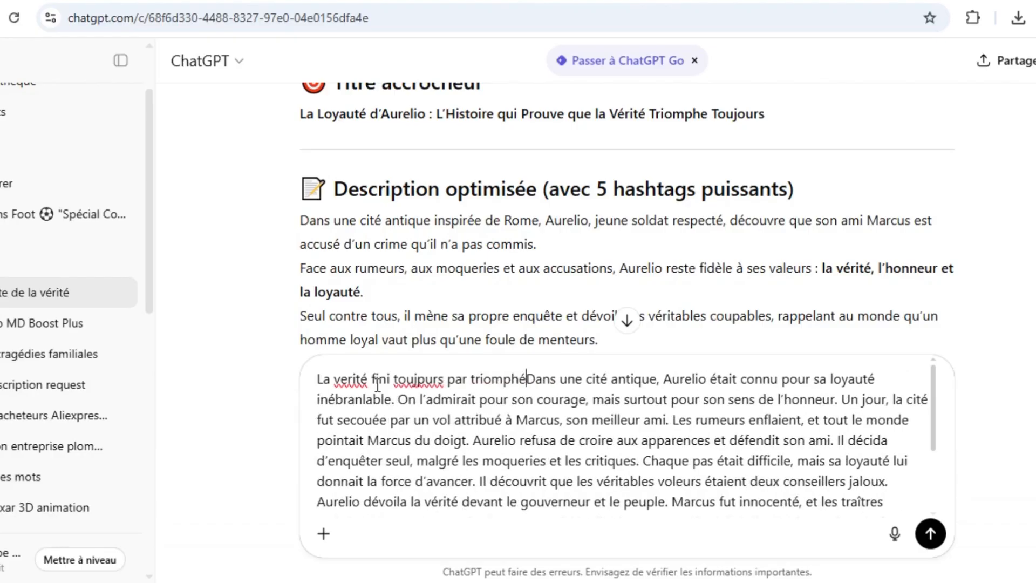
text(!)
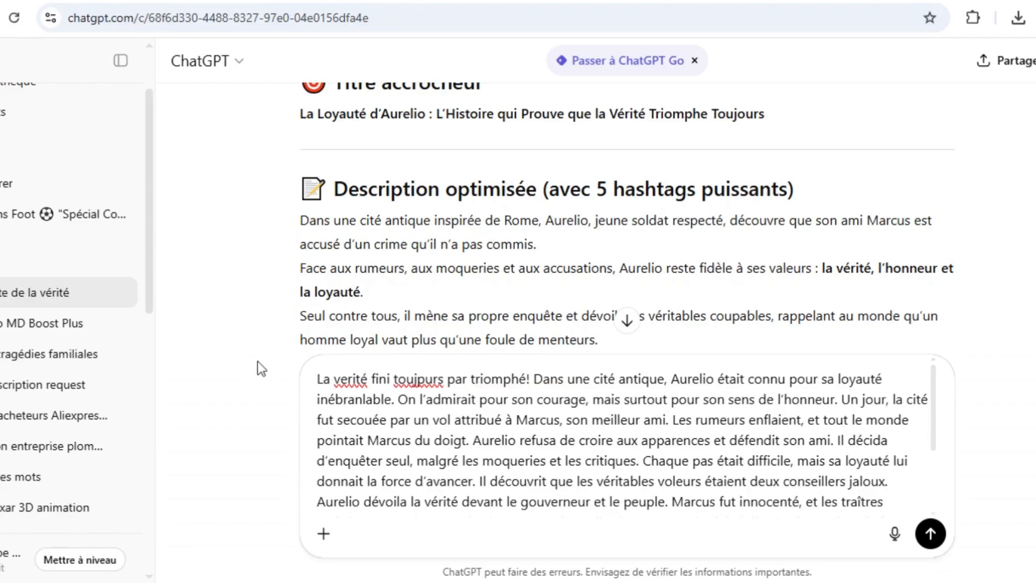
- Correct the misspelled words in the opening sentence to "vérité" and "toujours" using the spelling suggestions
right_click(355, 374)
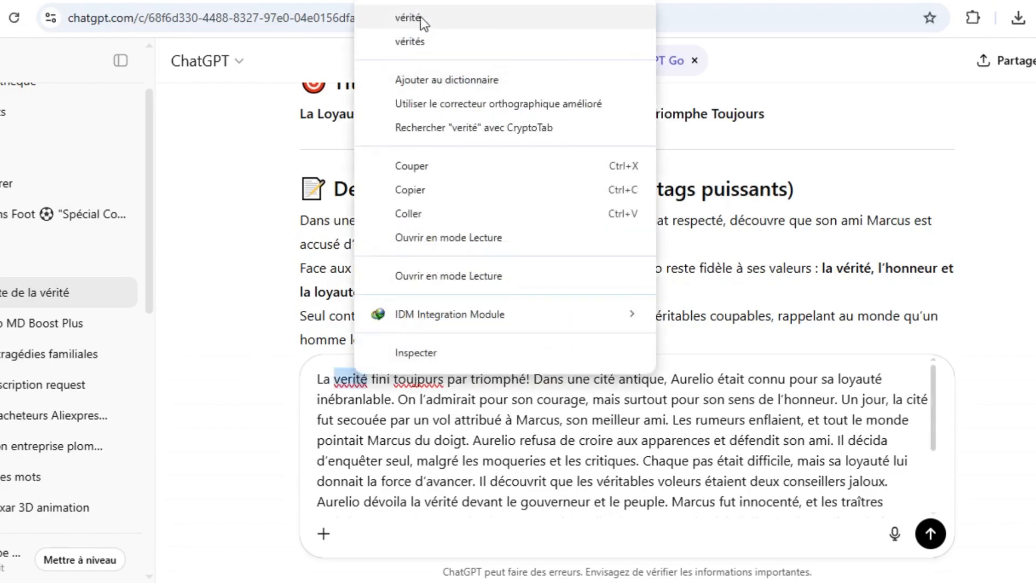
click(422, 16)
right_click(418, 378)
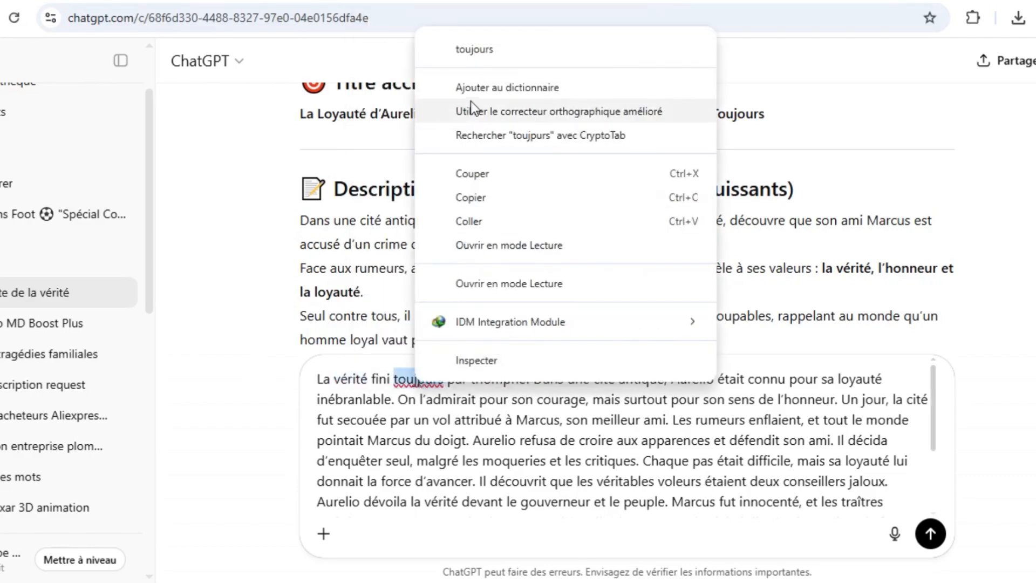
click(484, 53)
- Insert "Asseyez vous cette histoire va vous apprendre une nouvelle chose" after "La vérité fini toujours par triomphé!" in the collected text
click(534, 379)
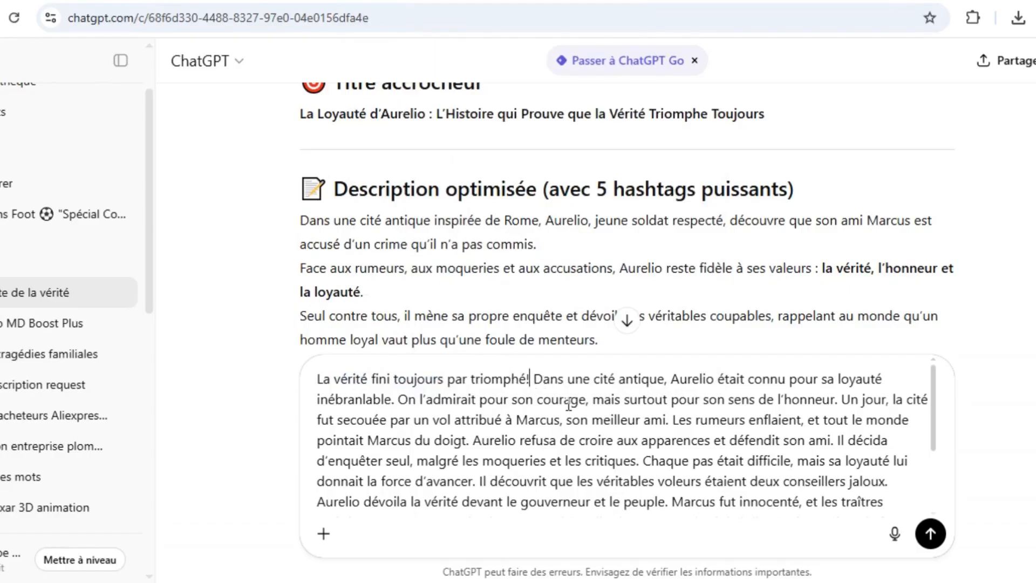
text(Asseyez)
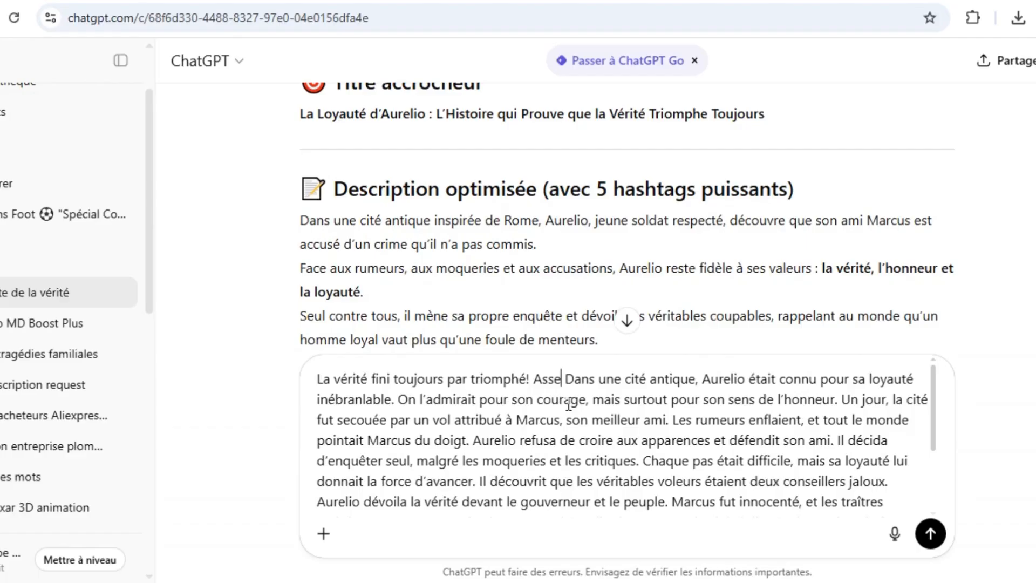
text( vous)
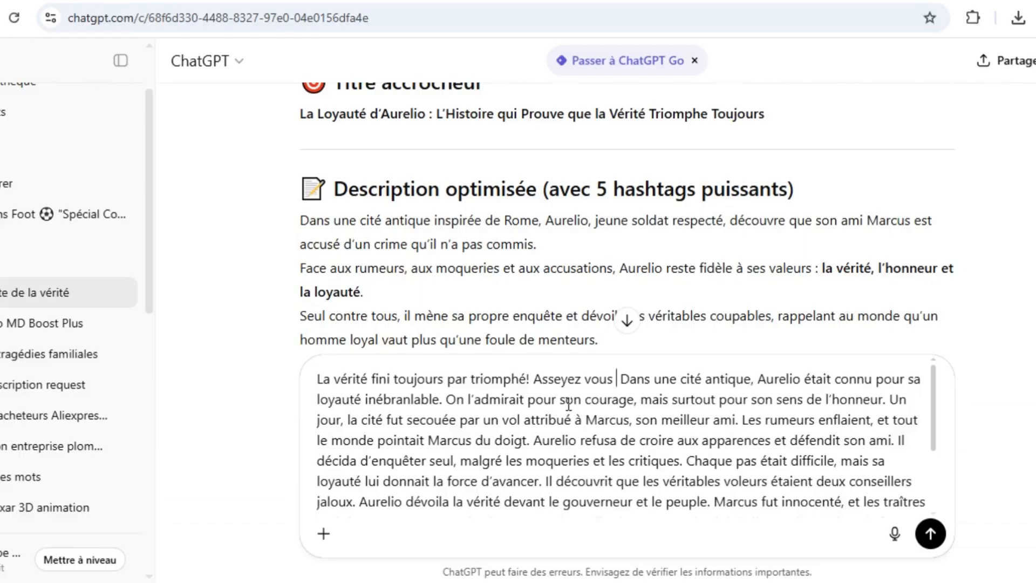
text(cette his )
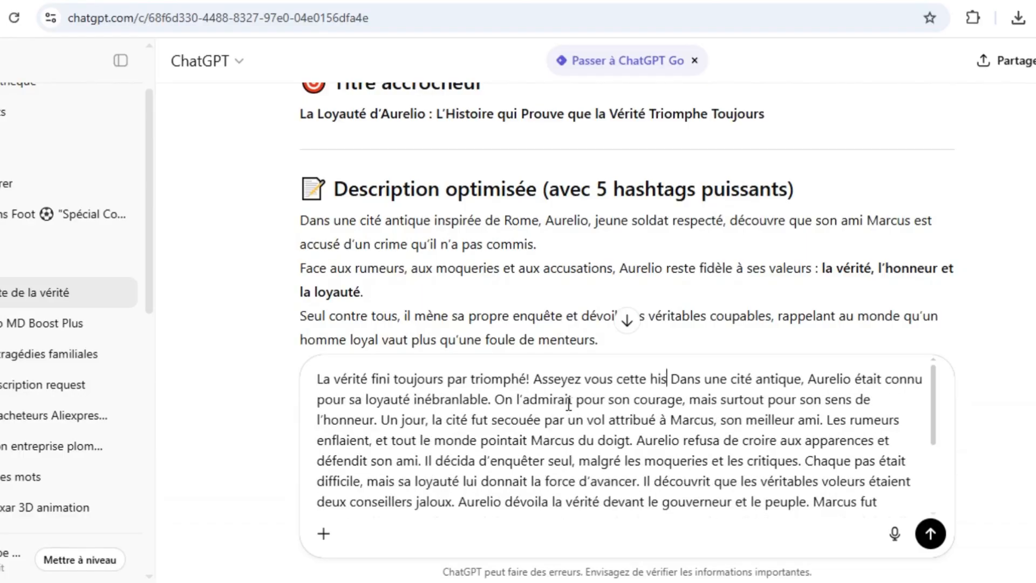
text(toire va)
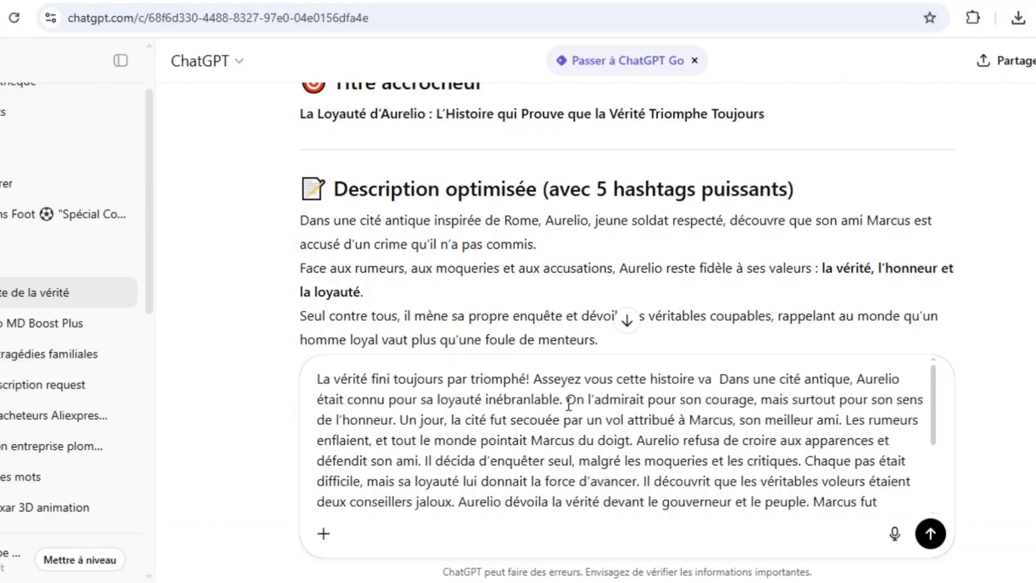
text( vous apprendre)
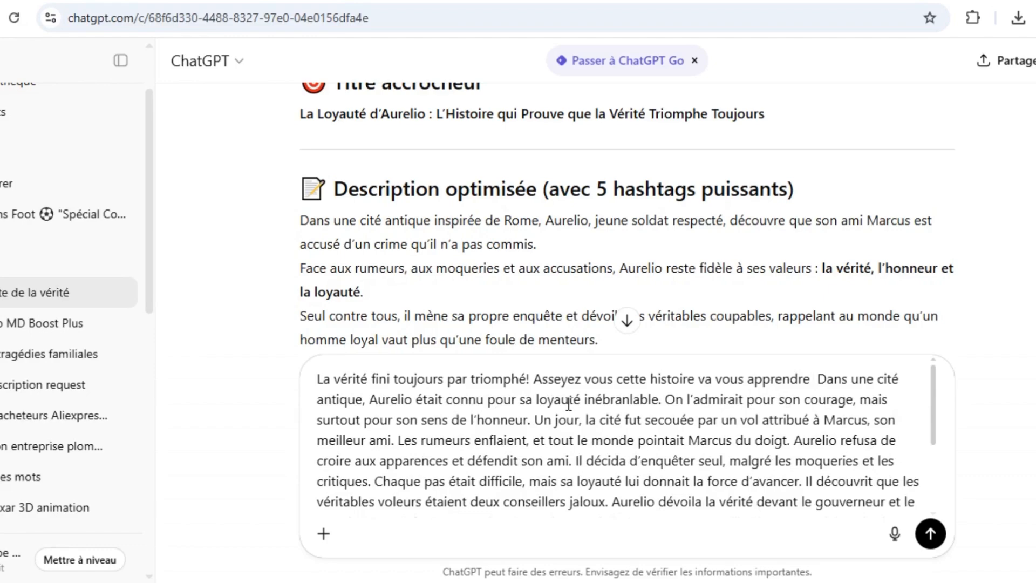
text( une nou)
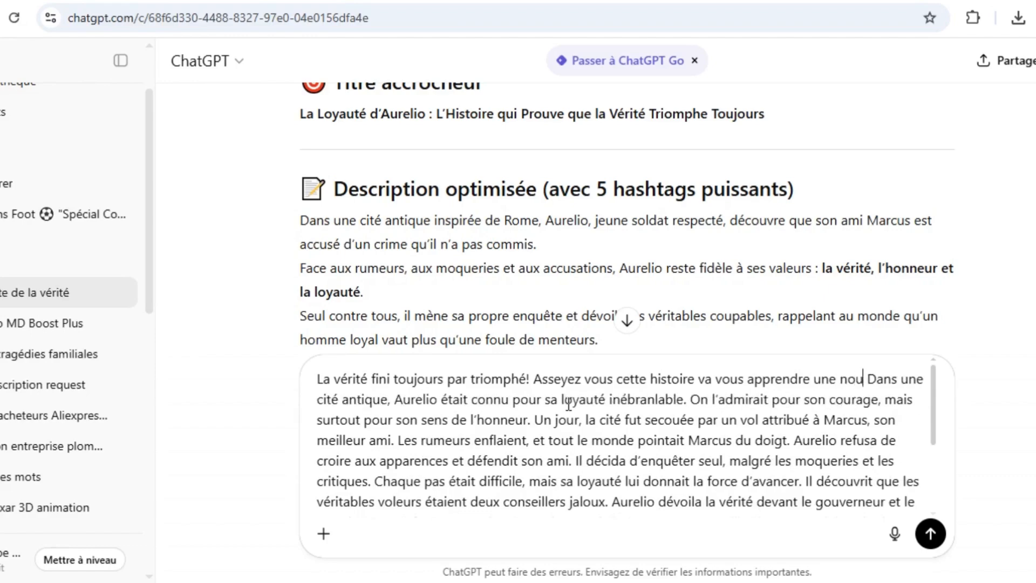
text(velle )
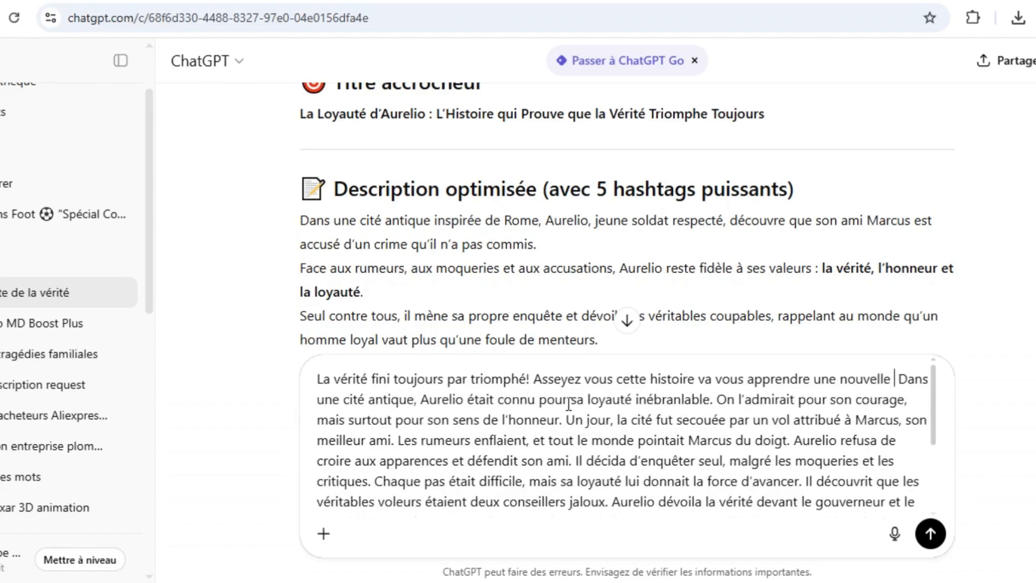
text(chose)
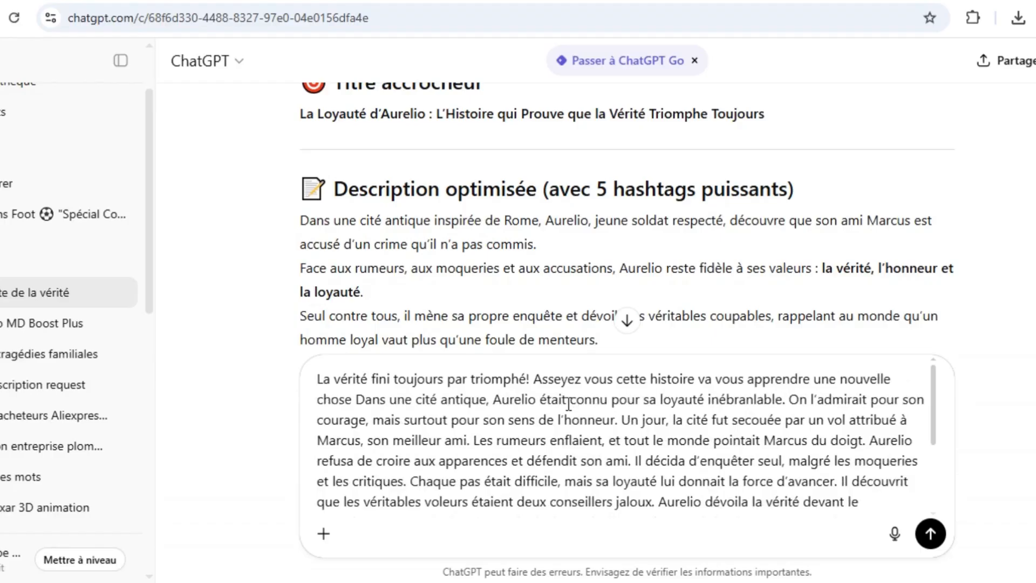
- Continue the opening hook with "et abonnez-vous pour ne rien manquer!" before "Dans une cité antique"
text( et abon)
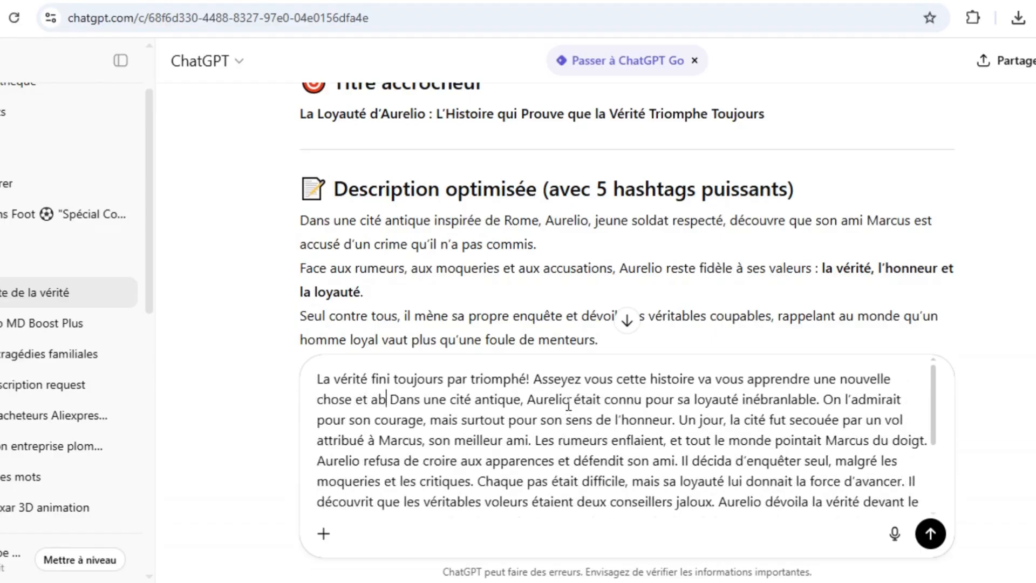
text(n)
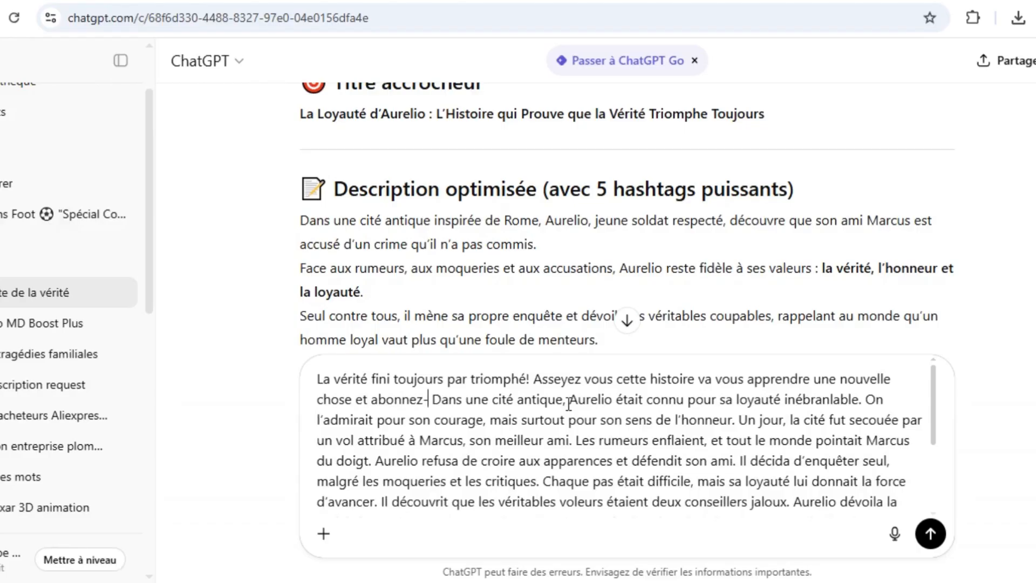
text(ez-vous pour )
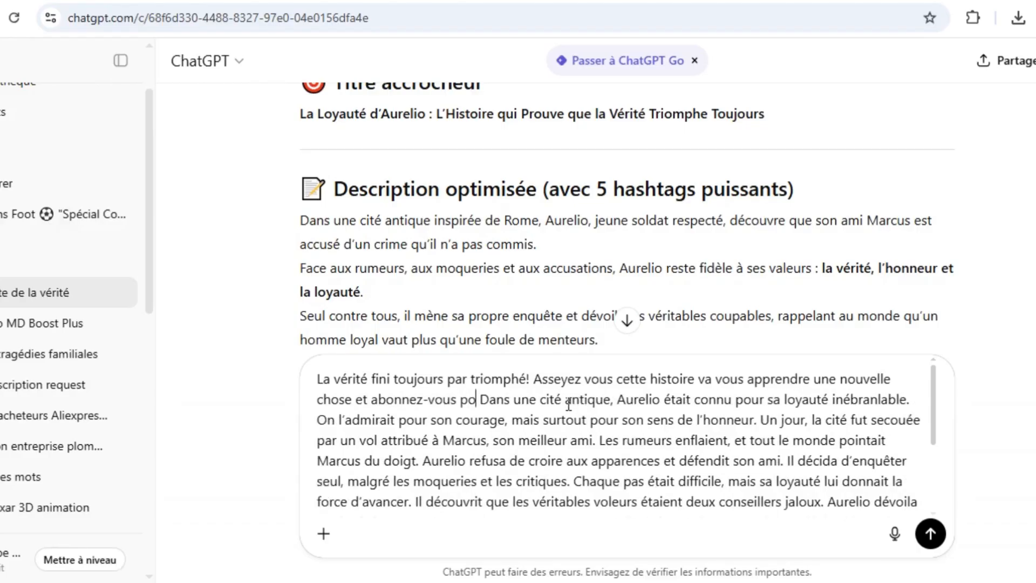
text(ne rien )
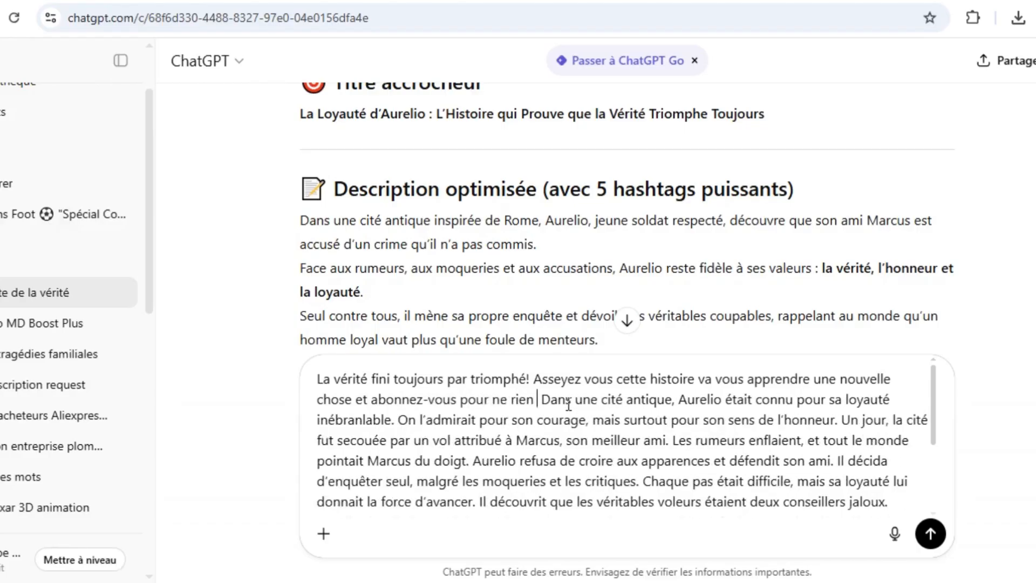
text(manquer)
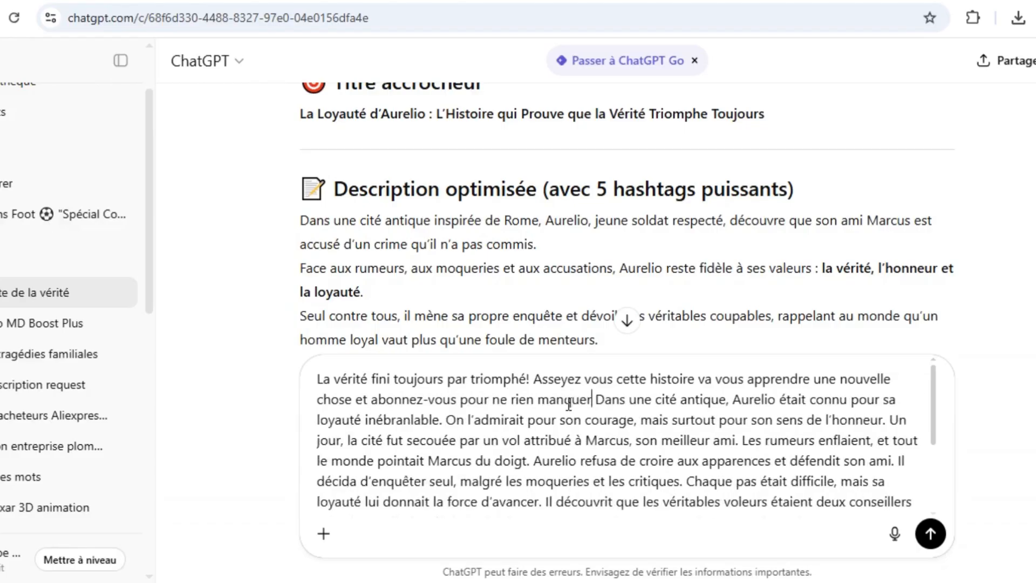
text(!)
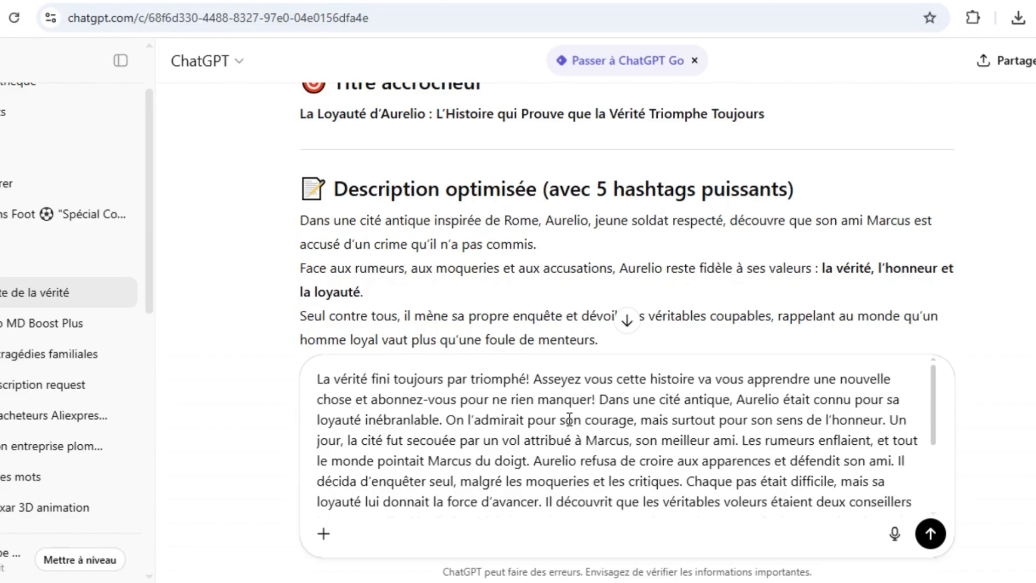
- Copy the entire narration text from ChatGPT and paste it into the Luvvoice text-to-speech box
key(ctrl+a)
key(ctrl+c)
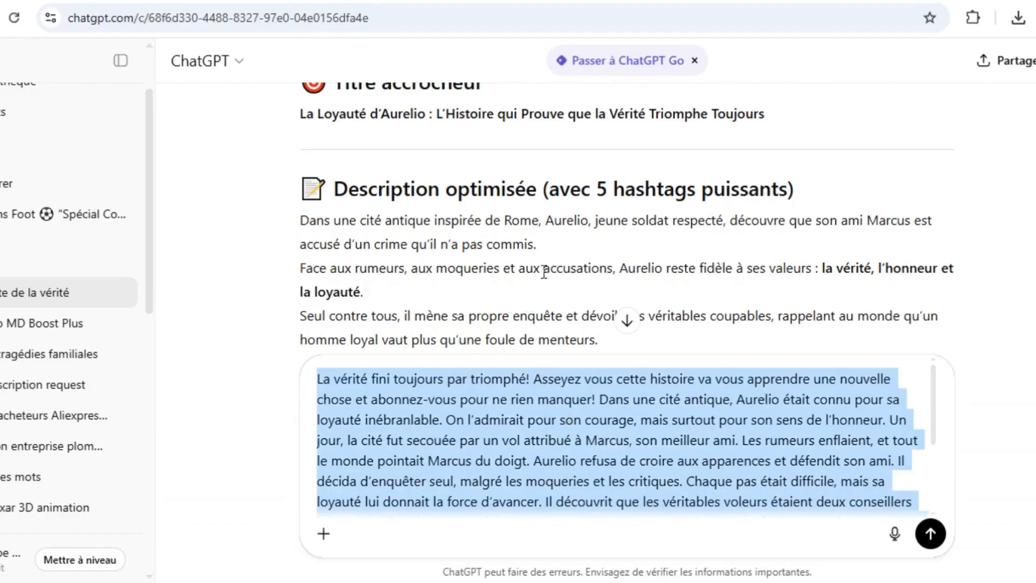
key(ctrl+Tab)
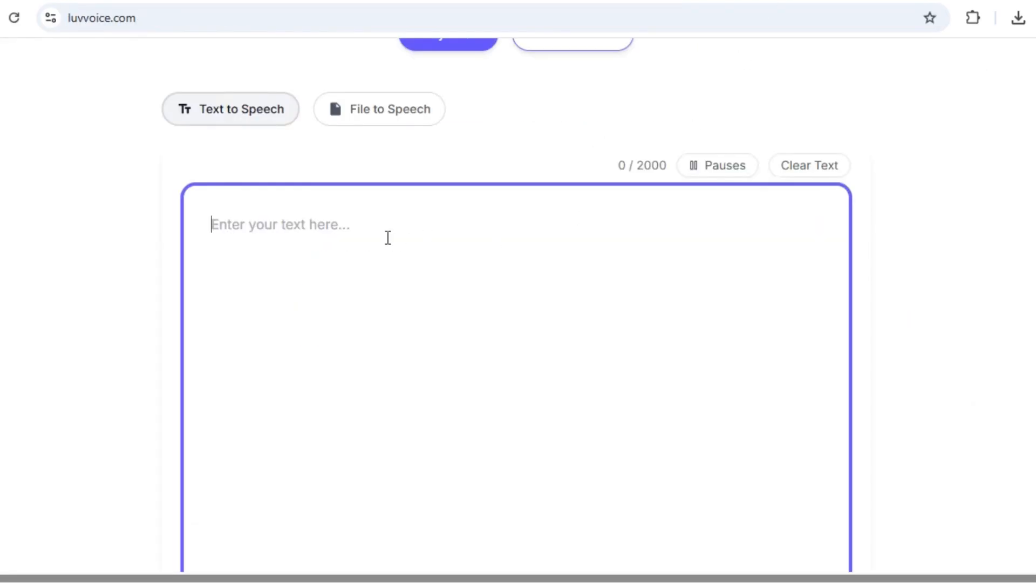
key(ctrl+v)
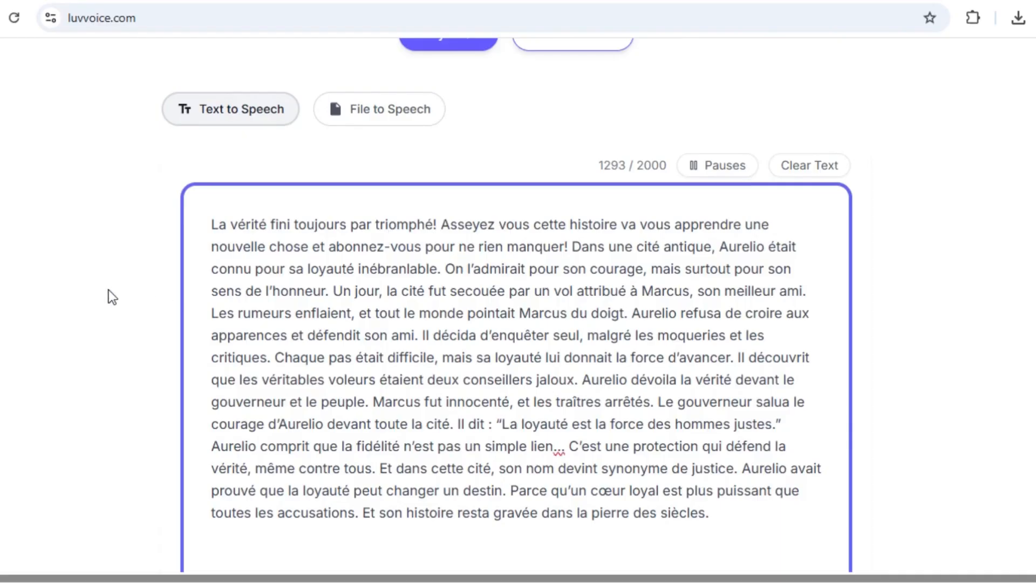
- Generate the voice-over from the pasted narration with the French (Belgium) voice Gerard (Male)
scroll(109, 290, down, 5)
scroll(108, 289, up, 3)
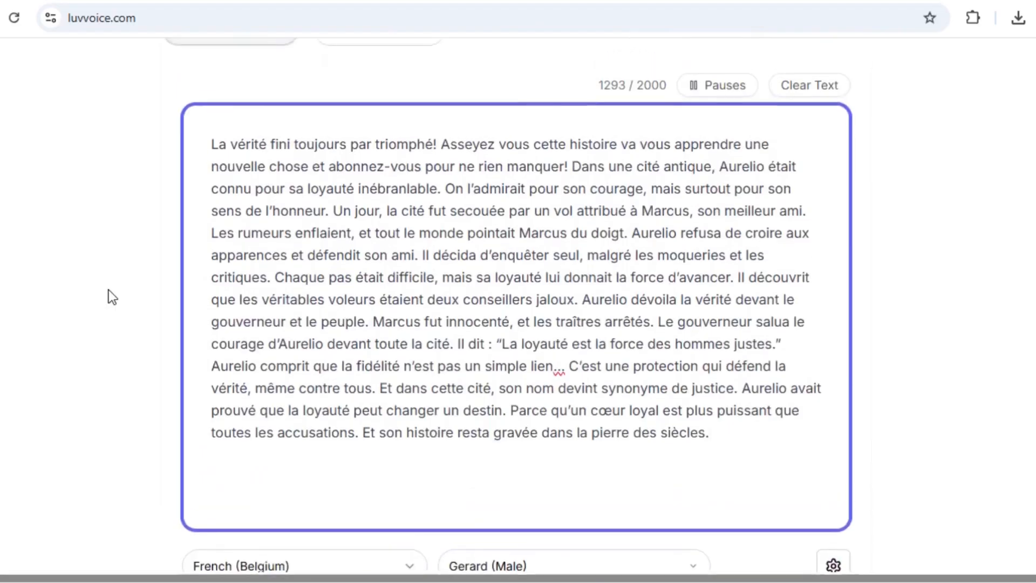
scroll(109, 296, up, 2)
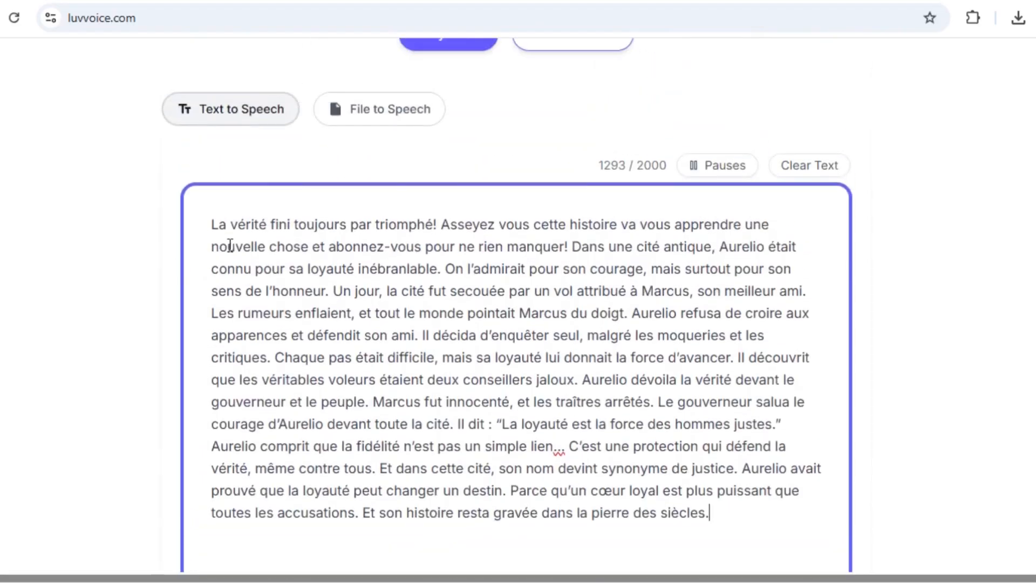
scroll(76, 265, down, 3)
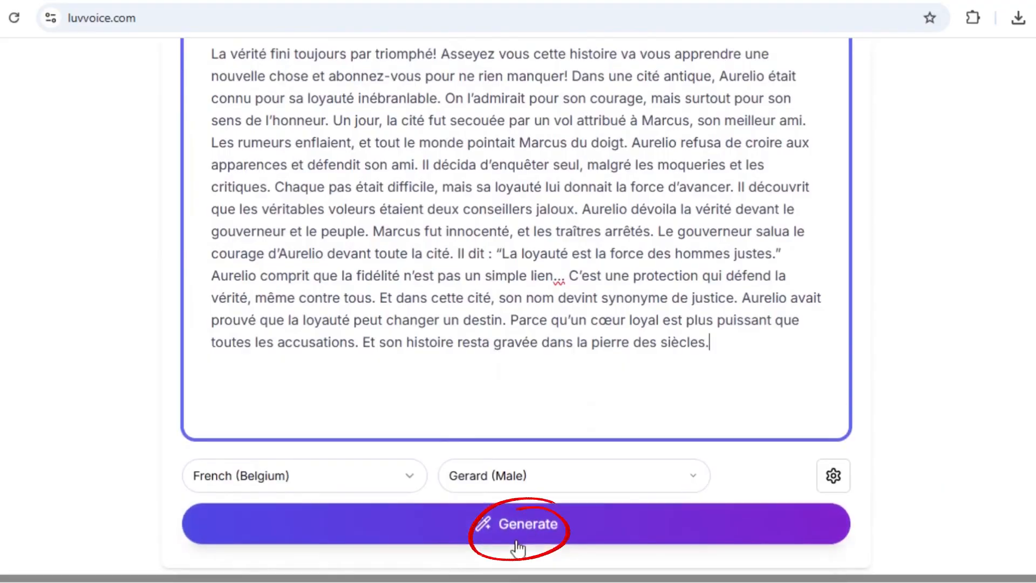
click(522, 524)
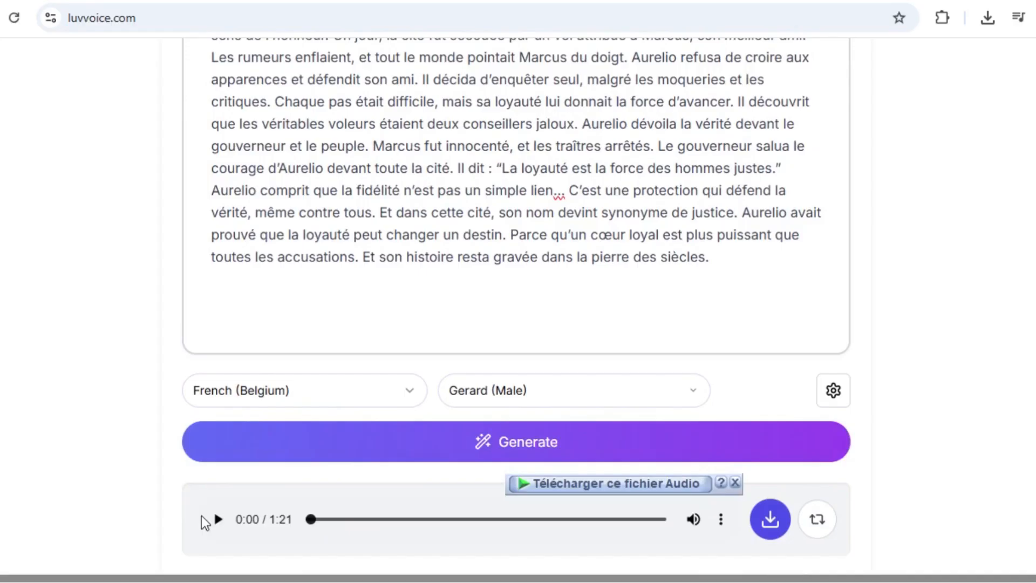
- Play the first seconds of the generated voice-over, pause it, and look over the narration text
click(218, 519)
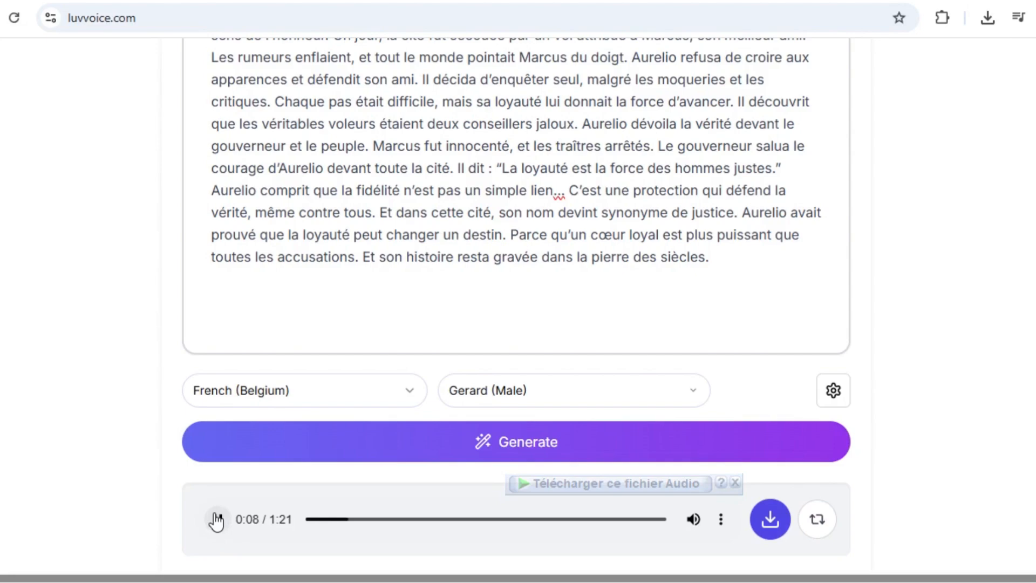
click(216, 519)
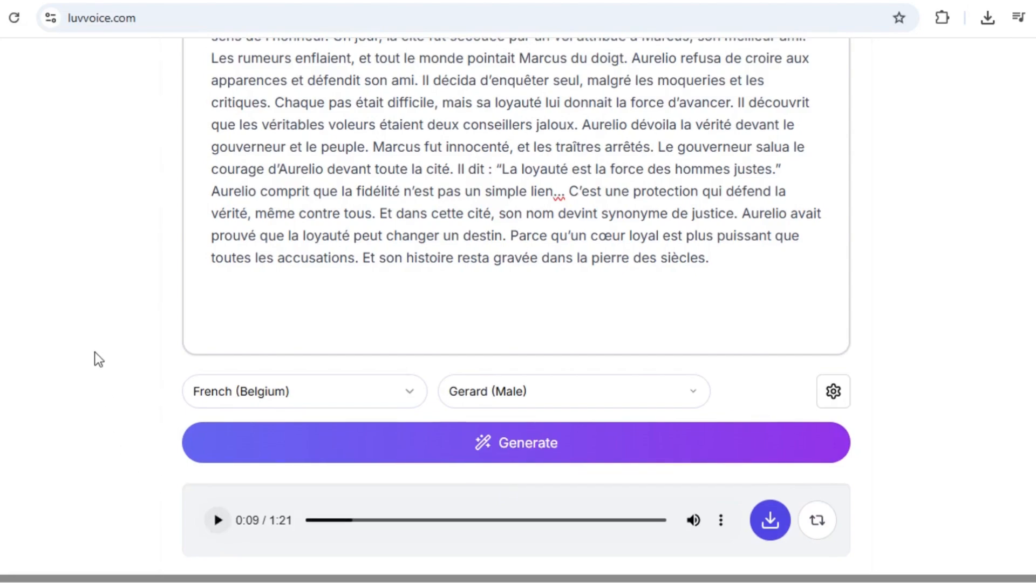
scroll(95, 354, up, 5)
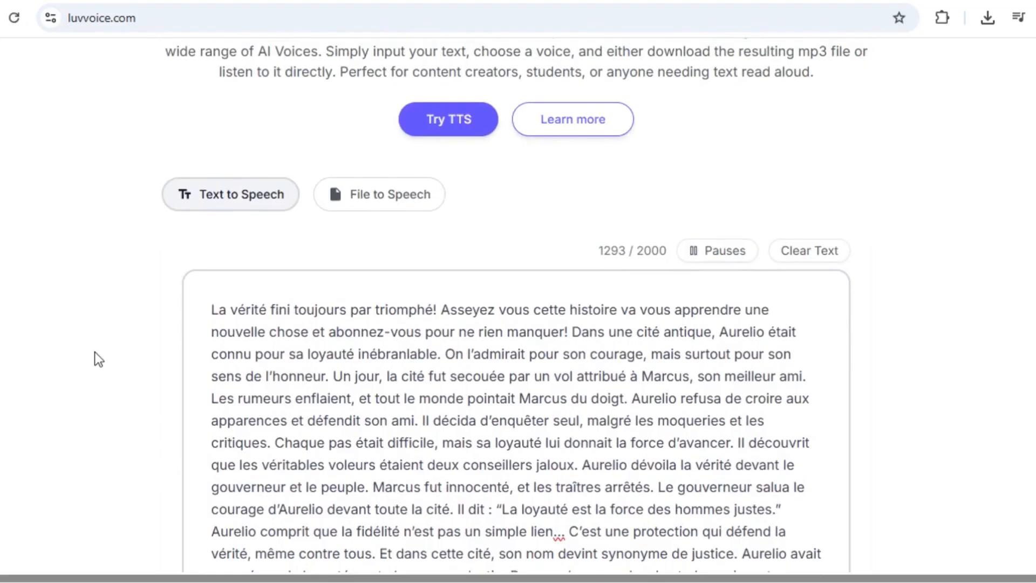
scroll(95, 351, down, 5)
scroll(927, 438, up, 2)
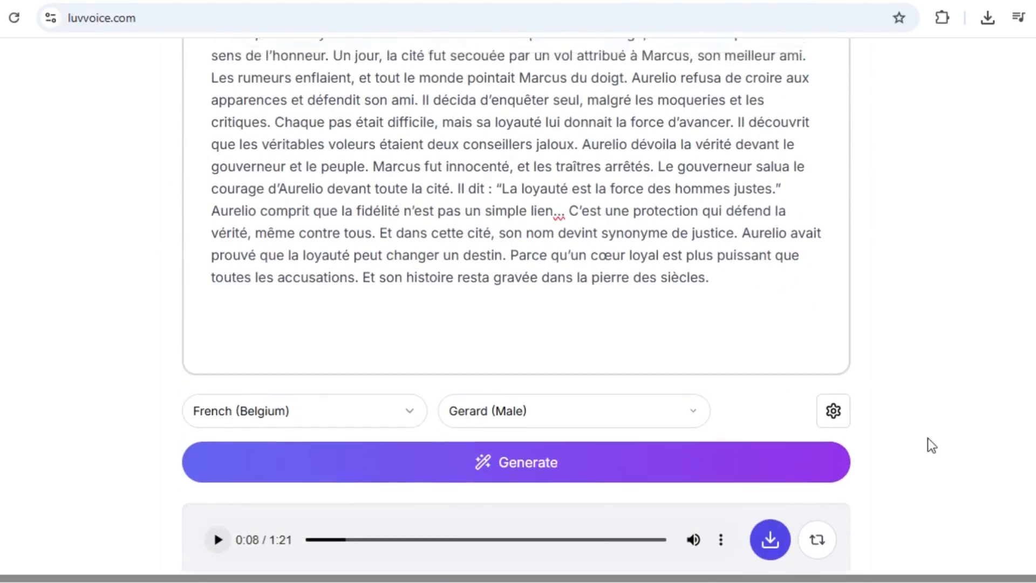
- Download the generated voice-over audio through the browser, dismissing the Internet Download Manager dialogs
scroll(927, 438, down, 5)
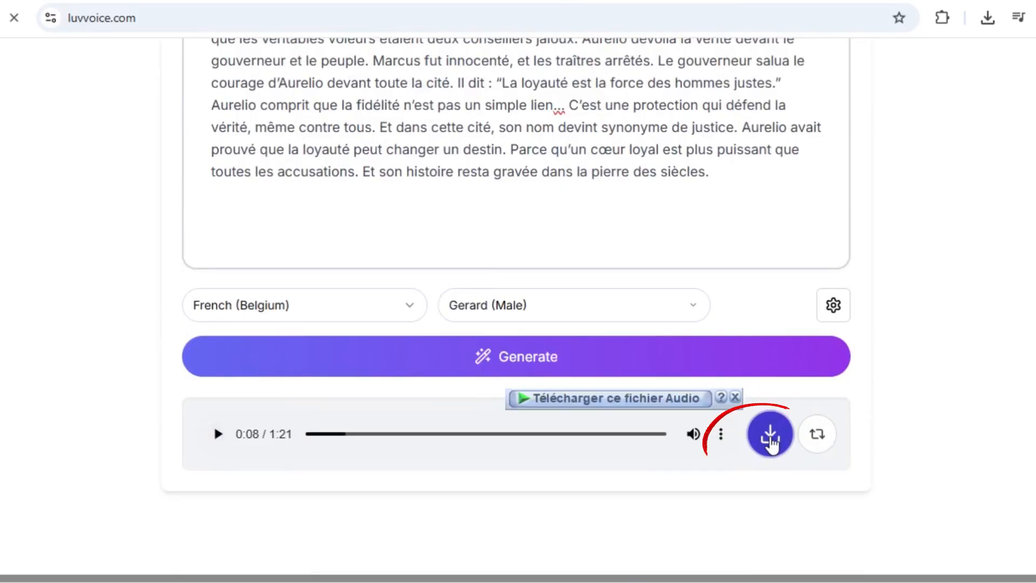
click(771, 444)
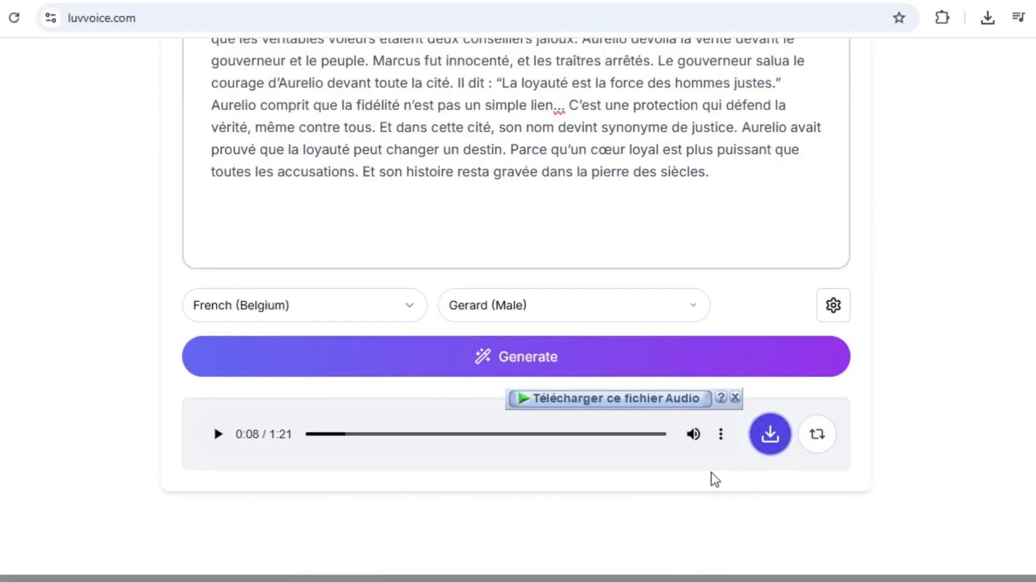
click(683, 216)
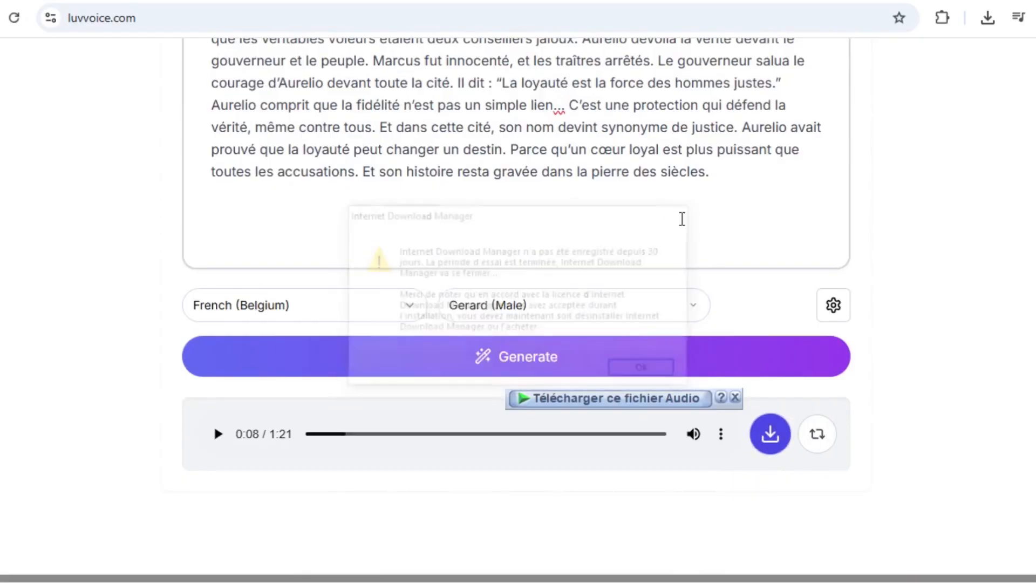
click(721, 434)
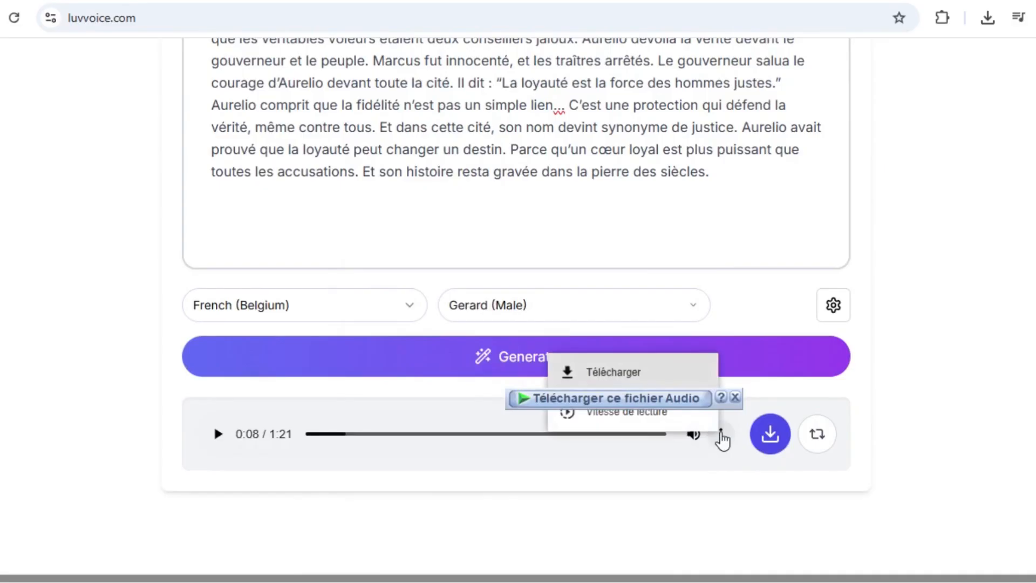
click(621, 371)
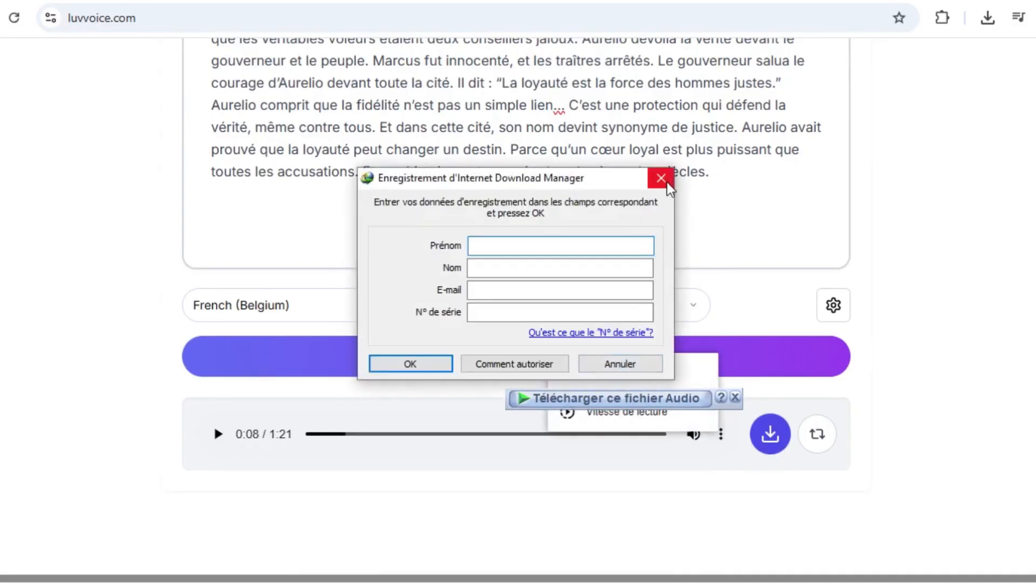
click(667, 183)
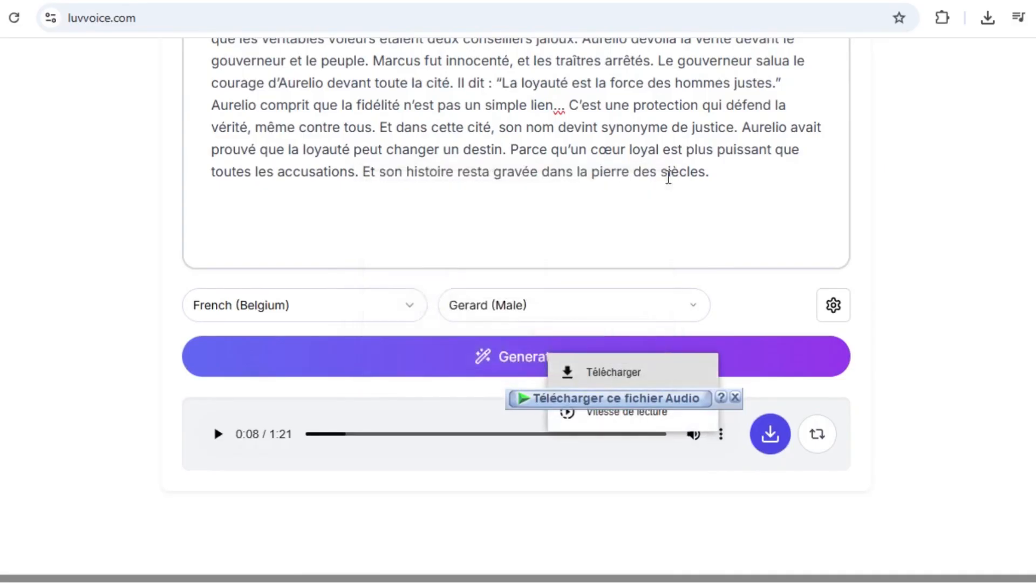
click(614, 372)
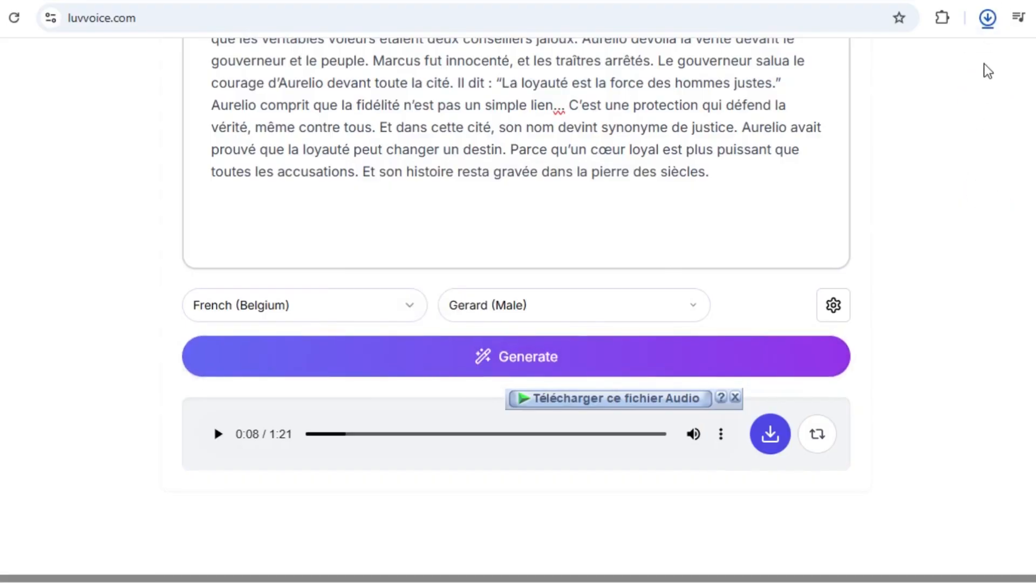
- Check the voice-over MP3 in the browser's download list and switch to File Explorer showing the Téléchargements folder
click(987, 18)
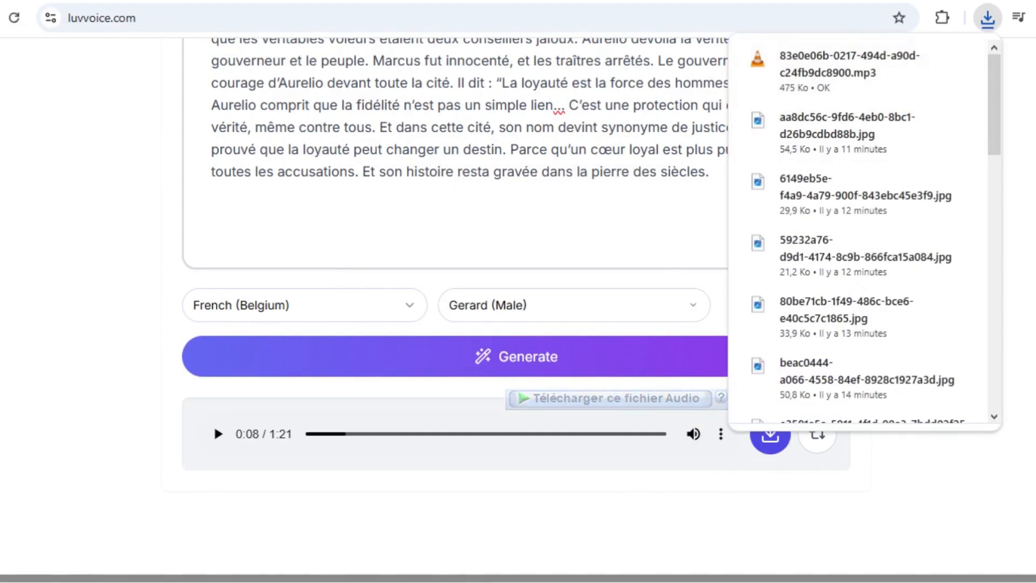
mouse_move(462, 579)
click(471, 531)
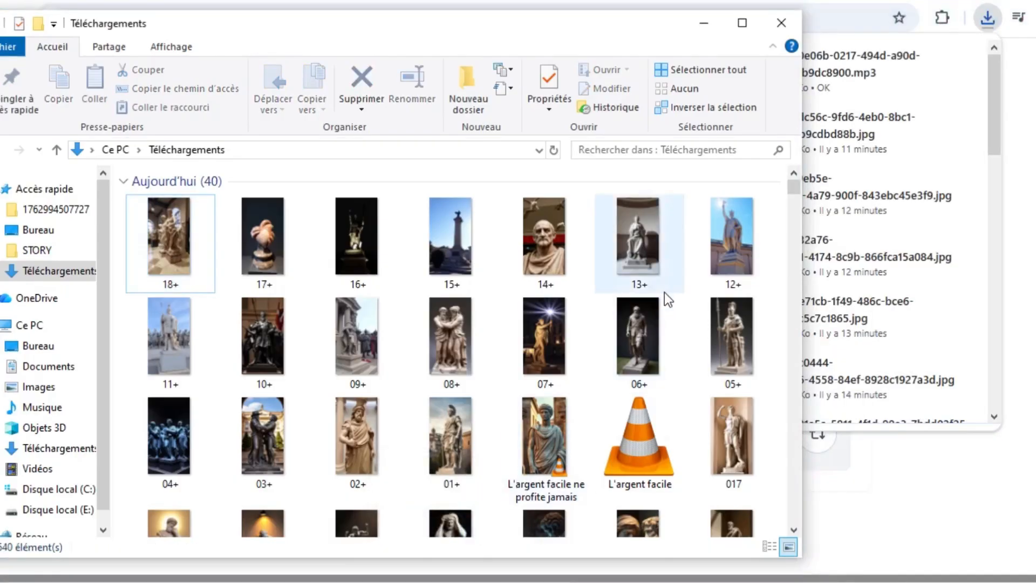
- Look for the downloaded voice-over file among today's items in Téléchargements and refresh the folder listing
scroll(665, 292, down, 5)
scroll(665, 292, up, 5)
scroll(665, 293, down, 6)
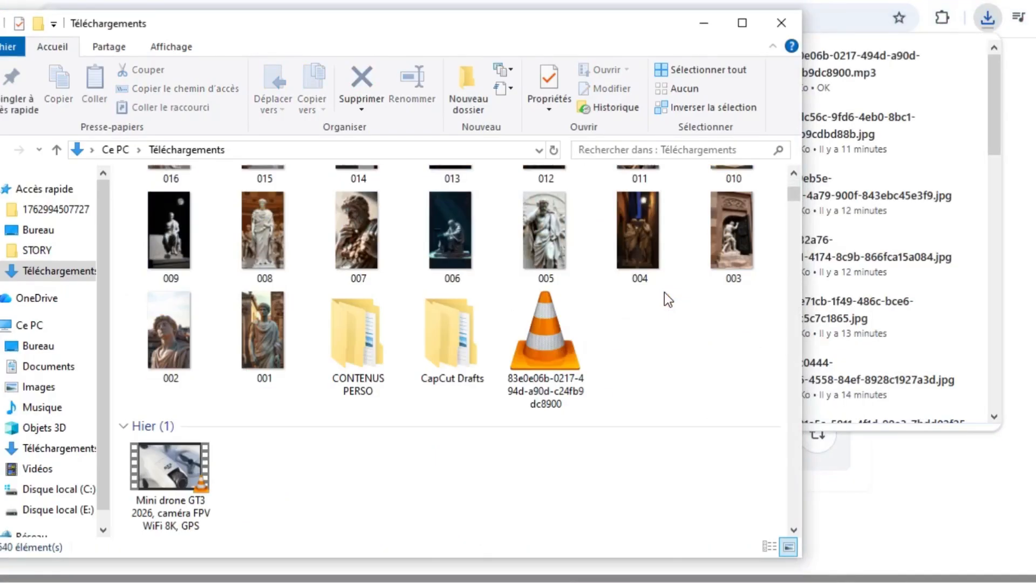
right_click(708, 361)
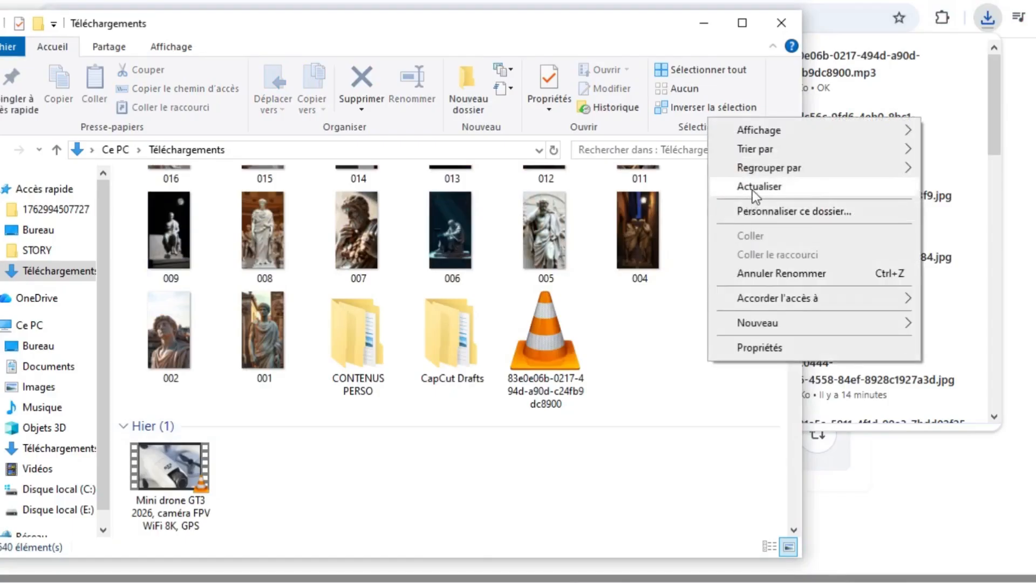
click(752, 189)
- Rename the downloaded voice-over MP3 as "La loyauté"
click(193, 283)
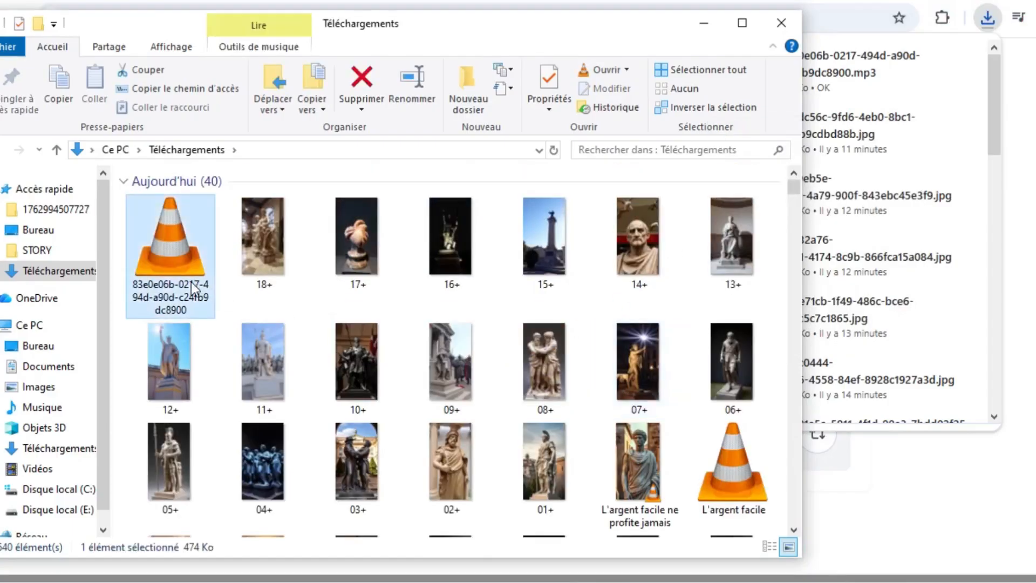
click(407, 89)
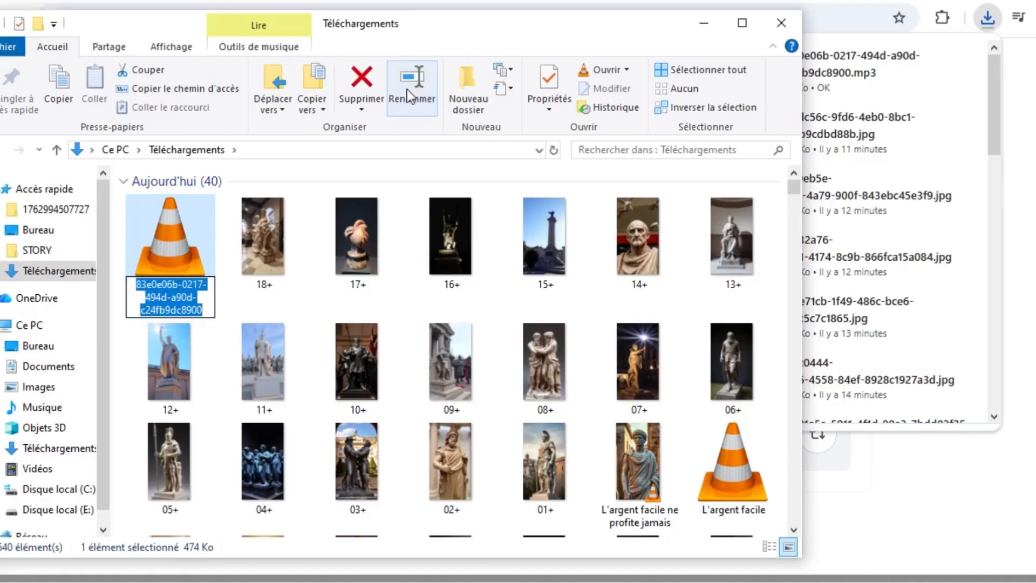
text(La lo)
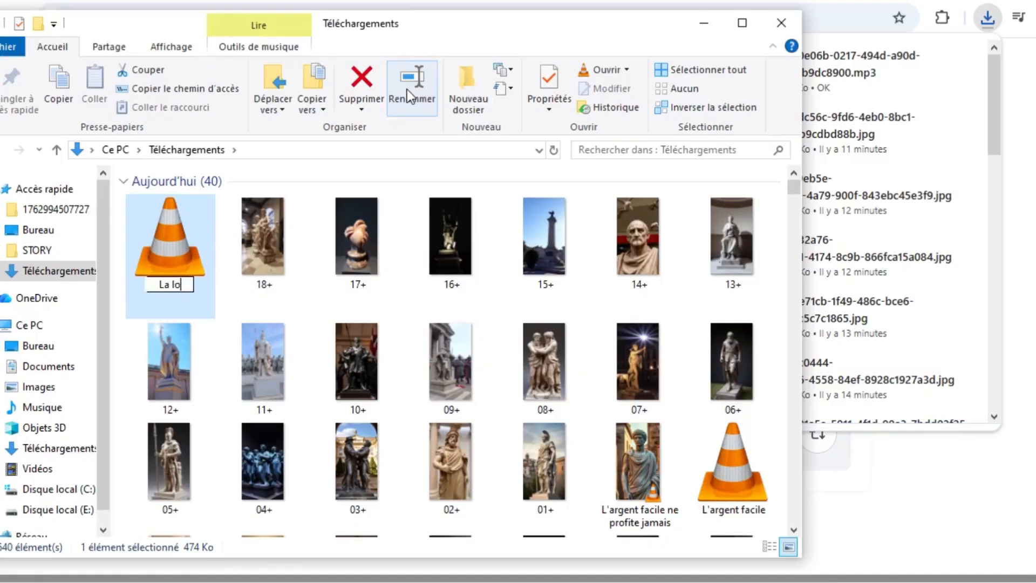
text(uyauté)
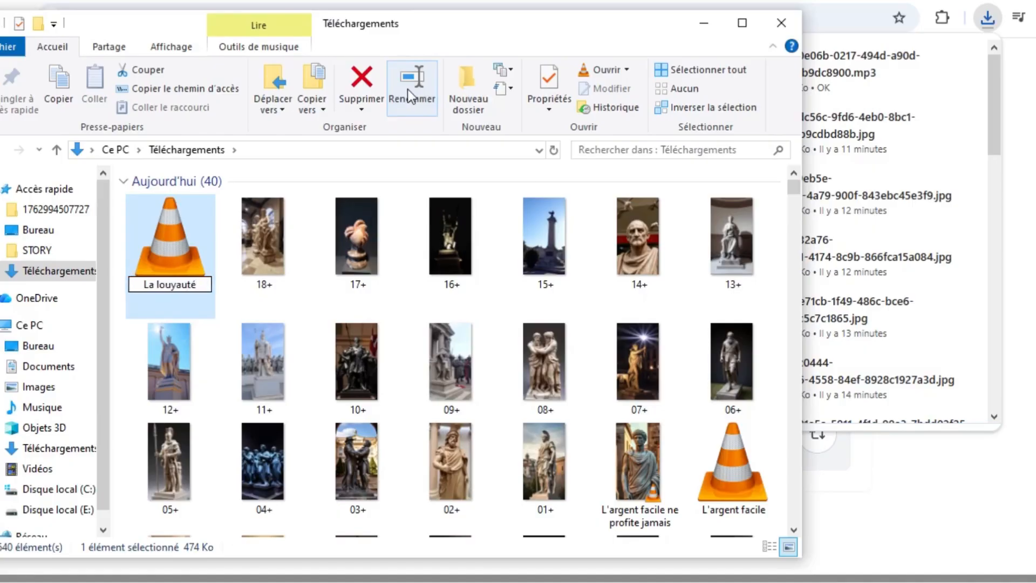
key(Left)
key(Left)
key(Left)
key(Left)
key(Left)
key(BackSpace)
key(Return)
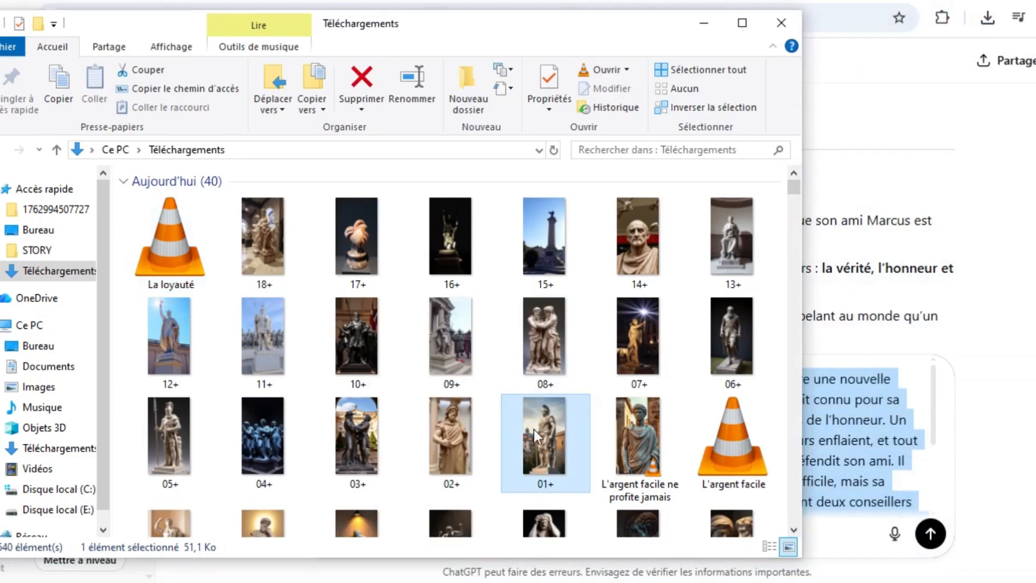
- Open statue image 01+ in a maximized photo viewer and look through the numbered images that follow it
double_click(533, 430)
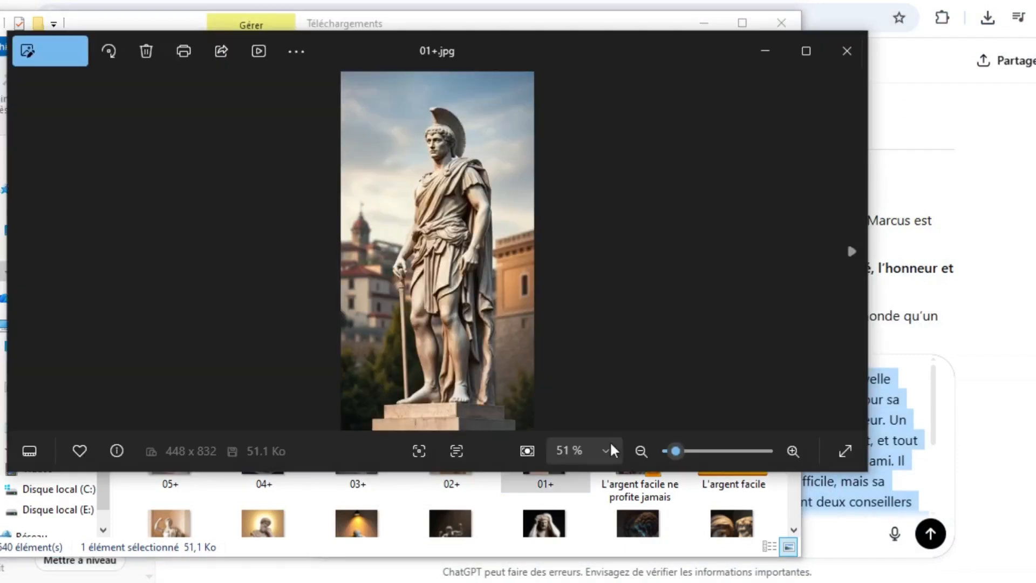
click(806, 51)
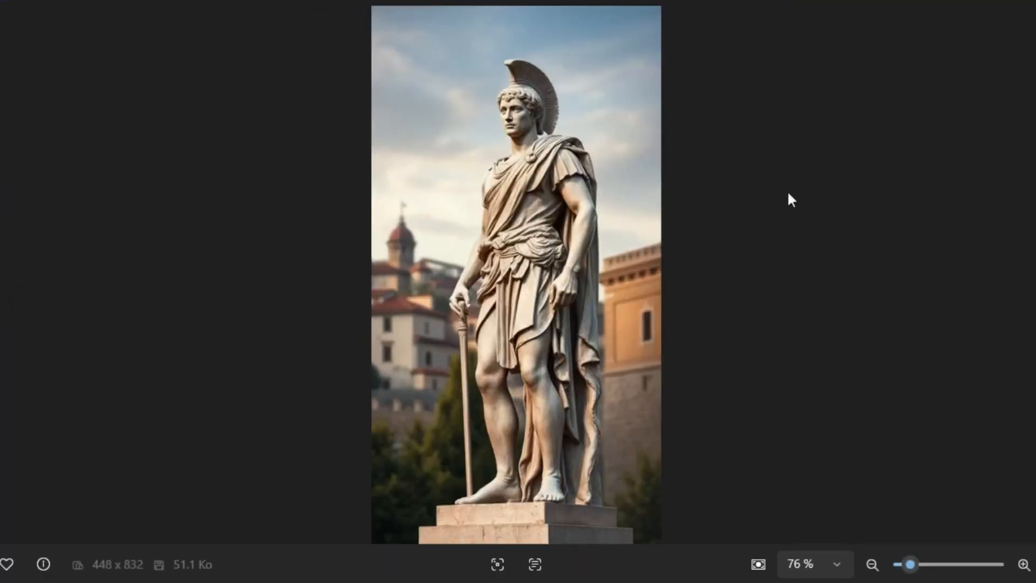
key(Right)
key(Right)
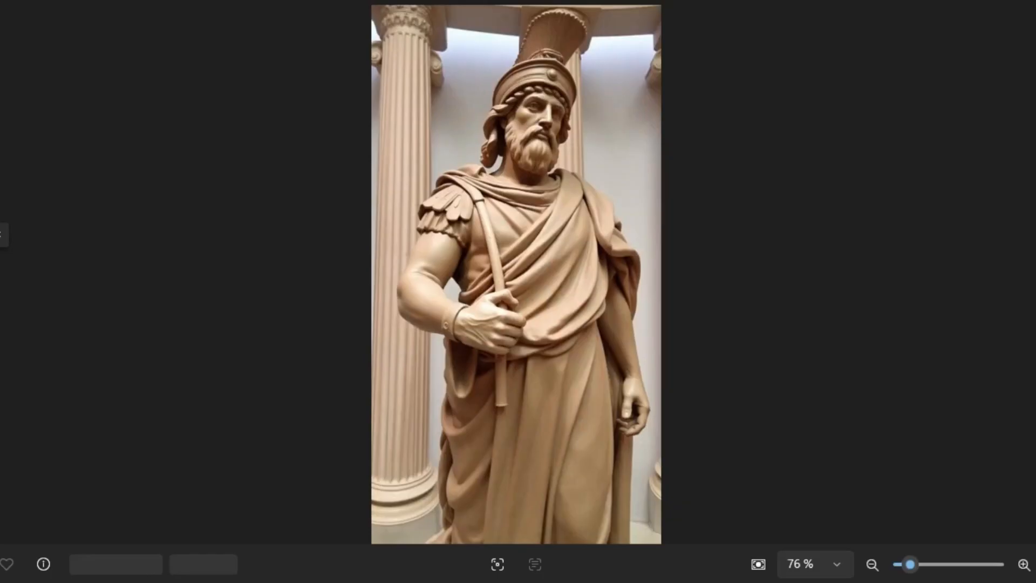
key(Right)
key(Right)
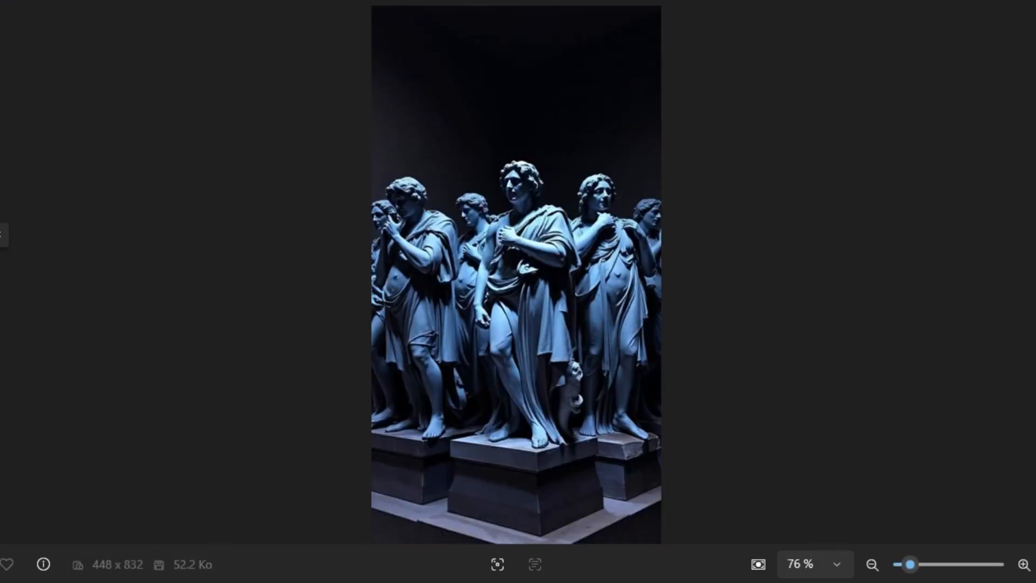
key(Right)
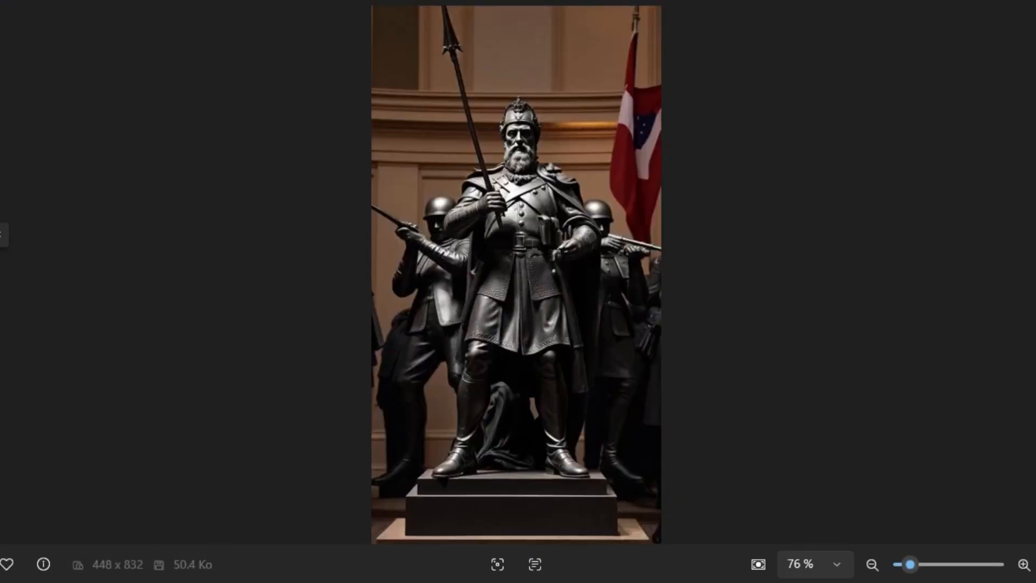